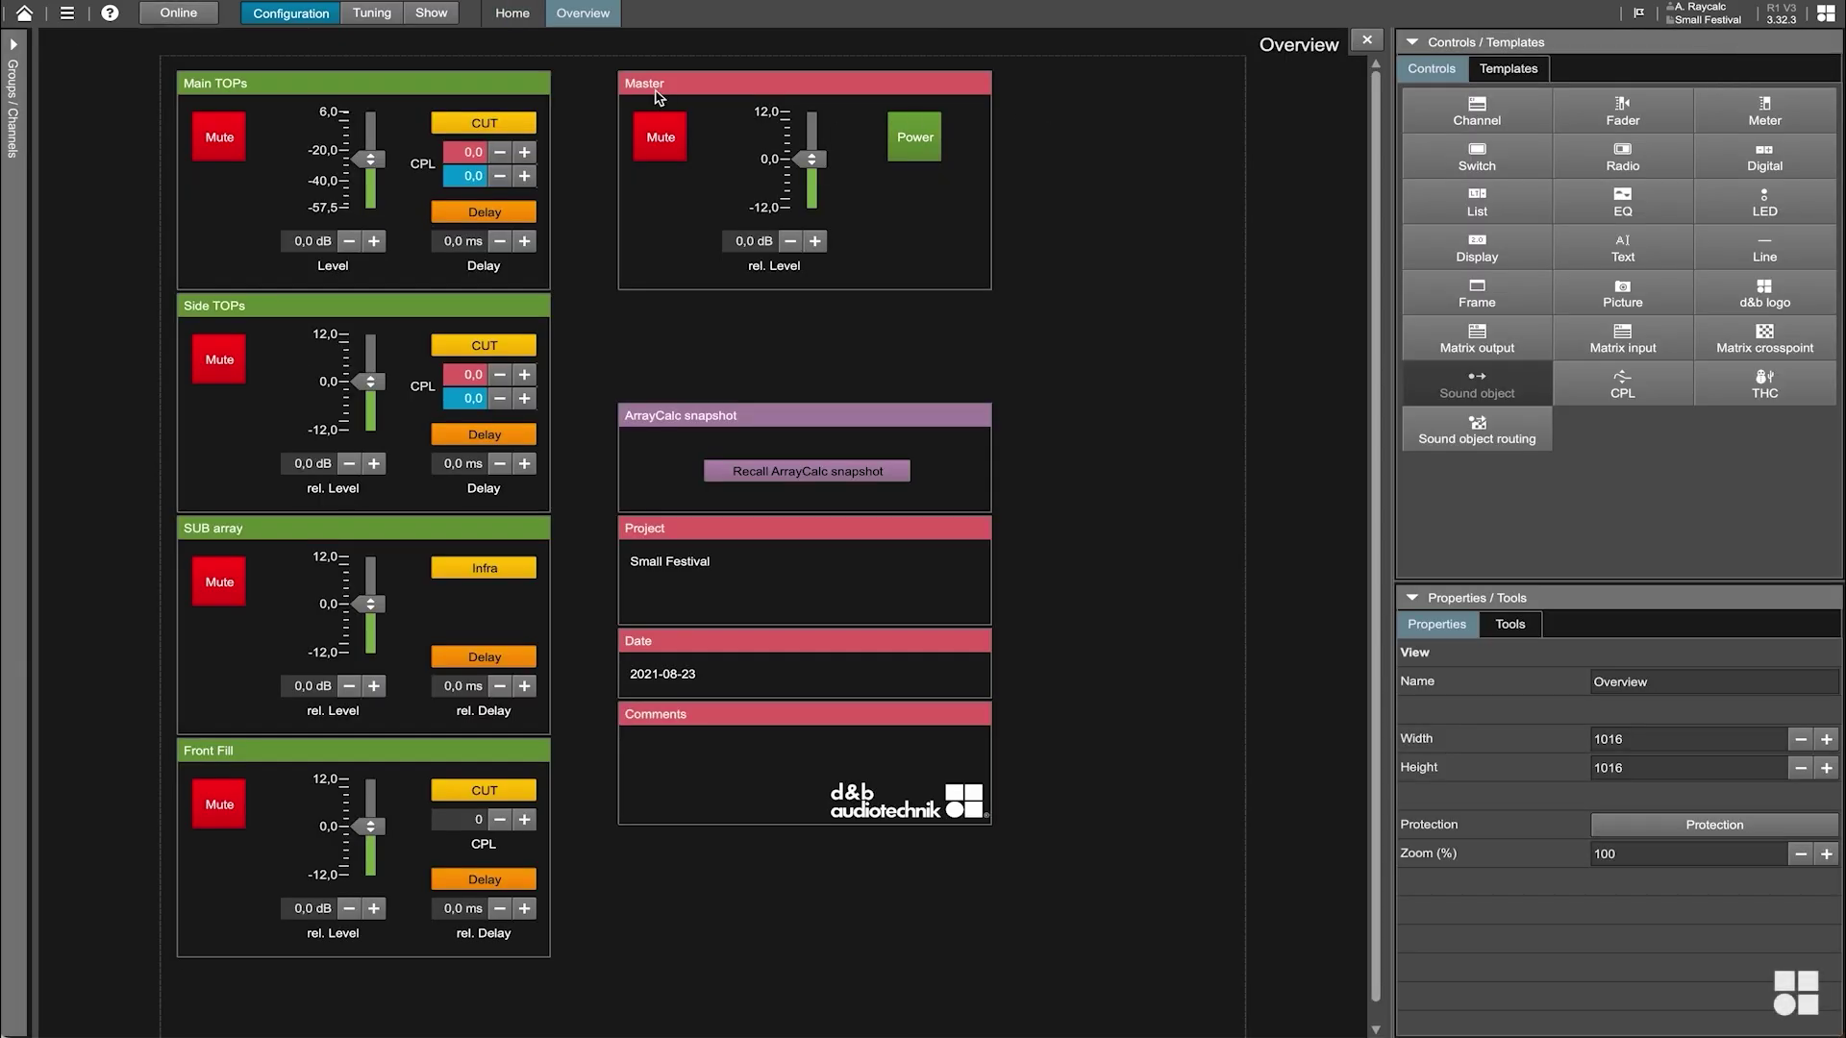
# - Preview the Main and Main EQ remote views, returning to the Home screen after each
pyautogui.click(524, 17)
pyautogui.click(1252, 132)
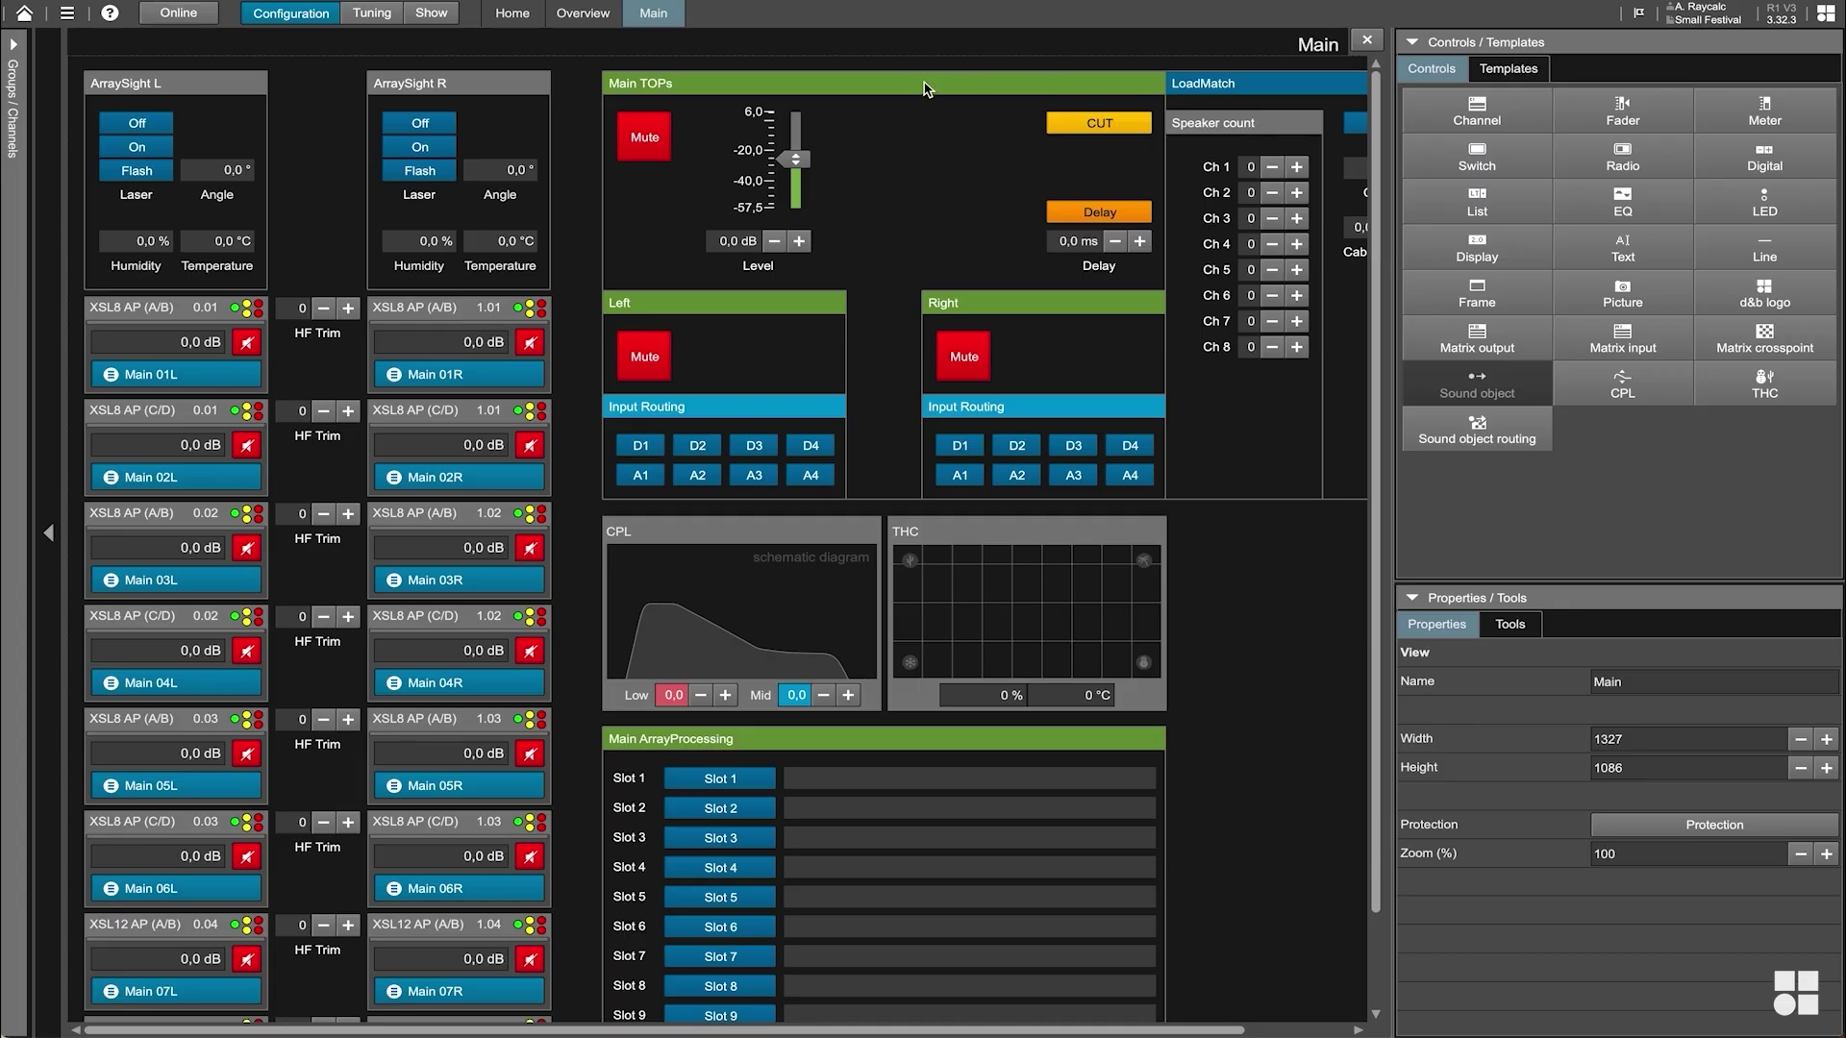
pyautogui.click(524, 18)
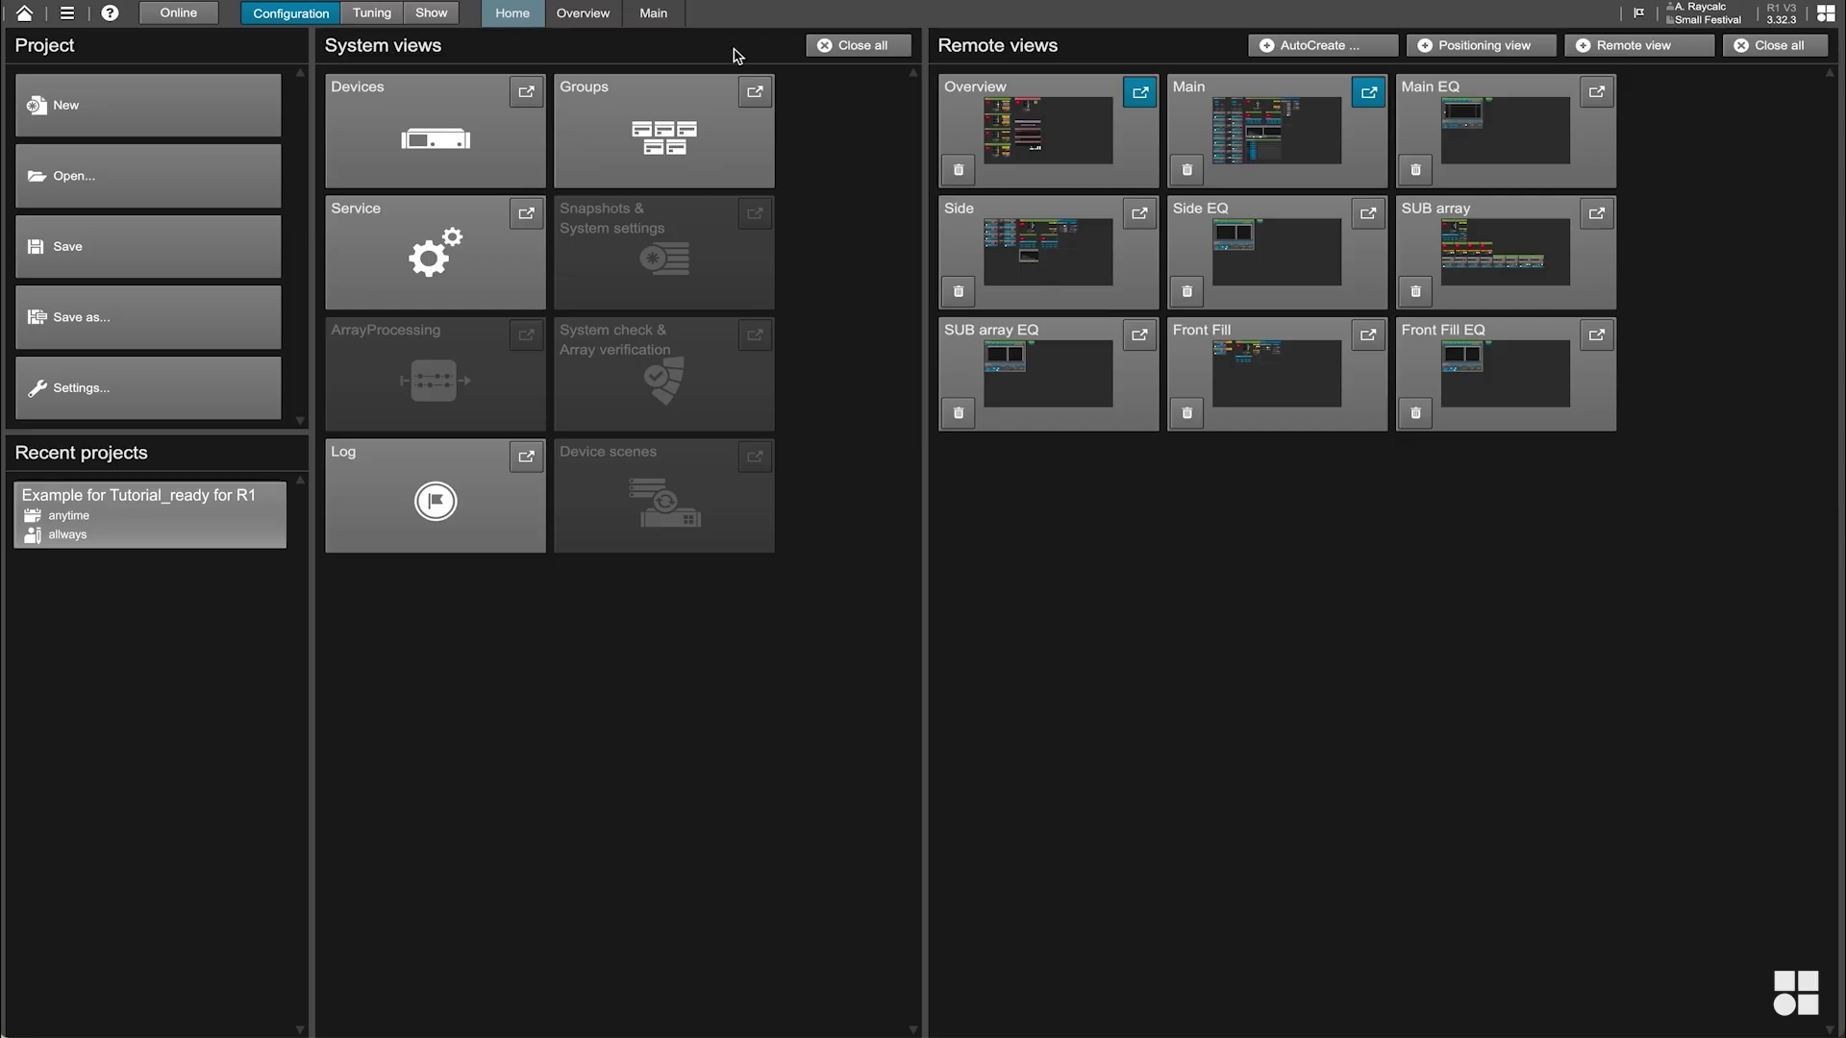
pyautogui.click(1496, 132)
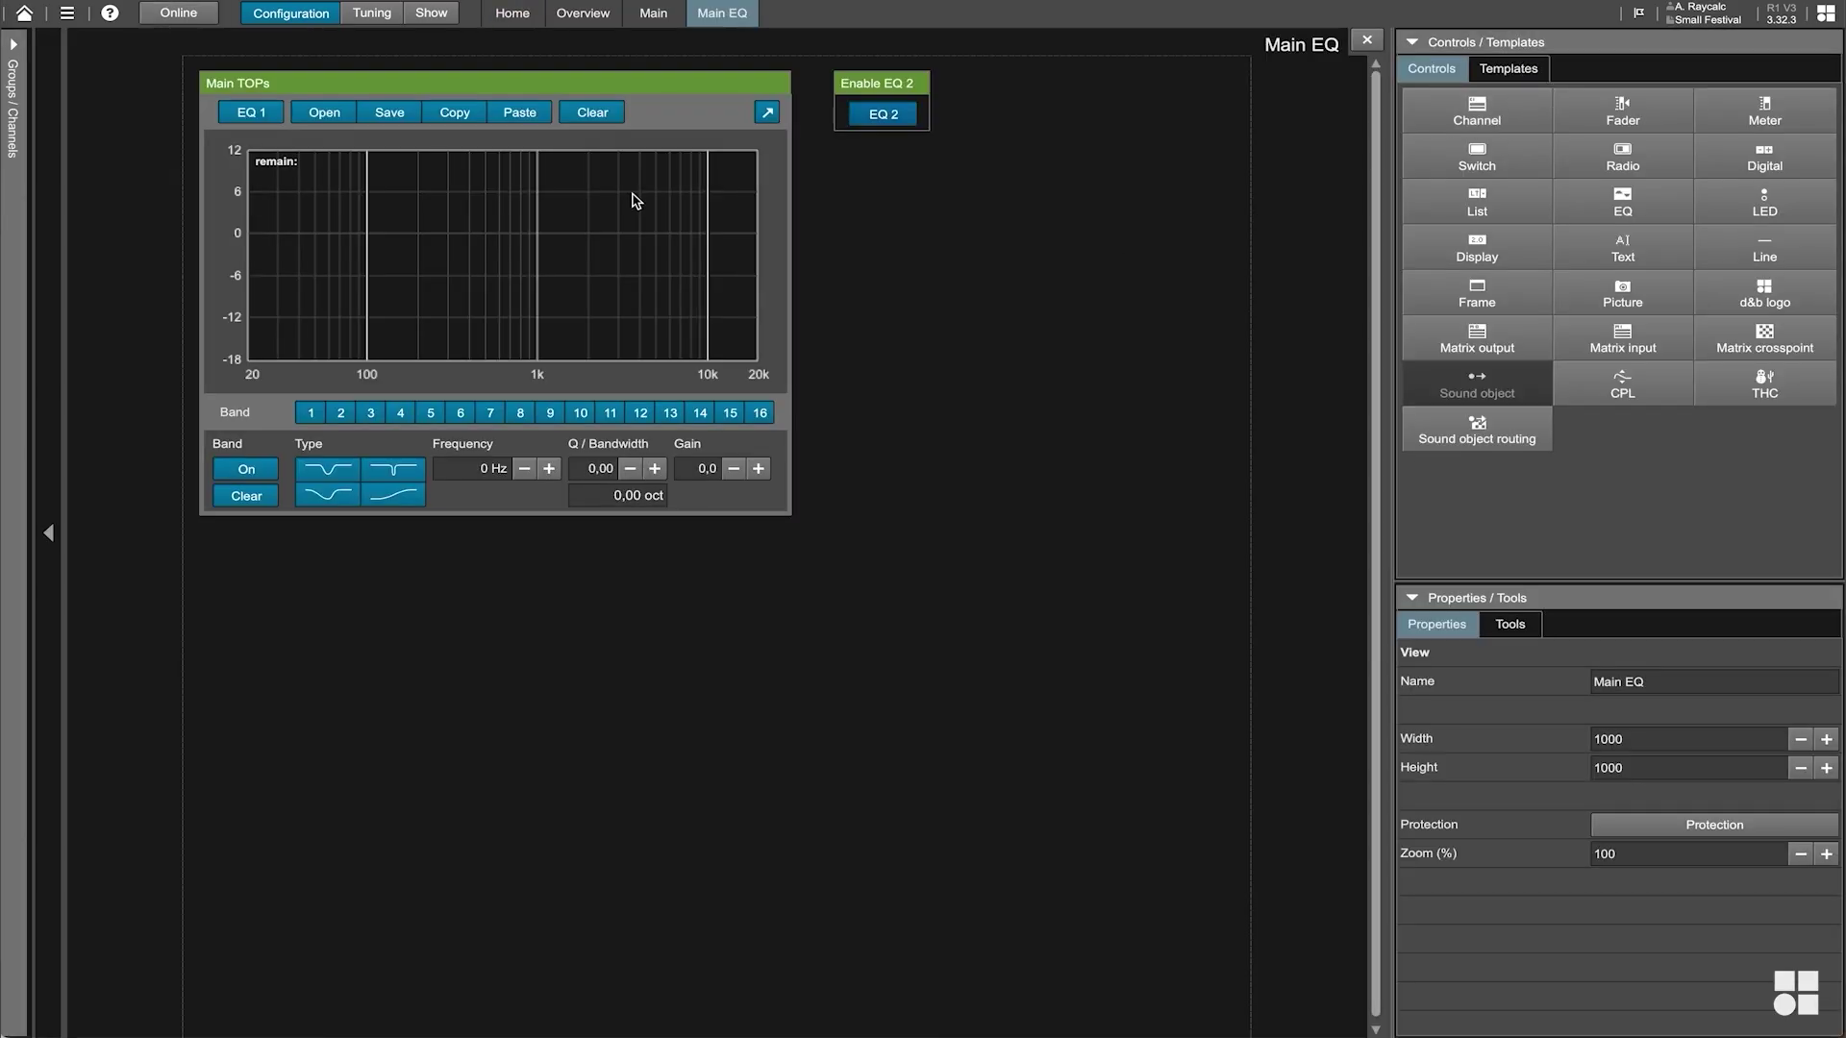
pyautogui.click(509, 19)
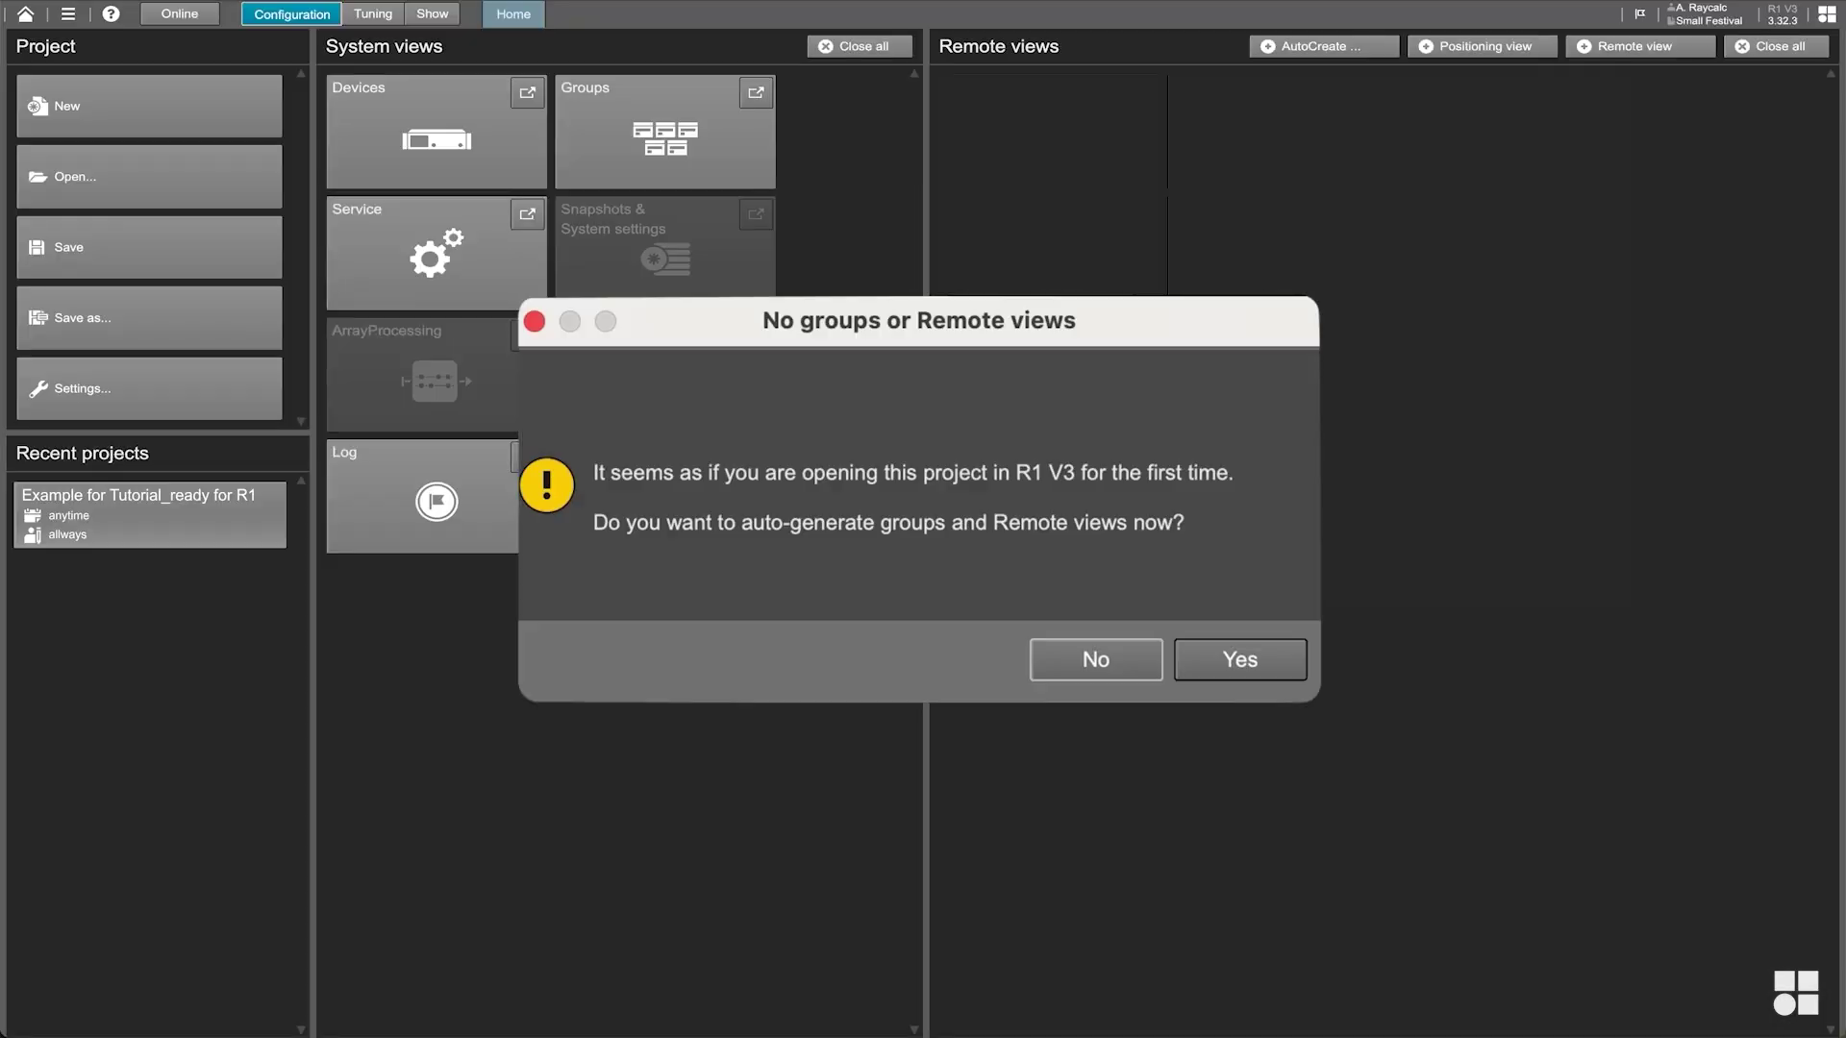
# - Accept auto-creating groups and Remote views for the tutorial project
pyautogui.click(1275, 673)
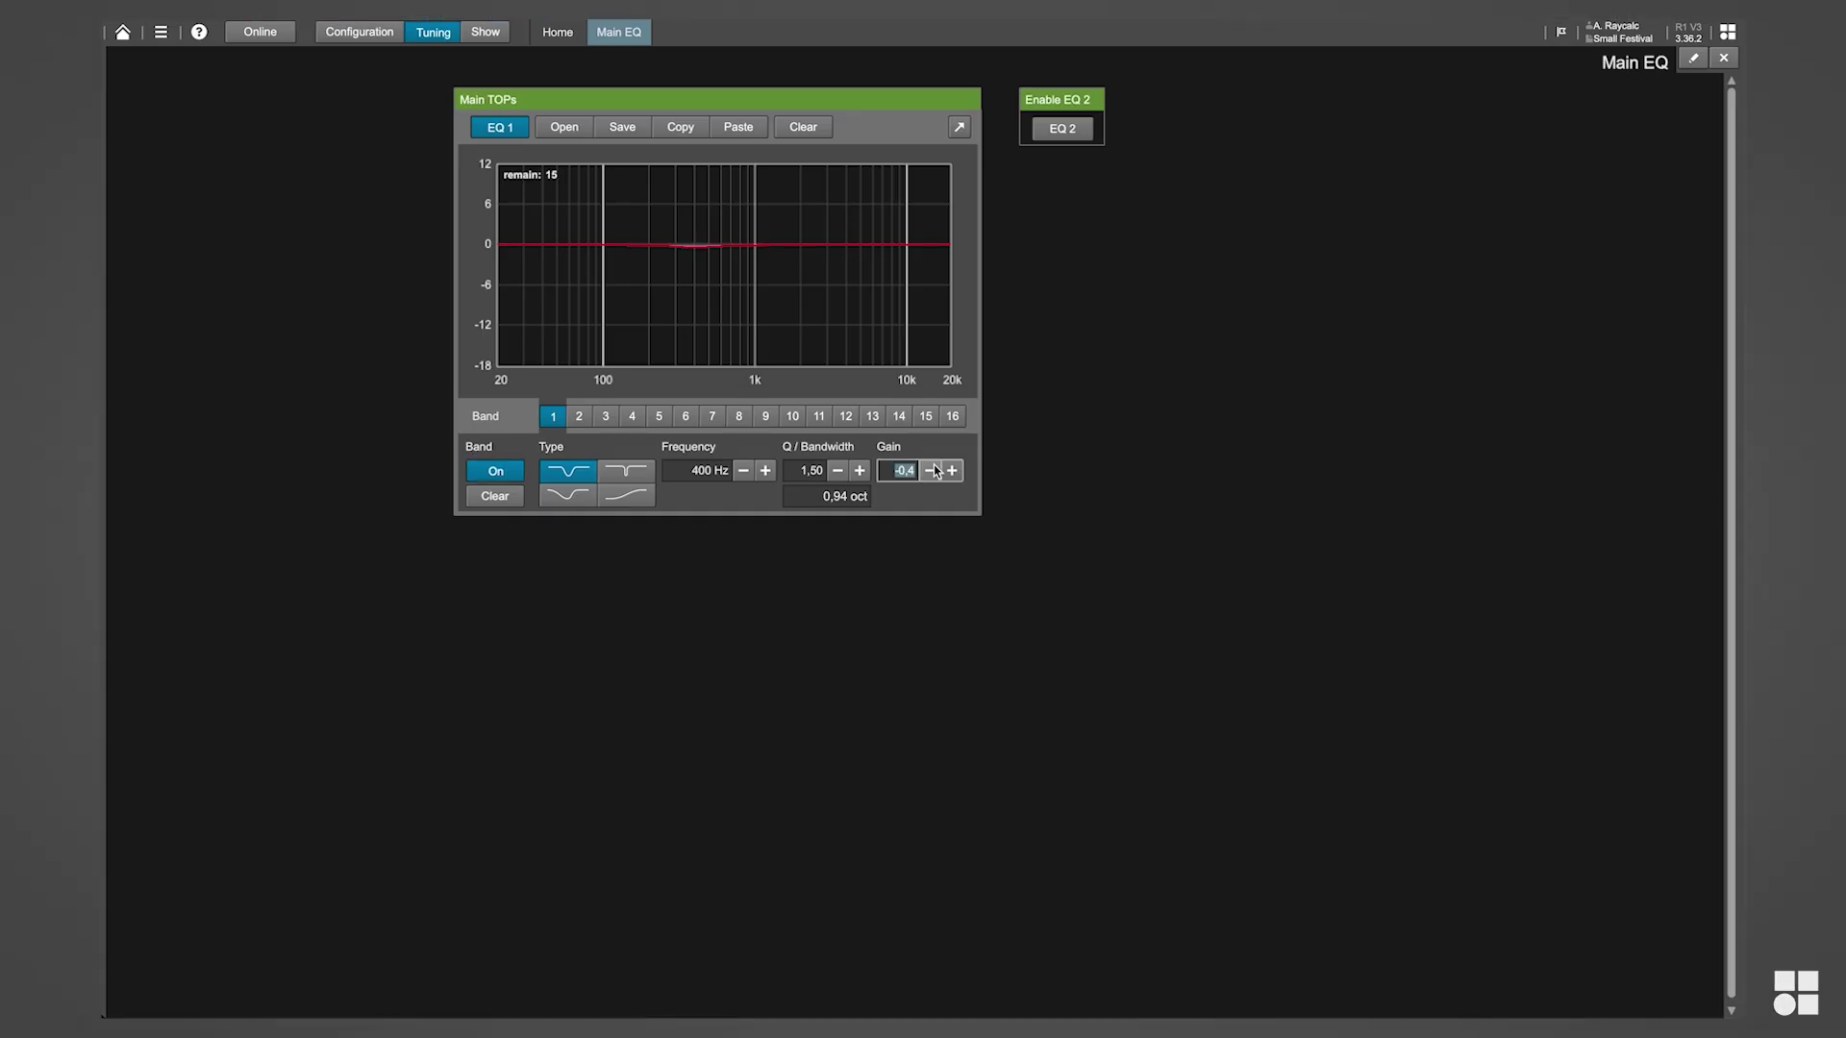
pyautogui.moveTo(935, 470); pyautogui.dragTo(933, 466)
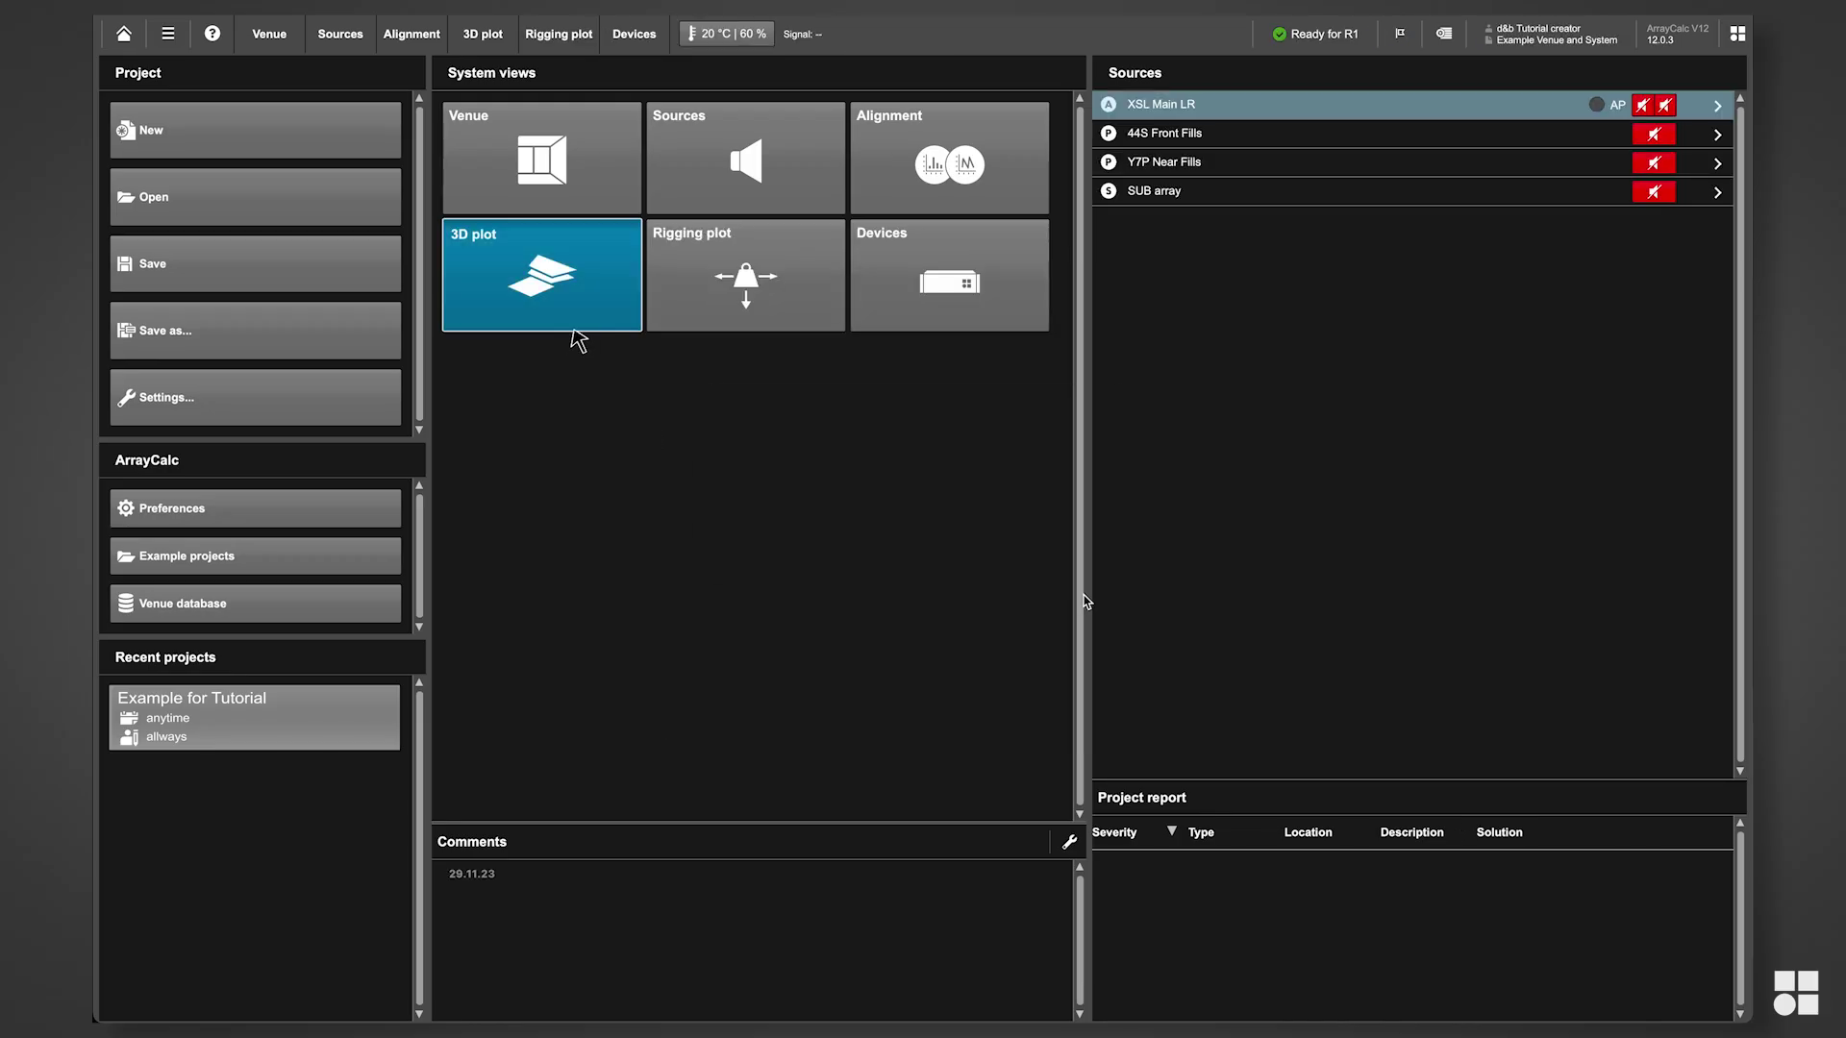
# - View the XSL Main LR array in the 3D plot, then switch to the Devices patch plan
pyautogui.click(577, 343)
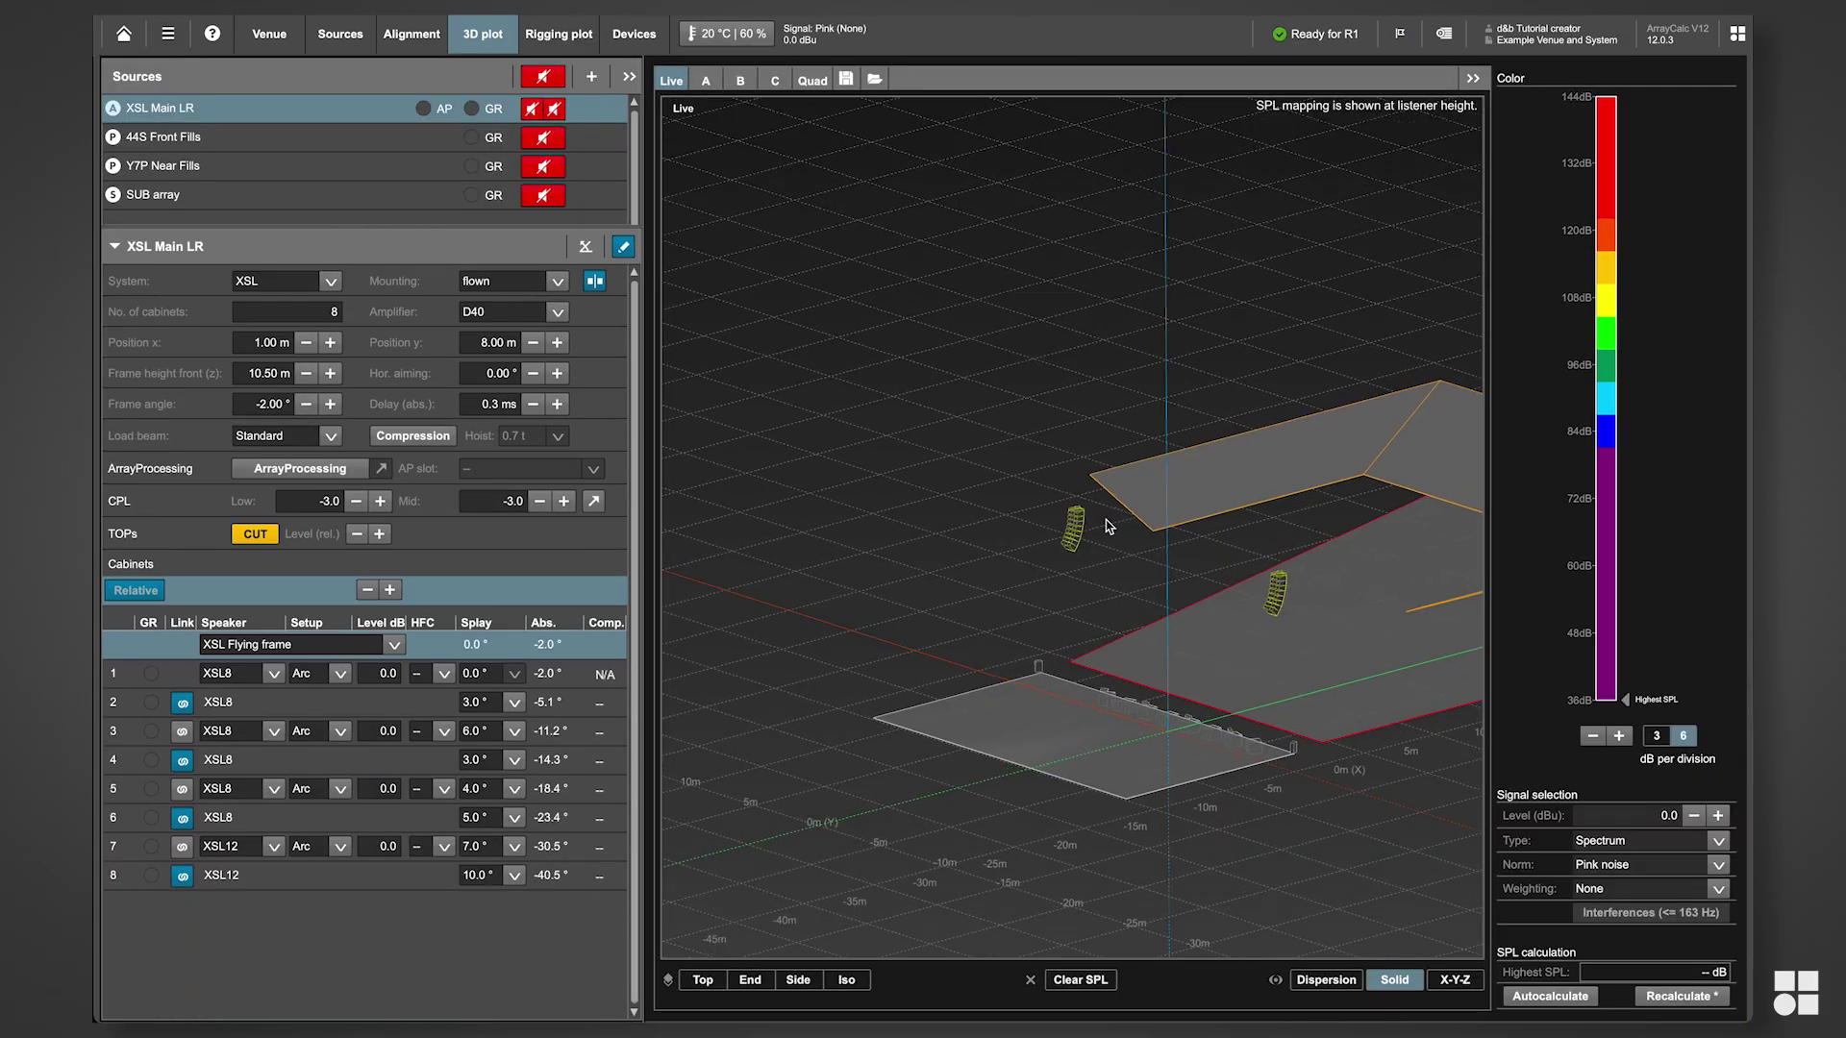
pyautogui.scroll(10, 1105, 524)
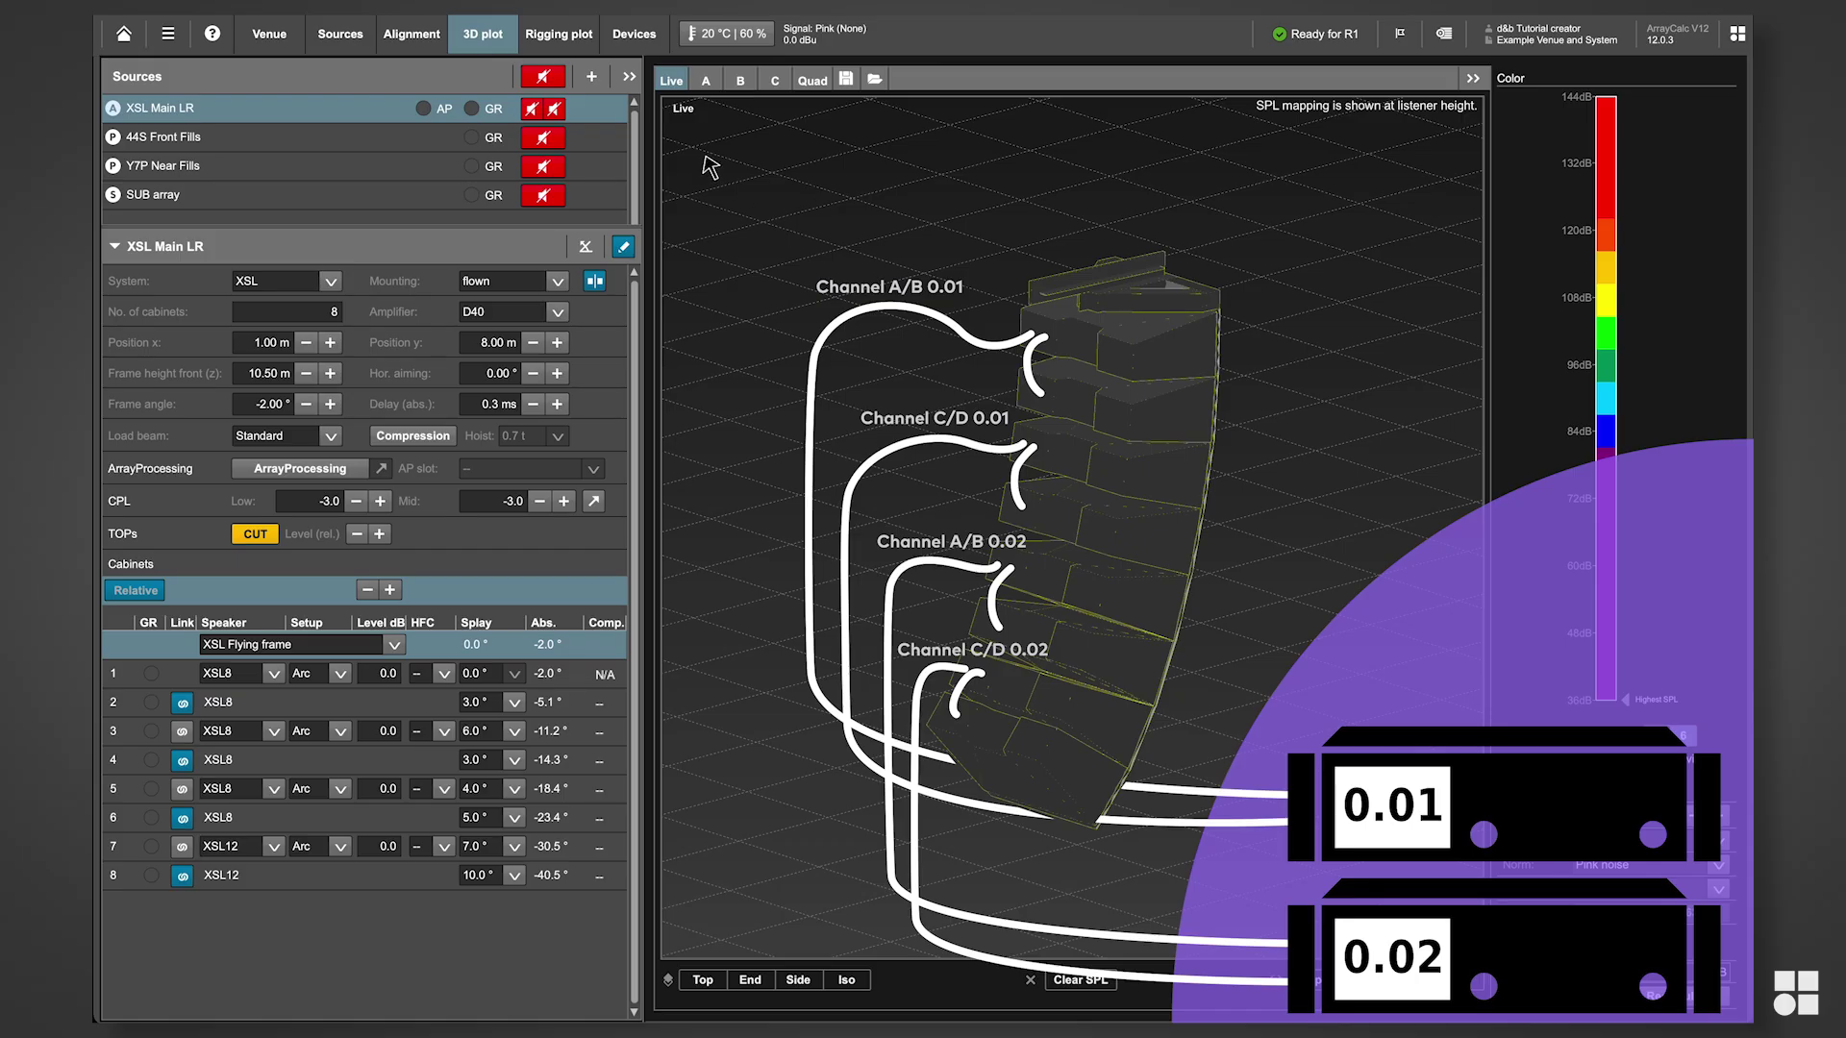
pyautogui.click(637, 34)
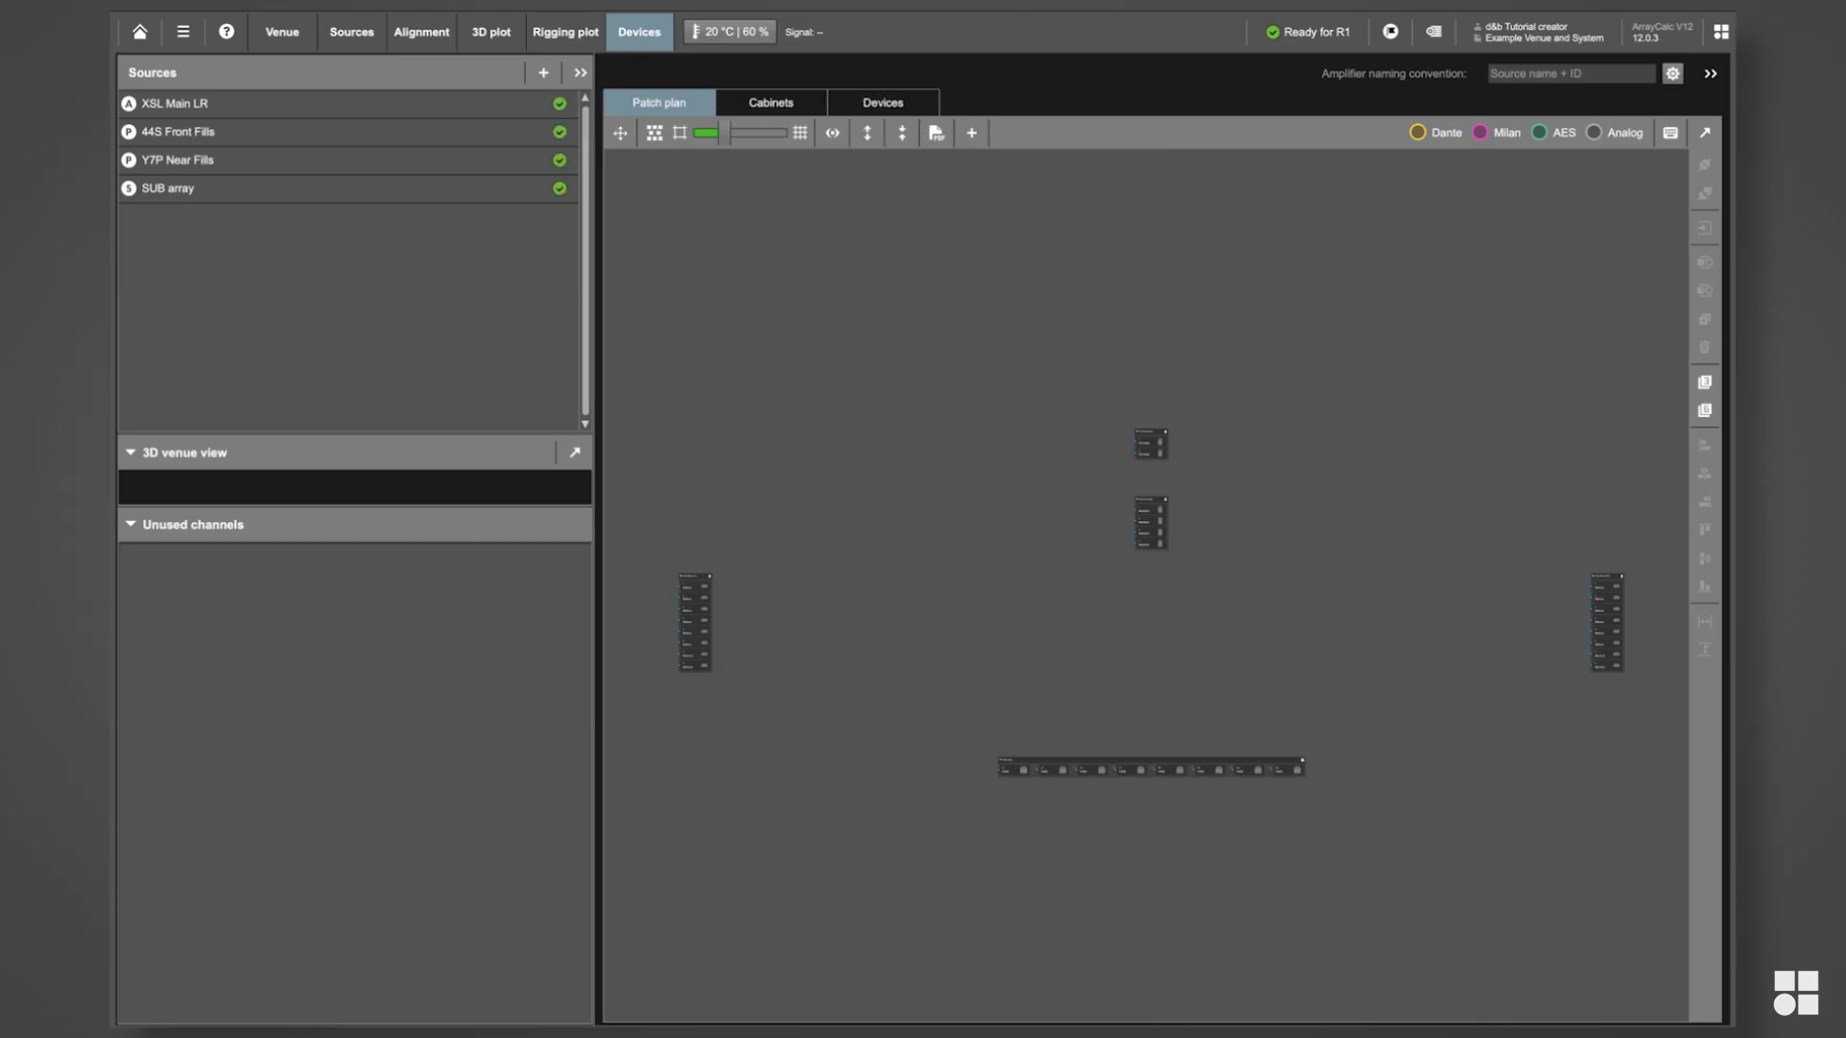
# - Select XSL Main LR to show its settings and its two D40 amplifiers
pyautogui.click(175, 103)
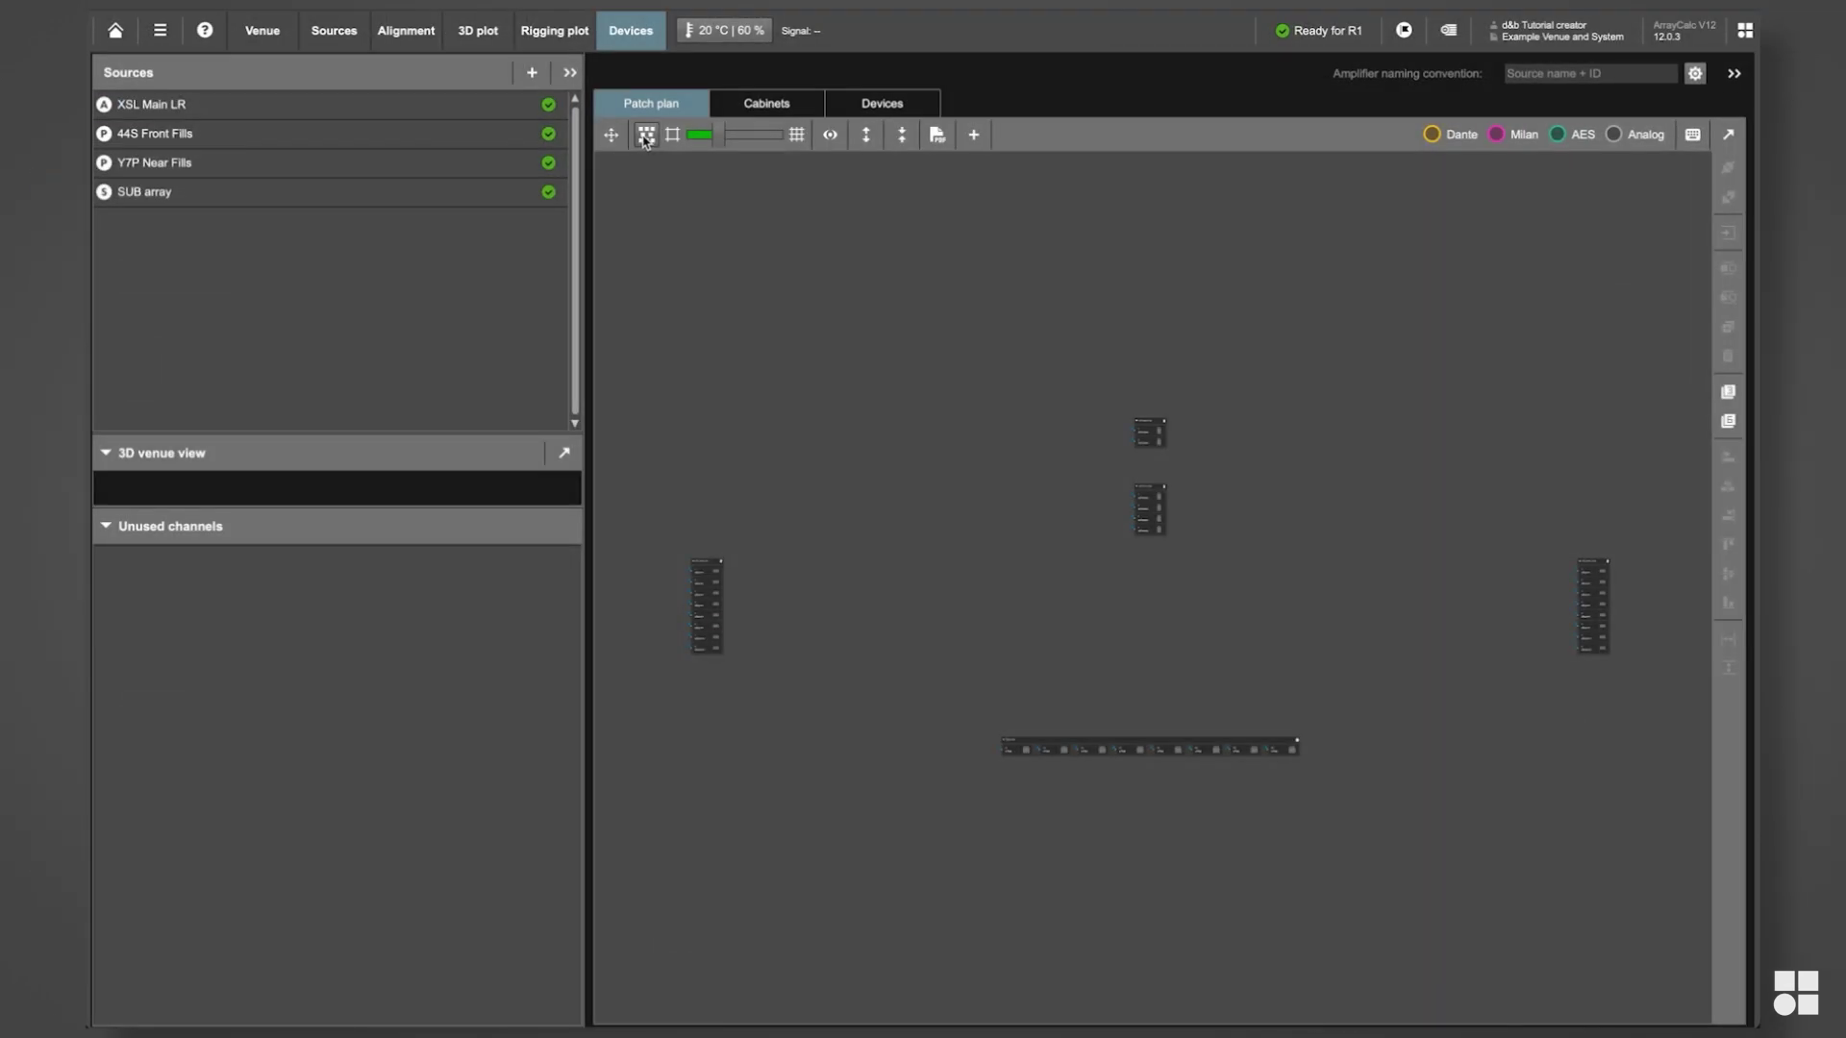
# - Try the Physical patch plan layout, then settle on Logical layout
pyautogui.click(646, 134)
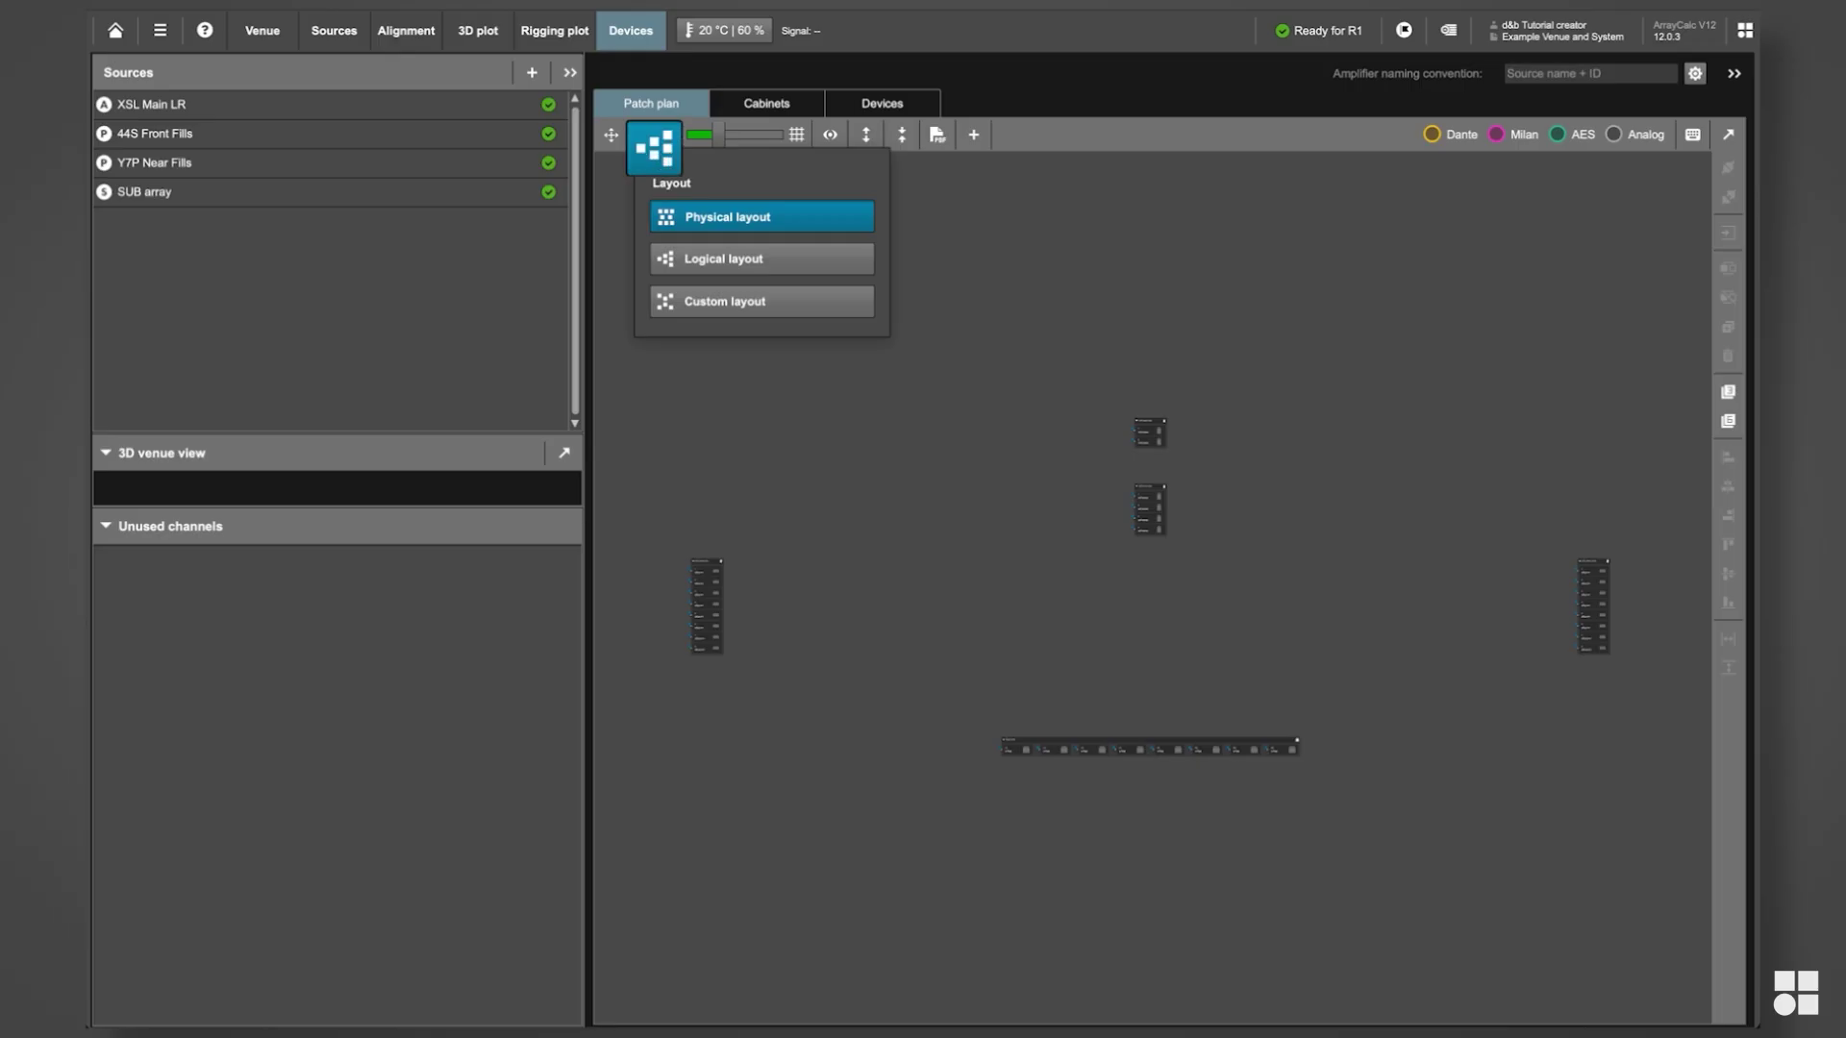
pyautogui.click(714, 221)
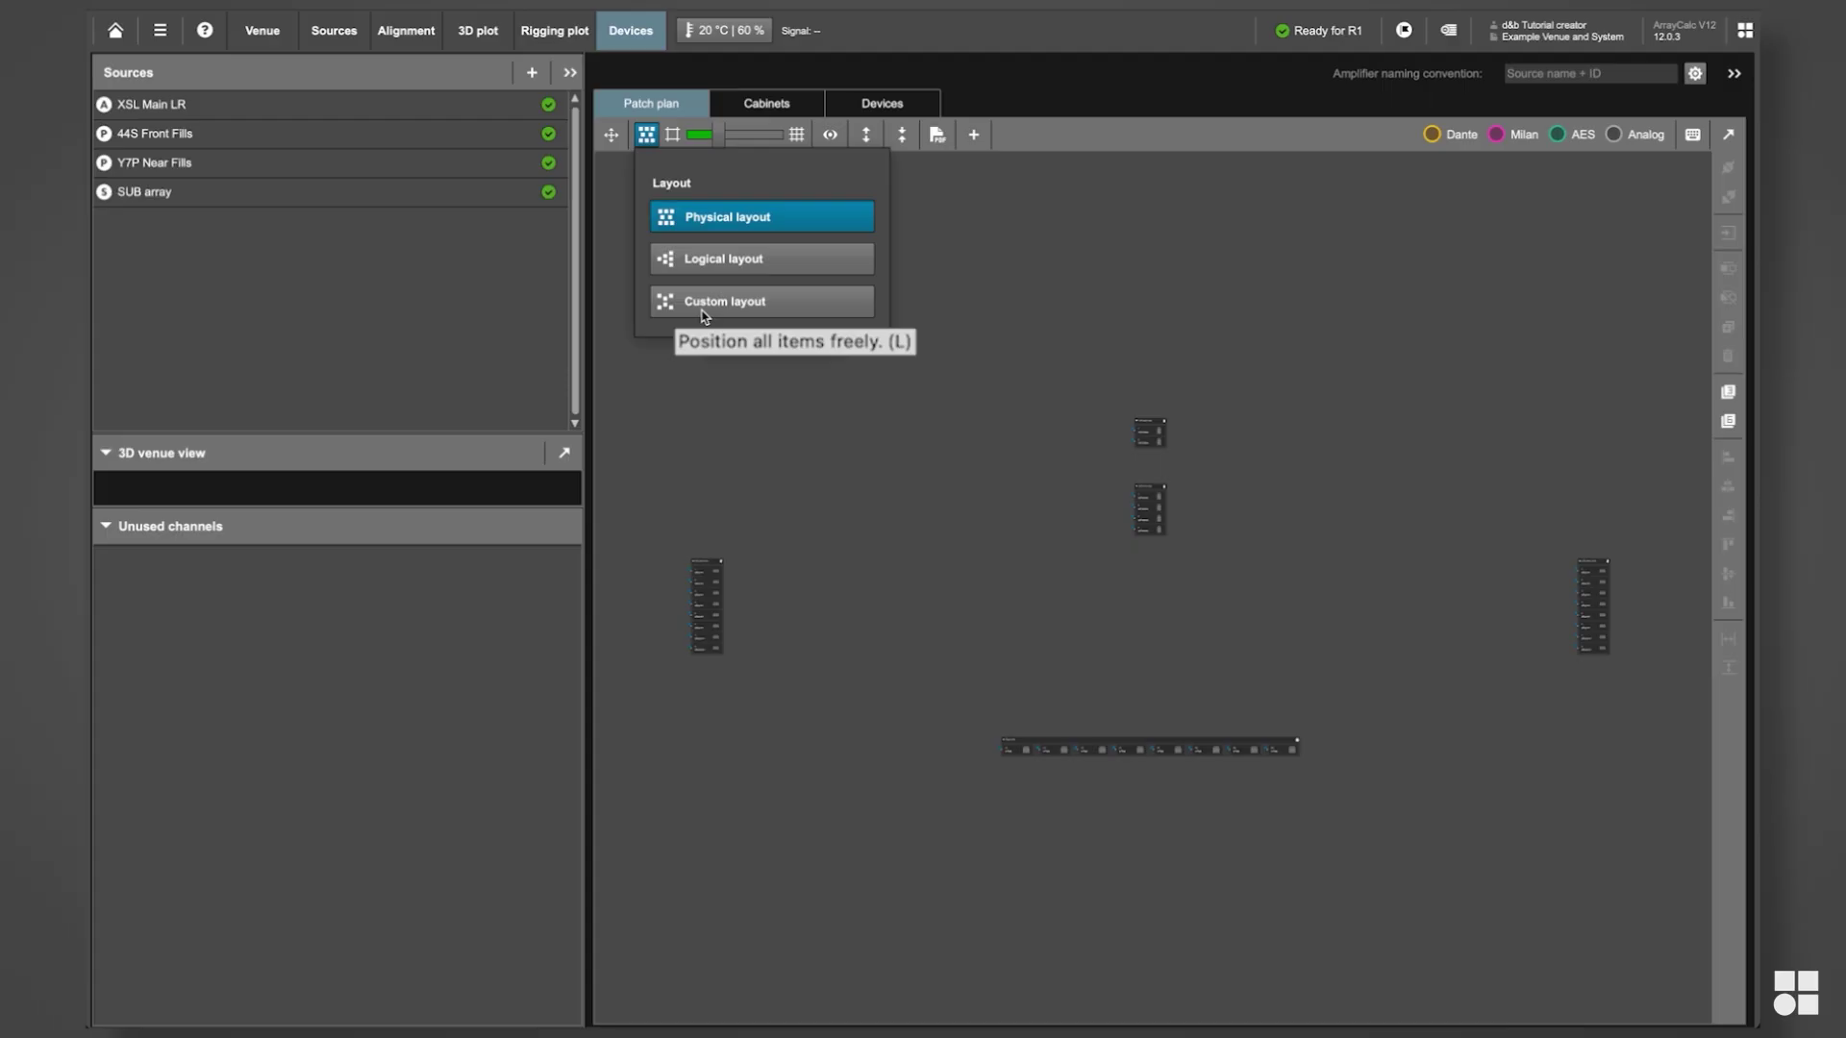
pyautogui.click(749, 259)
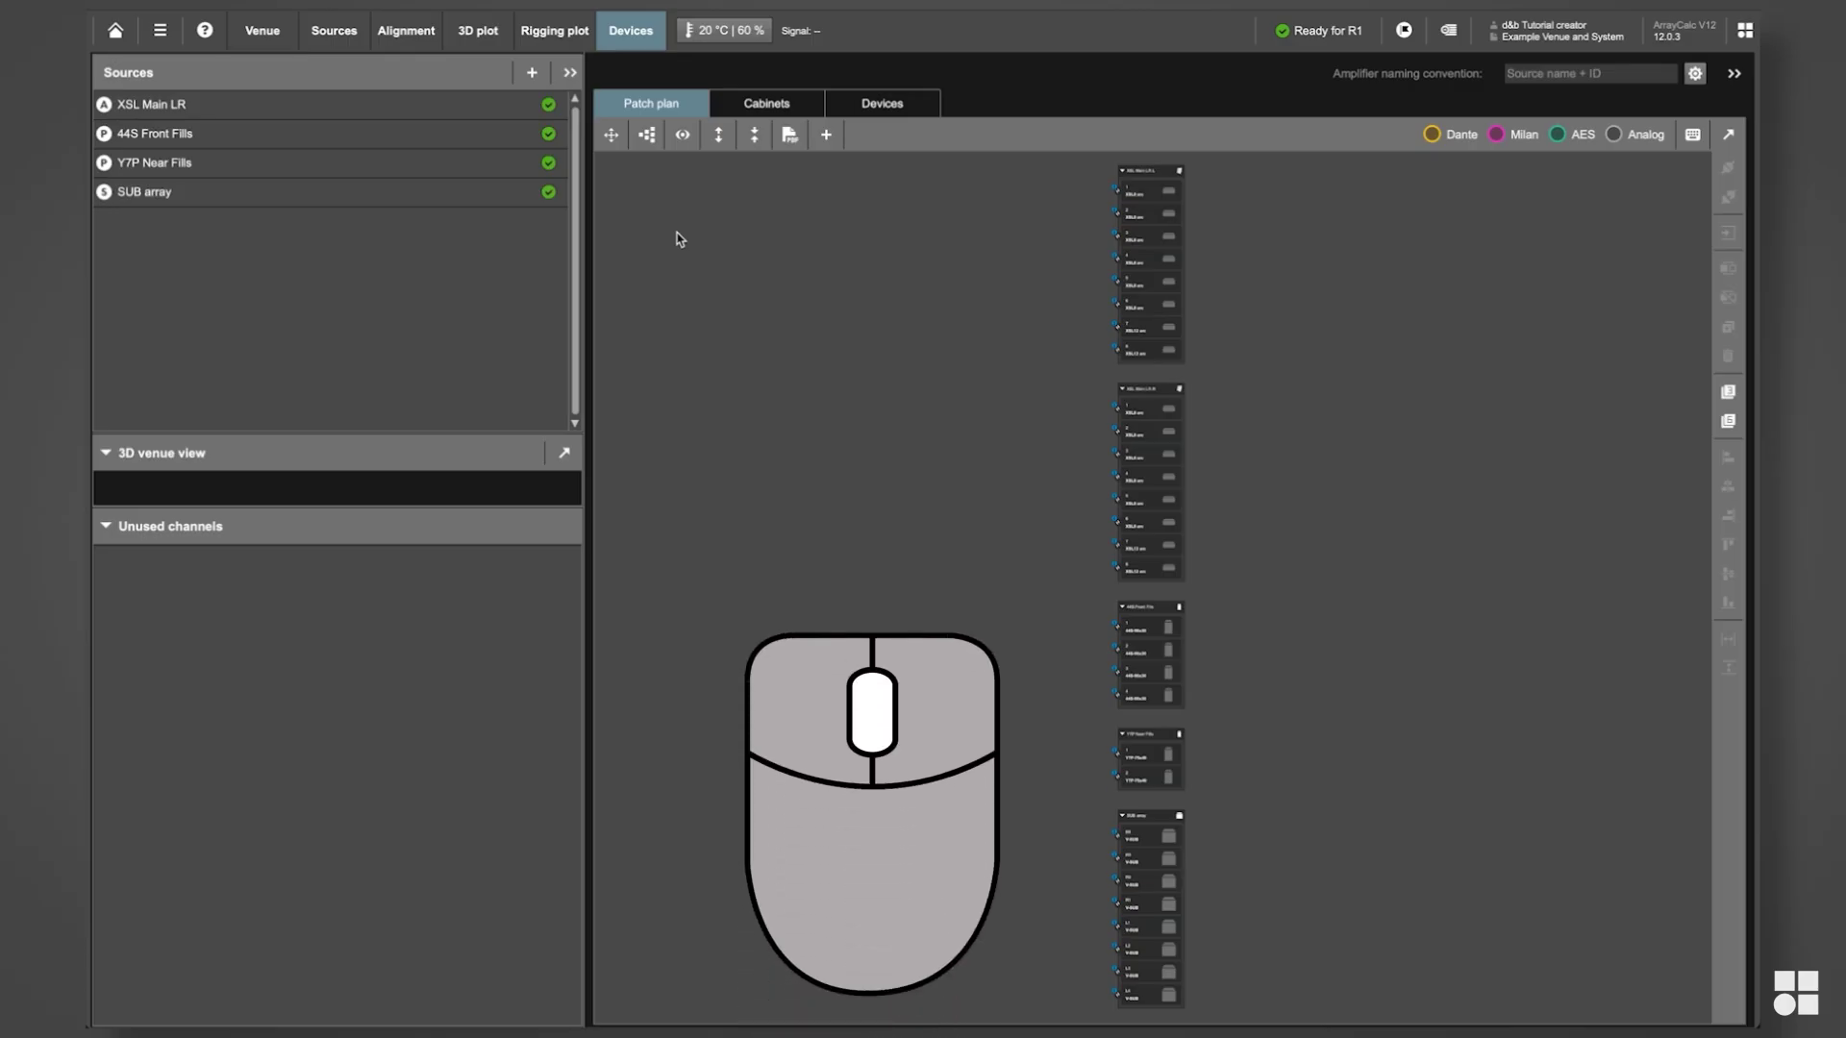
# - Link the XSL Main LR cabinets together in pairs
pyautogui.click(252, 106)
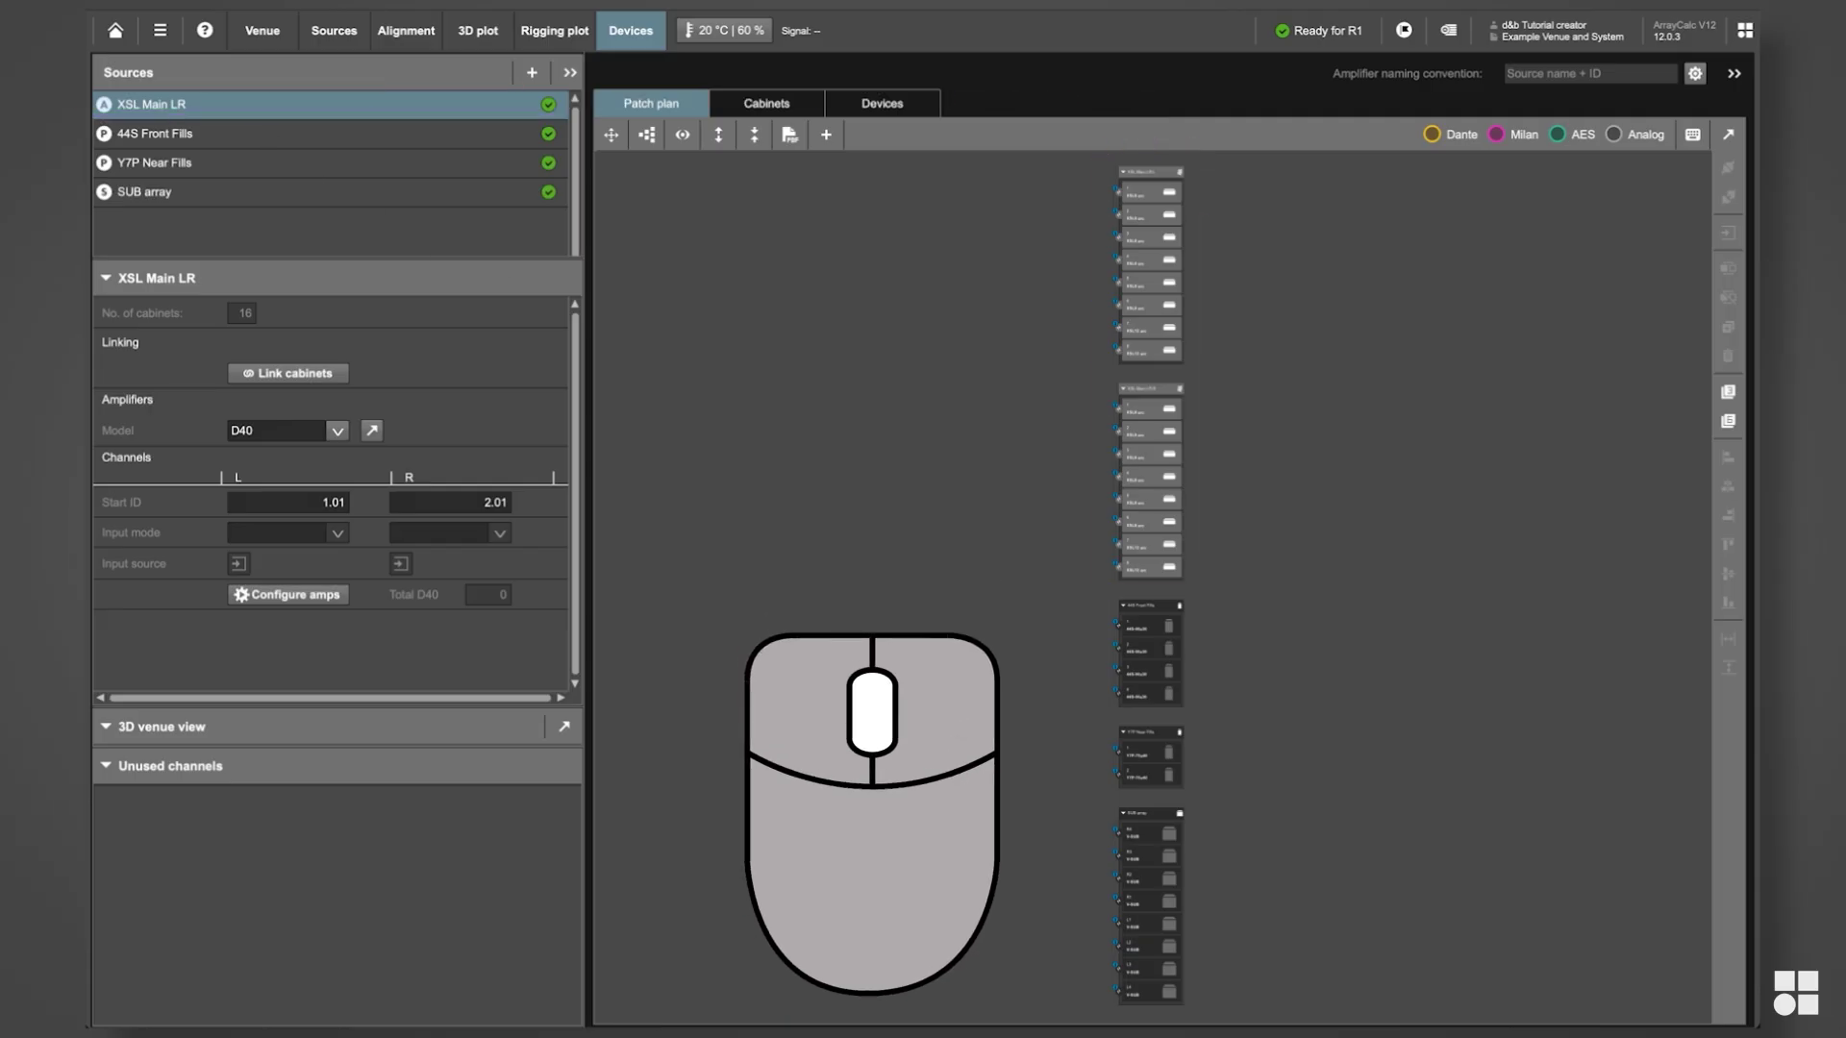
pyautogui.scroll(5, 1151, 192)
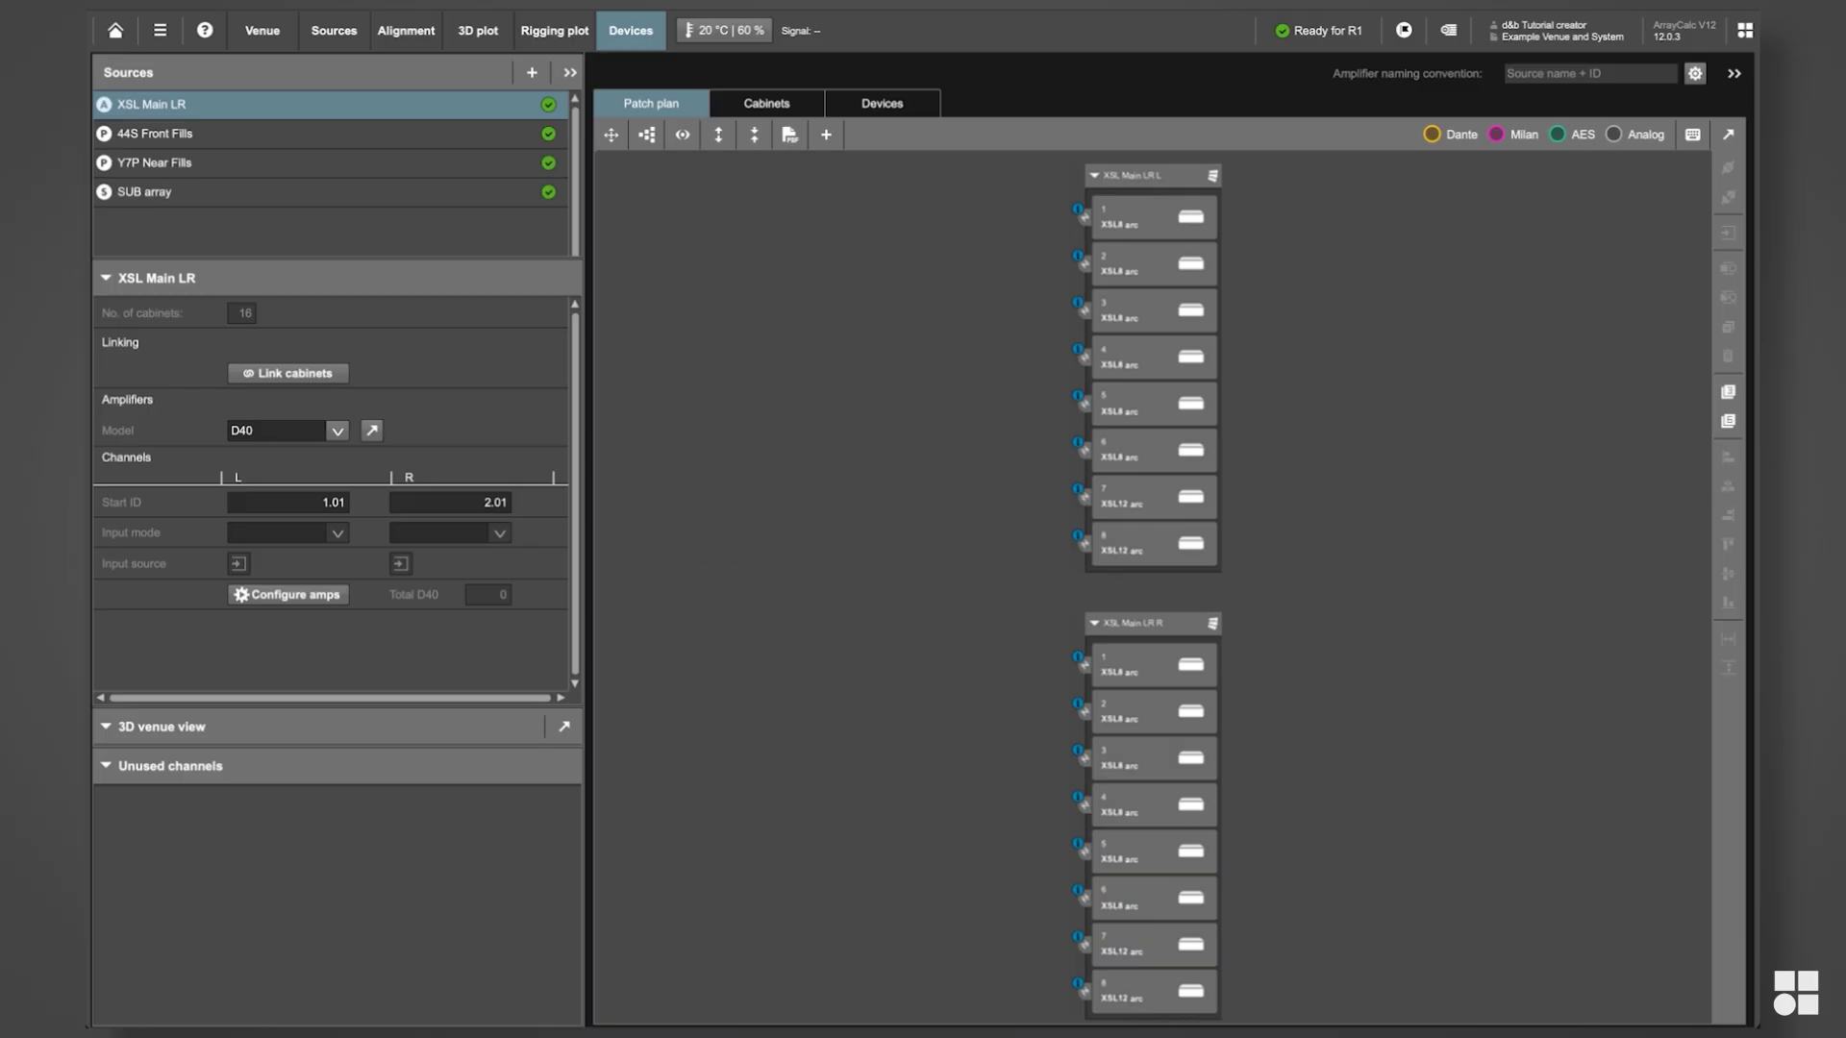
pyautogui.click(319, 375)
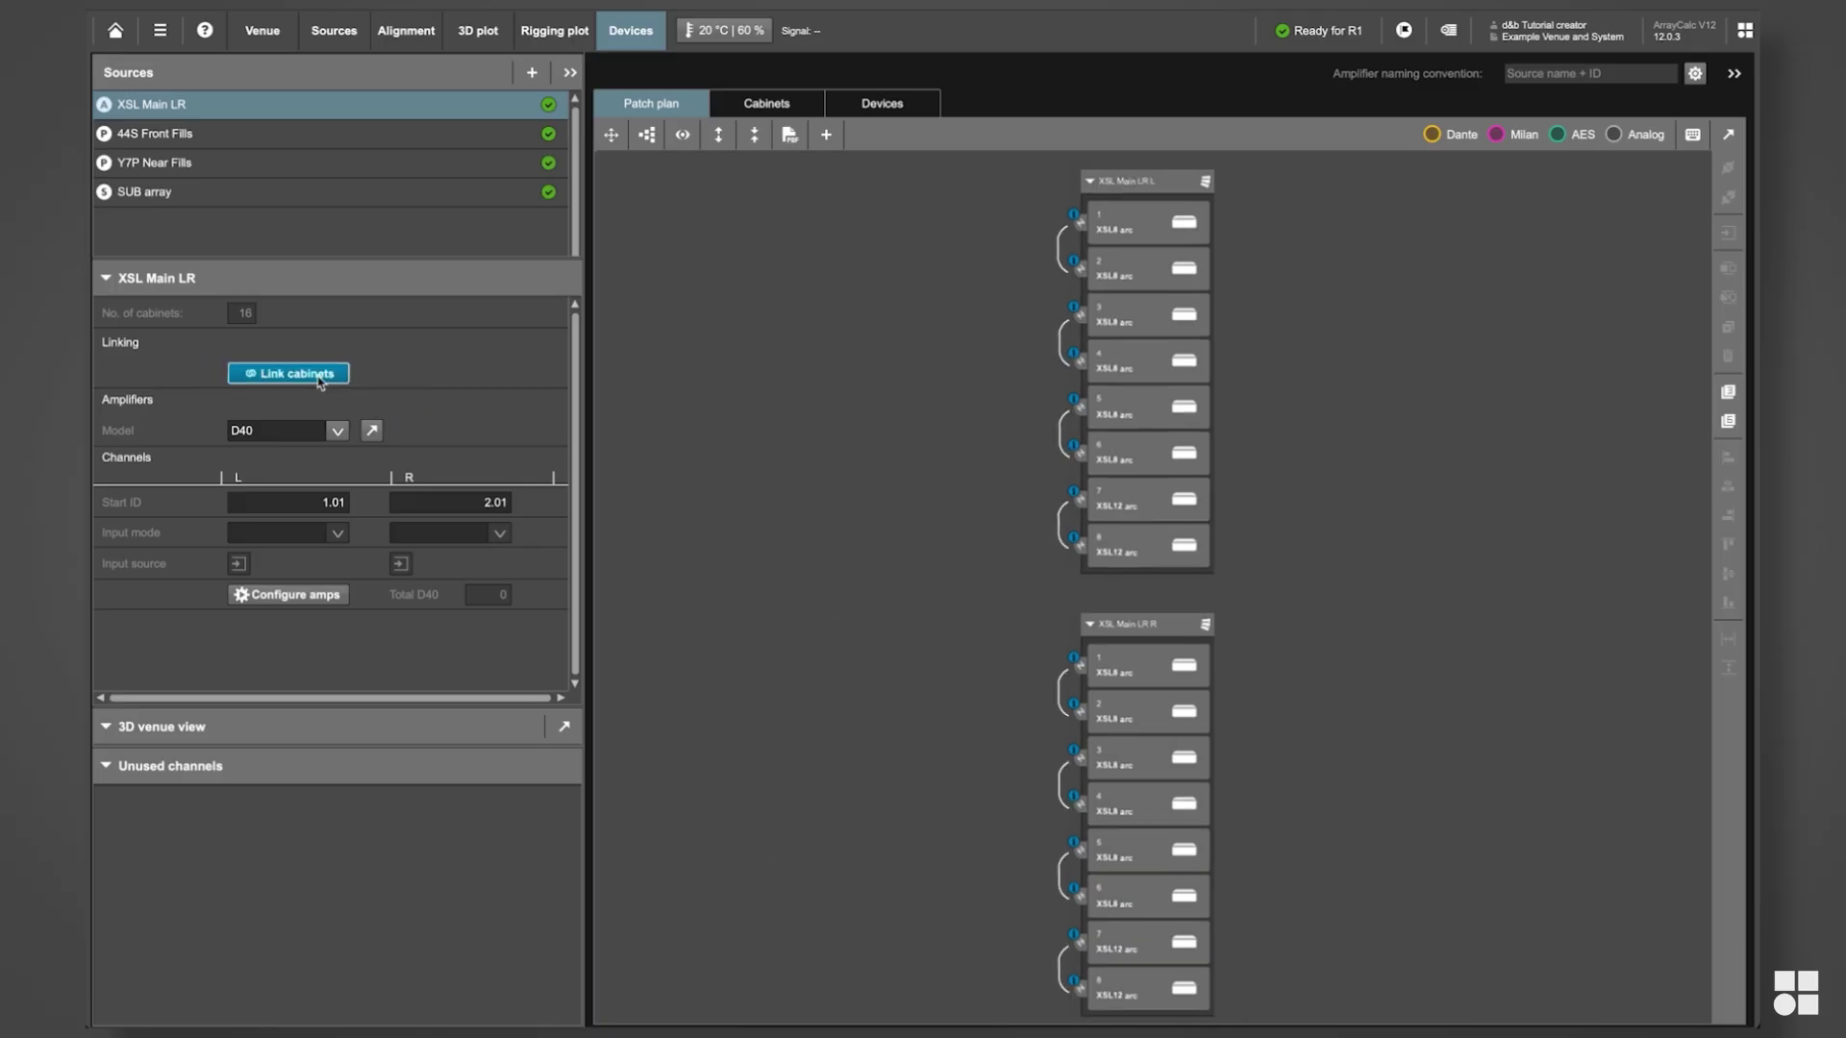
# - Select Y7P Near Fills and SUB array, and bring up the keyboard commands list
pyautogui.scroll(-3, 1144, 587)
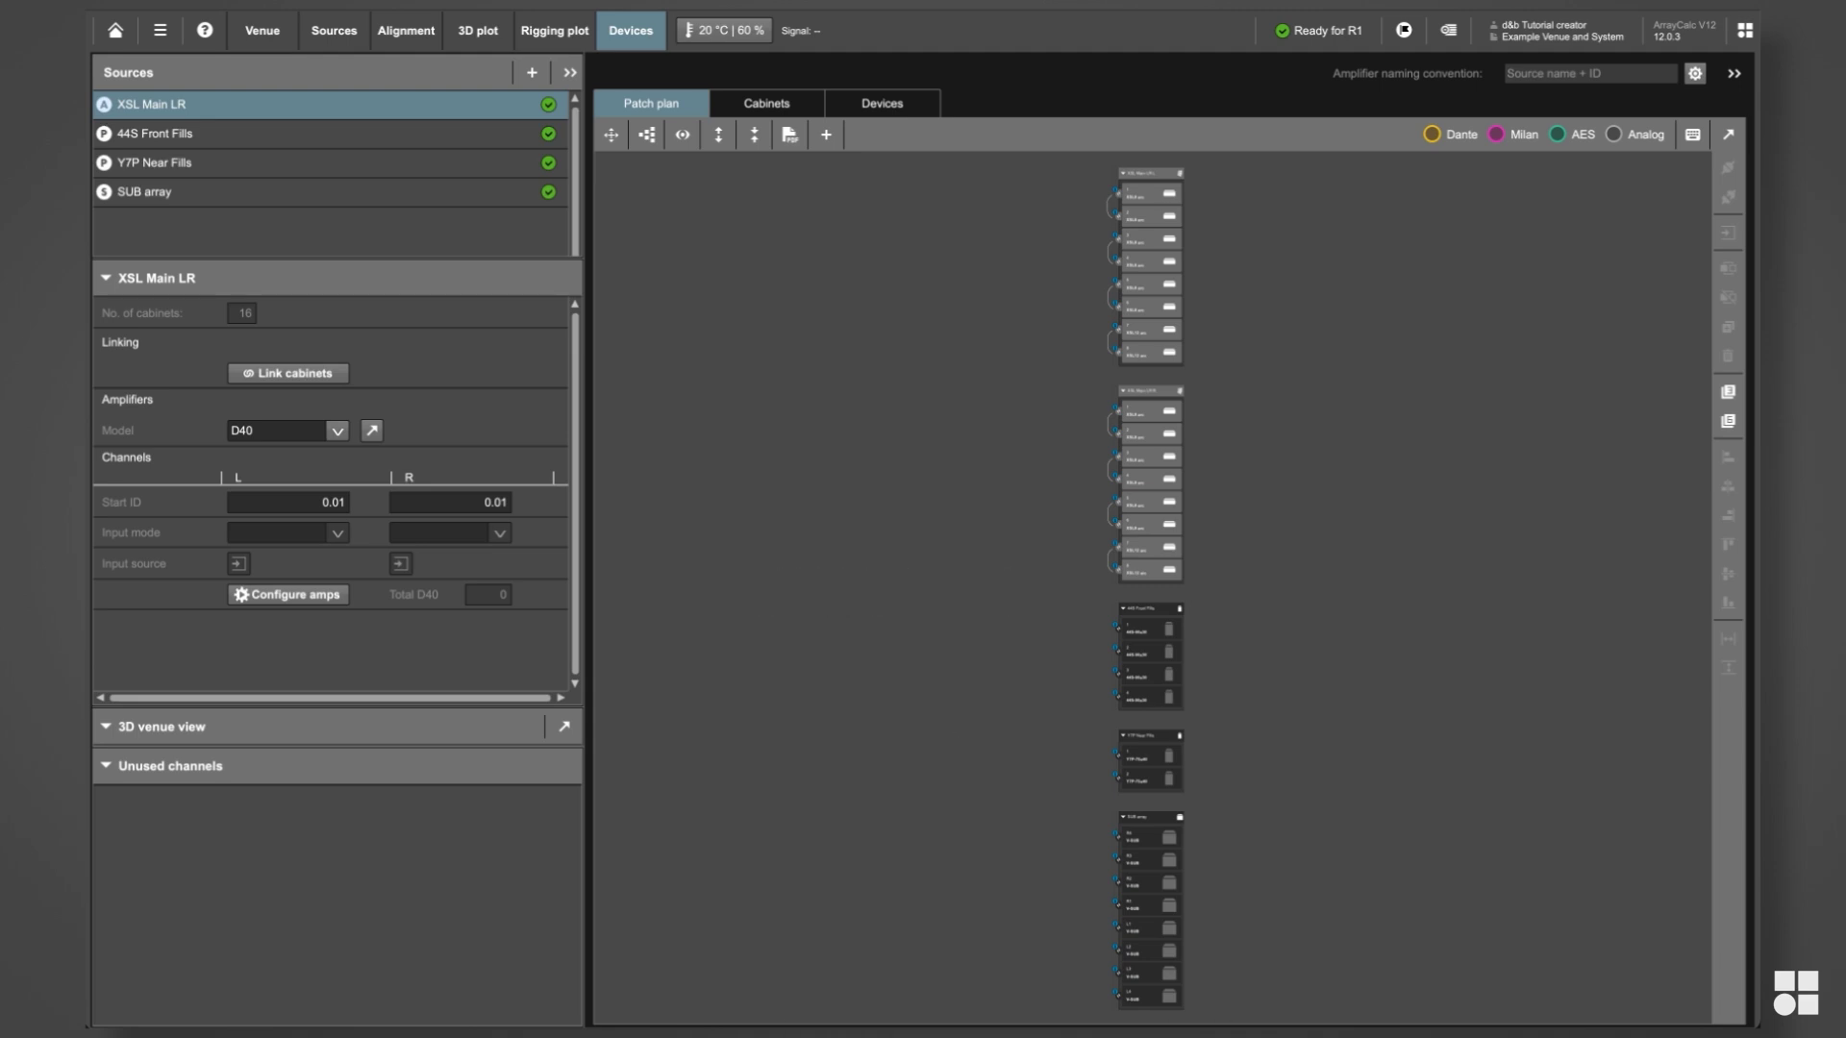
pyautogui.click(312, 164)
pyautogui.click(404, 197)
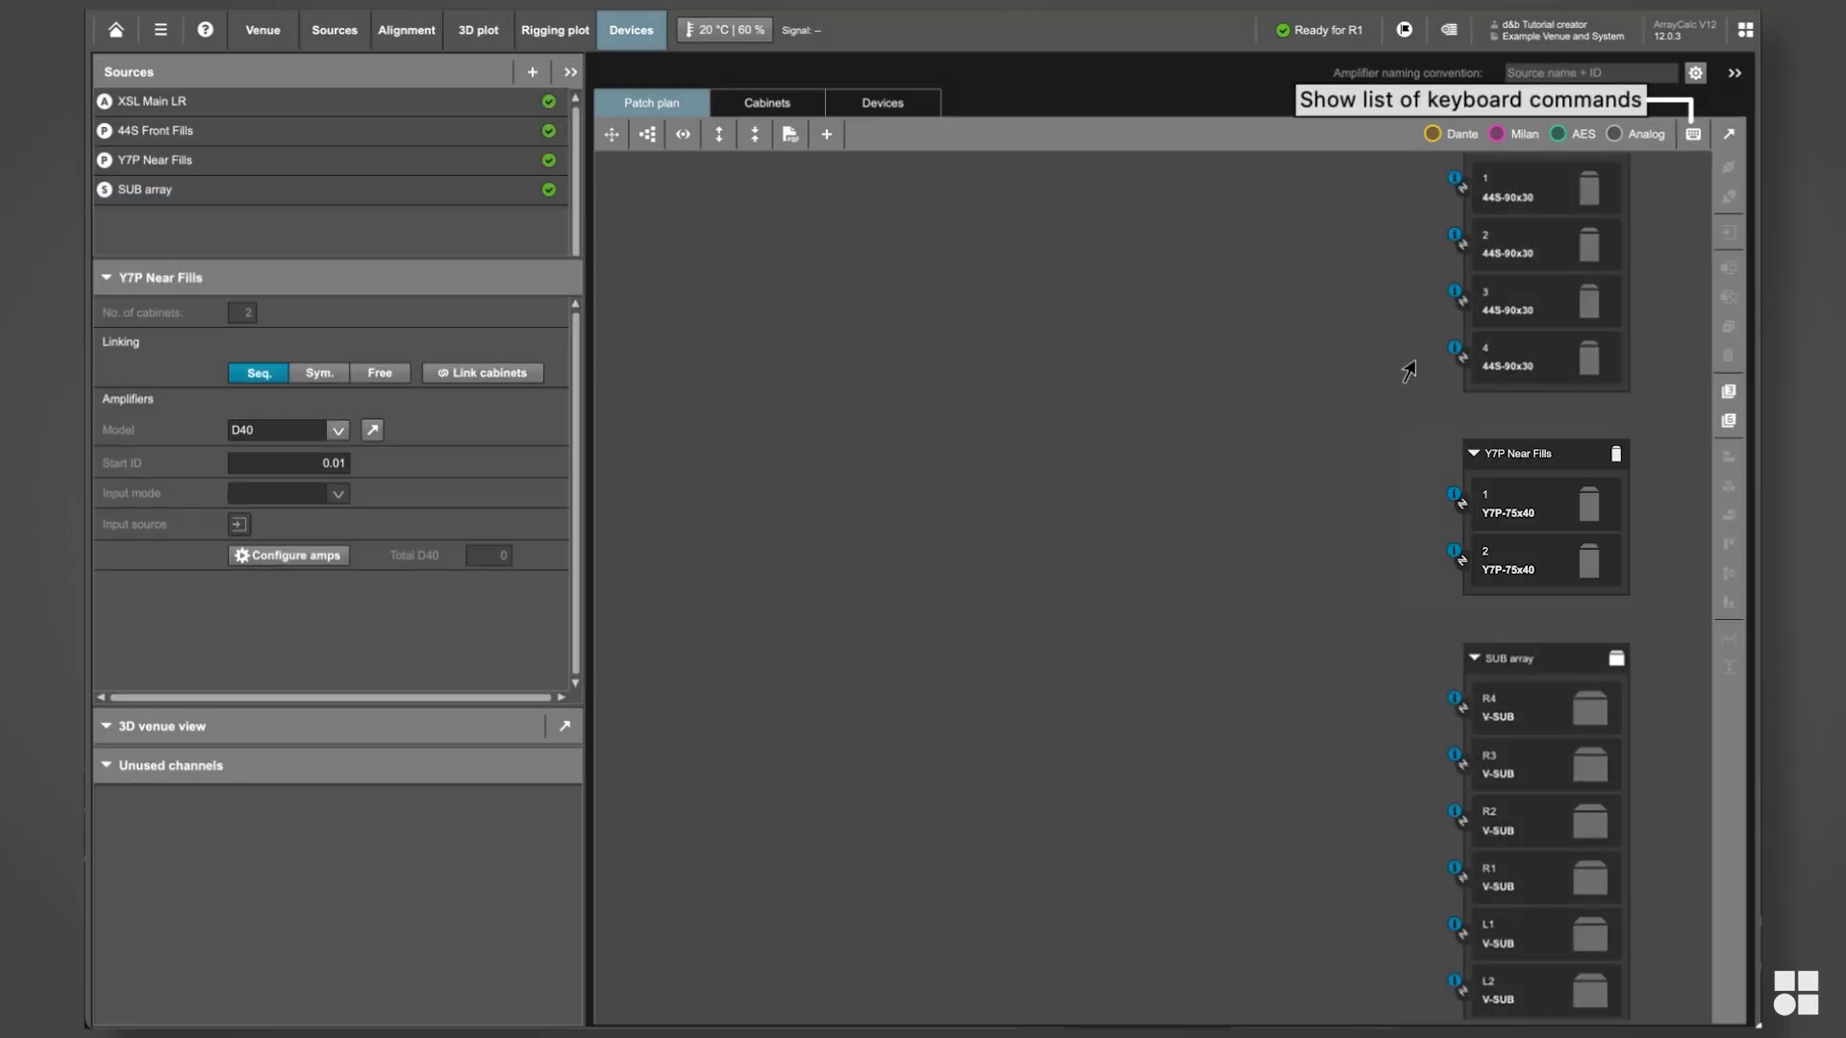
pyautogui.scroll(-3, 1249, 489)
pyautogui.scroll(-8, 1250, 489)
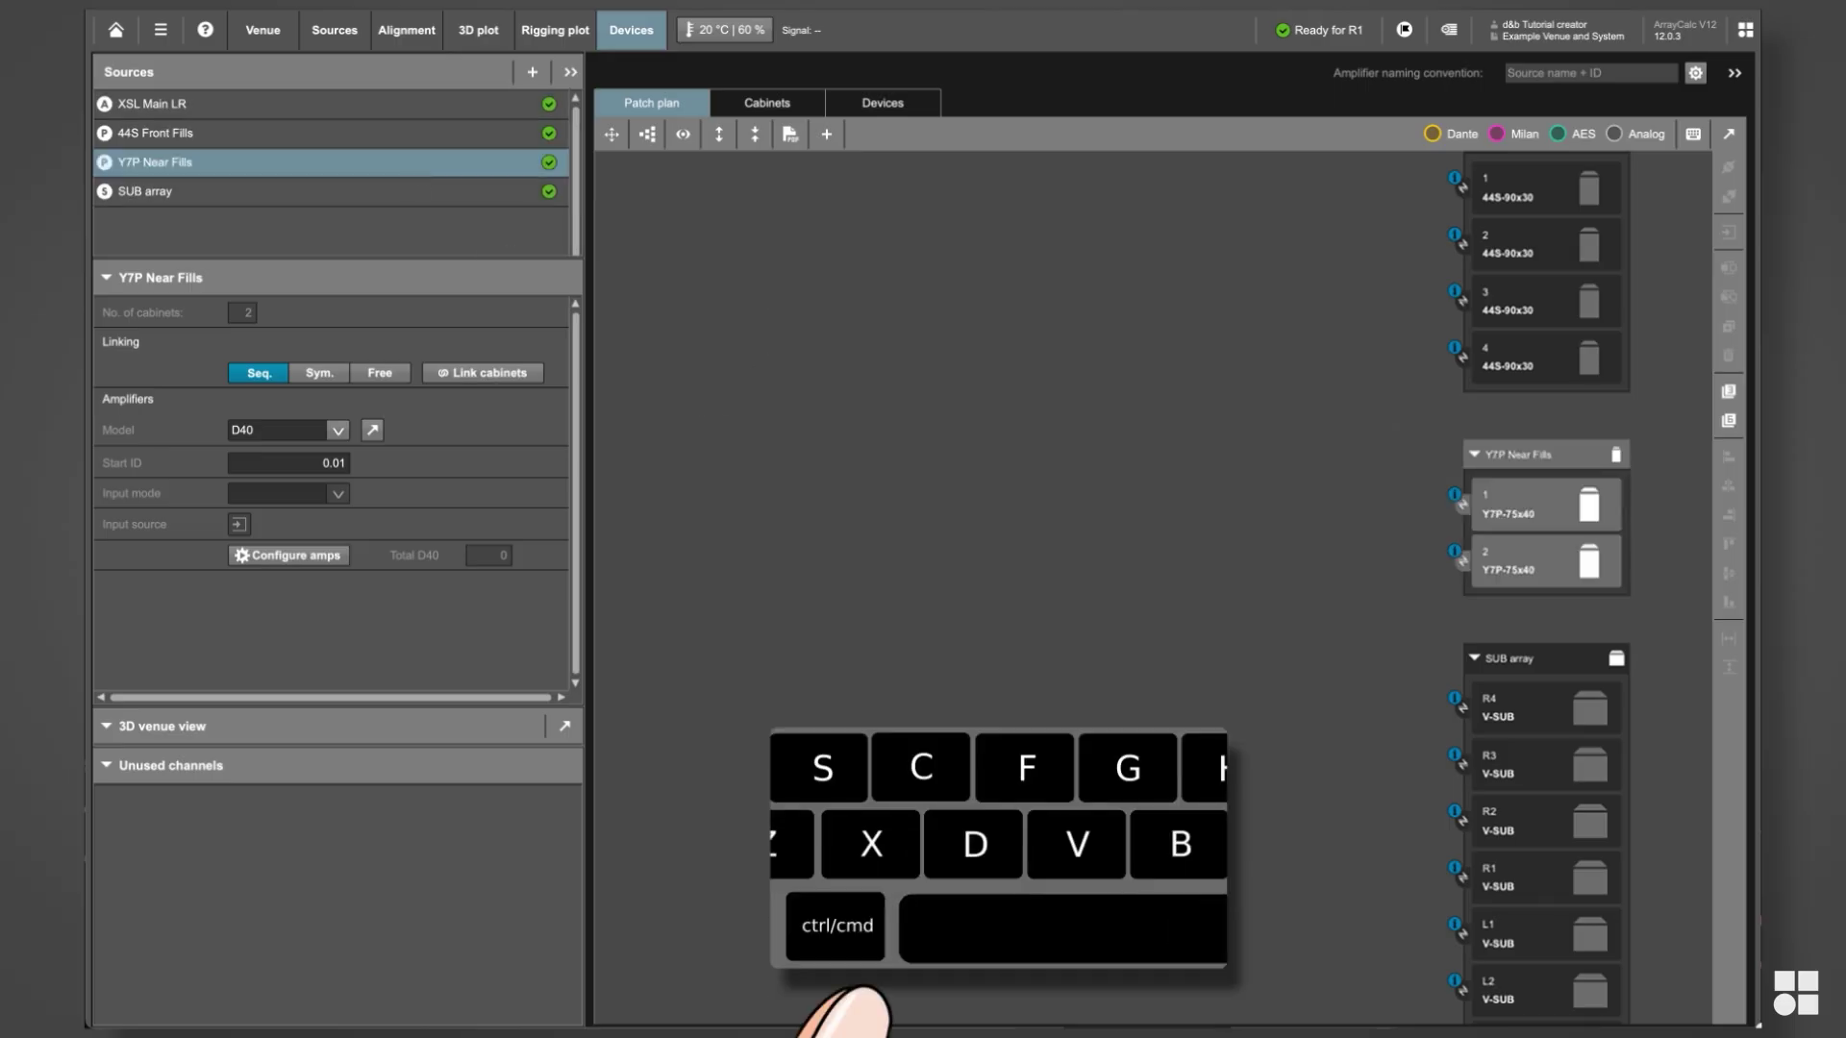
# - Connect the two Y7P Near Fills cabinets using the C shortcut
pyautogui.press('c')
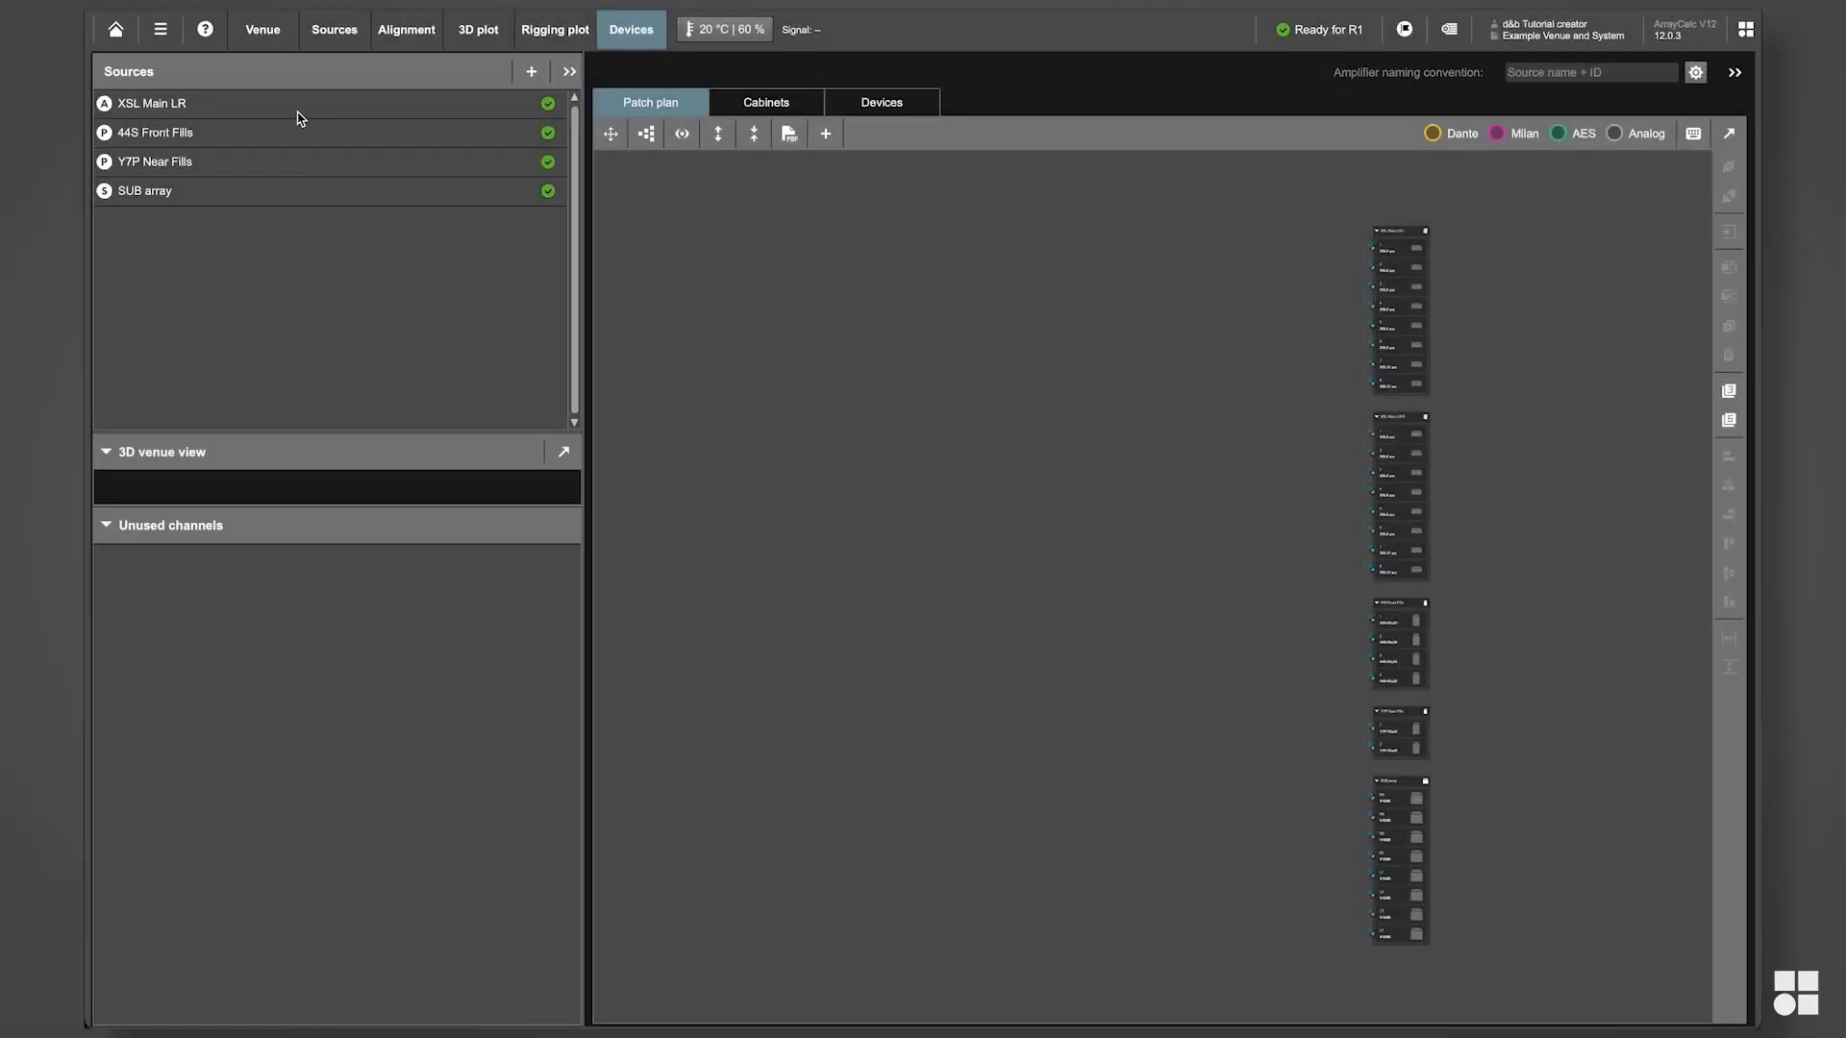
# - Change the XSL Main LR and 44S Front Fills amplifier model from D80 to D40
pyautogui.click(300, 106)
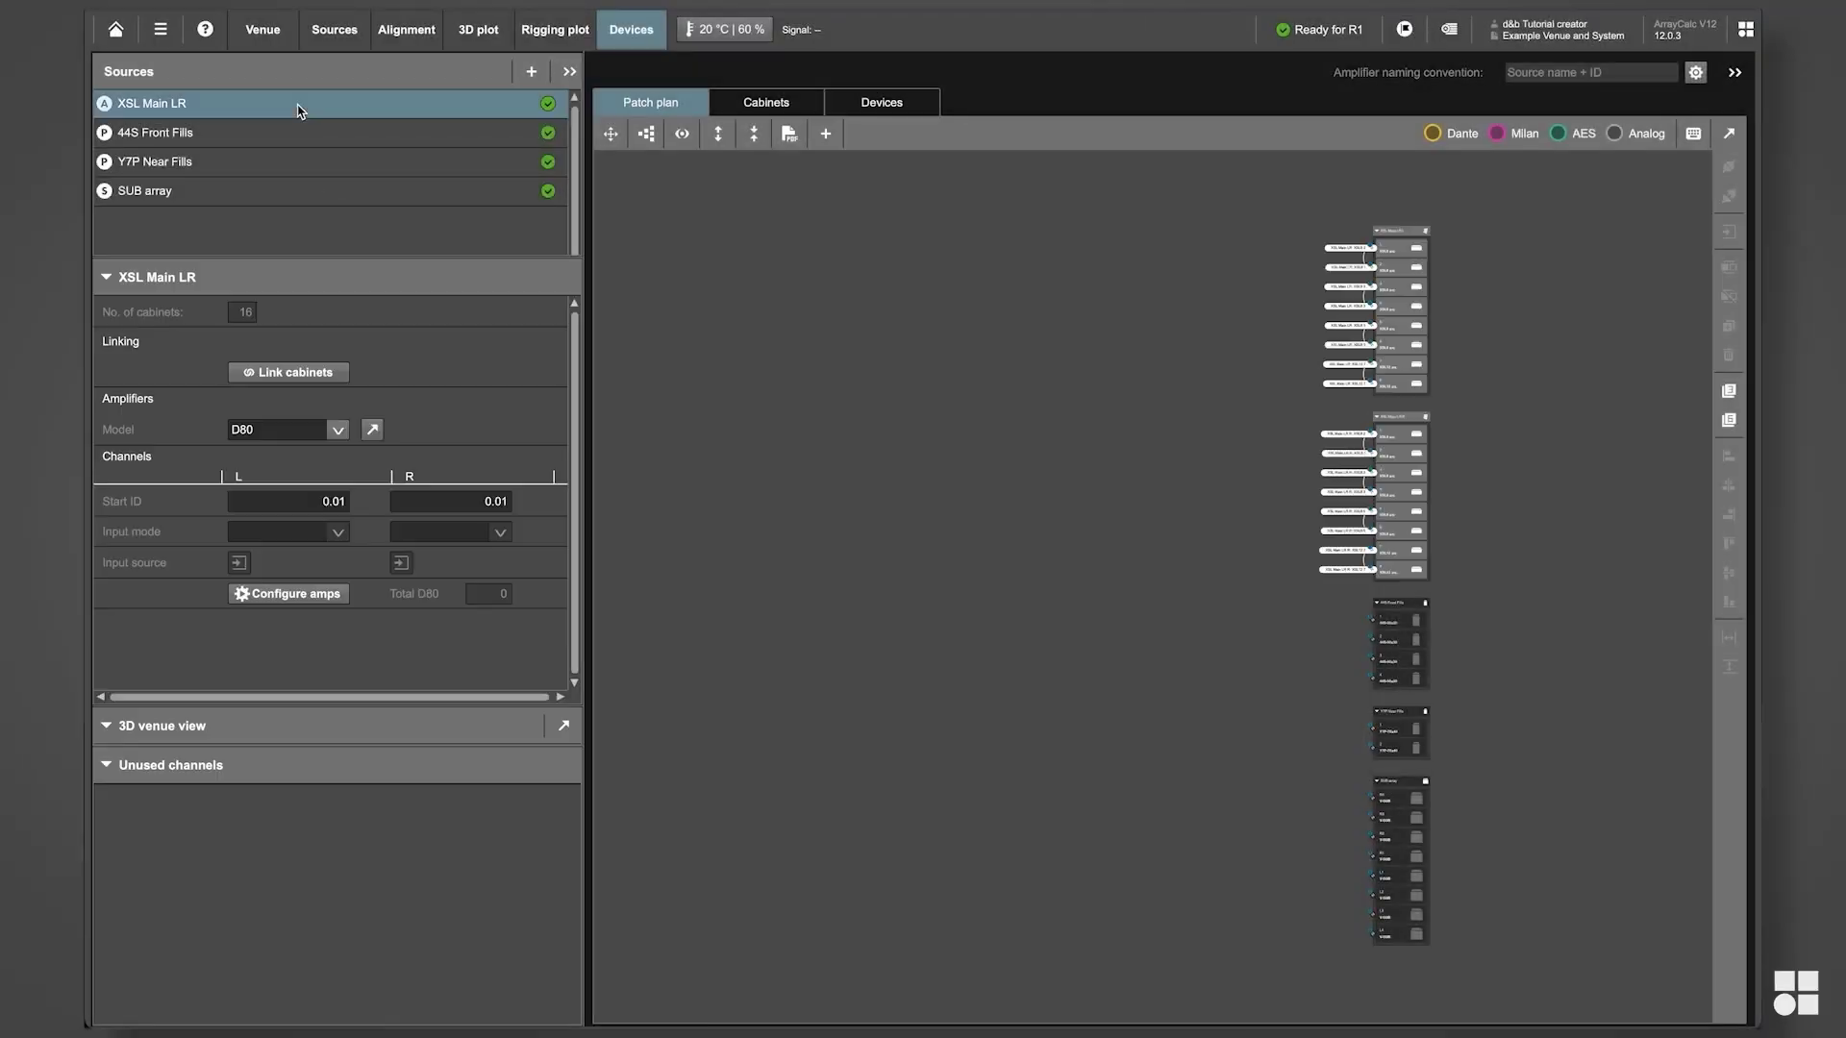
pyautogui.click(337, 429)
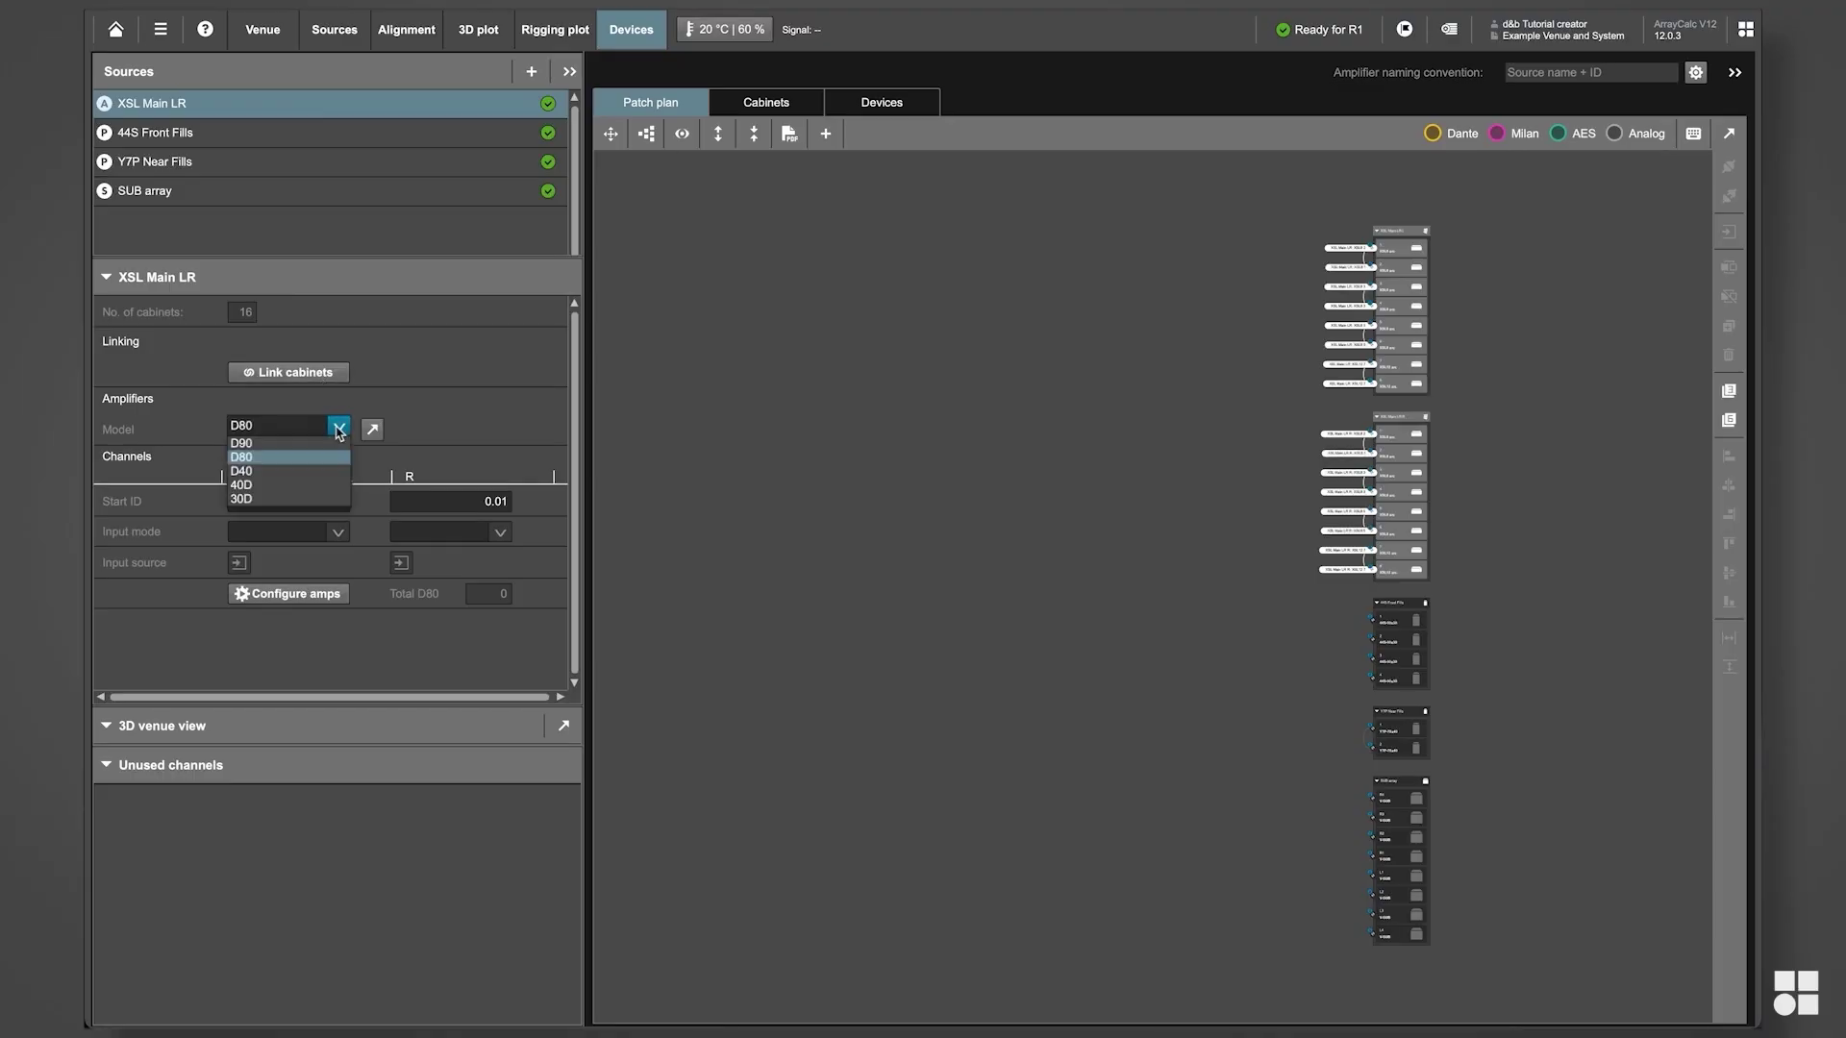
pyautogui.click(316, 486)
pyautogui.click(279, 135)
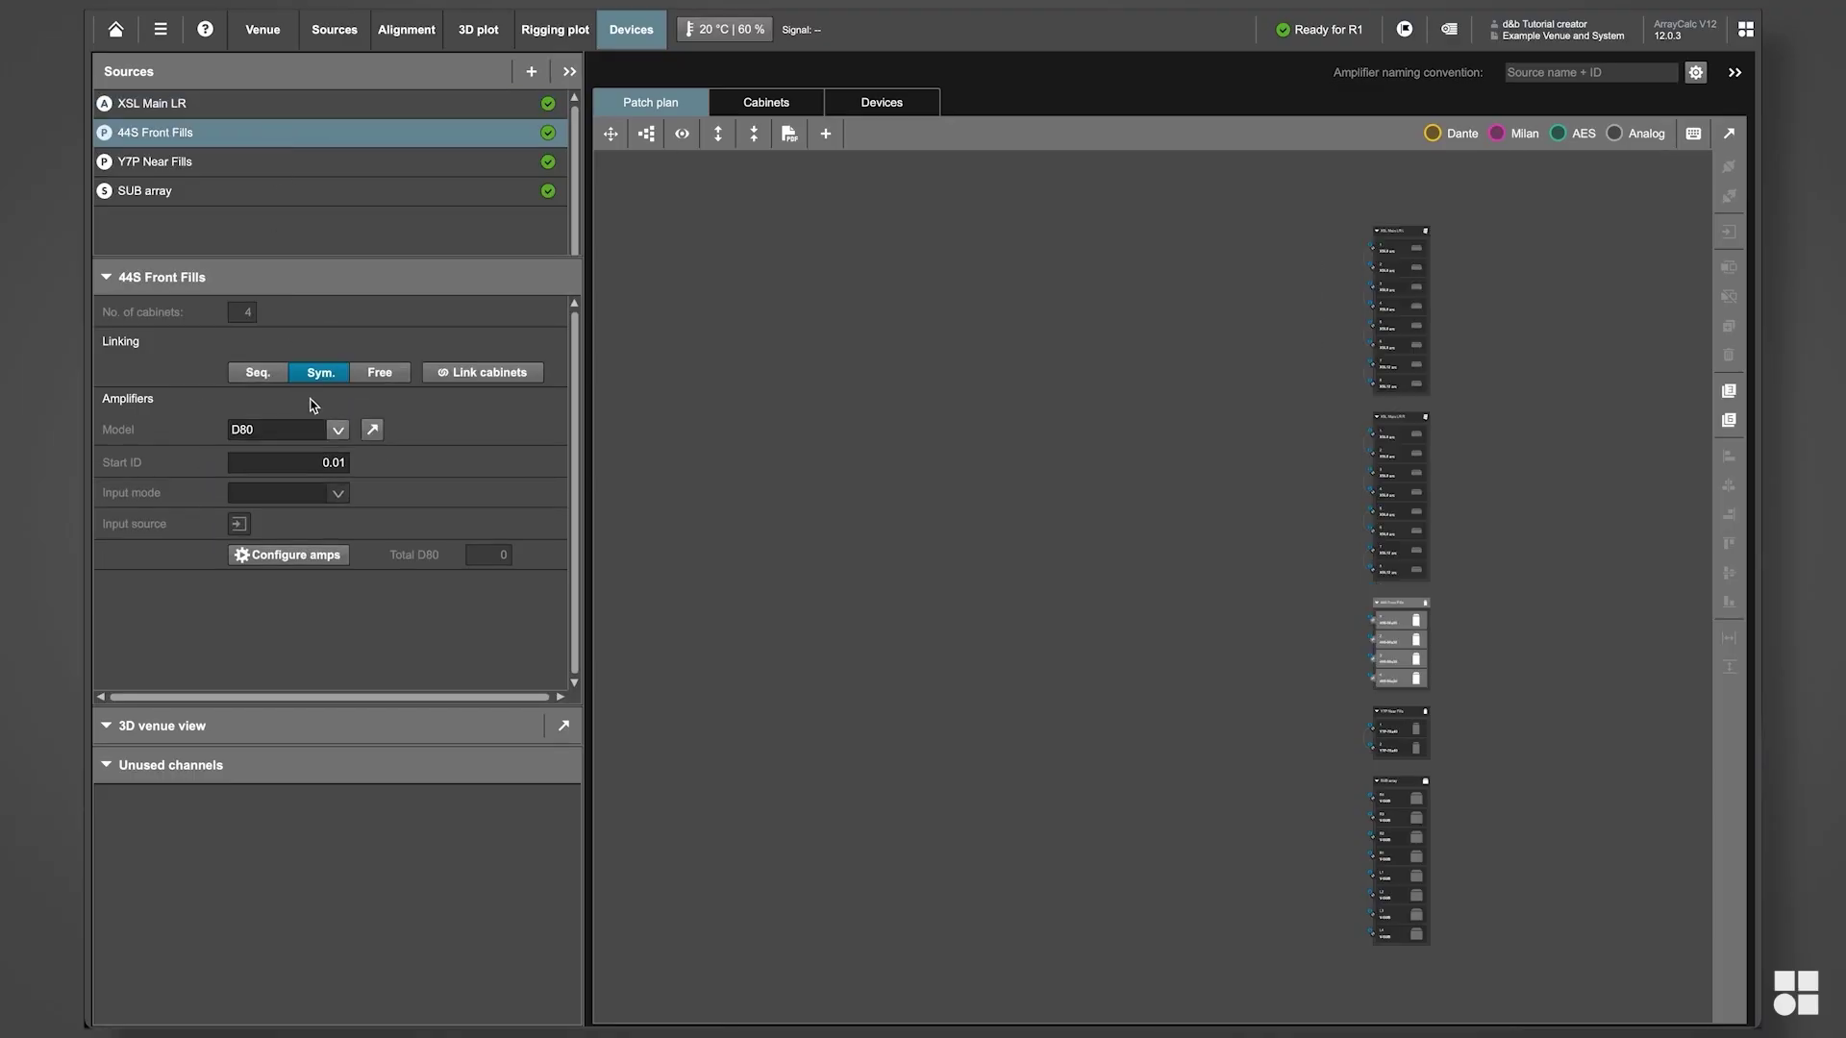
pyautogui.click(337, 429)
pyautogui.click(314, 476)
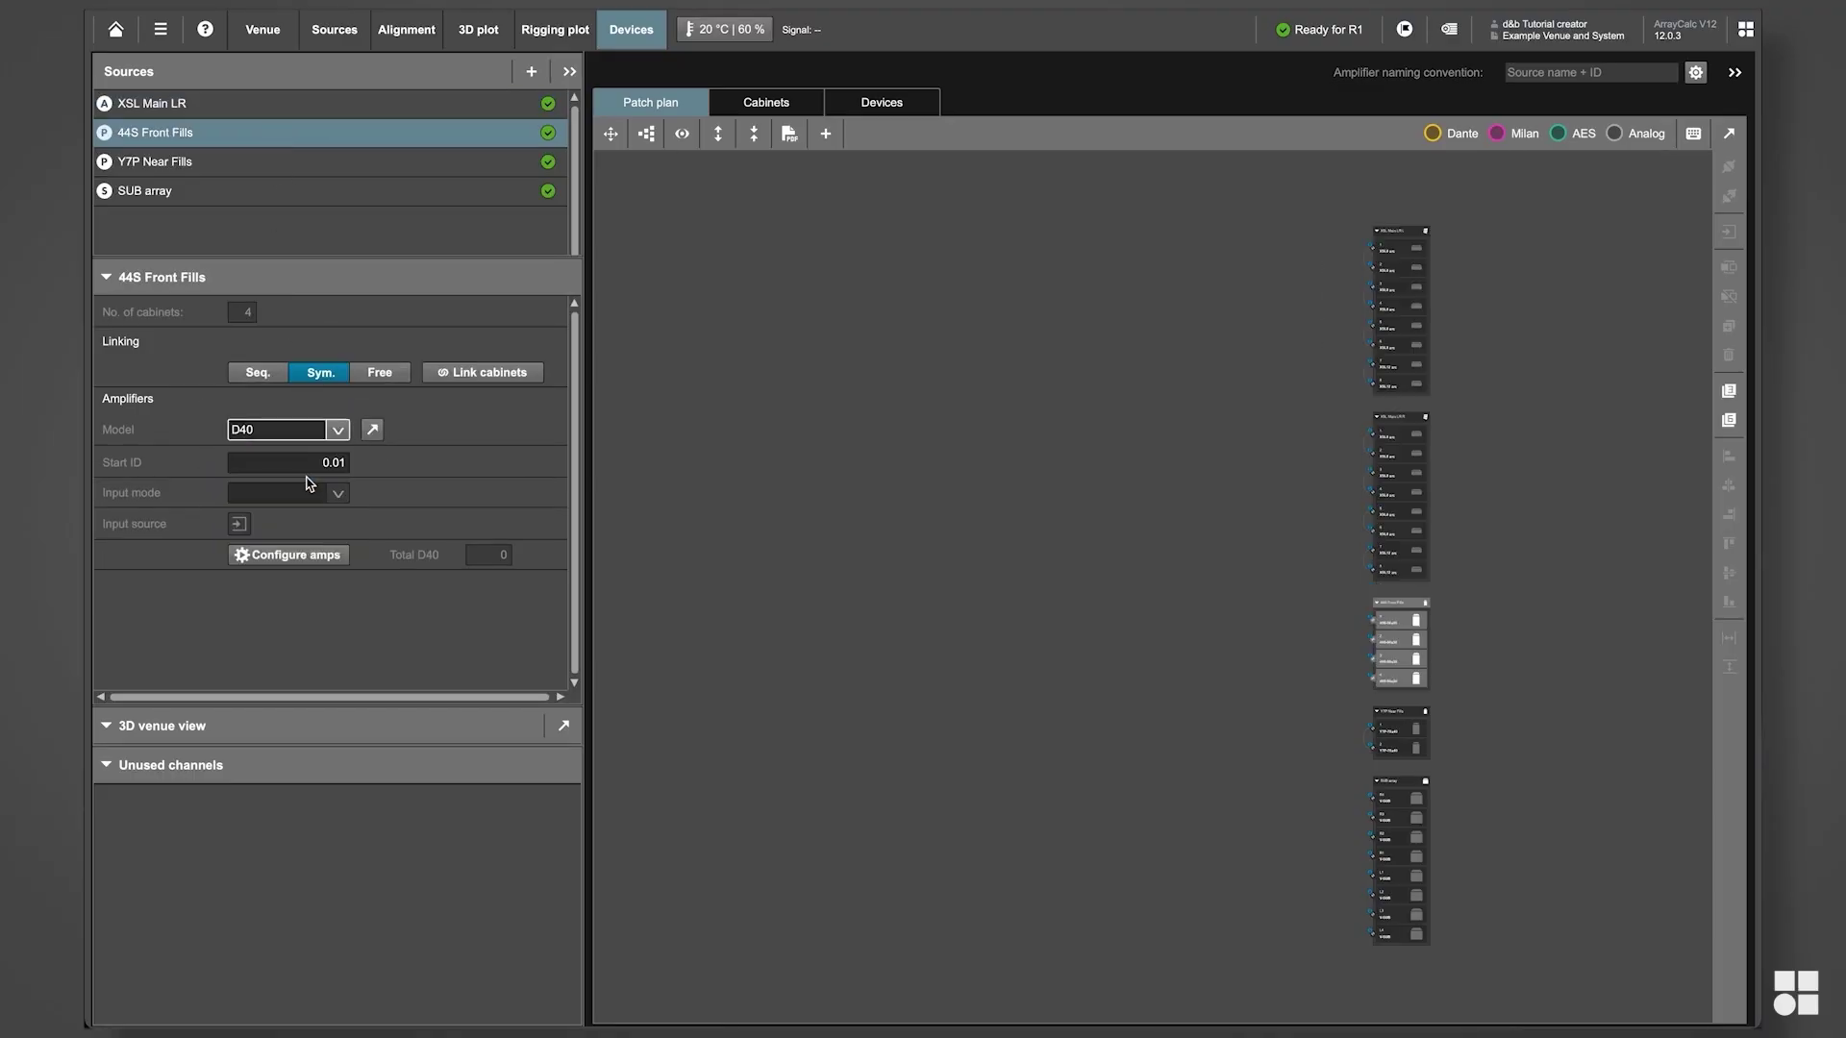
# - Set the Y7P Near Fills and SUB array amplifiers to D40 as well, then clear the selection
pyautogui.click(281, 168)
pyautogui.click(337, 429)
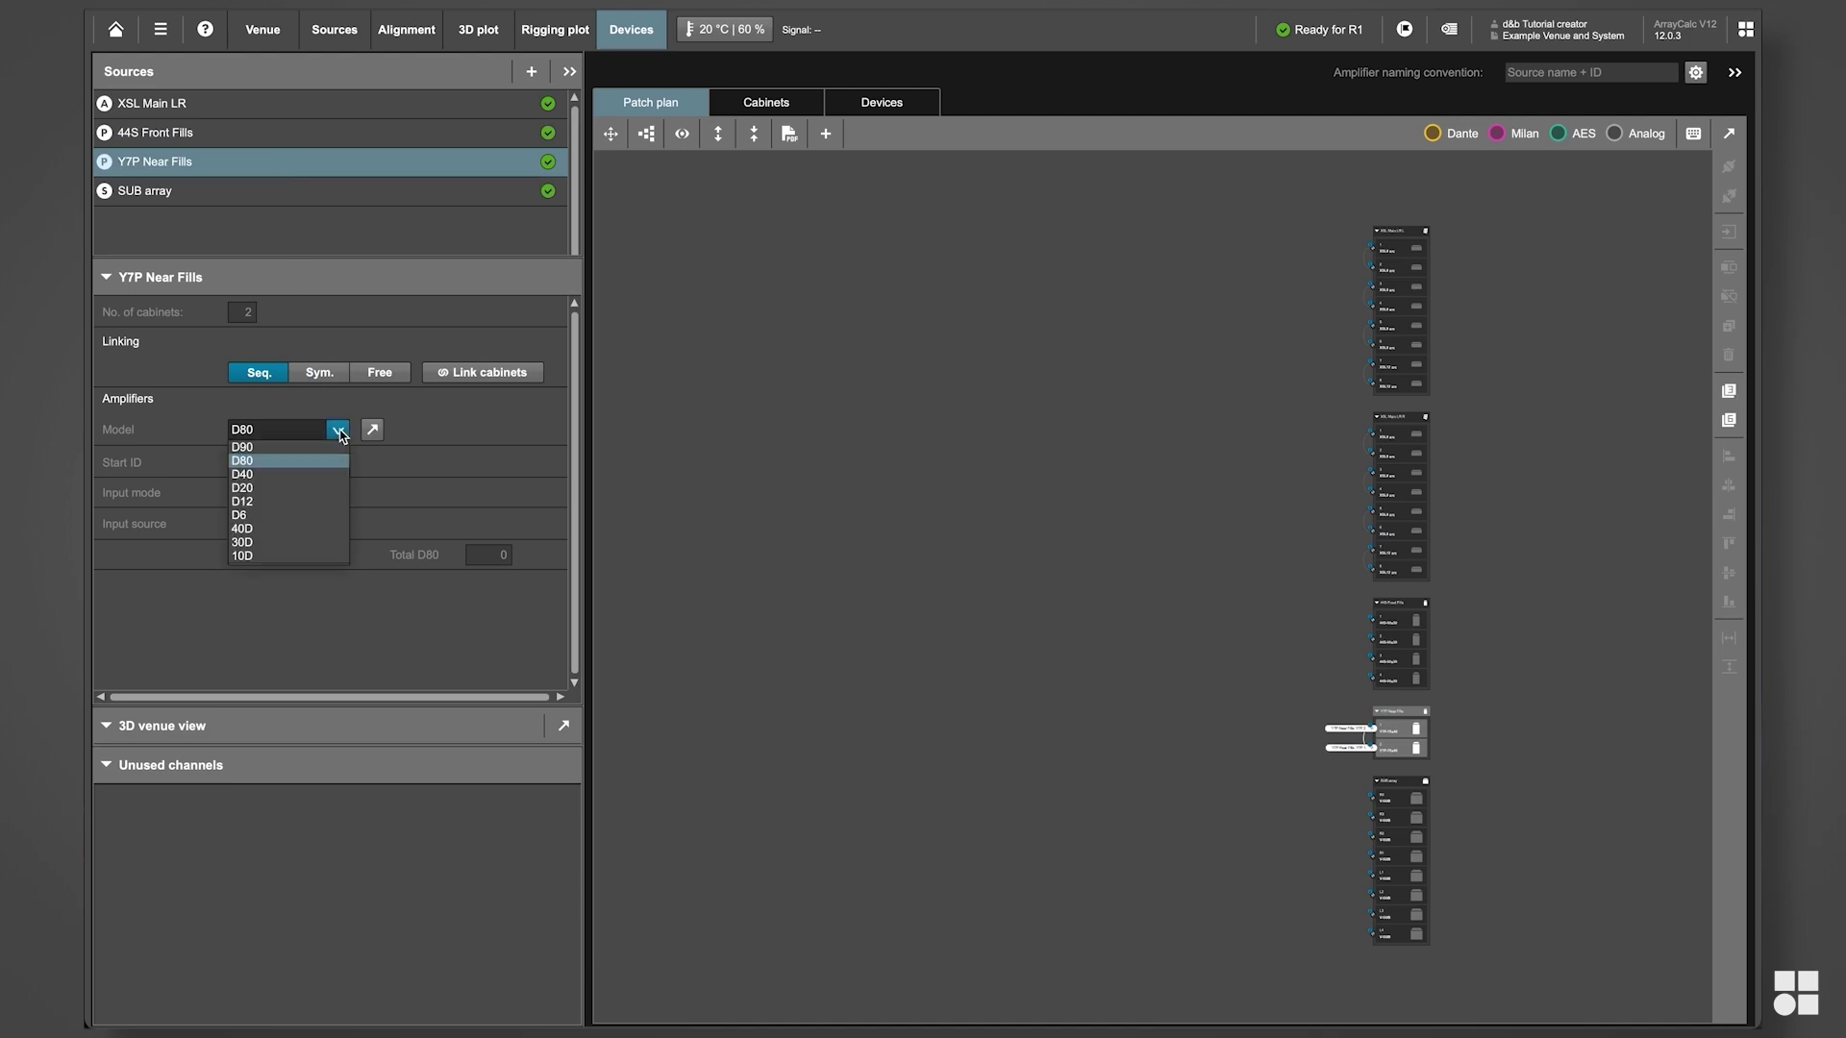
pyautogui.click(309, 476)
pyautogui.click(321, 195)
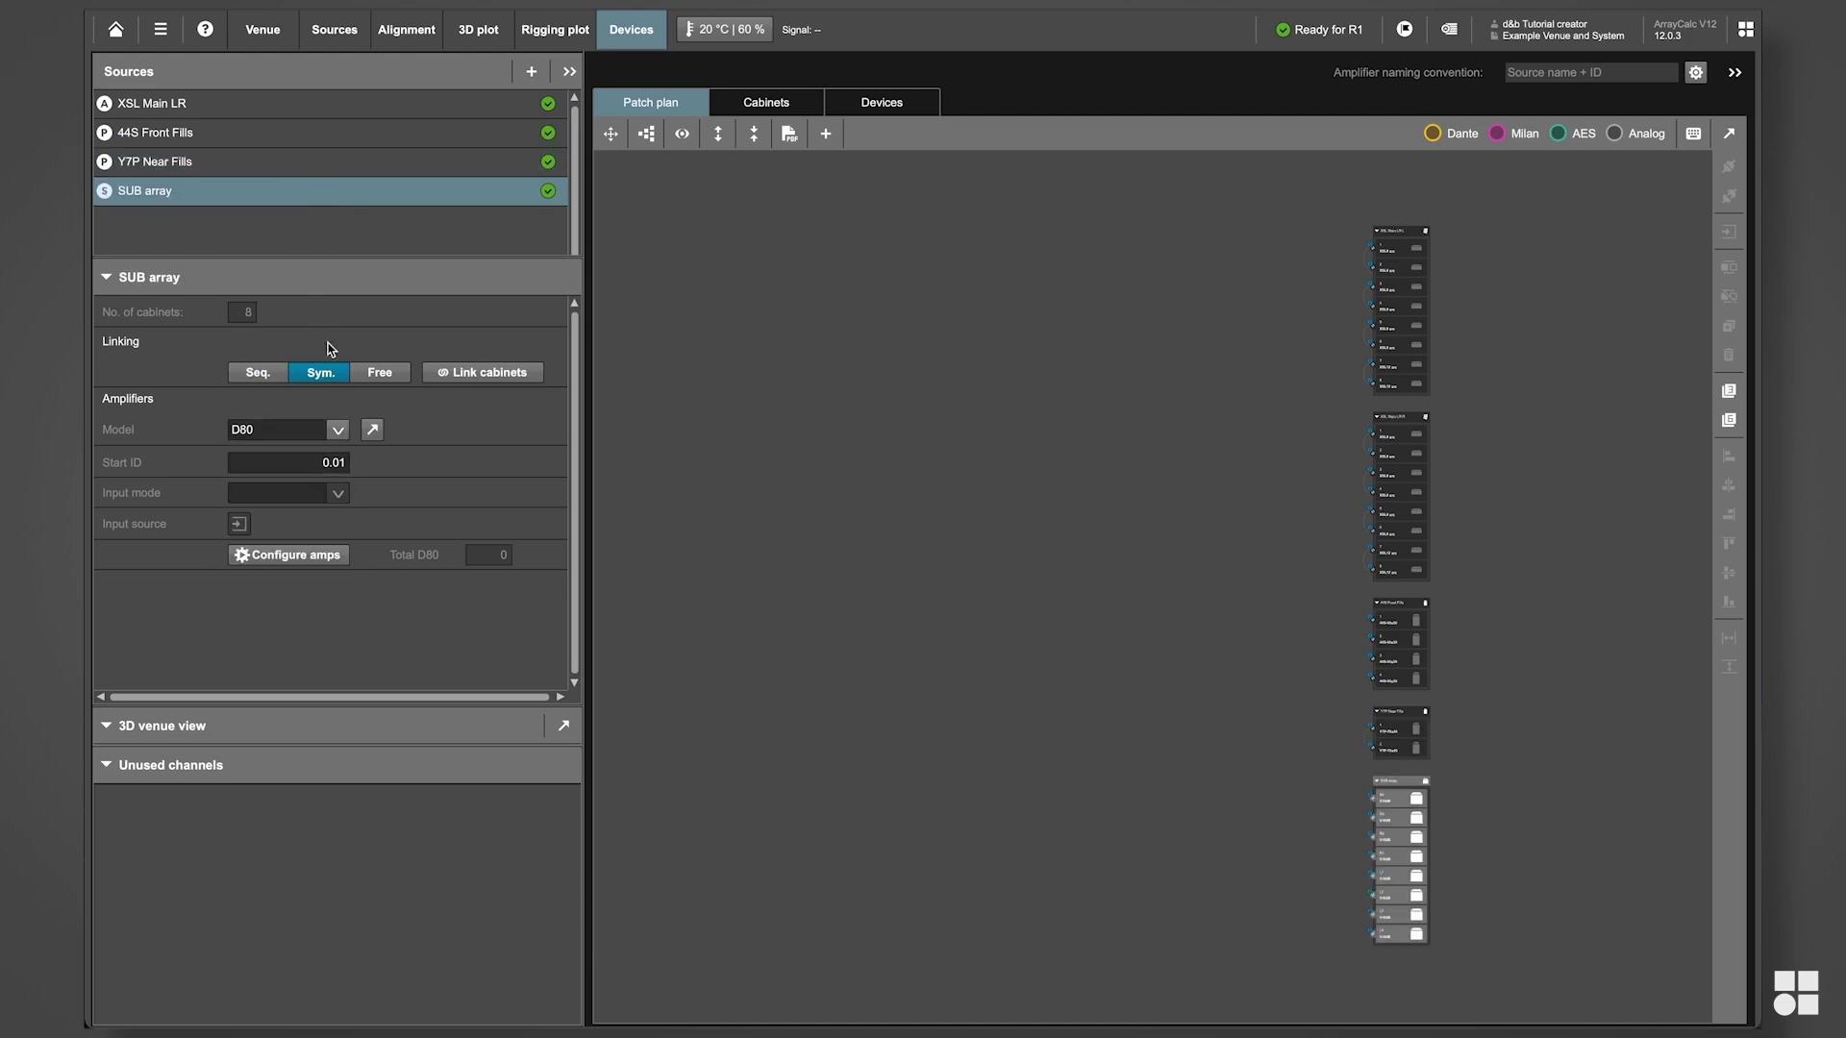
pyautogui.click(337, 429)
pyautogui.click(309, 476)
pyautogui.click(333, 243)
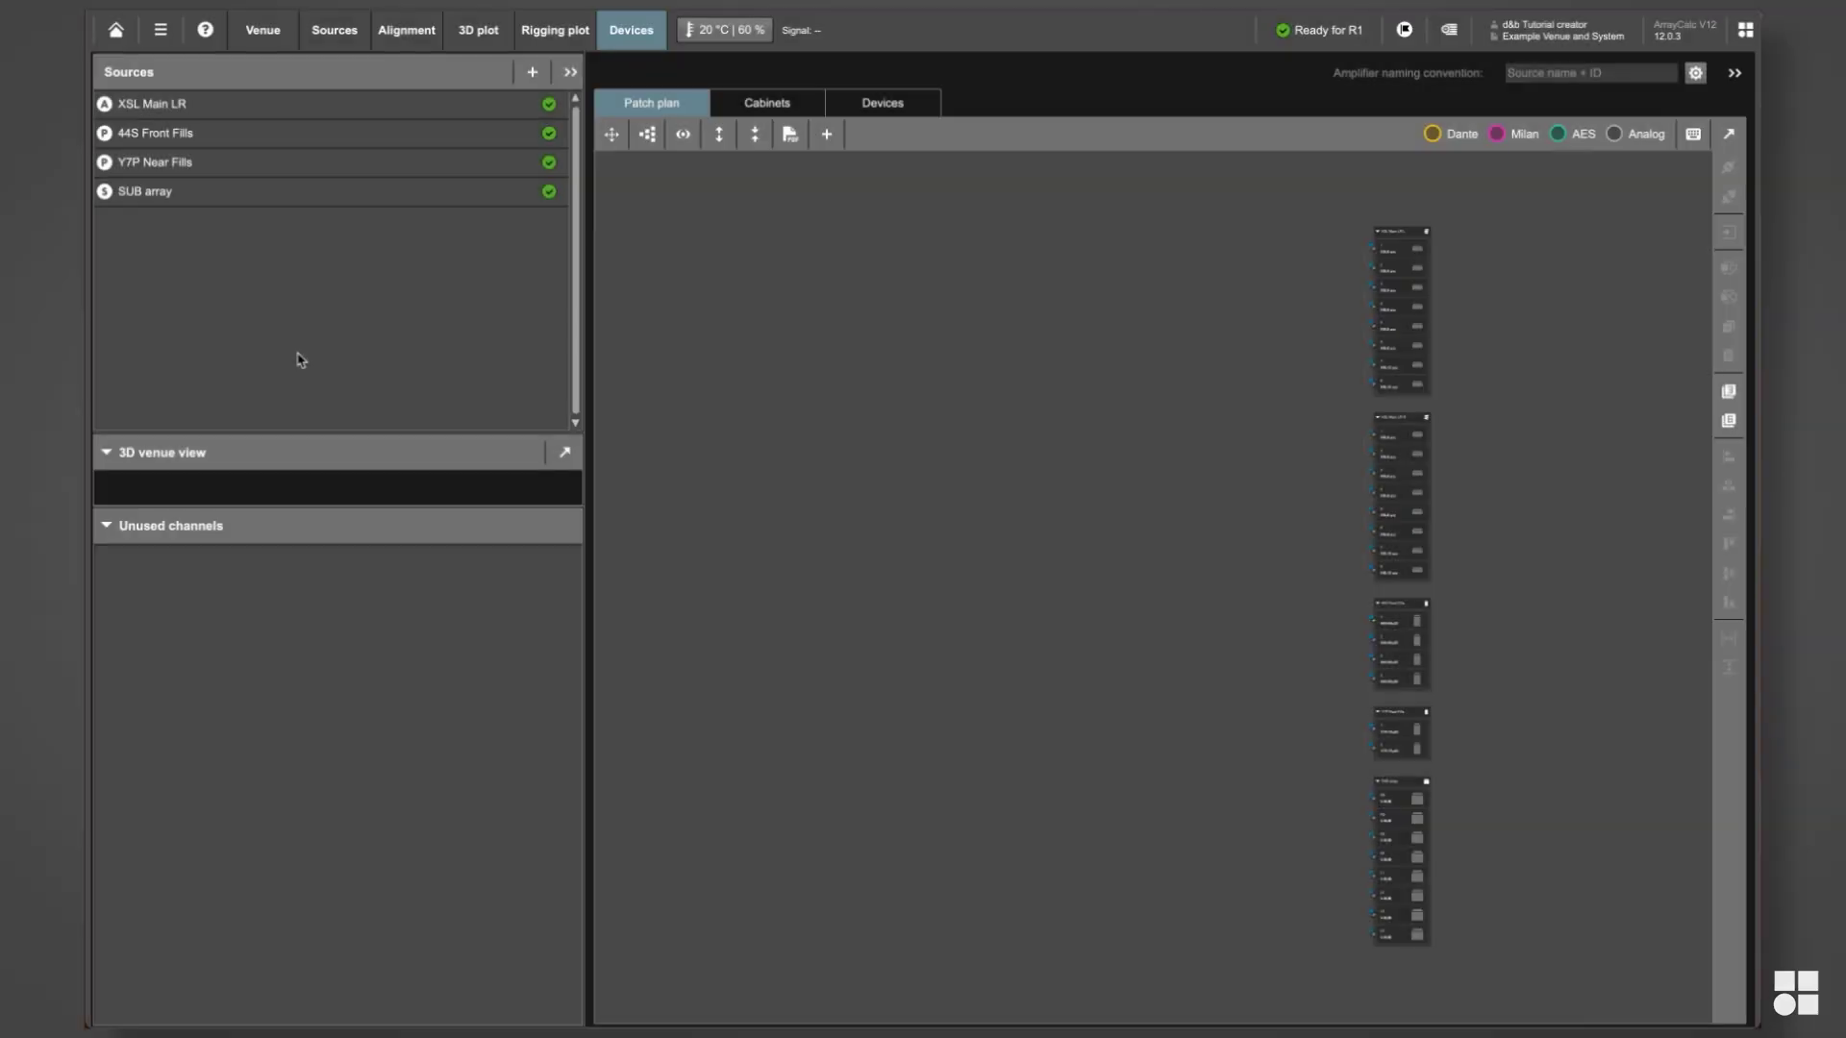
# - Give XSL Main LR amplifier Start IDs 1.01 left and 2.01 right
pyautogui.click(300, 105)
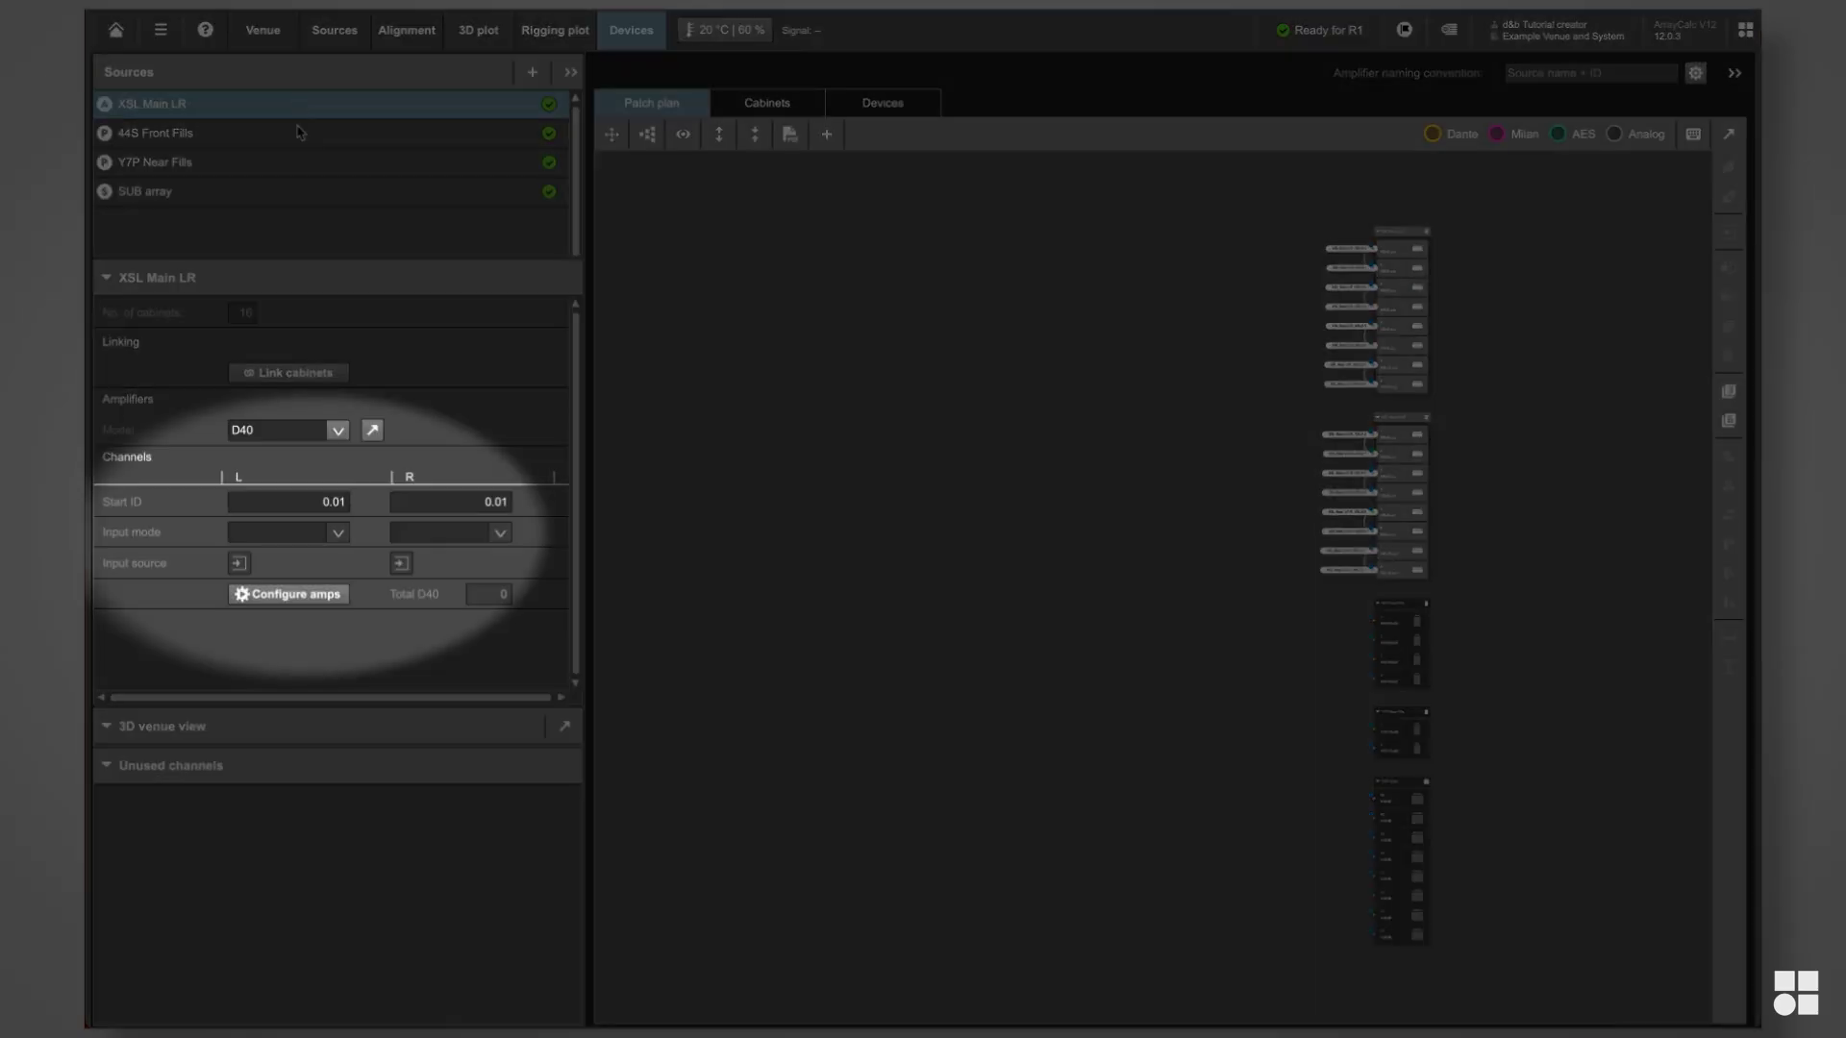
pyautogui.click(333, 502)
pyautogui.write('1.01')
pyautogui.click(475, 501)
pyautogui.write('2.01')
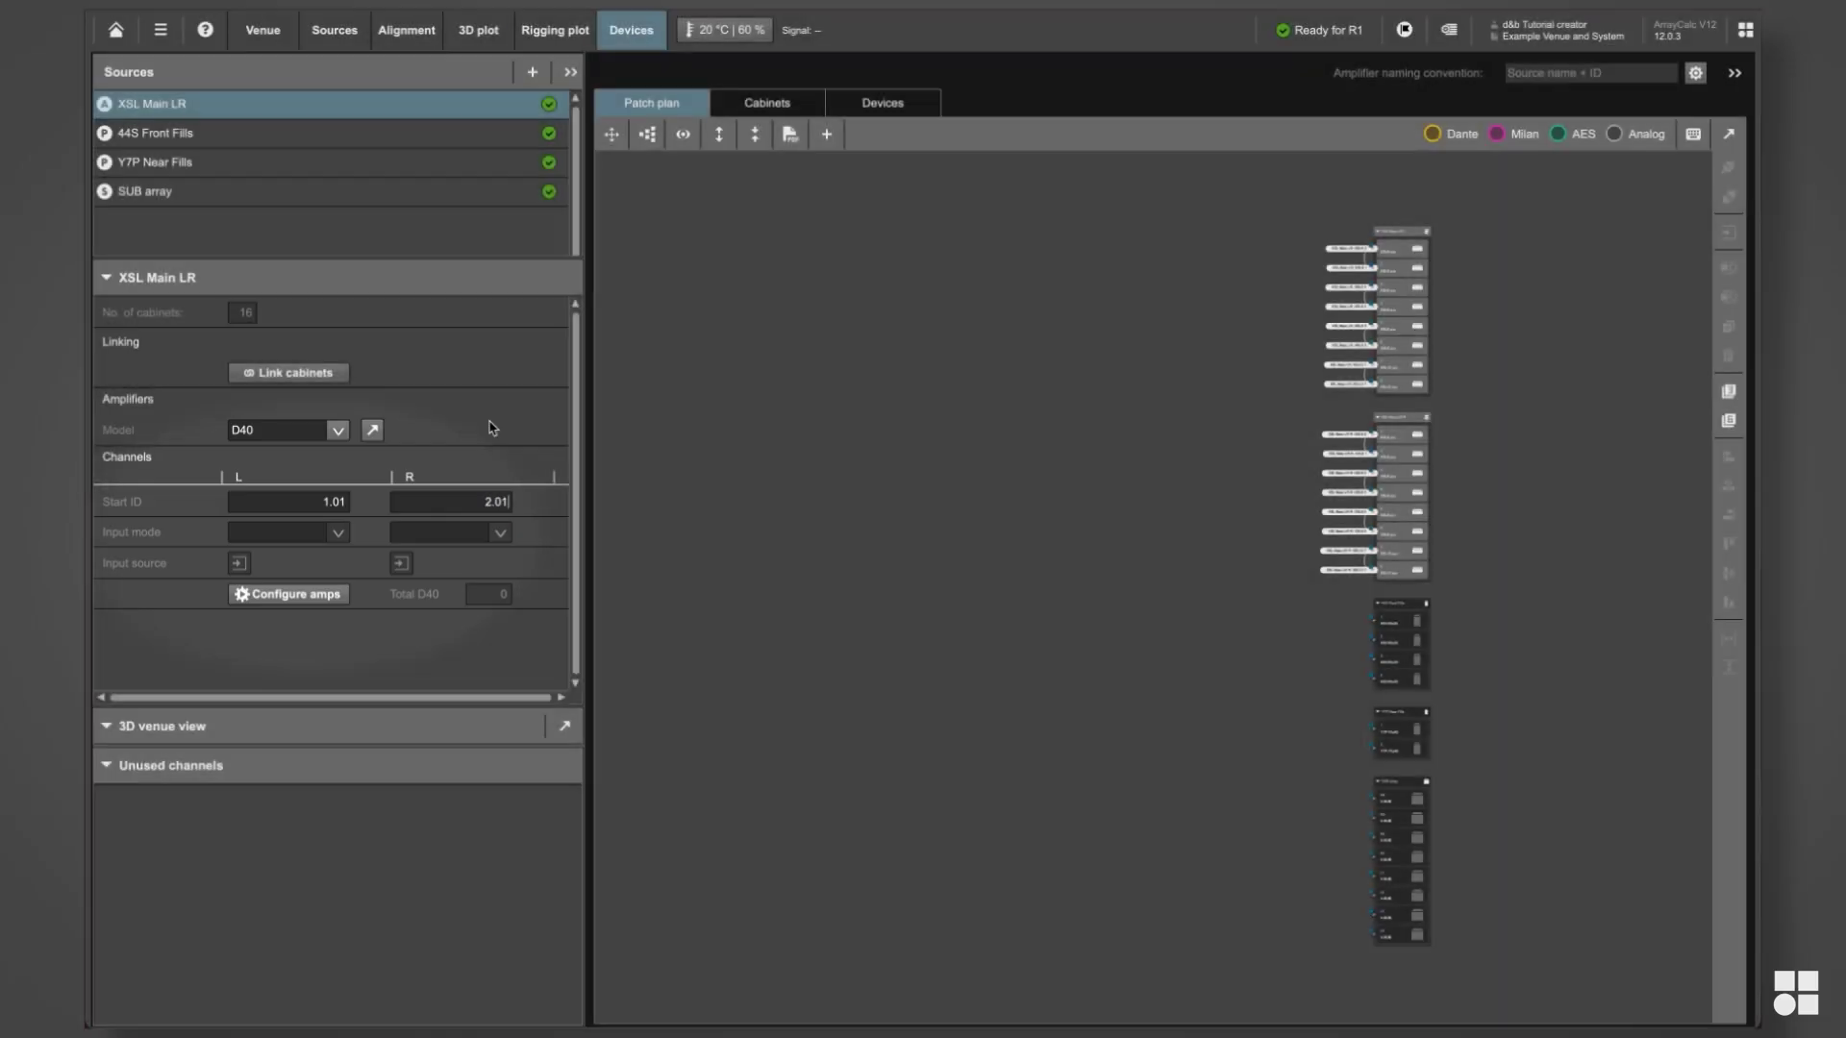
# - Set Y7P Near Fills Start ID to 4.01 and SUB array to 5.01, then reselect XSL Main LR
pyautogui.click(346, 134)
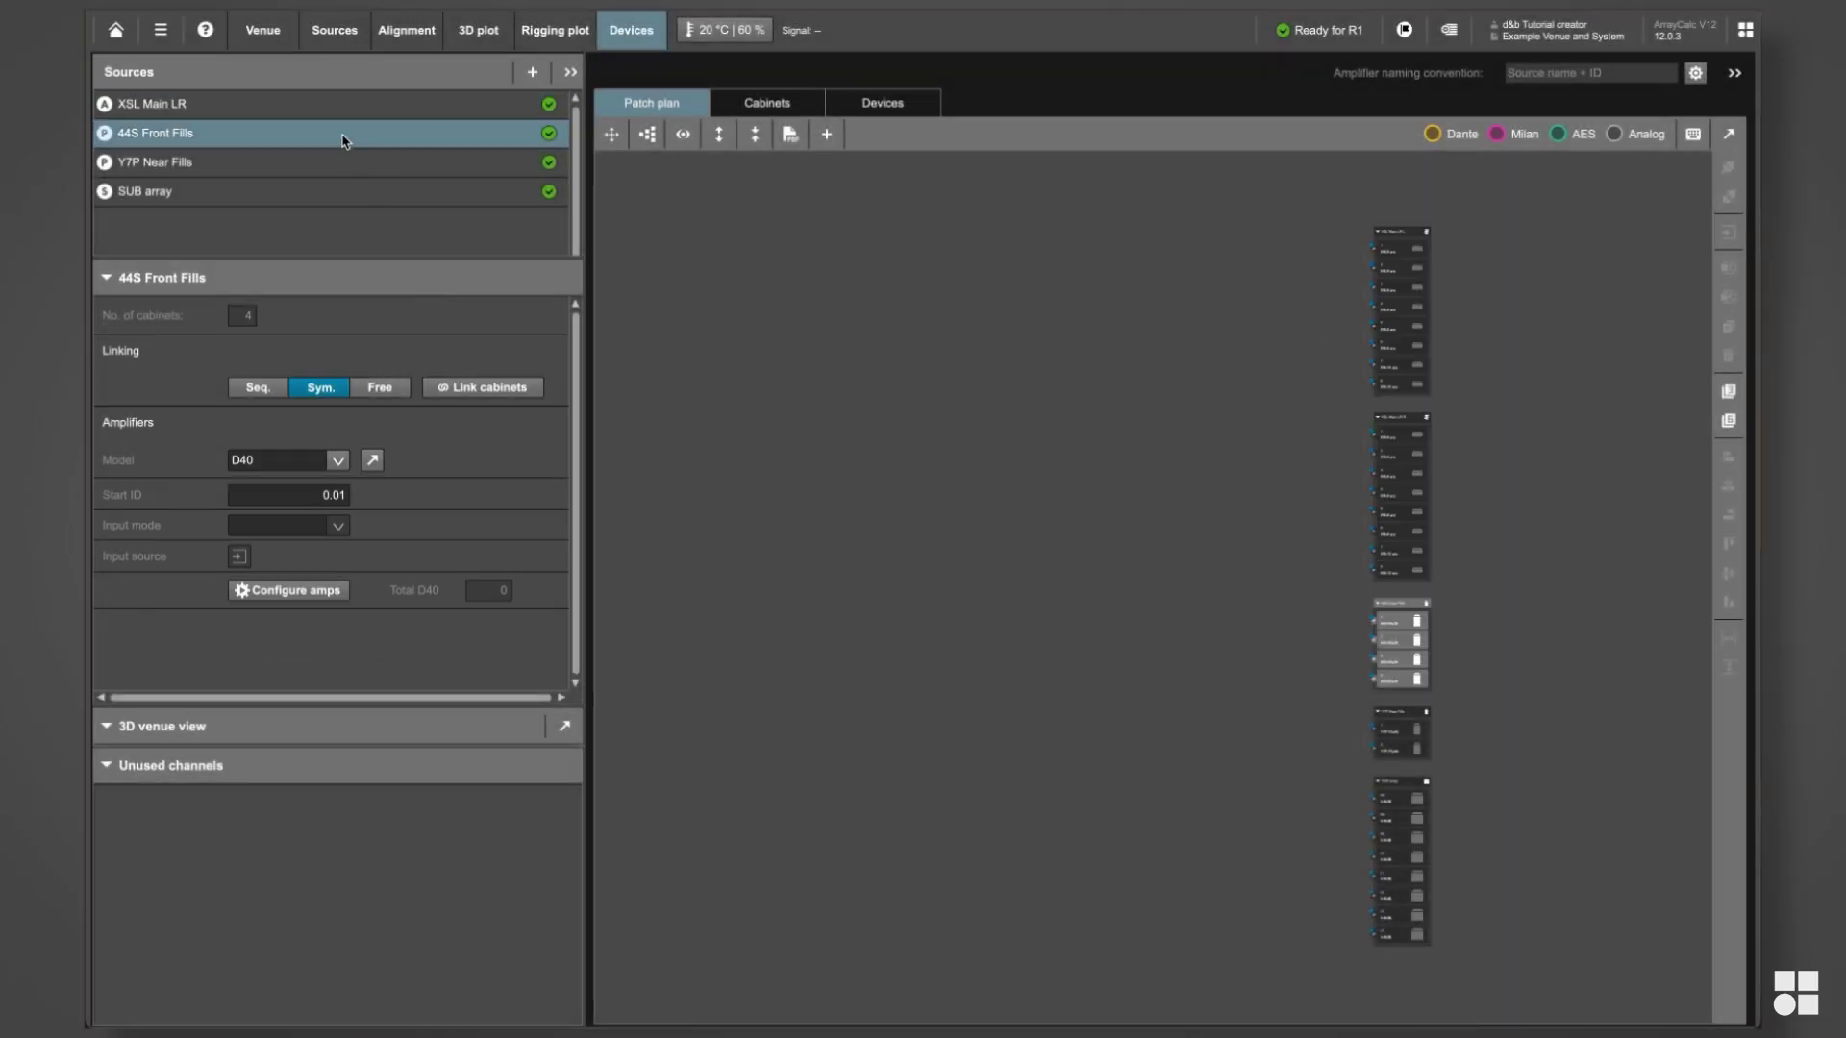
pyautogui.click(289, 164)
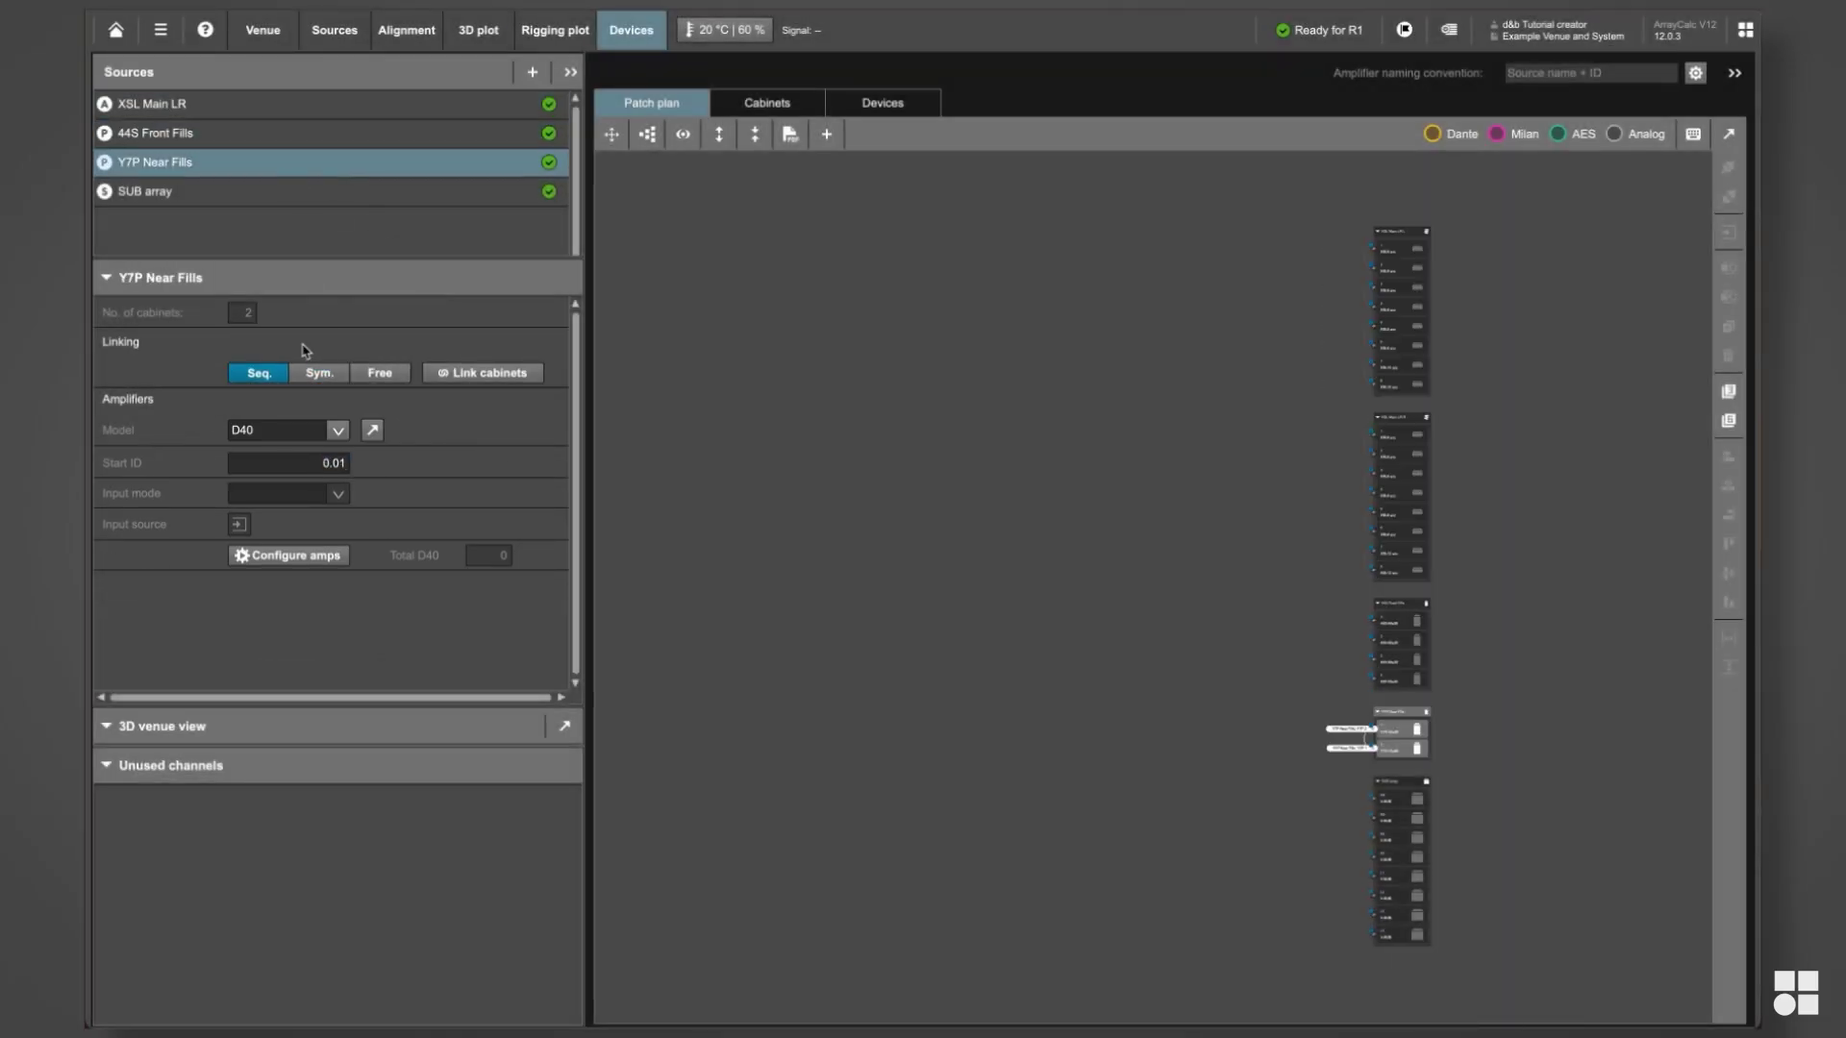
pyautogui.click(336, 463)
pyautogui.write('4.01')
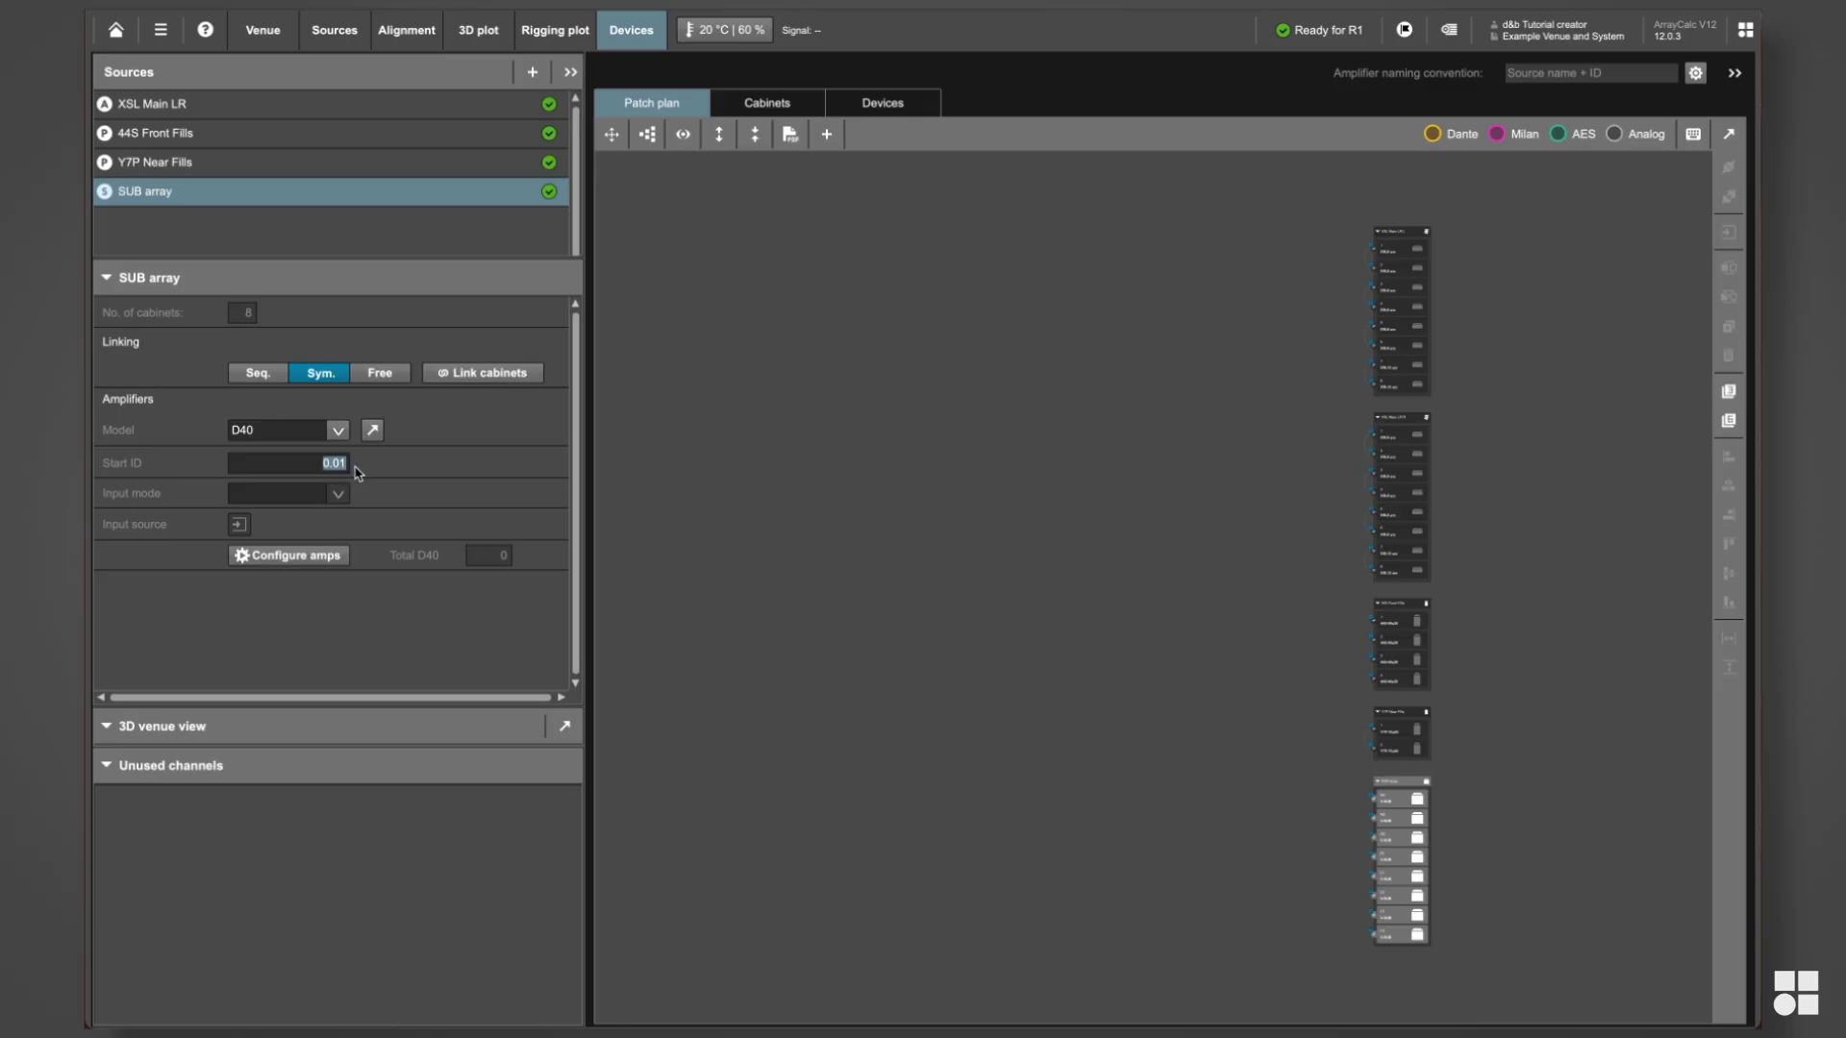
pyautogui.write('5.01')
pyautogui.click(302, 237)
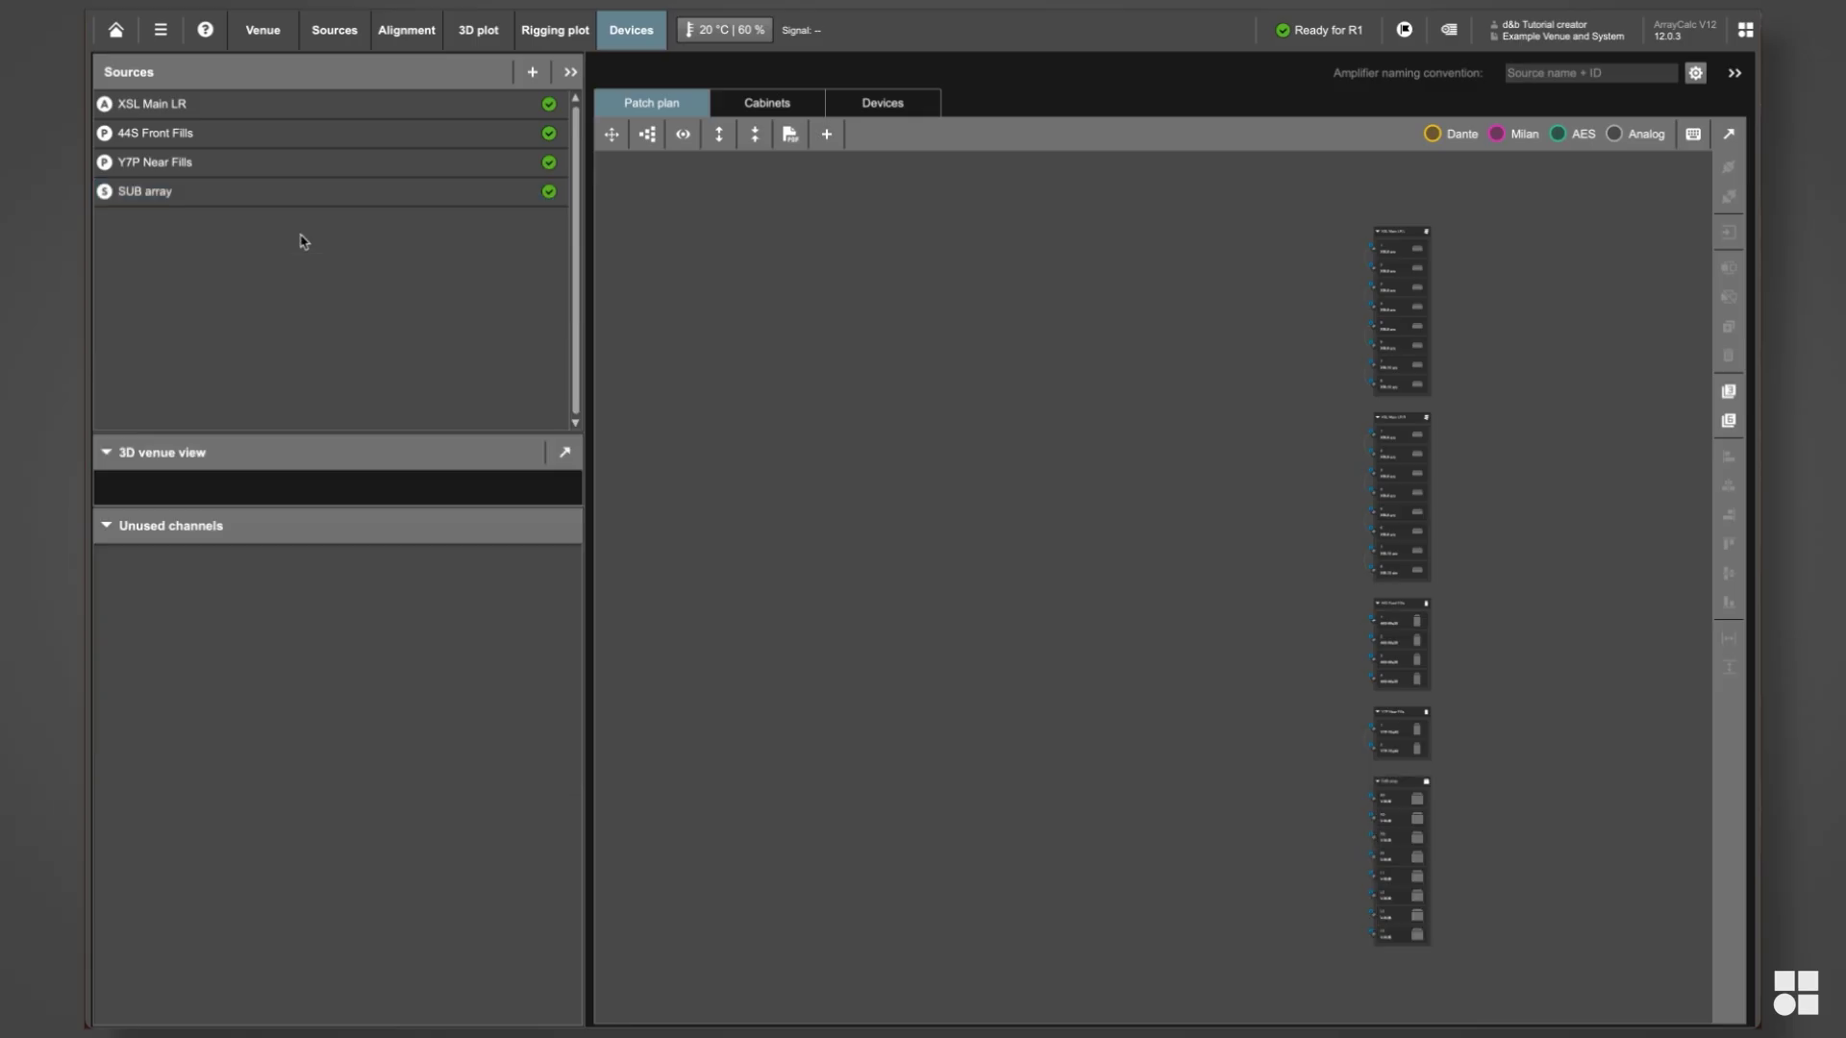
pyautogui.click(296, 108)
# - Select all four sources, keeping D40 as the amplifier model
pyautogui.keyDown('shift'); pyautogui.click(297, 163); pyautogui.keyUp('shift')
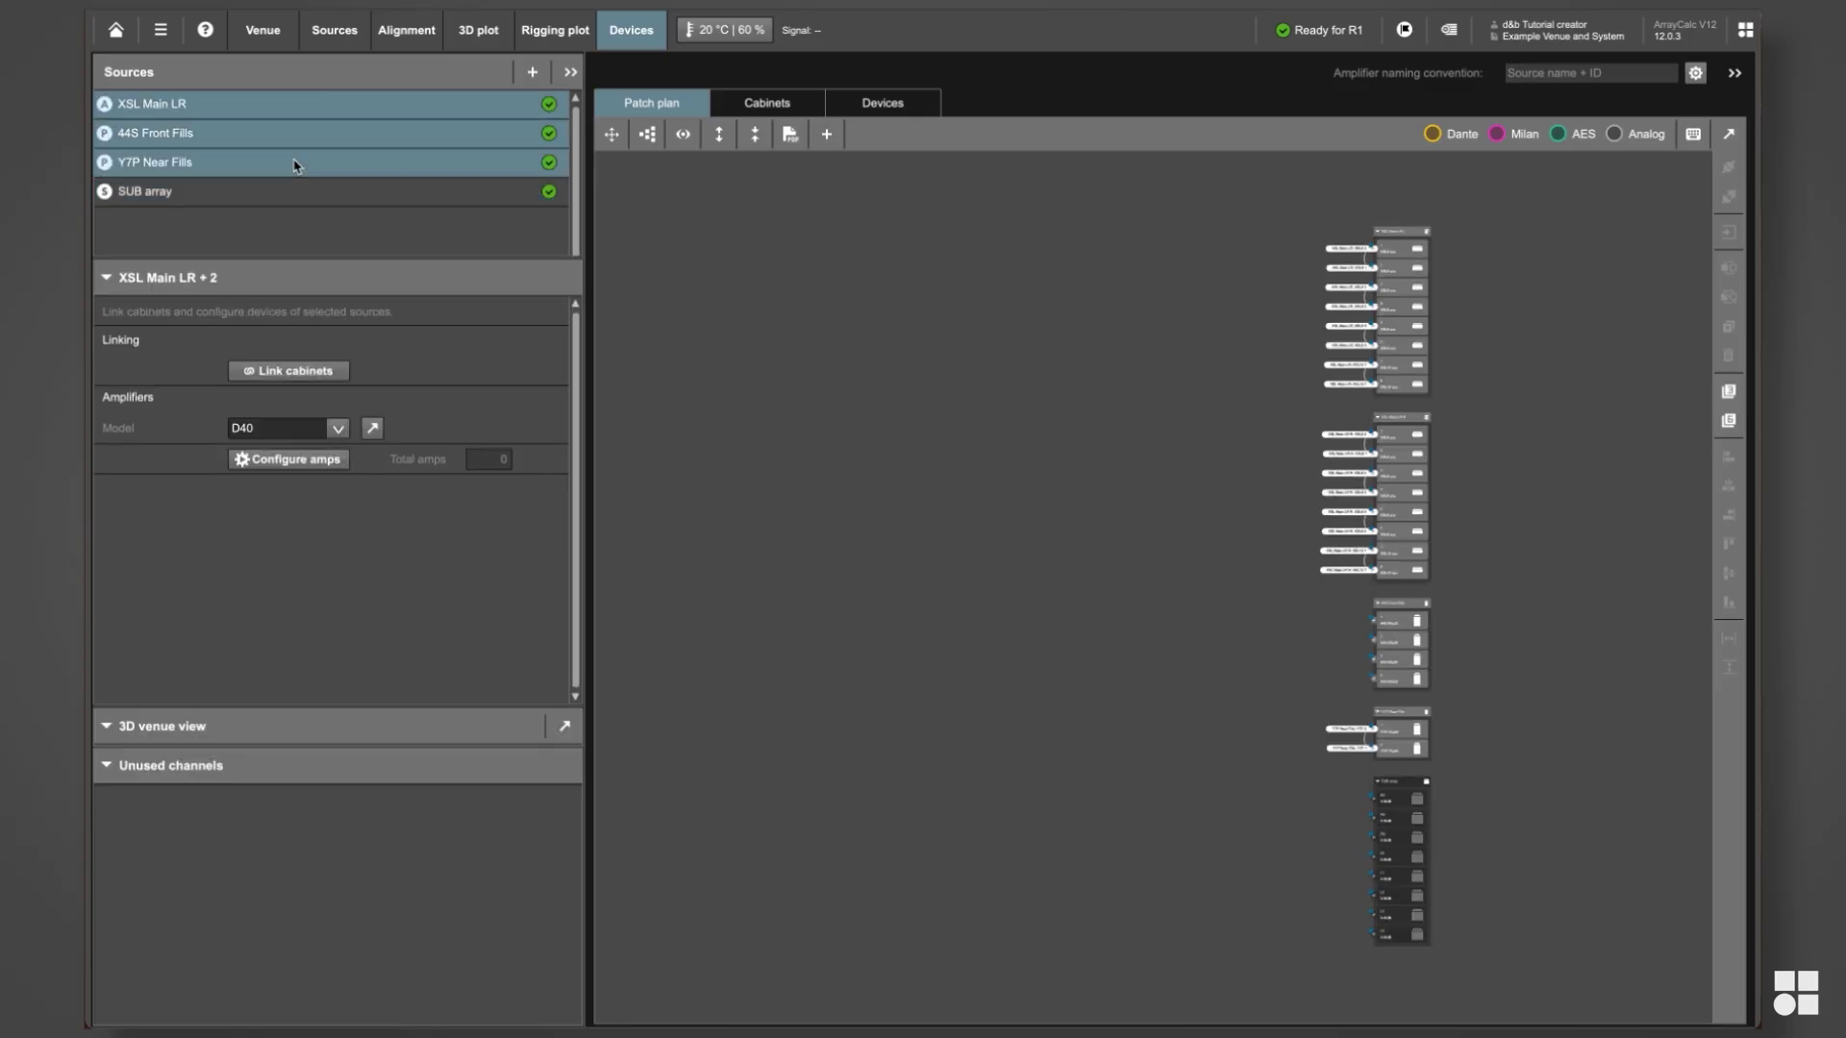
pyautogui.click(338, 428)
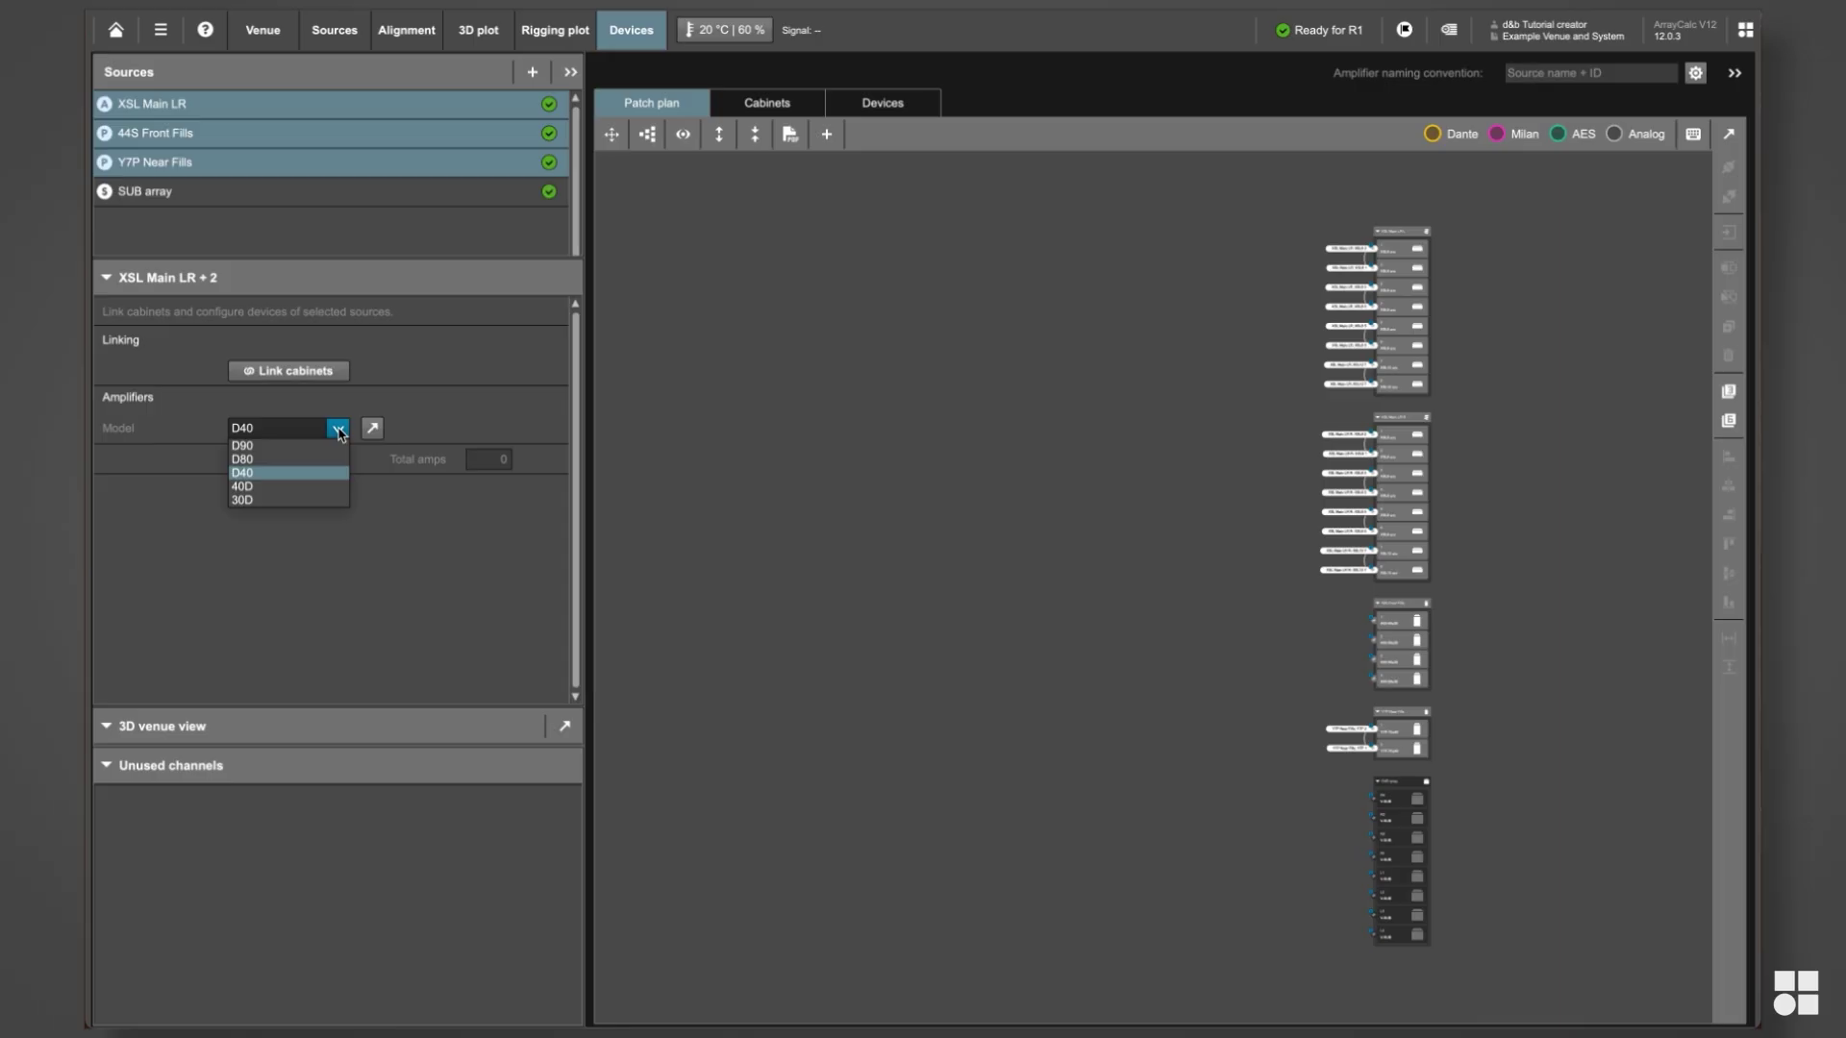
pyautogui.click(294, 473)
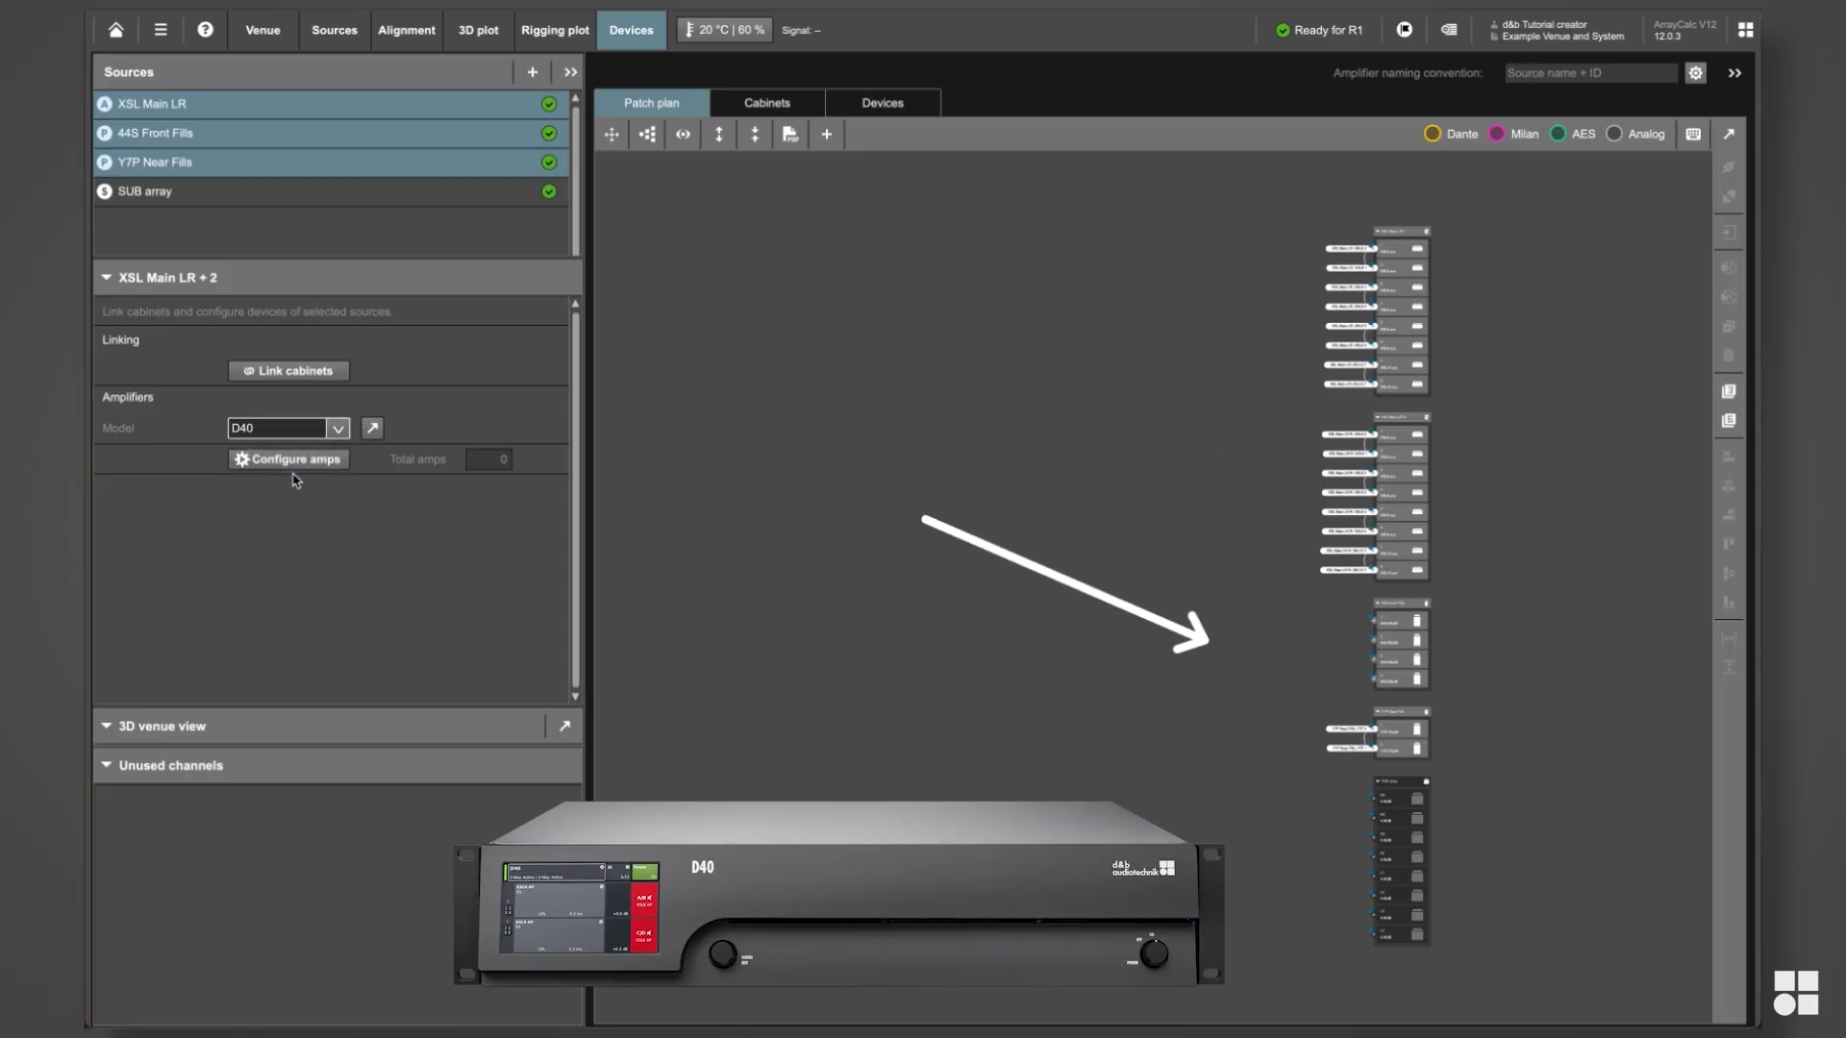
pyautogui.click(305, 240)
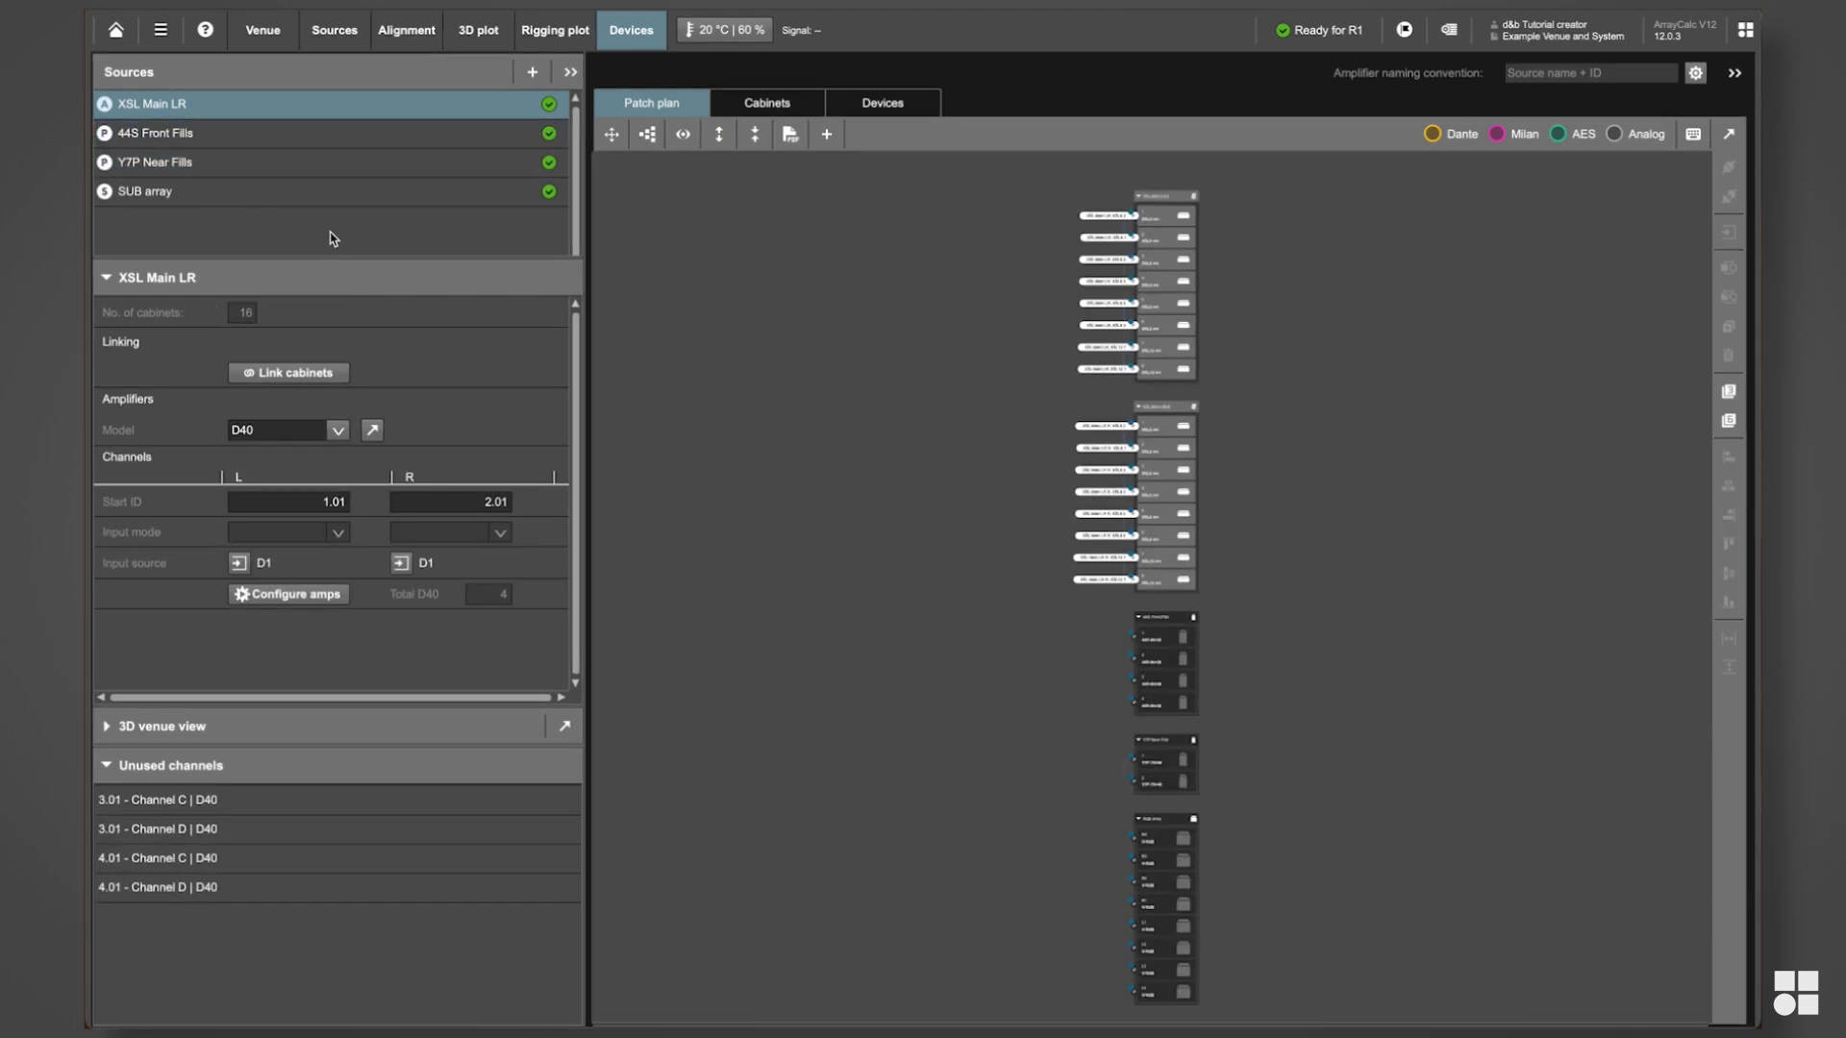
pyautogui.keyDown('shift'); pyautogui.click(327, 203); pyautogui.keyUp('shift')
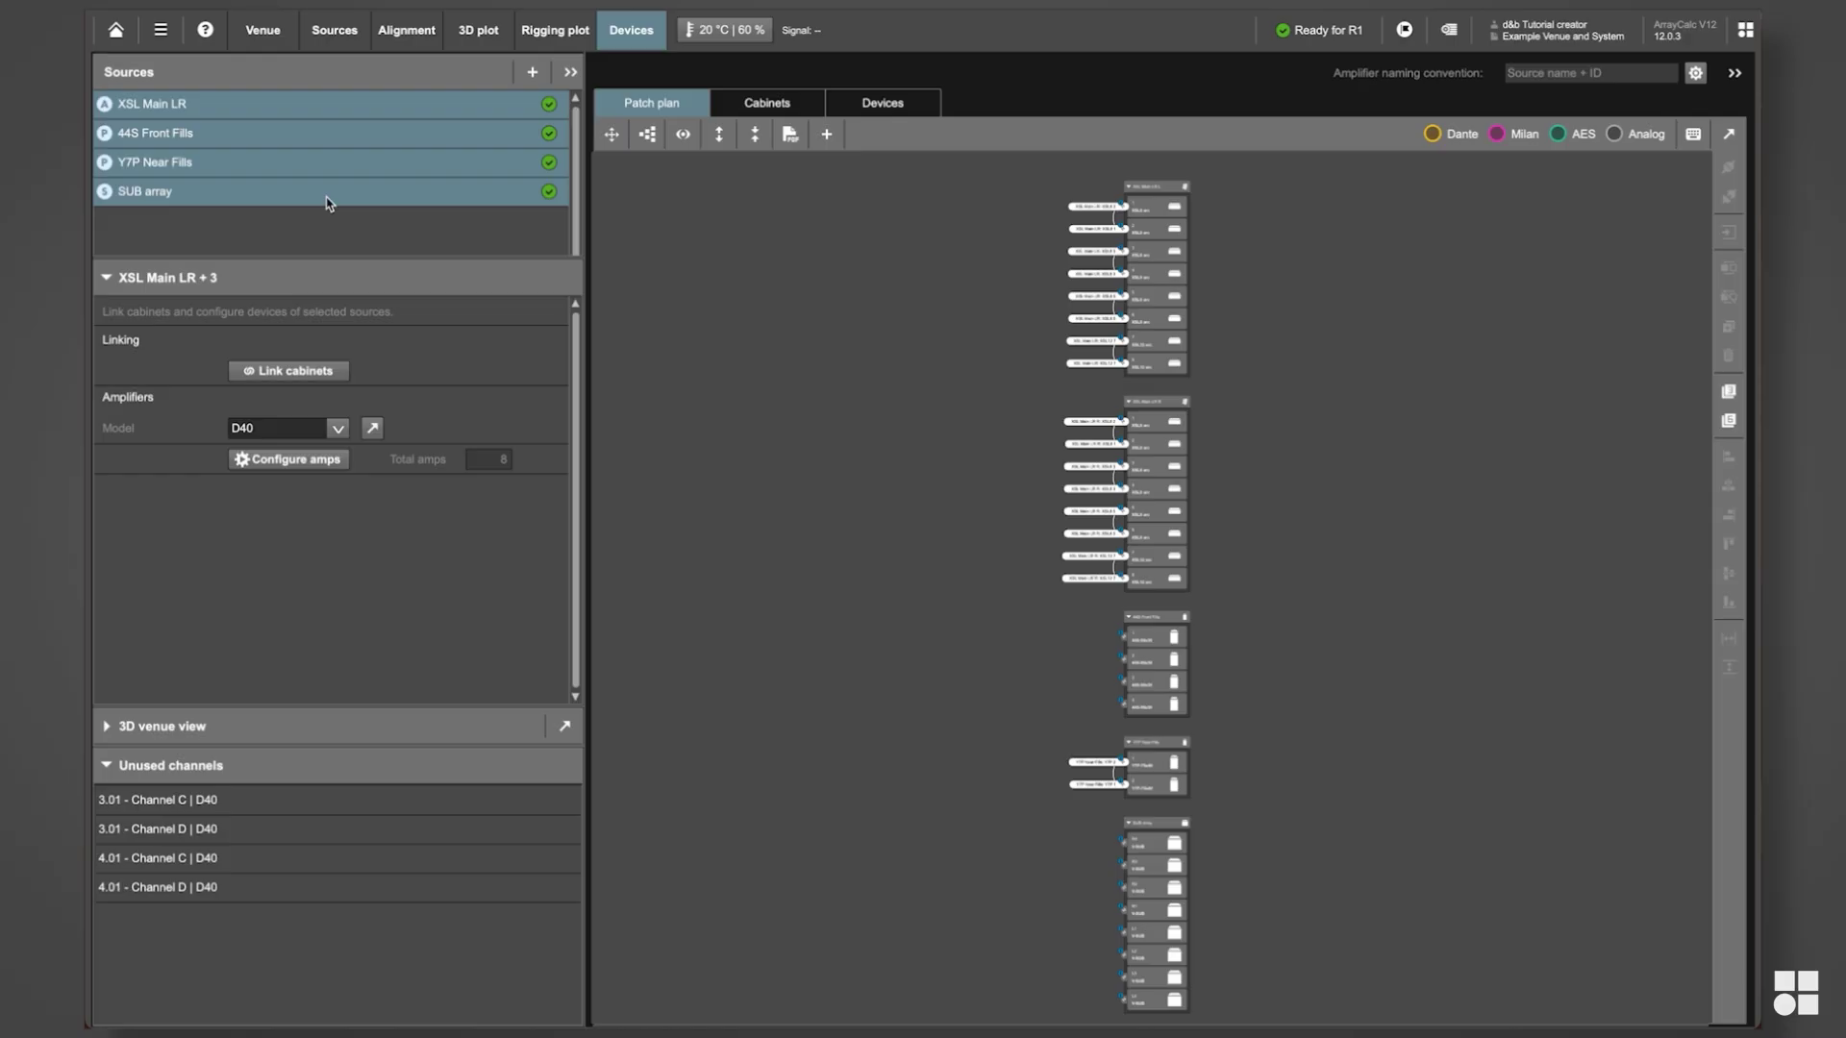
# - Configure the amplifiers with input channel D1 and Start ID 'Use mine'
pyautogui.click(317, 467)
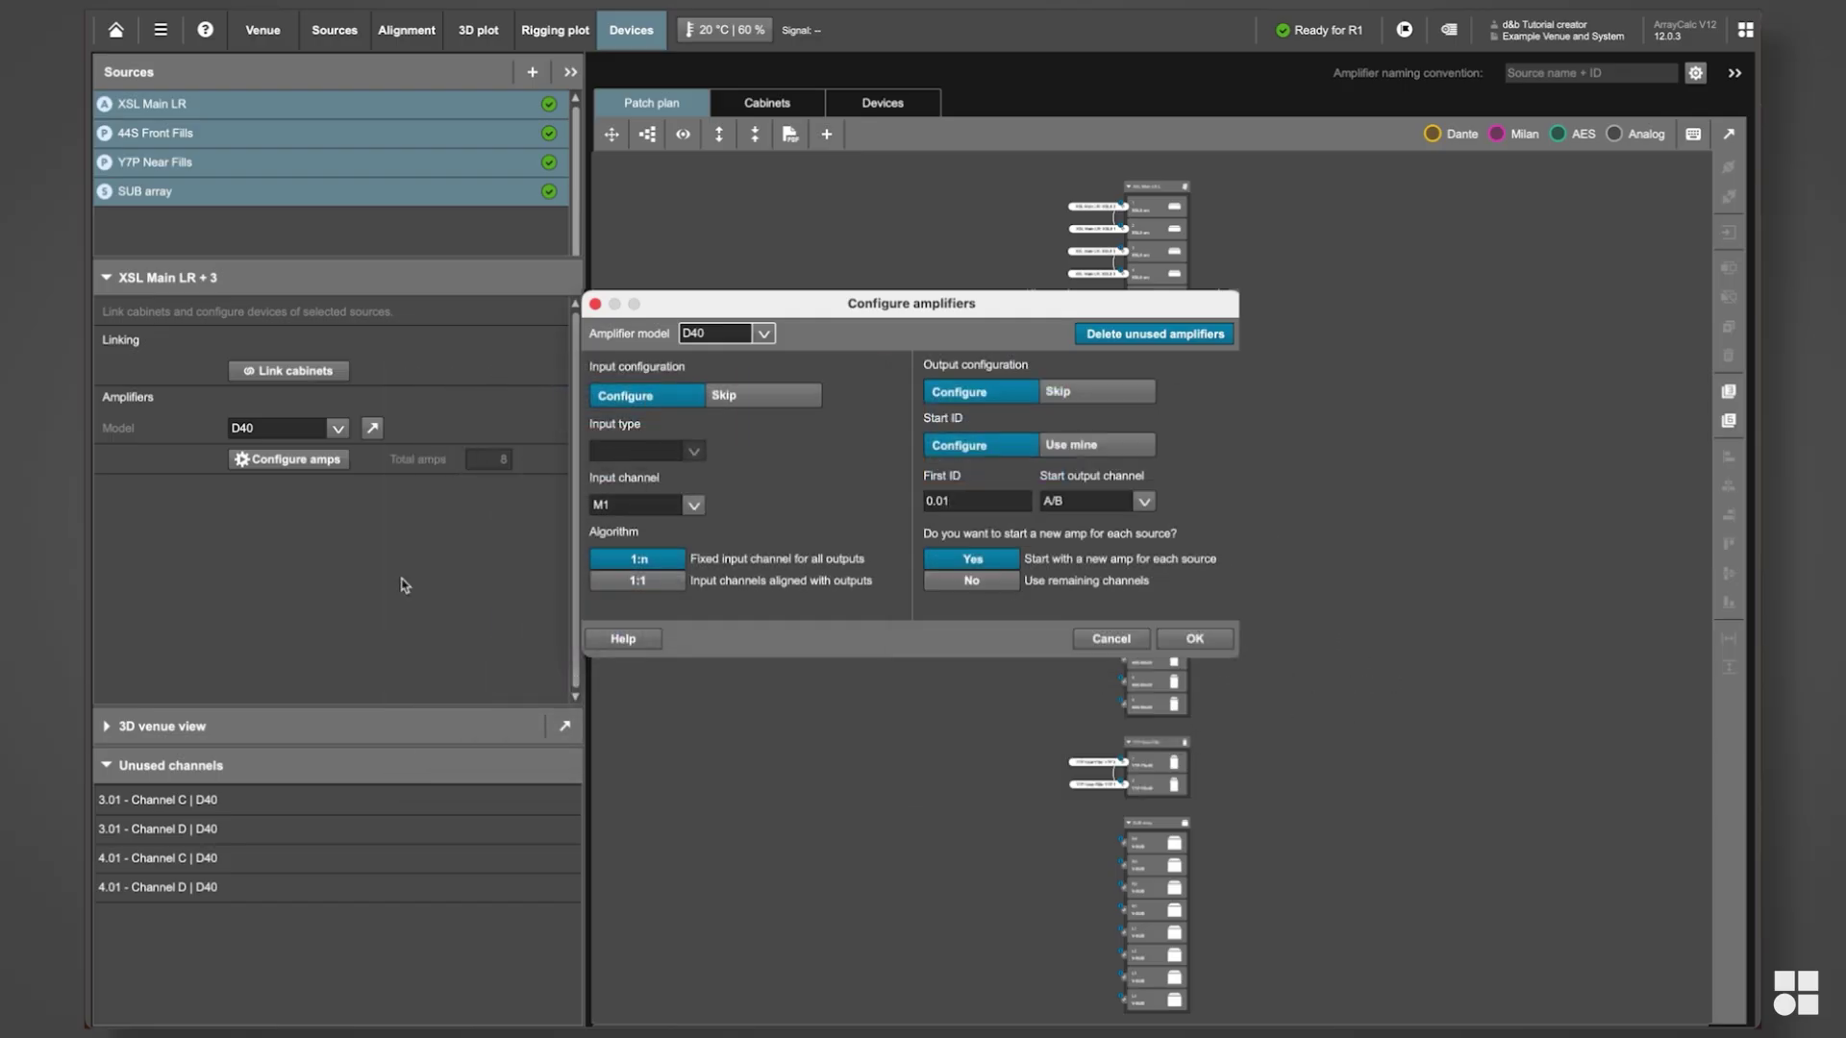
pyautogui.click(693, 505)
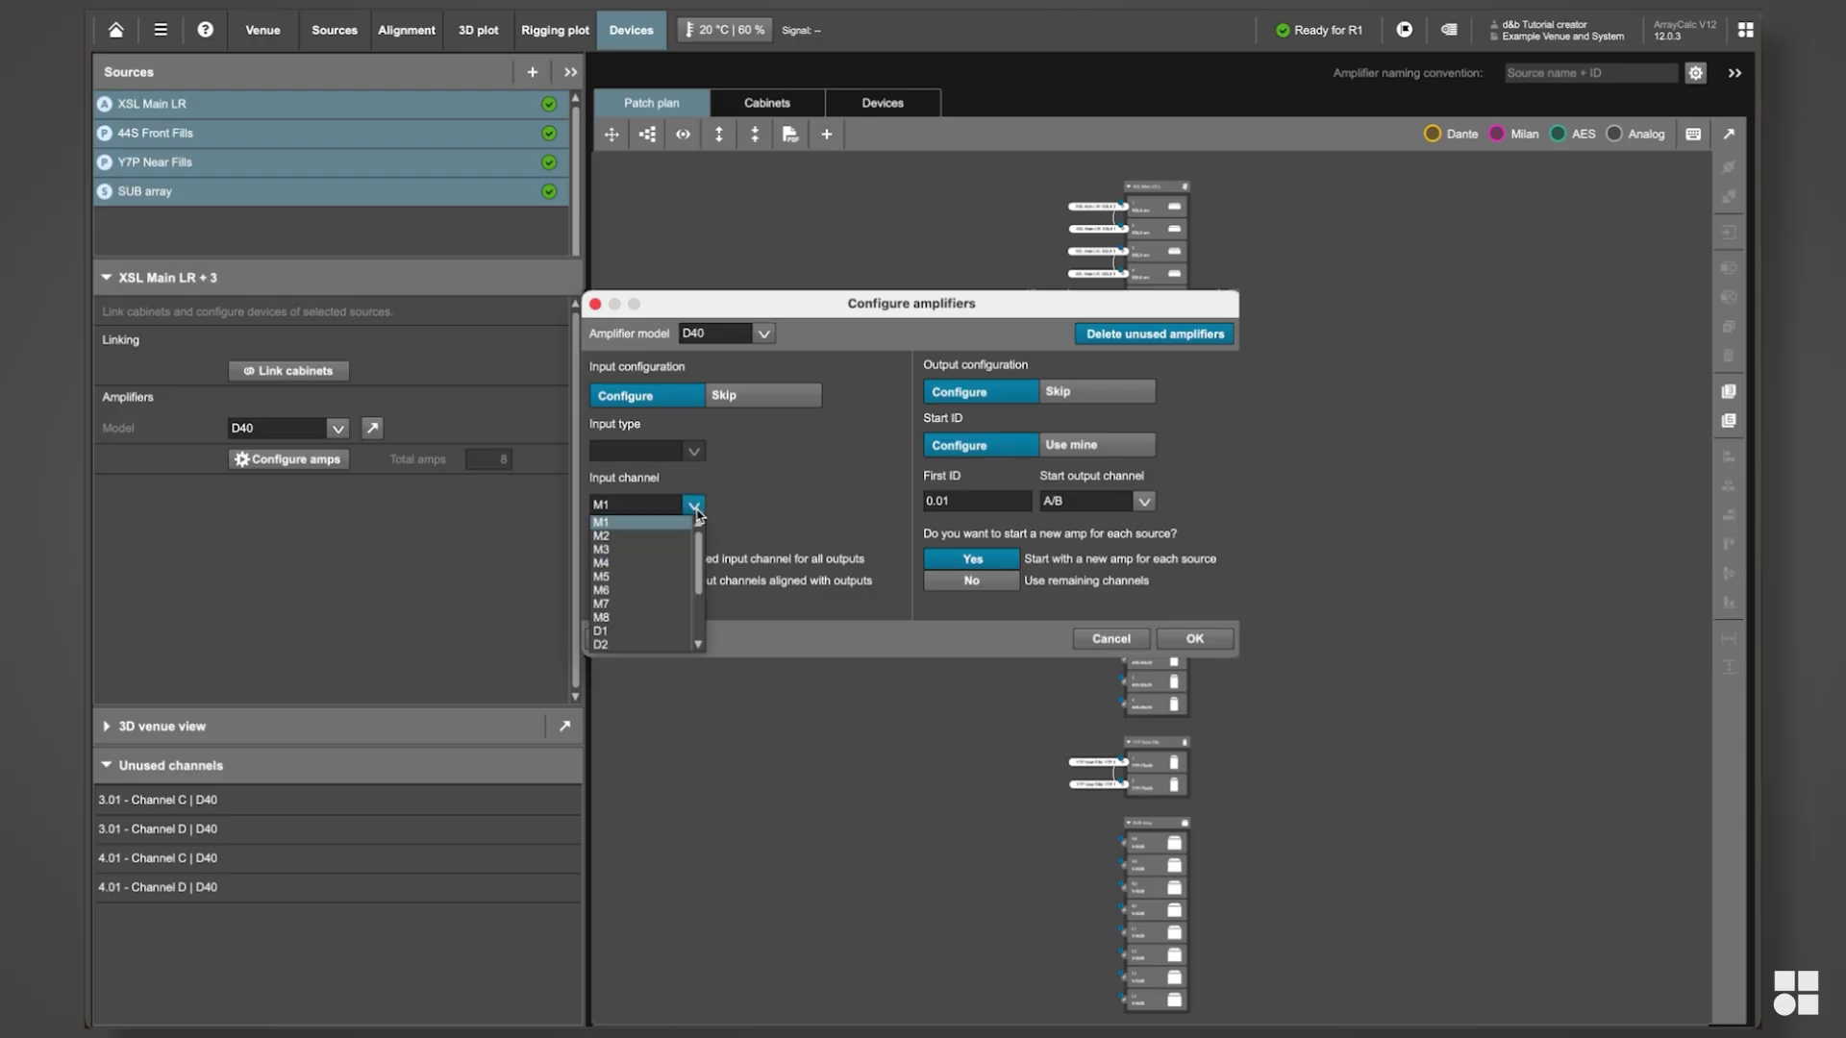
pyautogui.click(620, 632)
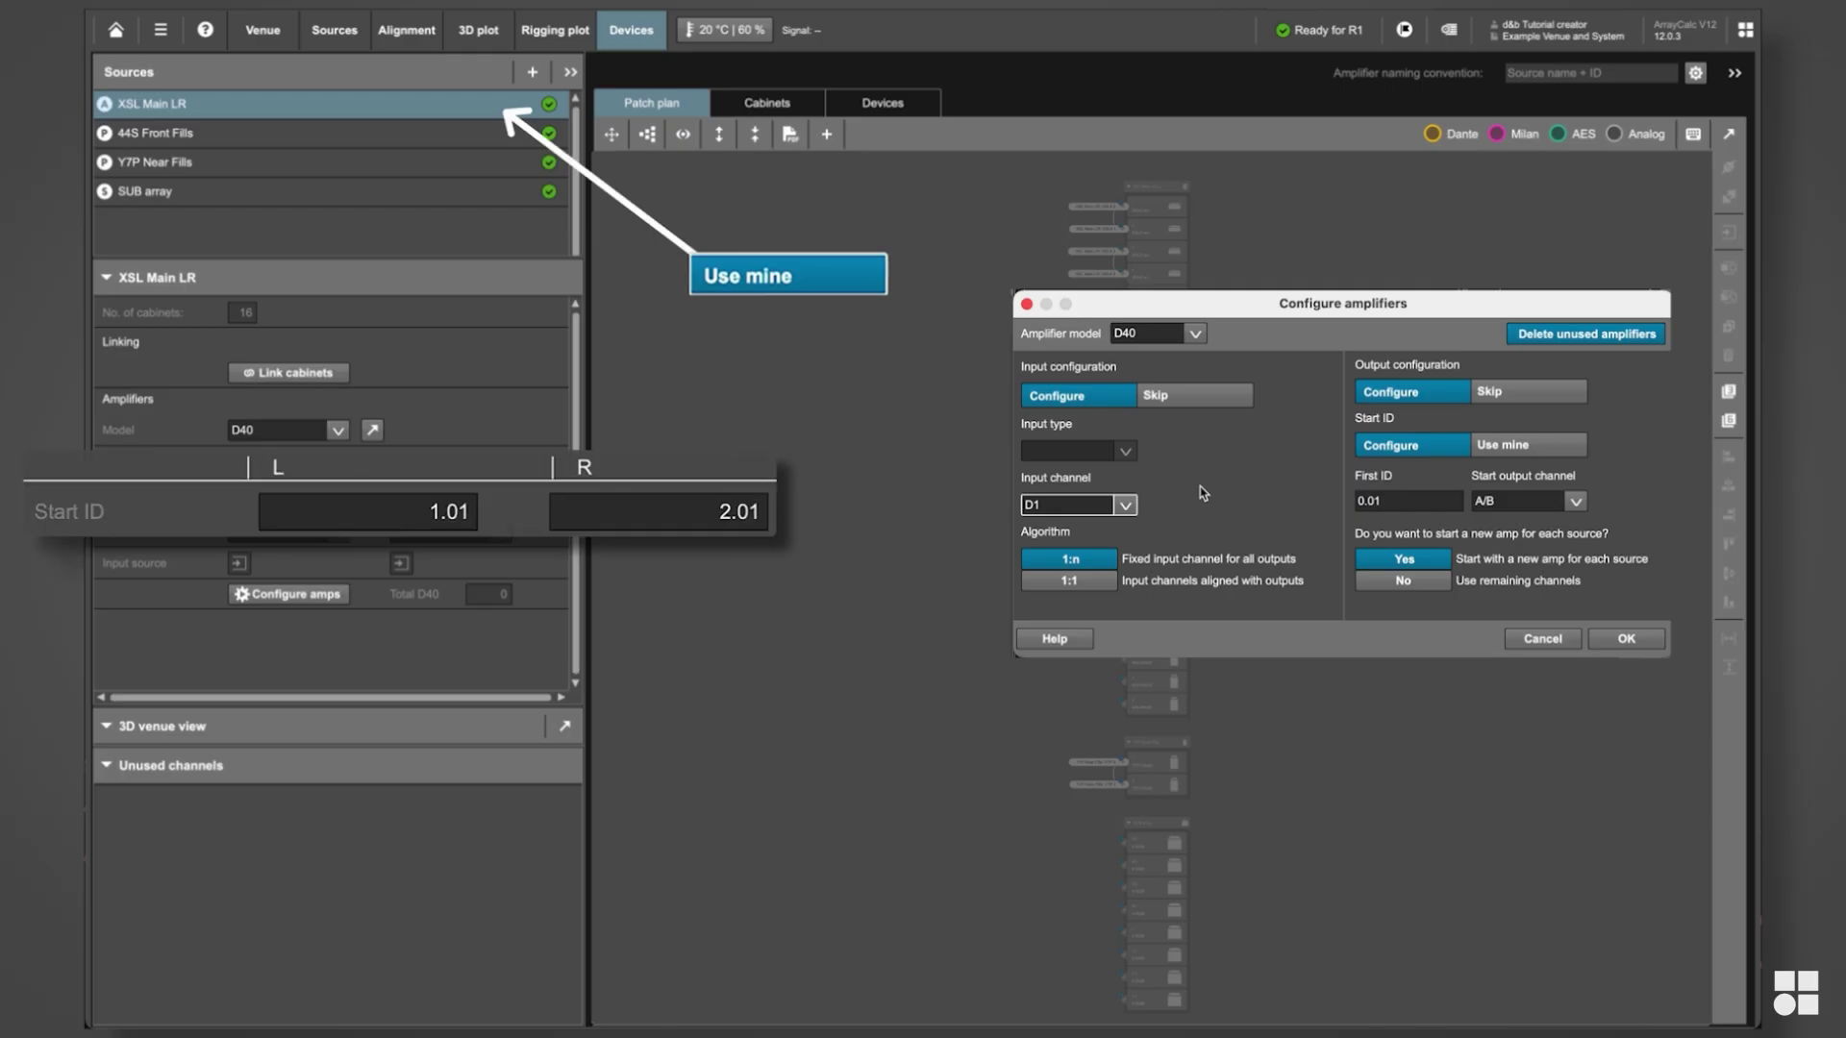
pyautogui.click(1529, 448)
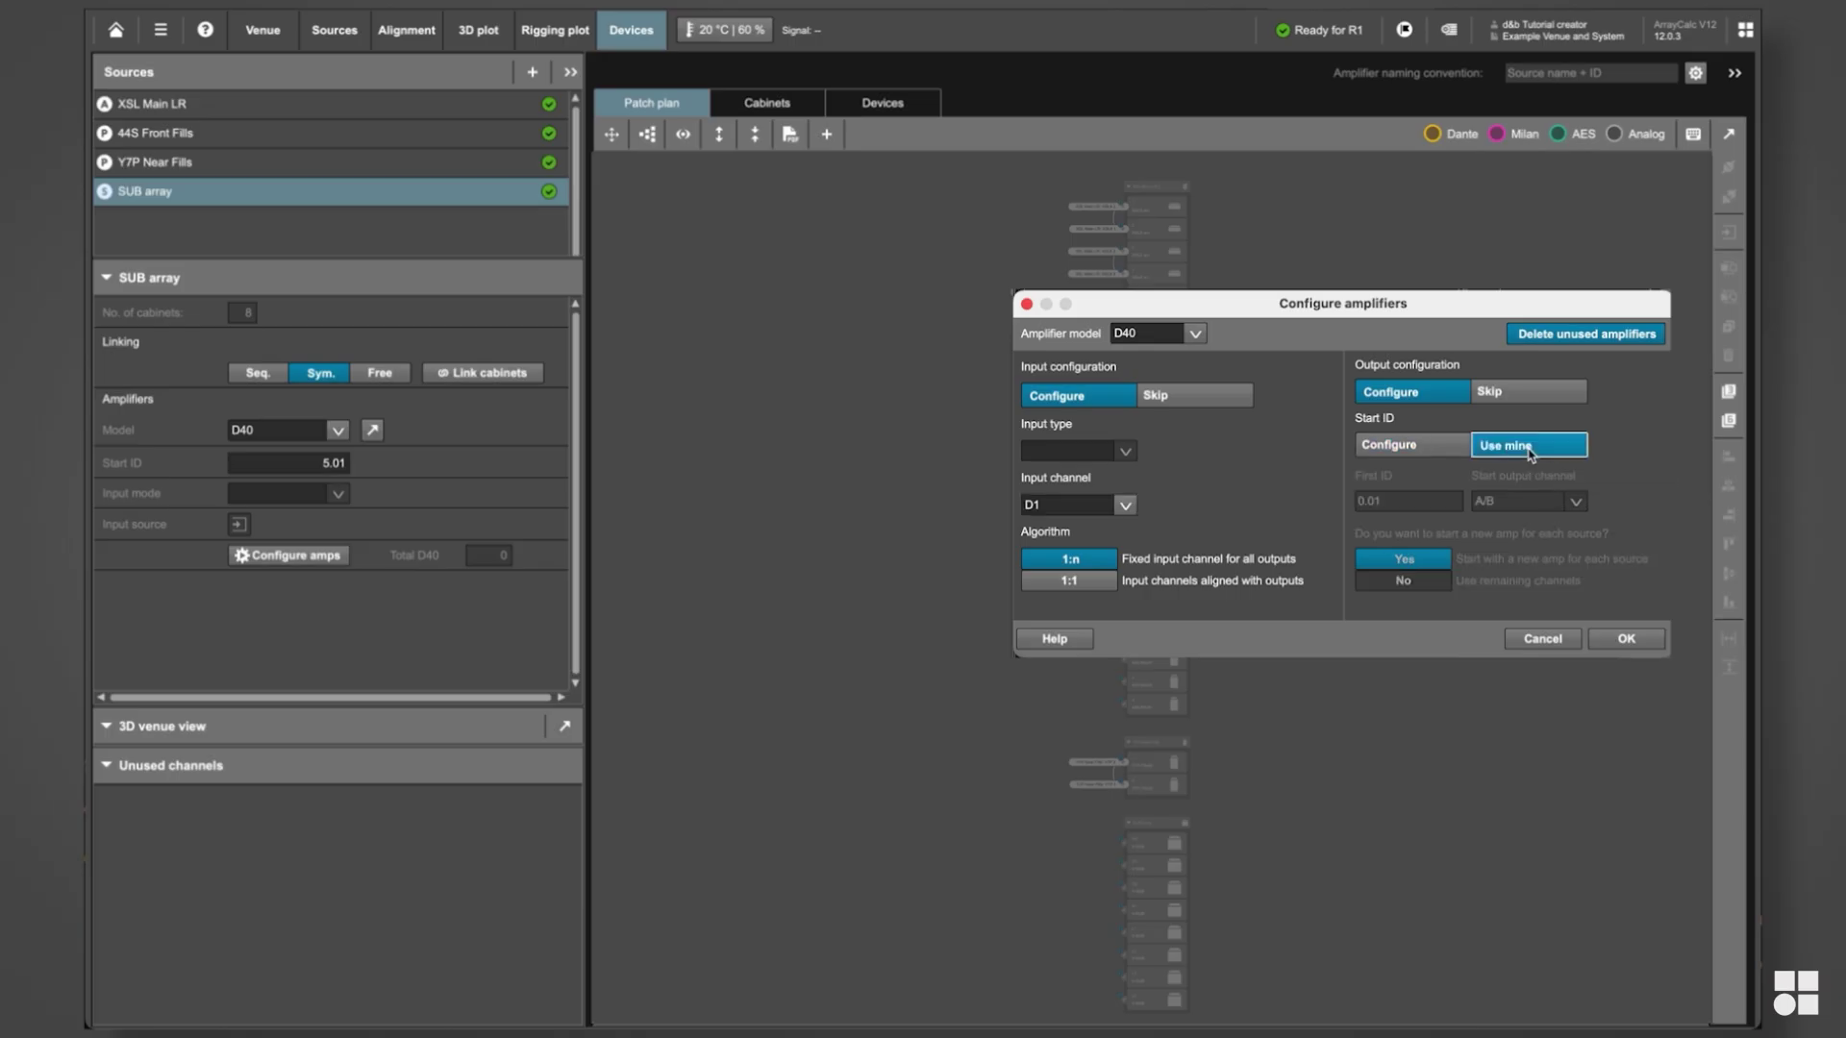
pyautogui.click(1625, 639)
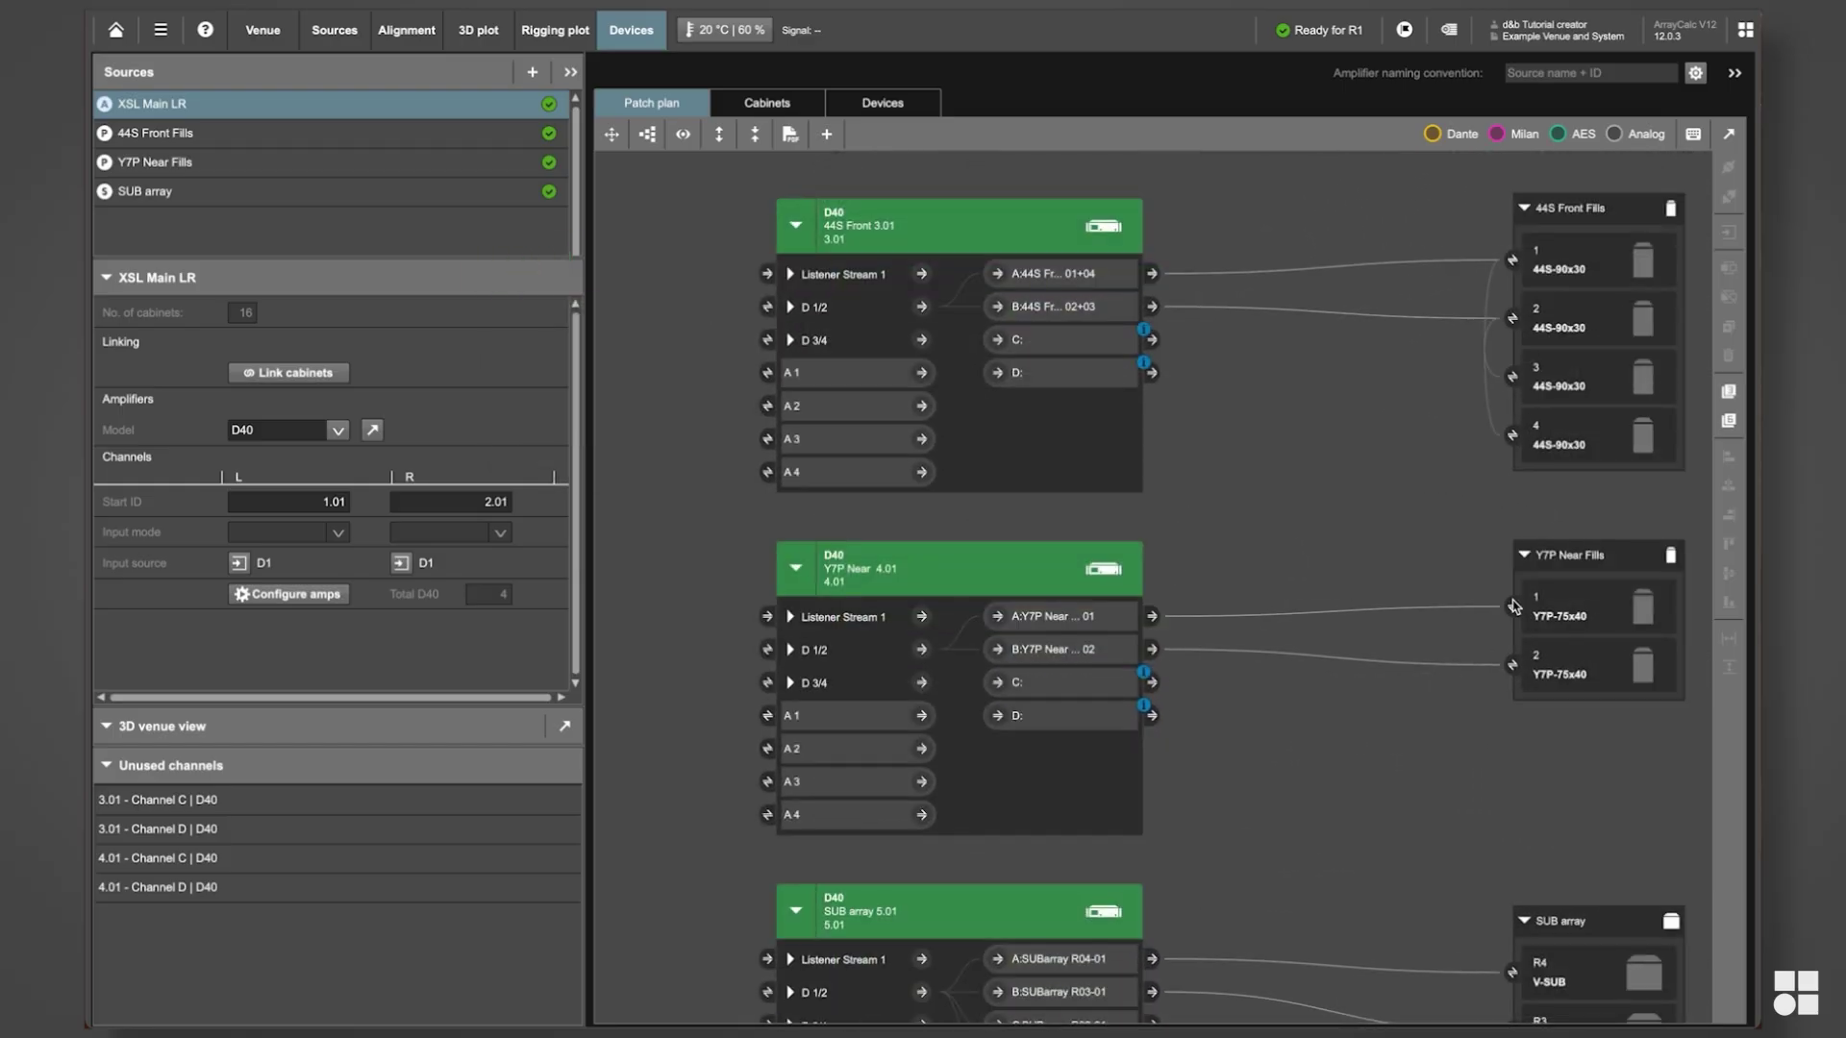
pyautogui.moveTo(1512, 607); pyautogui.dragTo(1152, 340)
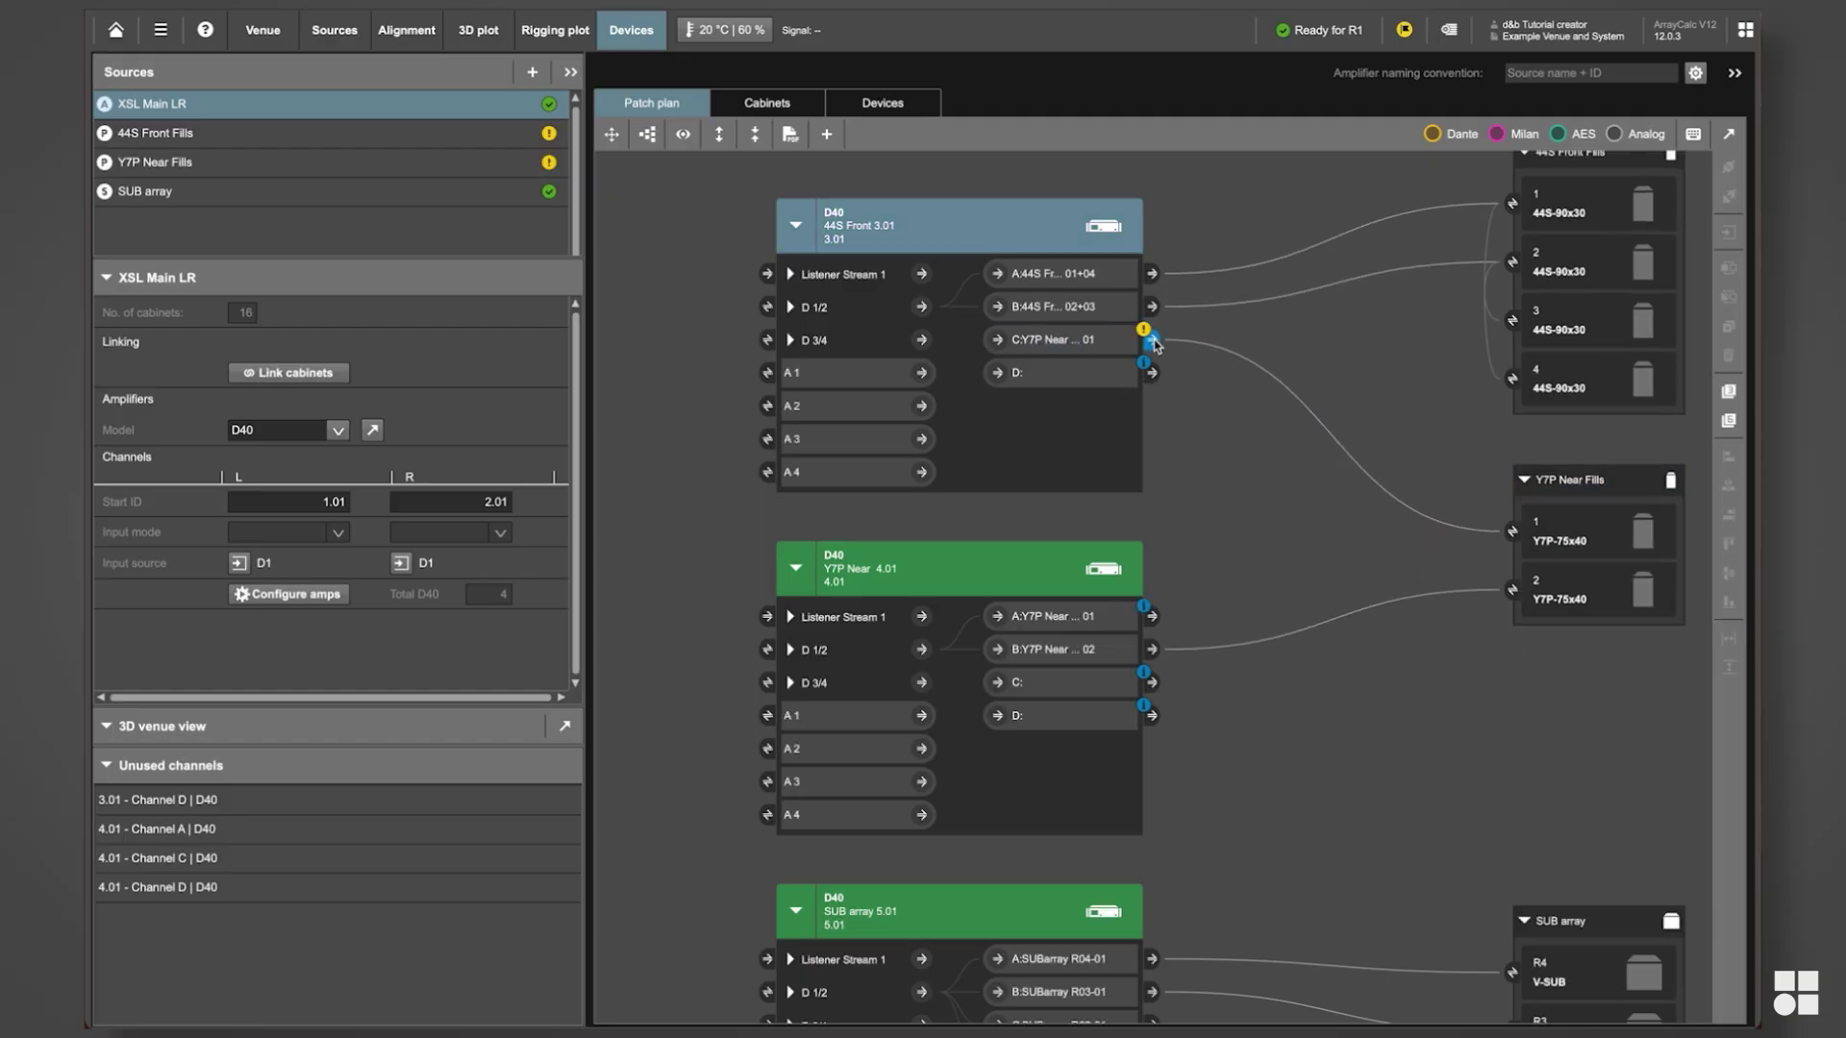
pyautogui.moveTo(1514, 595); pyautogui.dragTo(1153, 373)
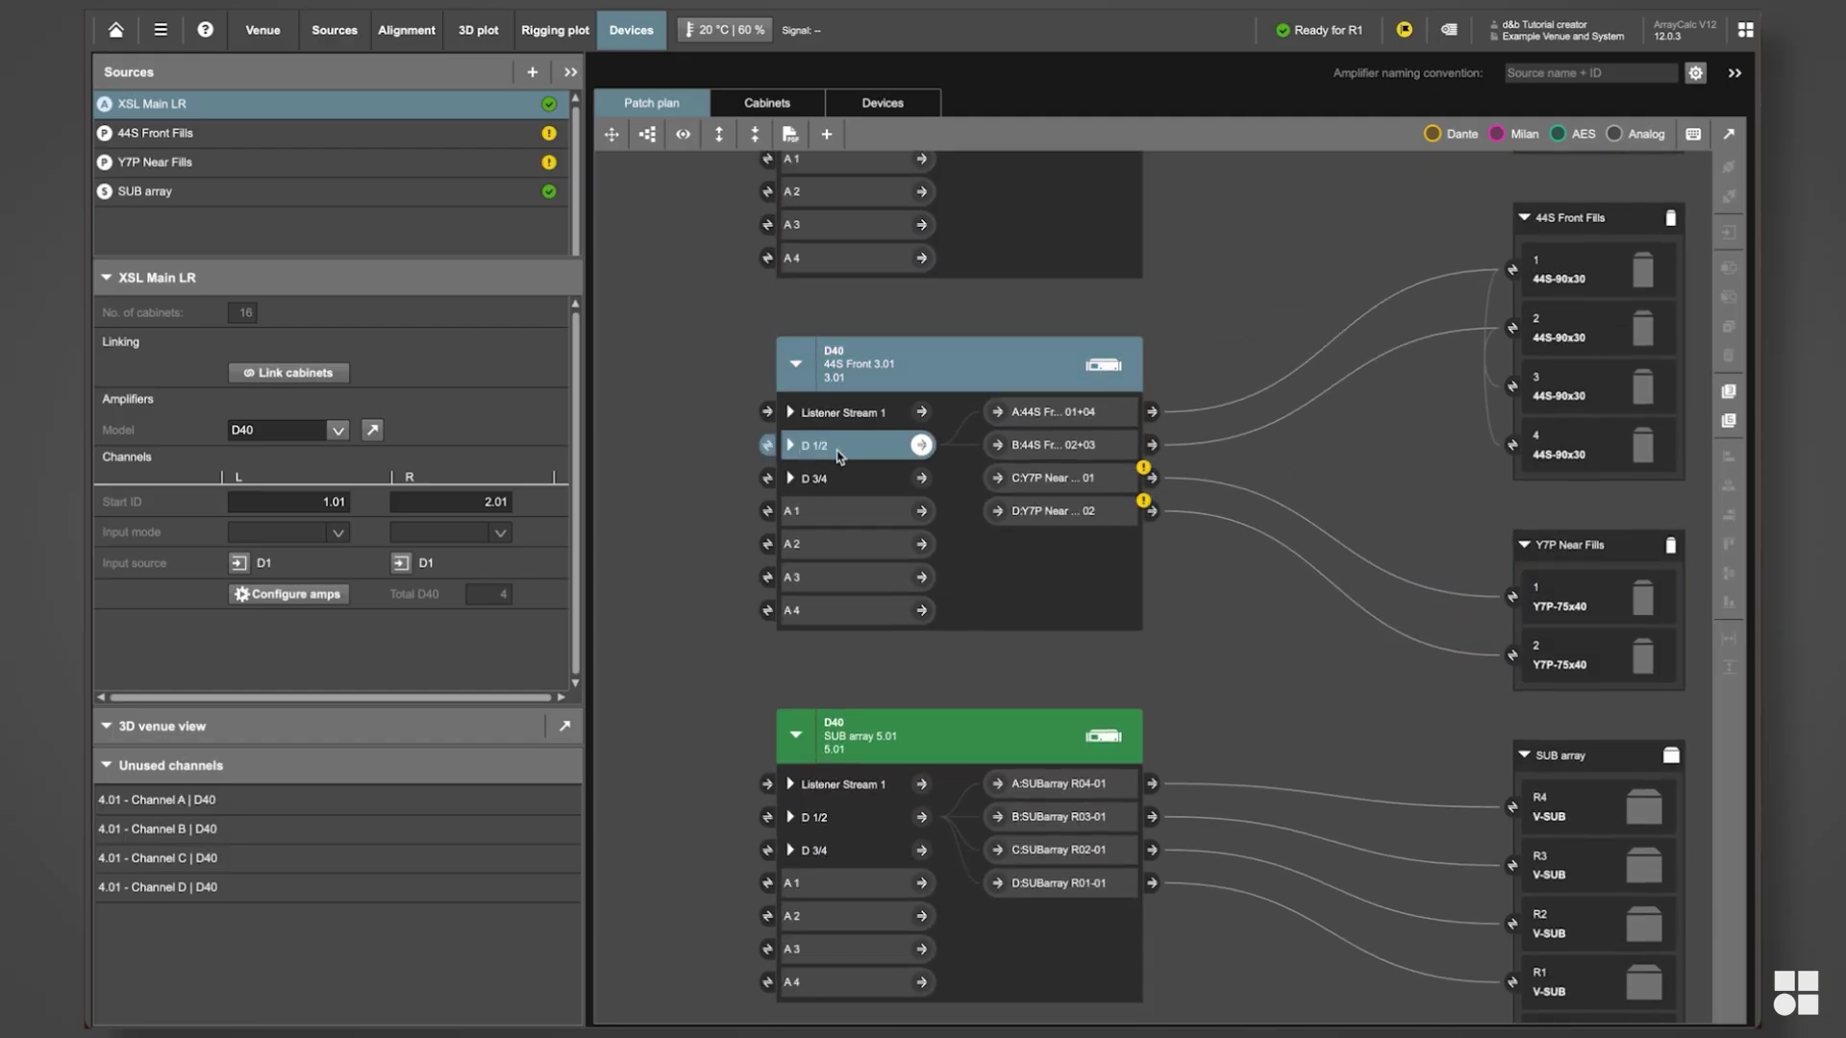
pyautogui.moveTo(921, 445); pyautogui.dragTo(996, 487)
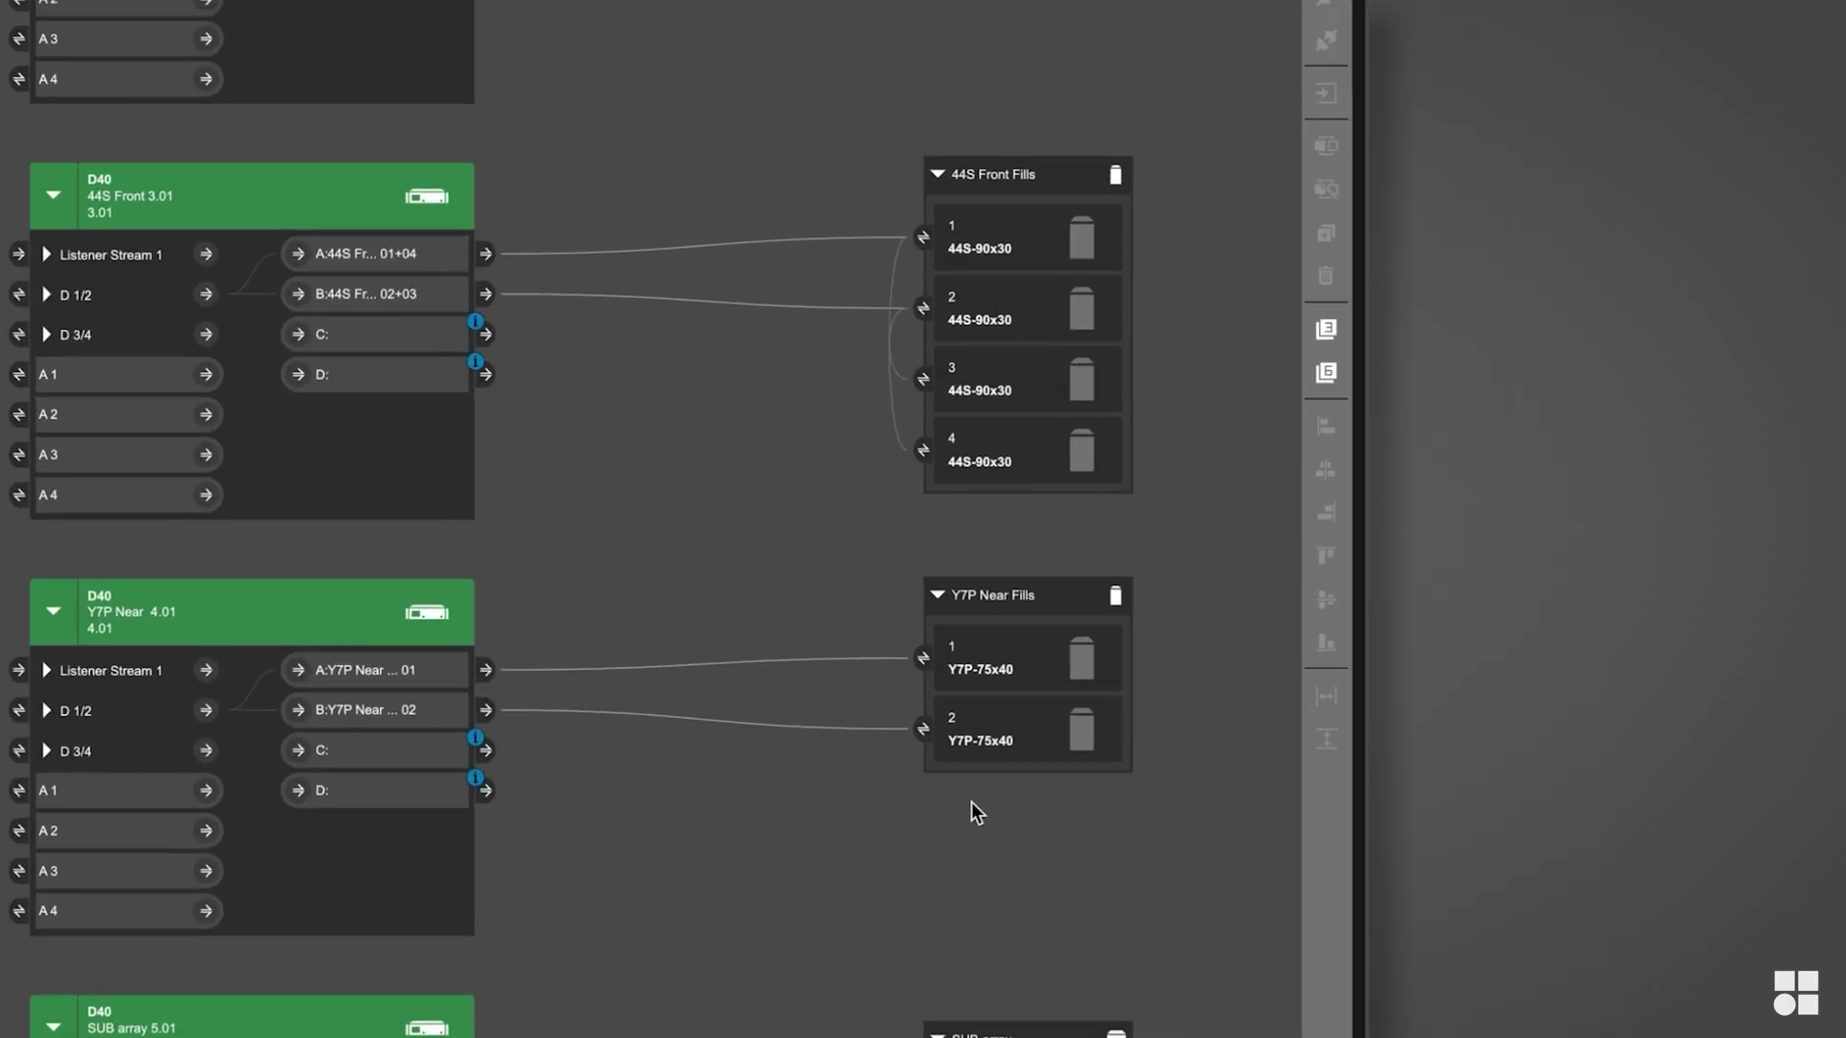
# - Disconnect the Y7P Near Fills cabinets and reconnect them to 44S Front outputs C and D
pyautogui.moveTo(835, 541); pyautogui.dragTo(1167, 835)
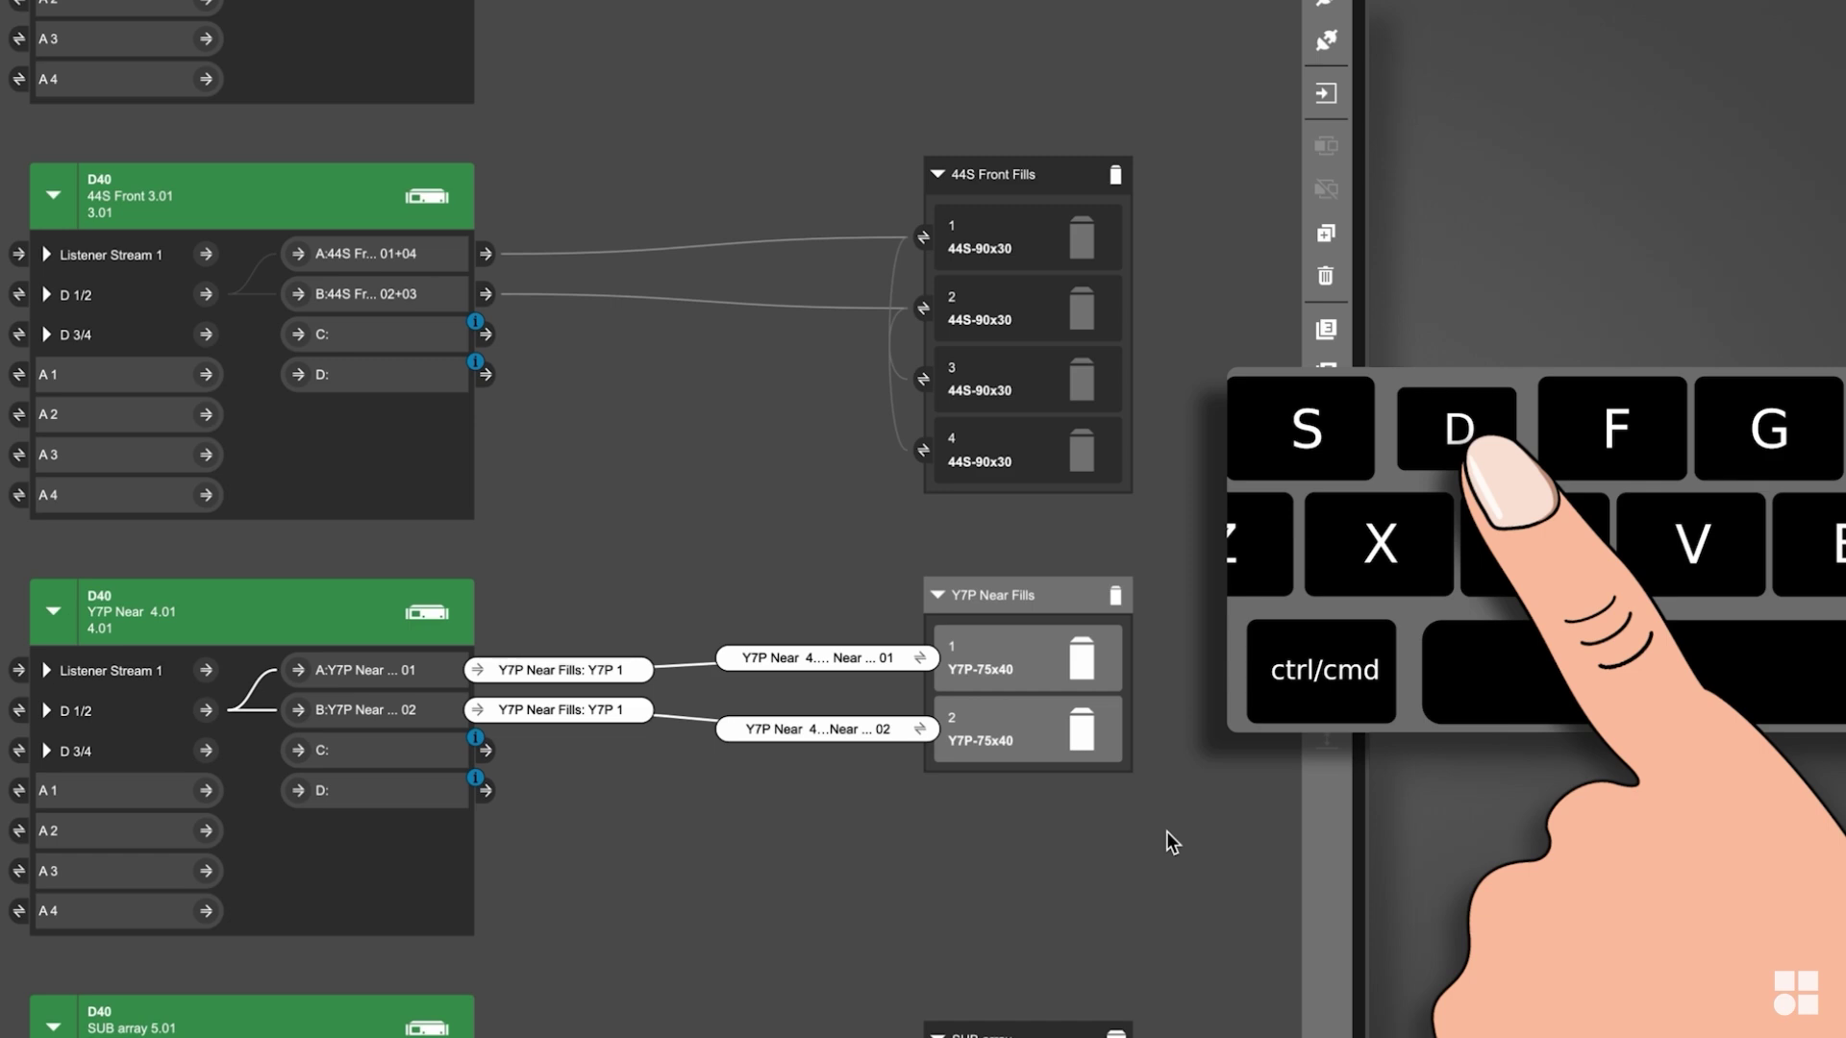
pyautogui.hotkey('ctrl', 'x')
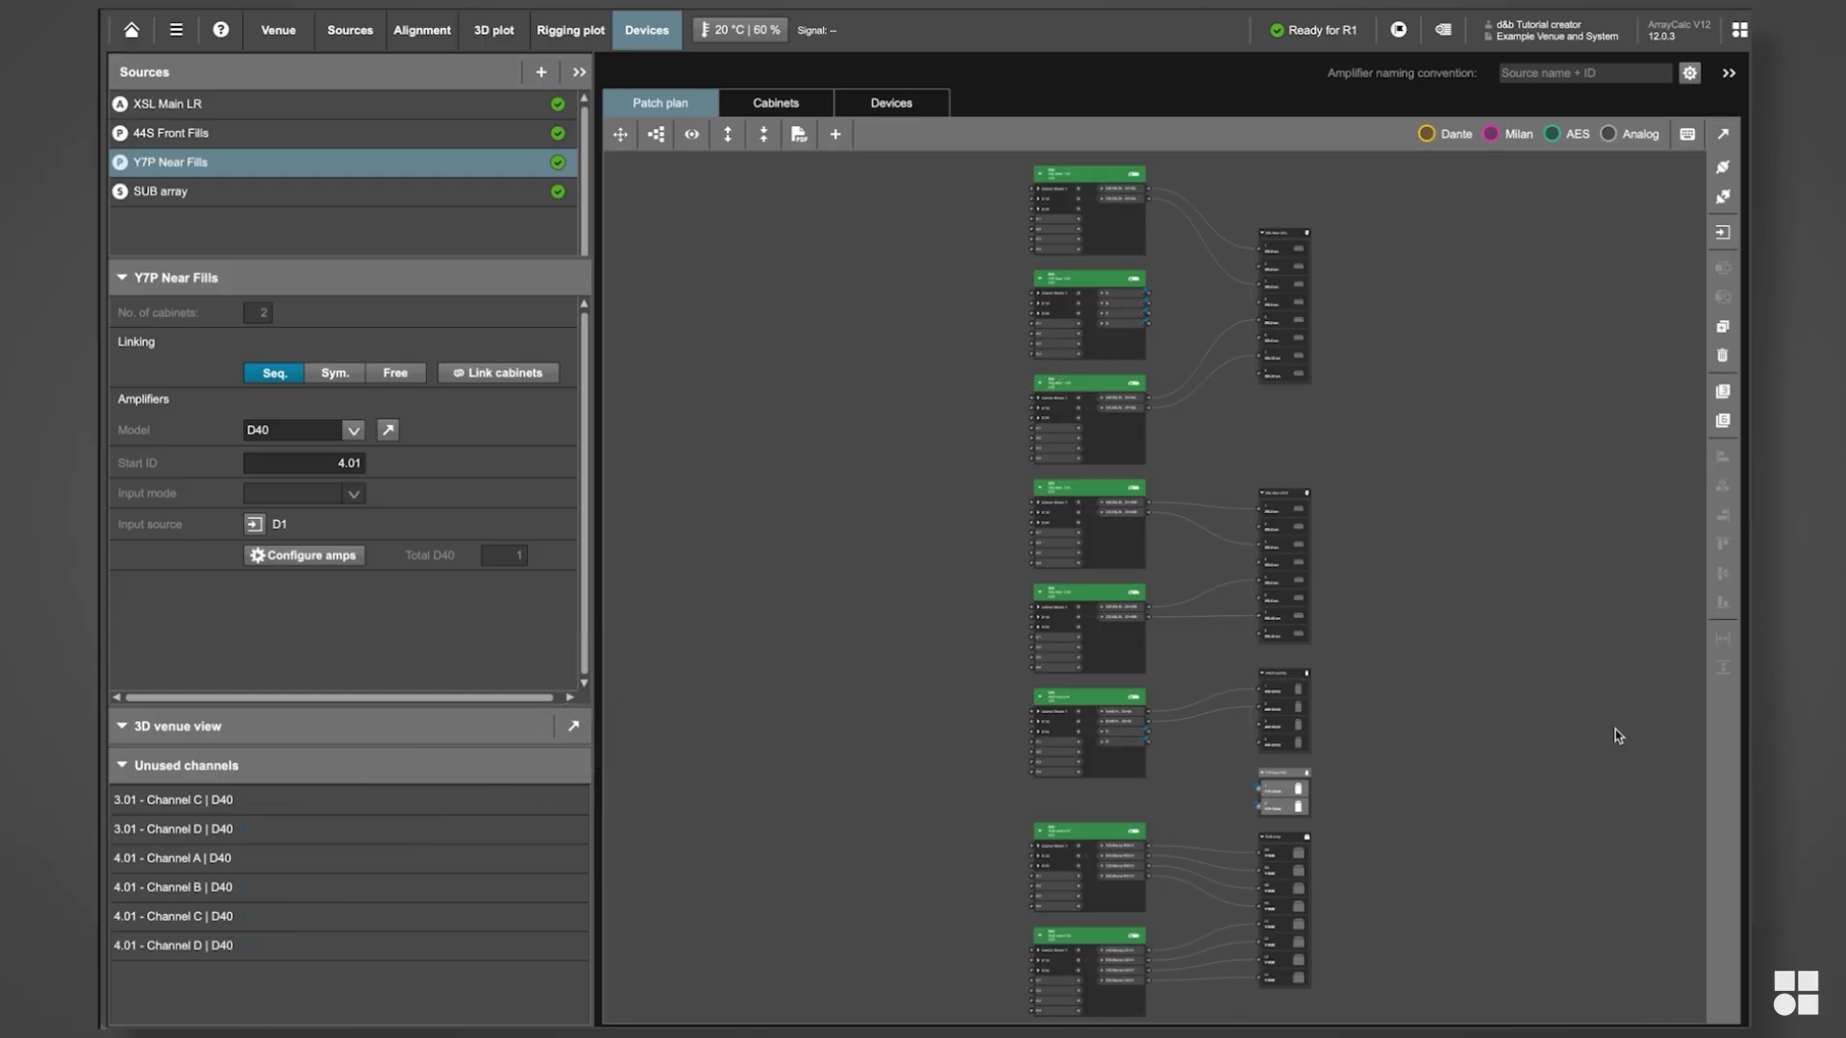
pyautogui.moveTo(1401, 660); pyautogui.dragTo(1664, 903)
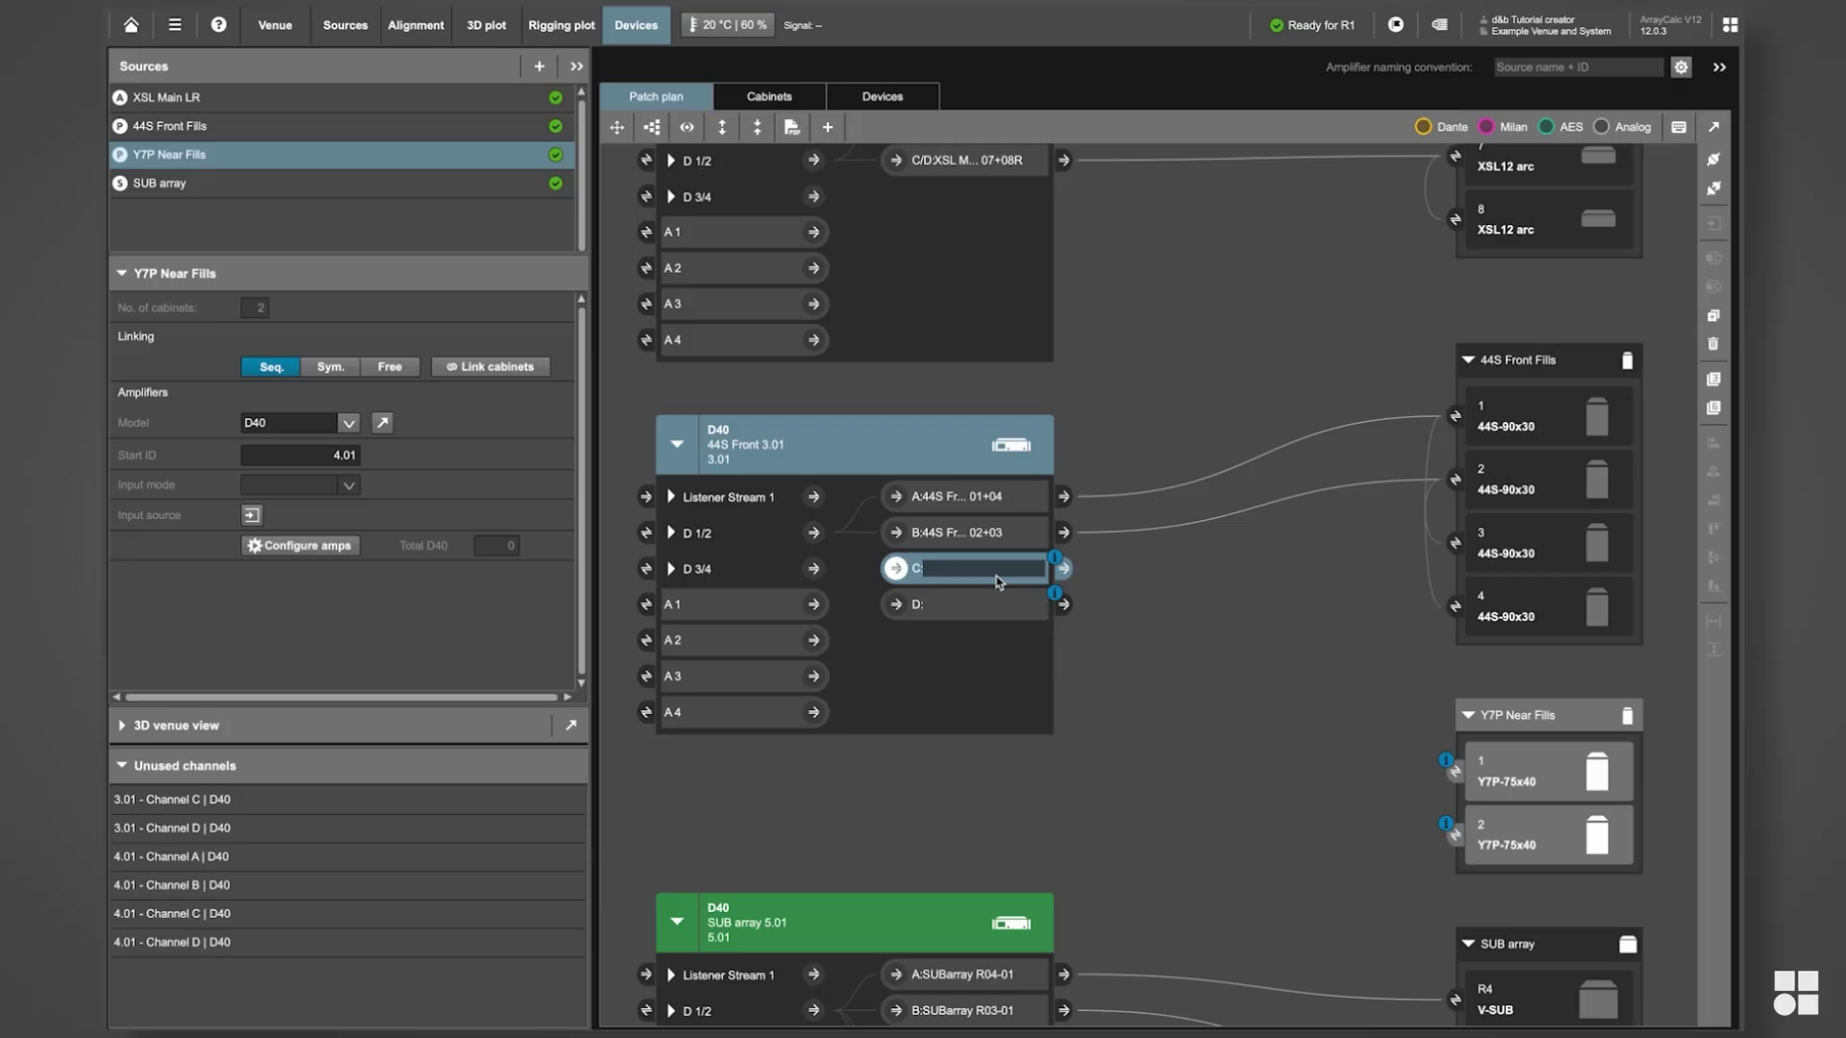
pyautogui.click(997, 603)
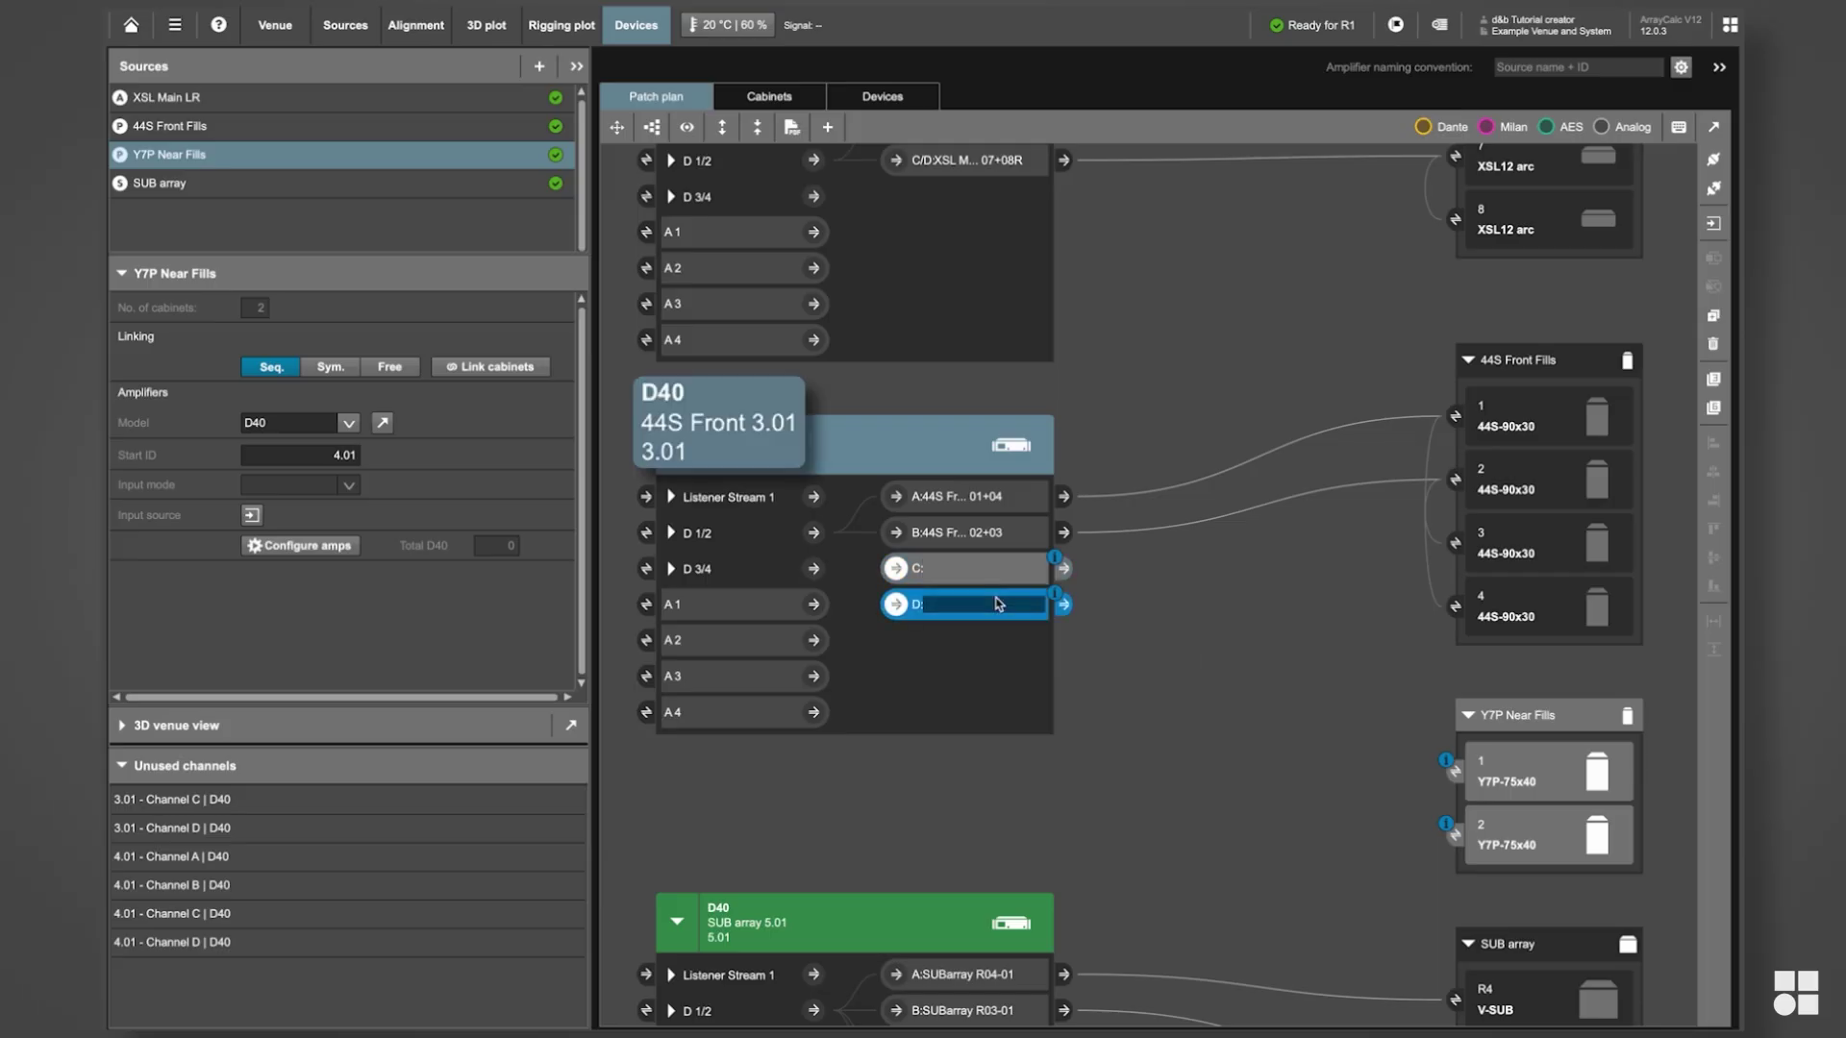
pyautogui.hotkey('ctrl', 'c')
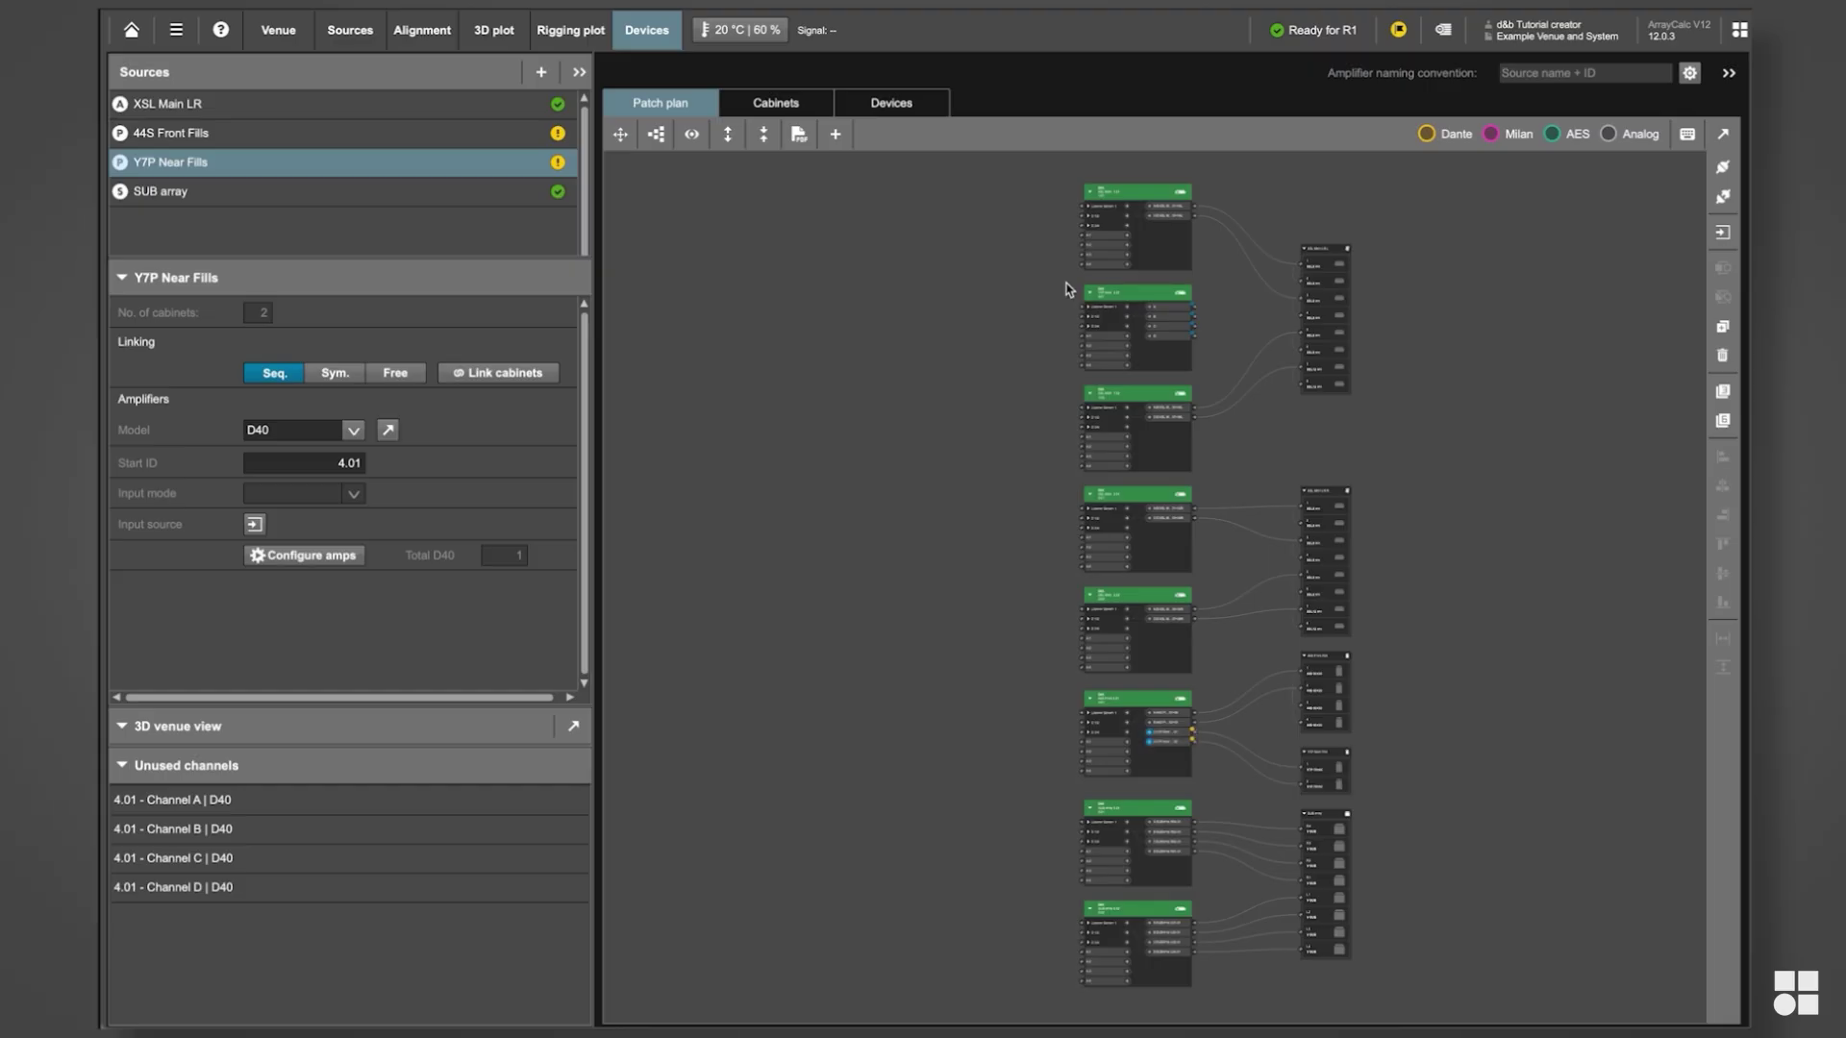
# - Delete the unused Y7P Near amplifier 4.01 from the patch plan
pyautogui.moveTo(1065, 284); pyautogui.dragTo(1216, 378)
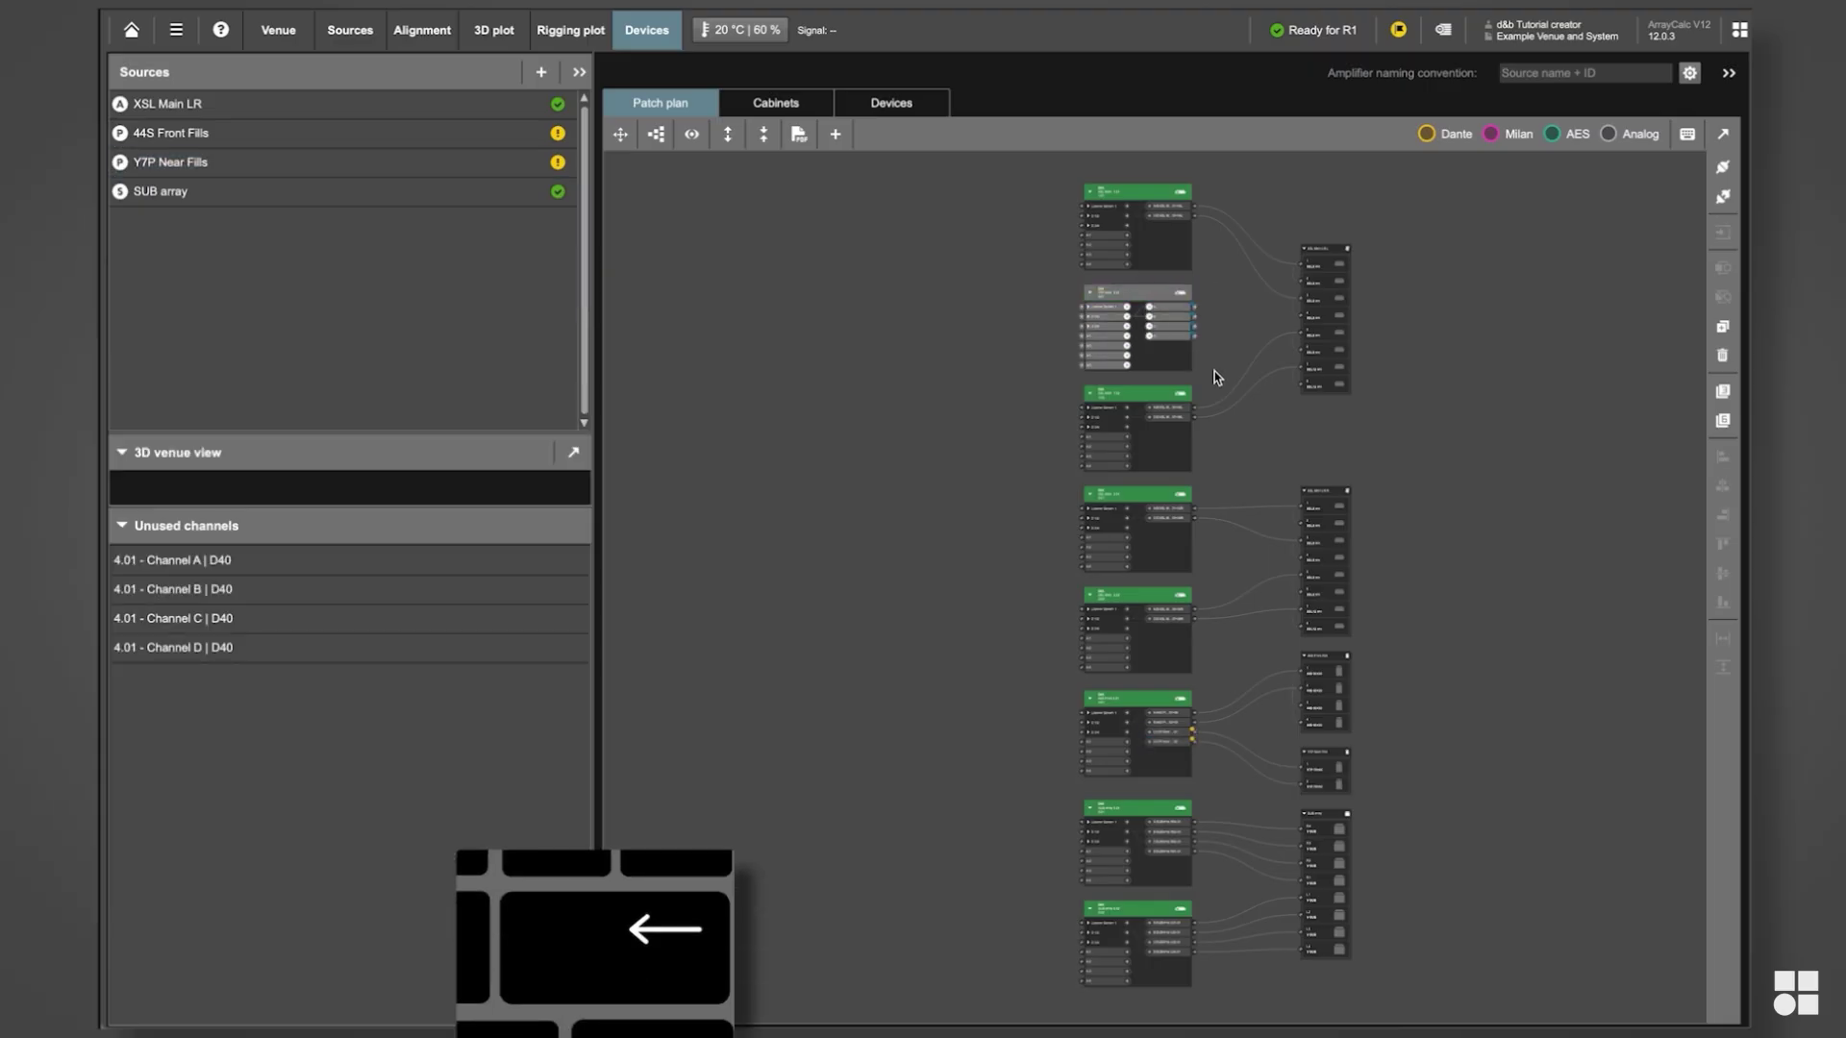
pyautogui.press('BackSpace')
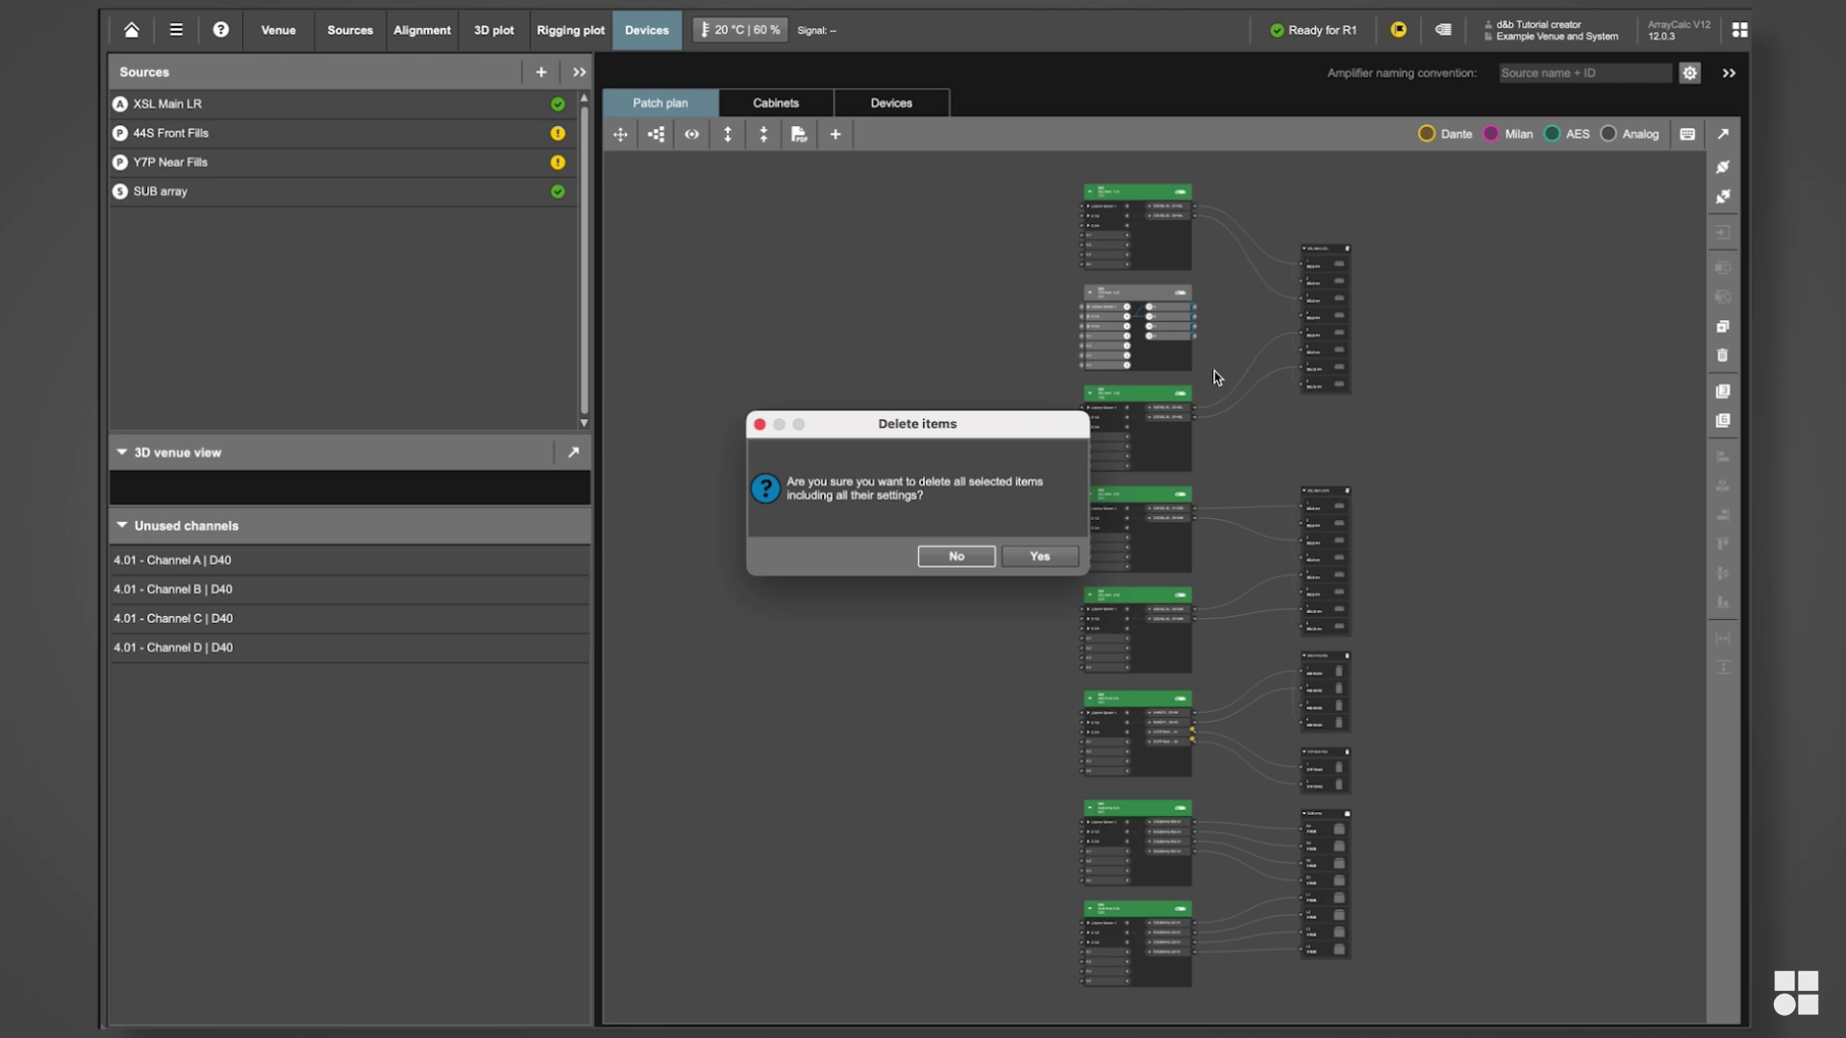
pyautogui.click(1040, 558)
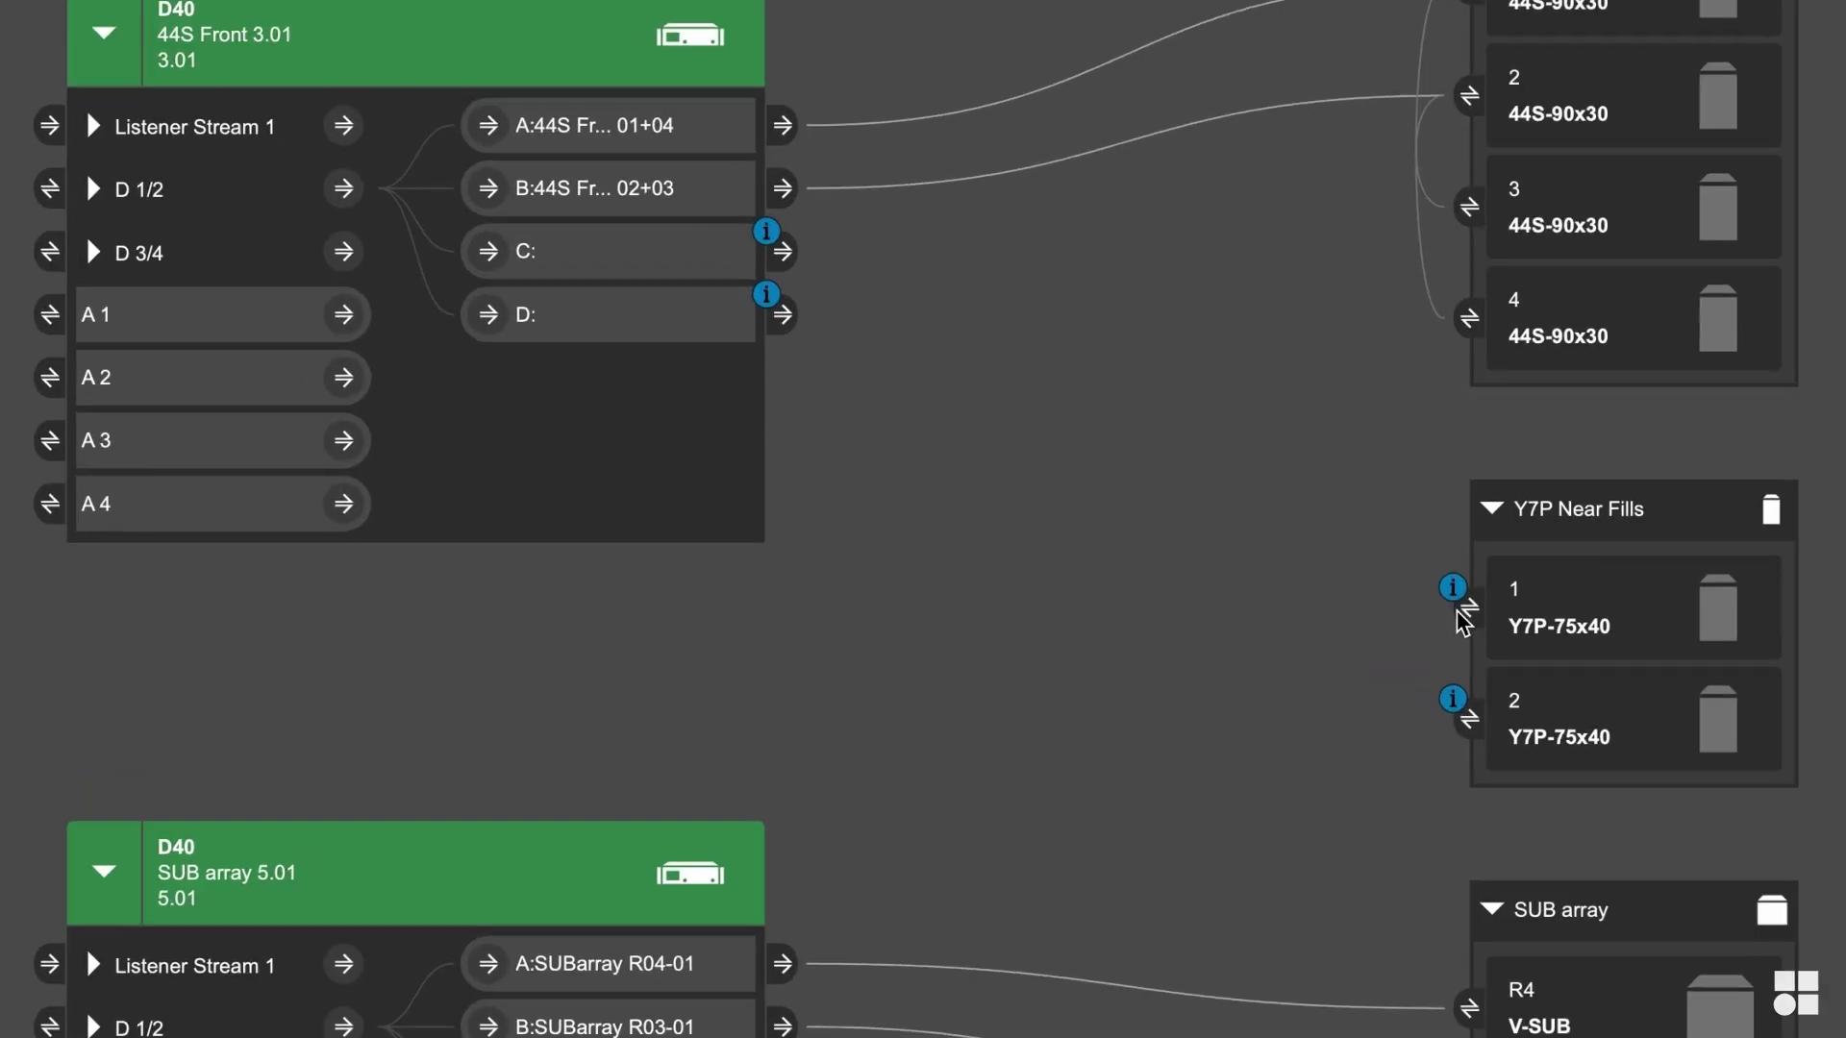
# - Wire Y7P cabinet 1 to 44S Front output C and cabinet 2 to output D
pyautogui.moveTo(1300, 719); pyautogui.dragTo(1204, 667)
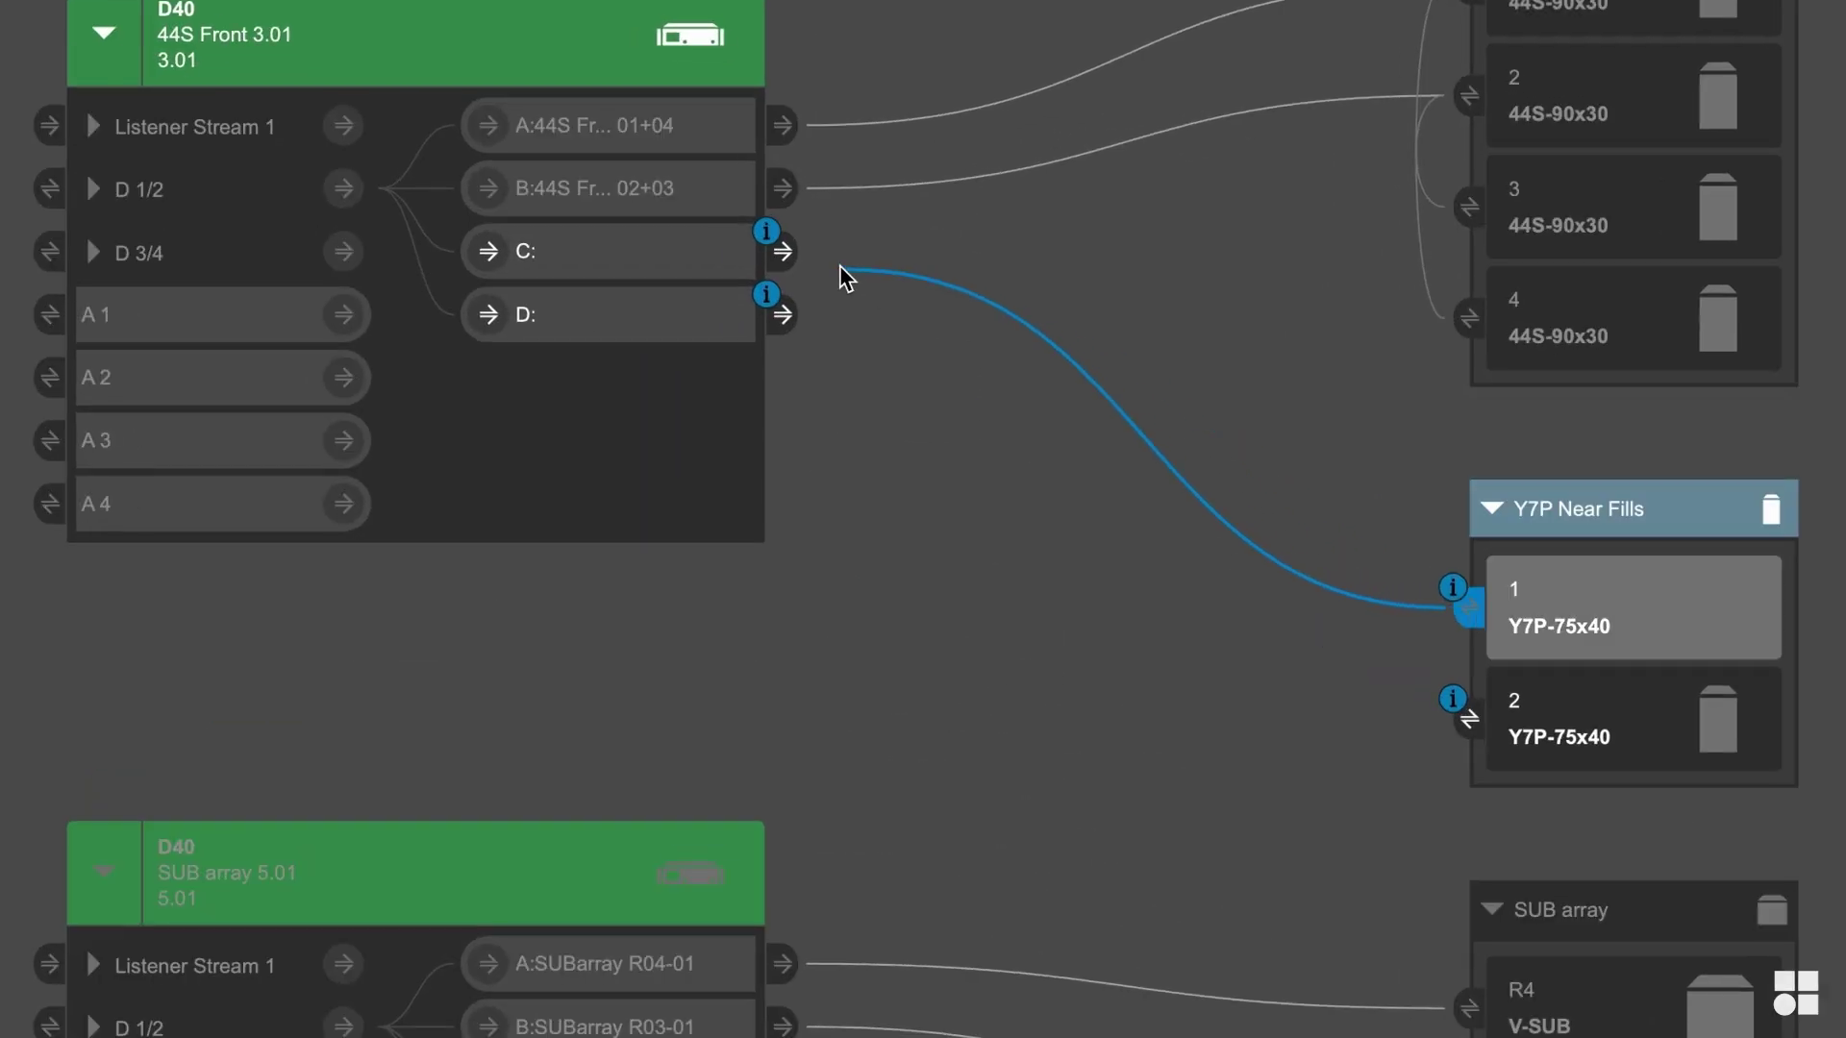
pyautogui.moveTo(844, 279); pyautogui.dragTo(783, 251)
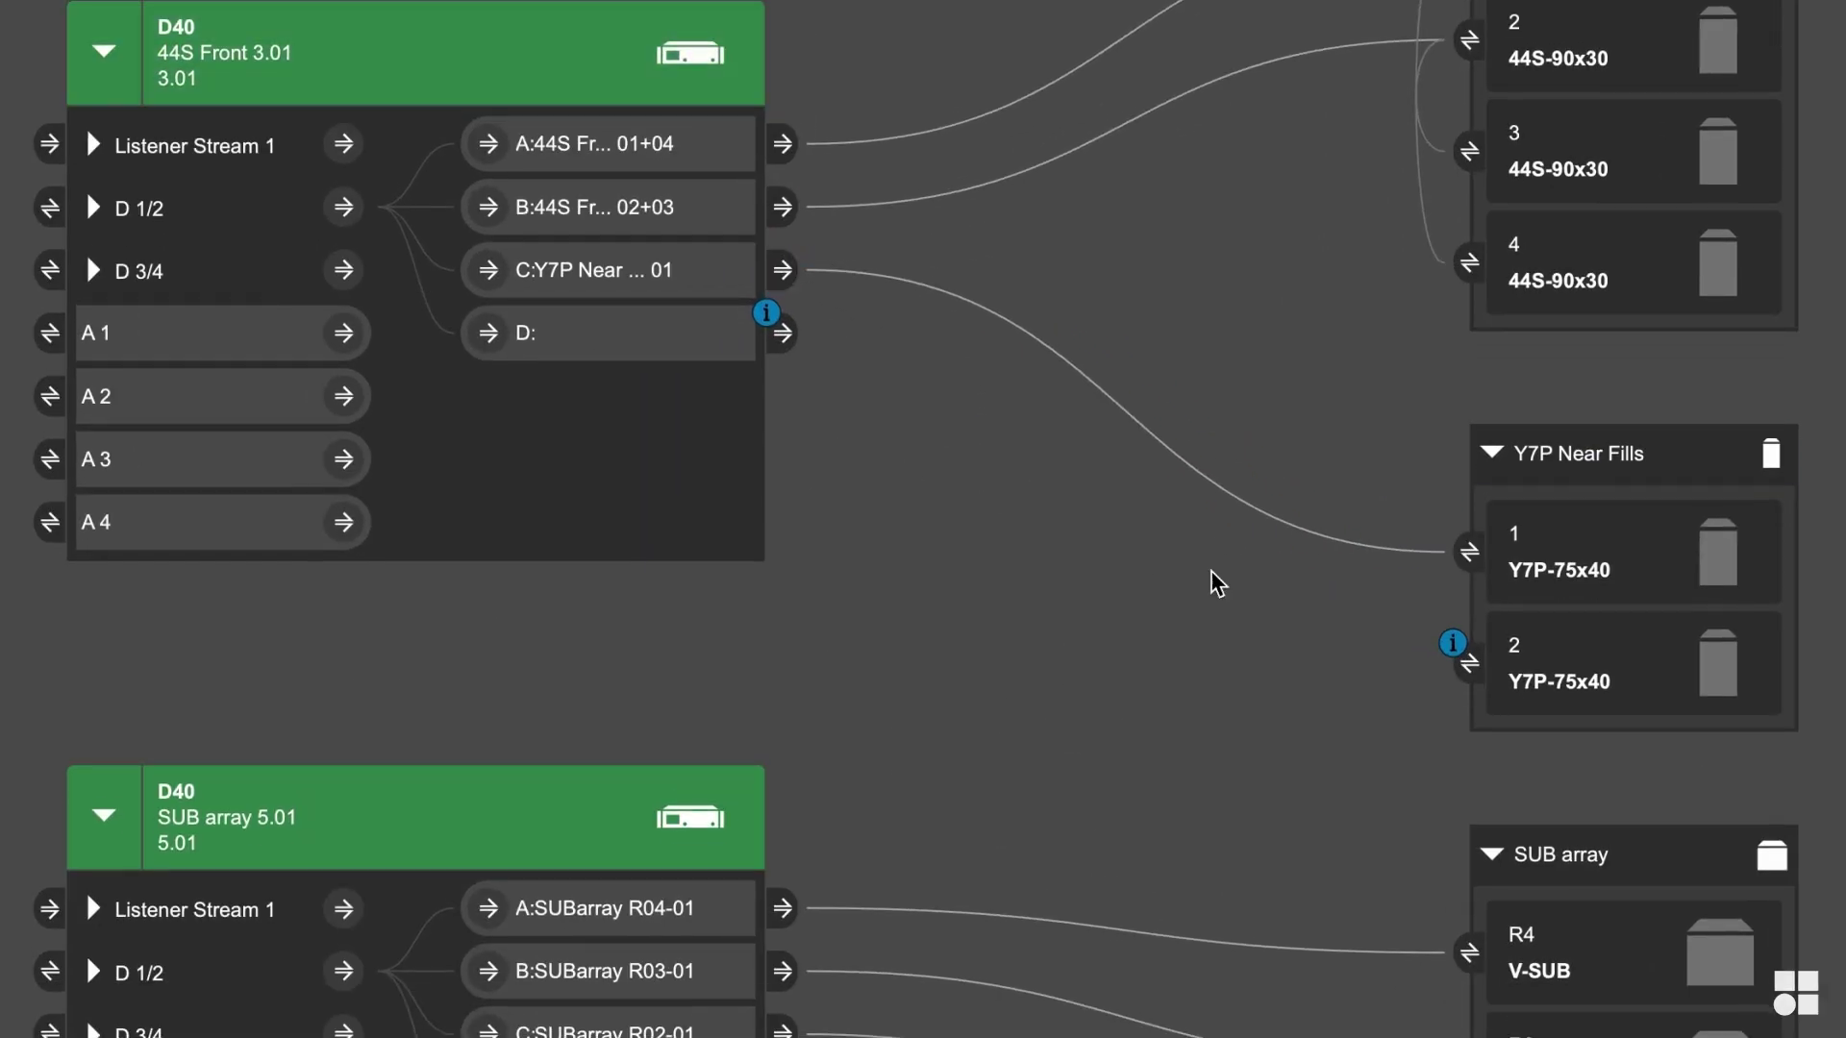
pyautogui.moveTo(1466, 663); pyautogui.dragTo(782, 336)
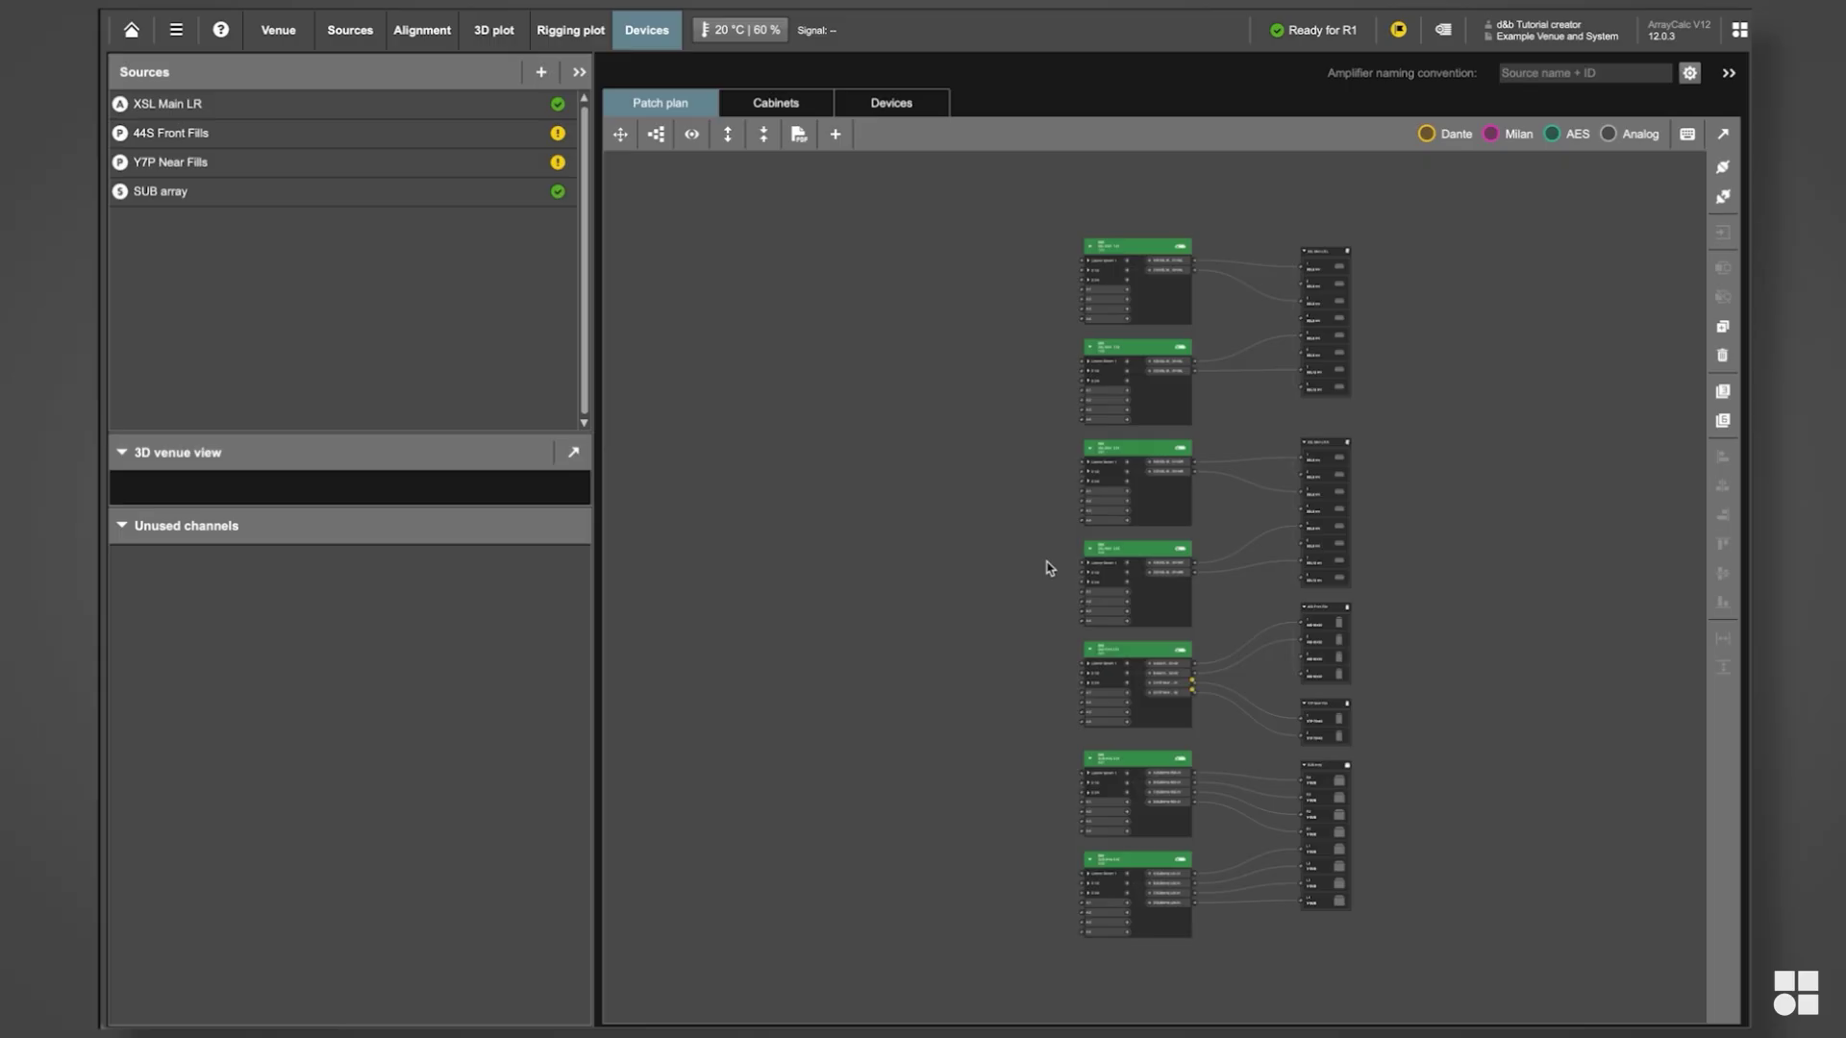
# - Add a patch from 44S Front input D 1 to output C:Y7P Near, keeping existing patches
pyautogui.scroll(3, 1049, 569)
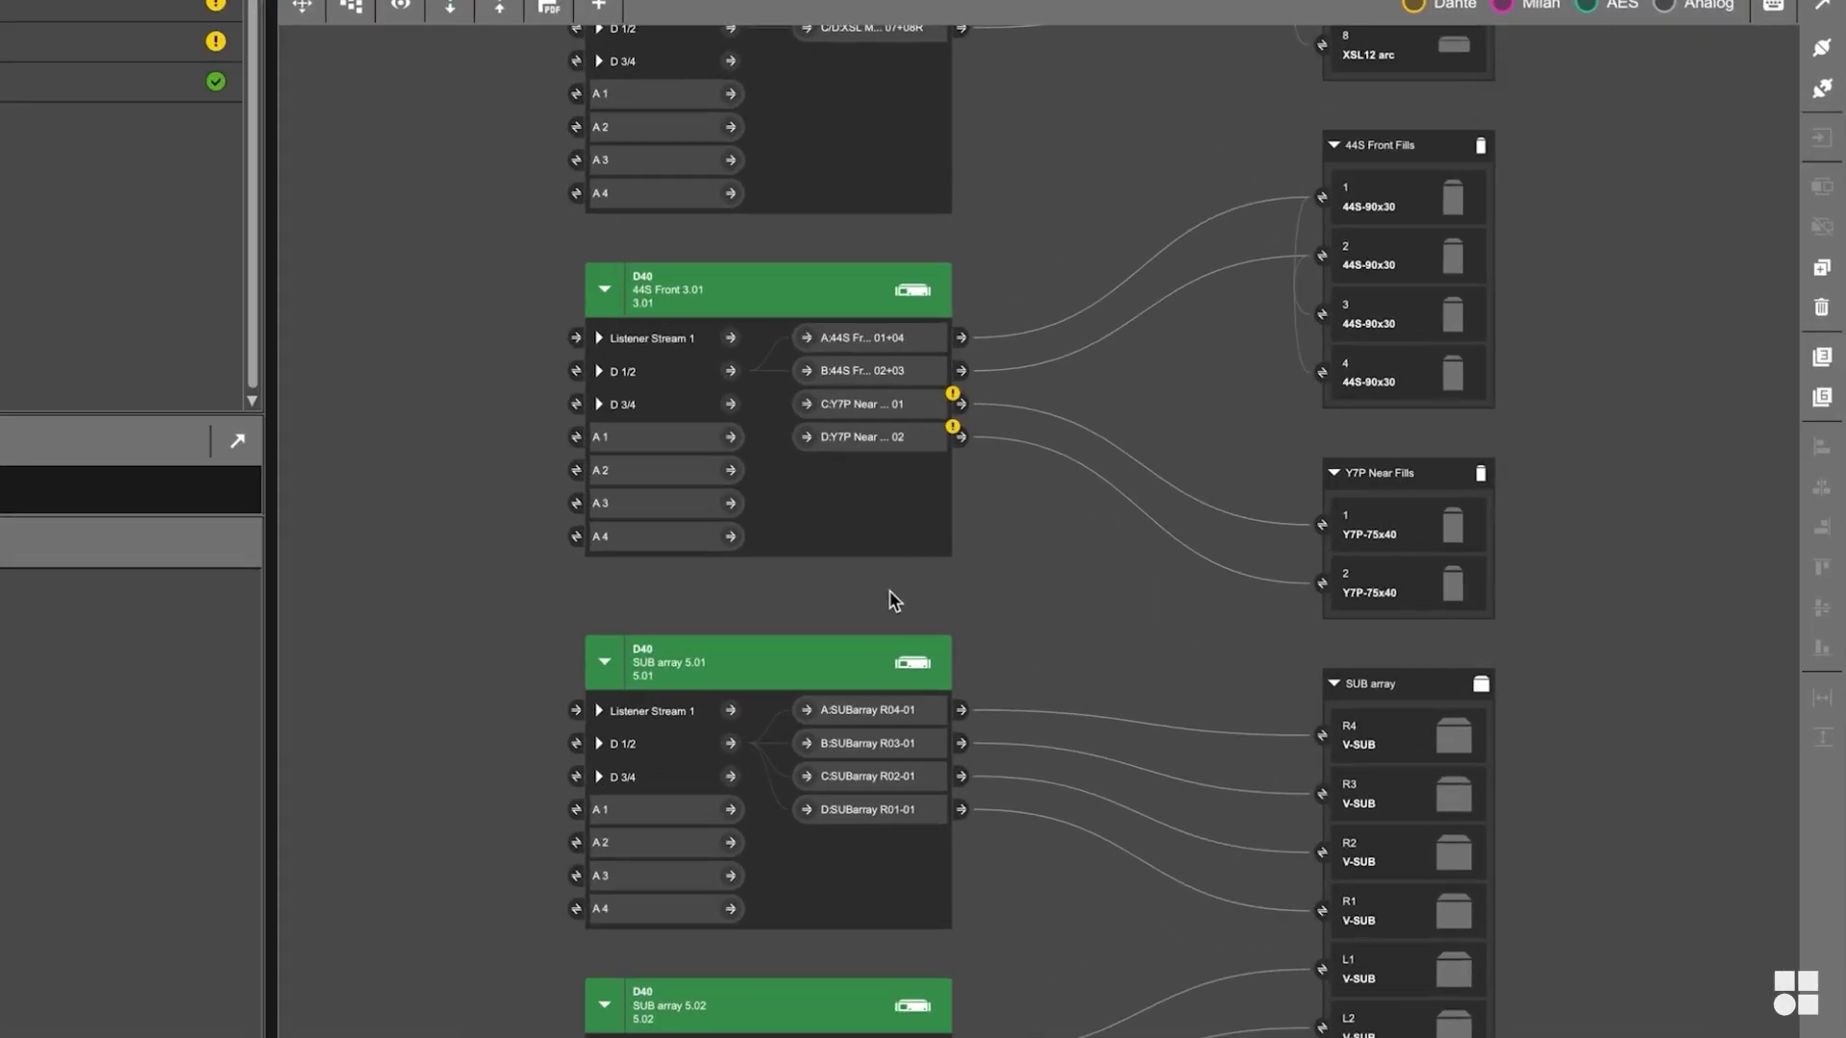
pyautogui.click(835, 401)
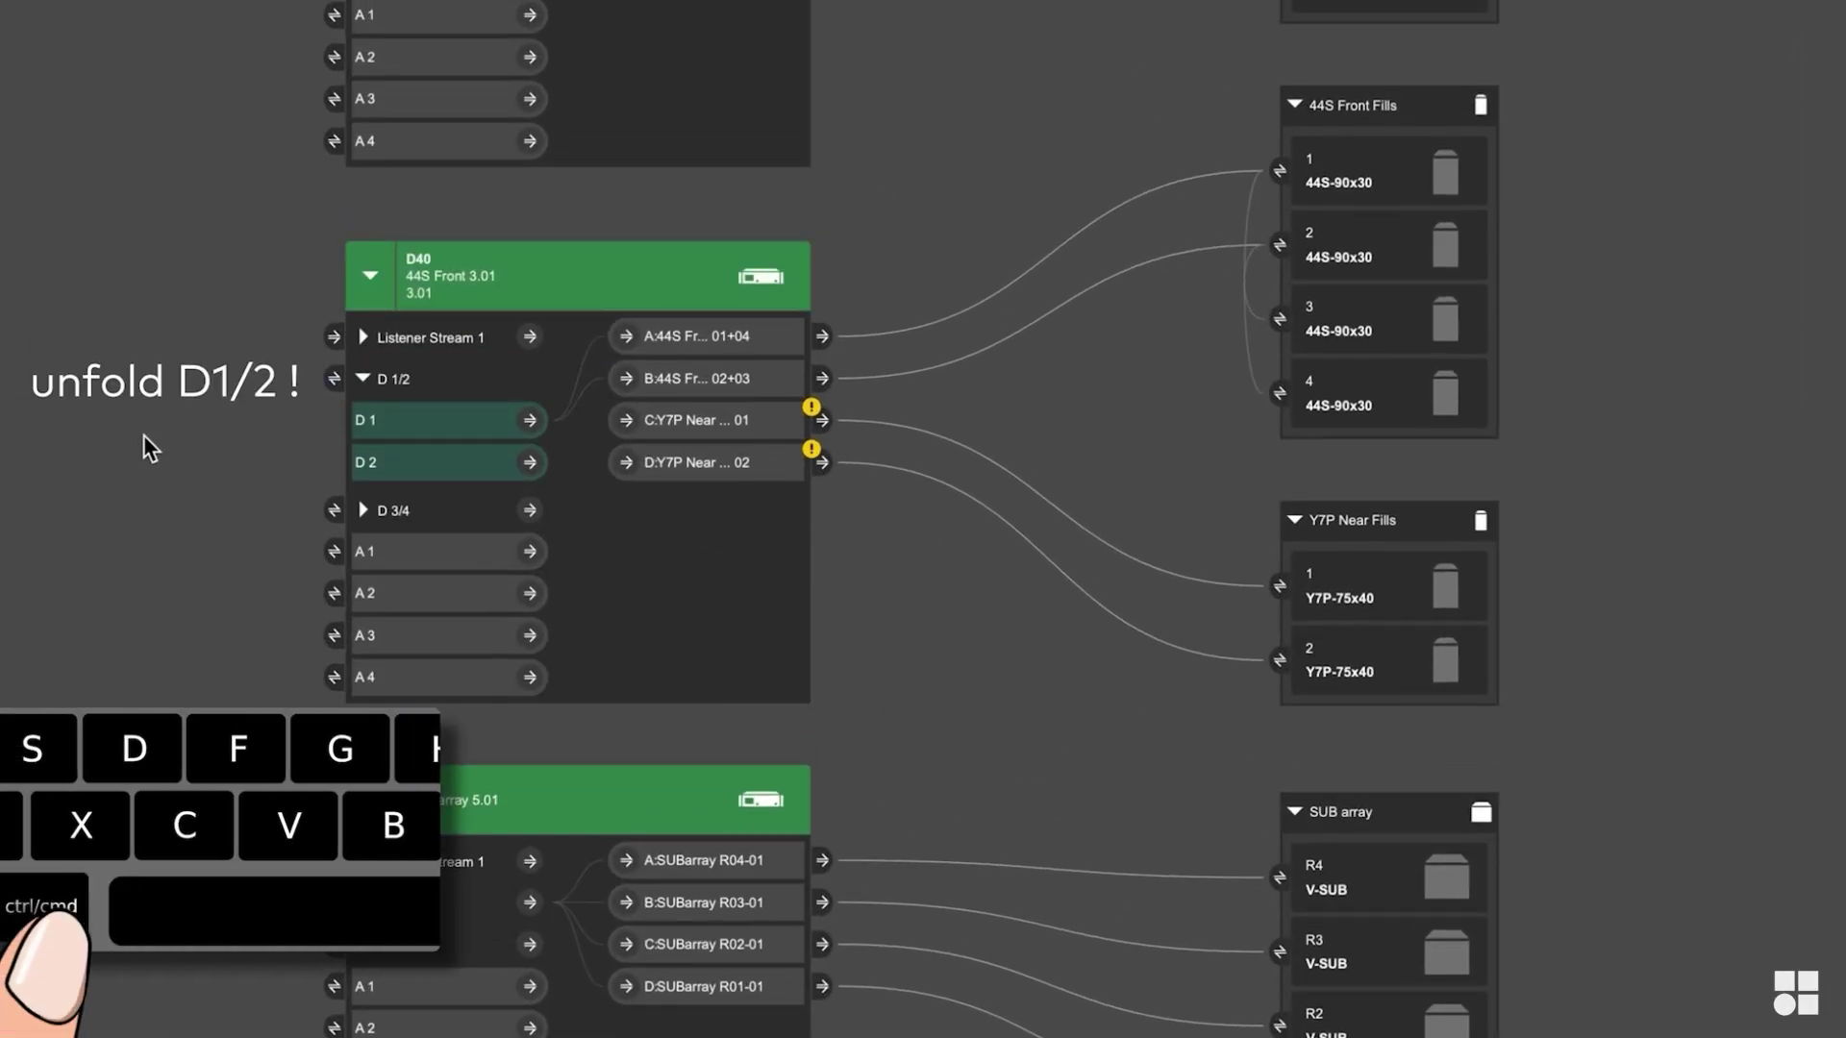
pyautogui.keyDown('ctrl'); pyautogui.click(654, 423); pyautogui.keyUp('ctrl')
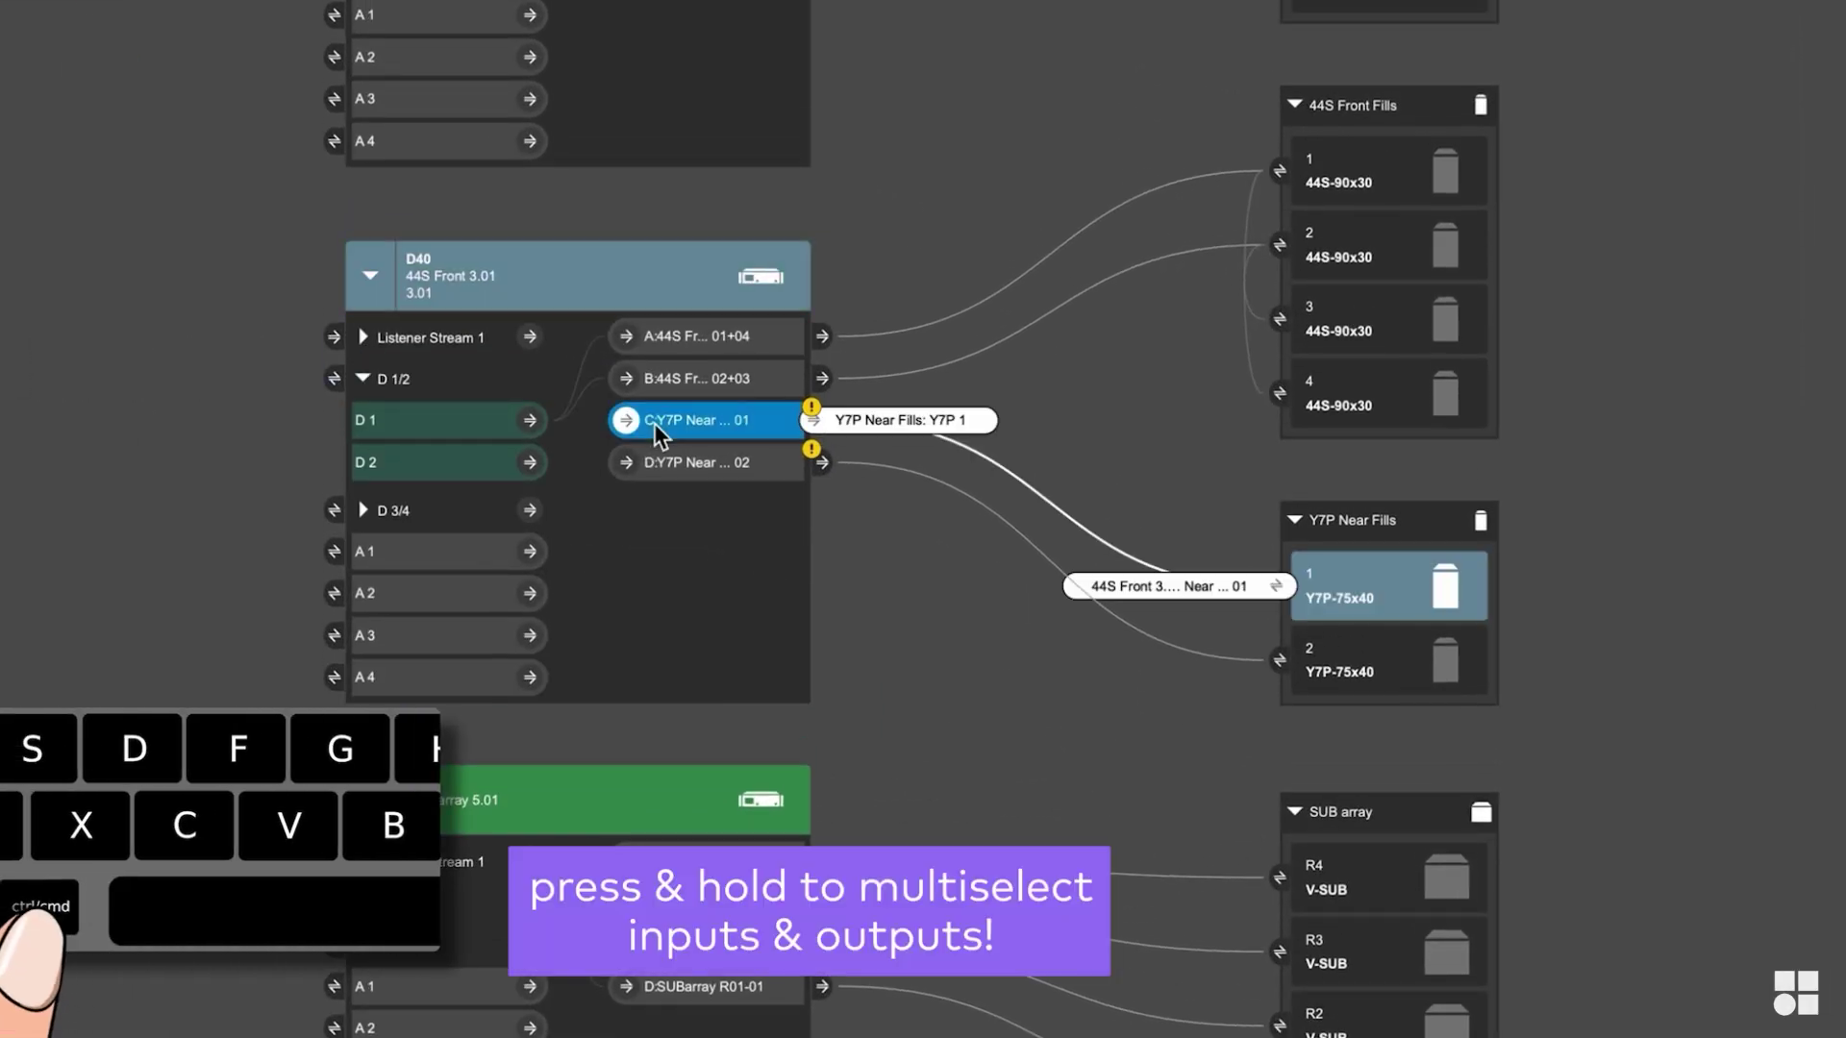
pyautogui.keyDown('ctrl'); pyautogui.click(492, 428); pyautogui.keyUp('ctrl')
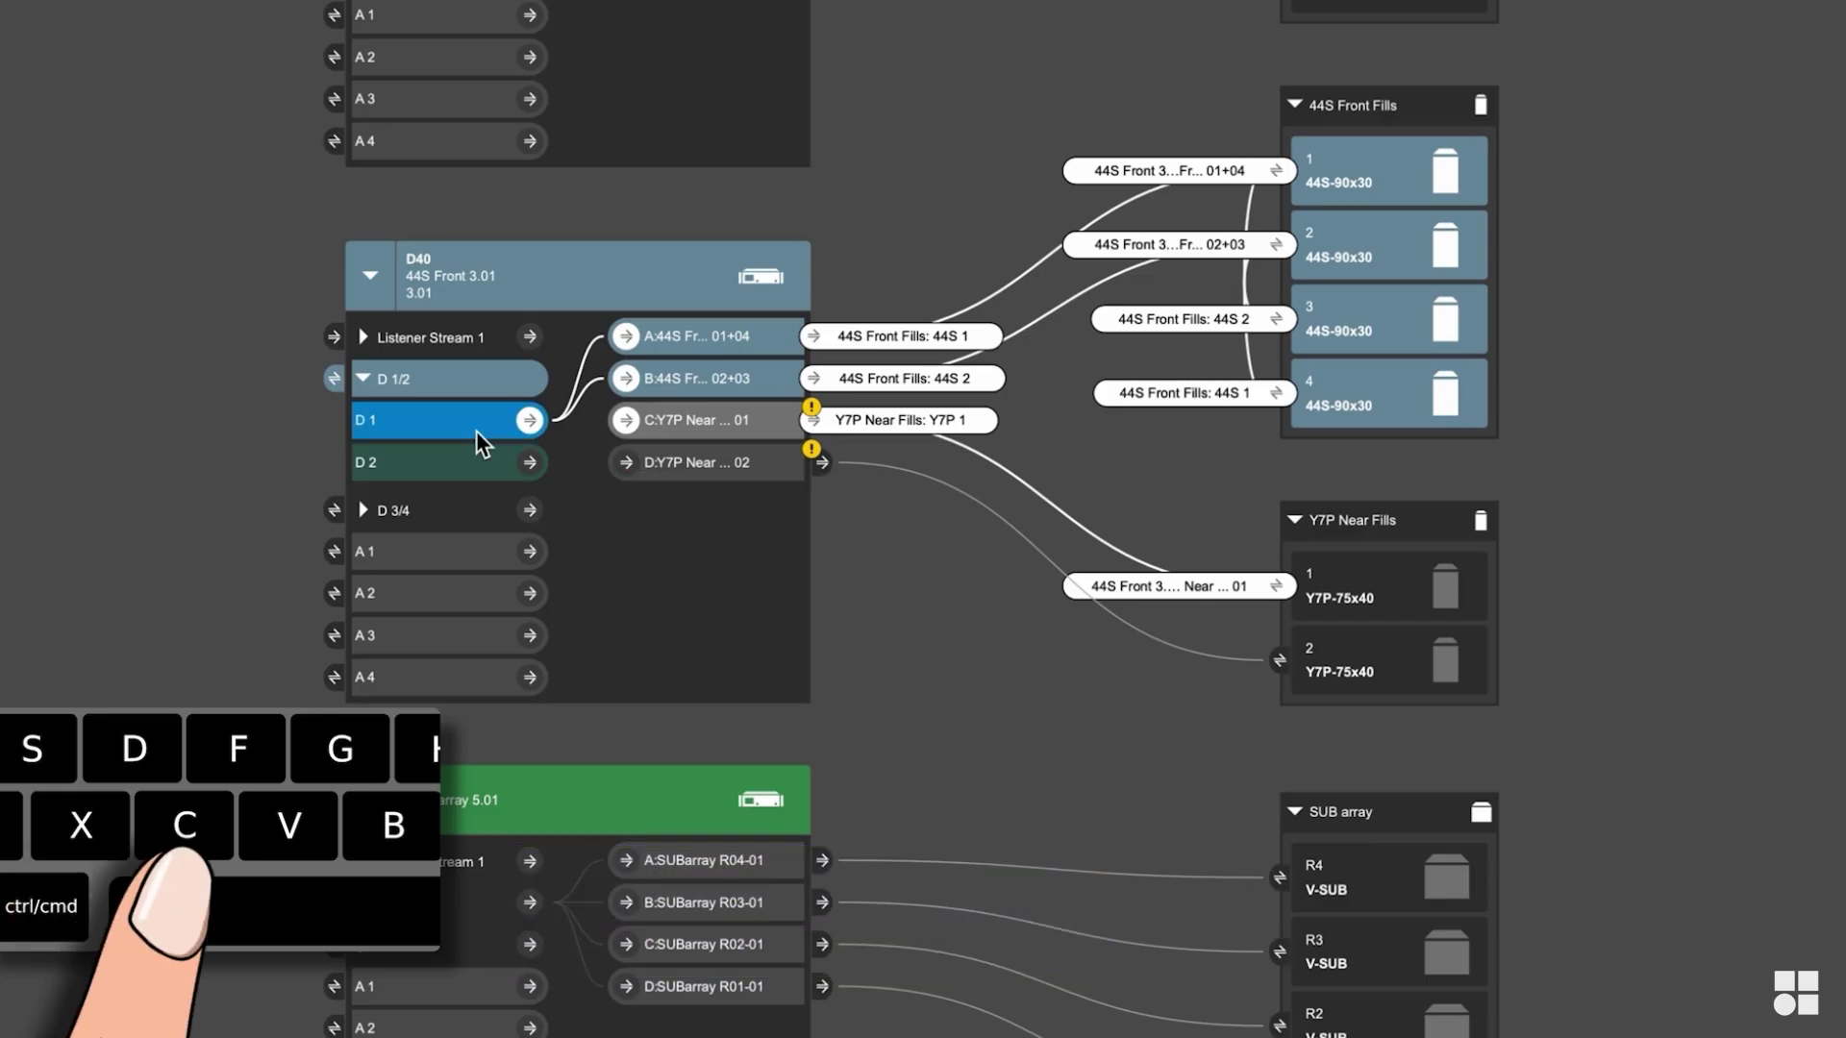
pyautogui.press('c')
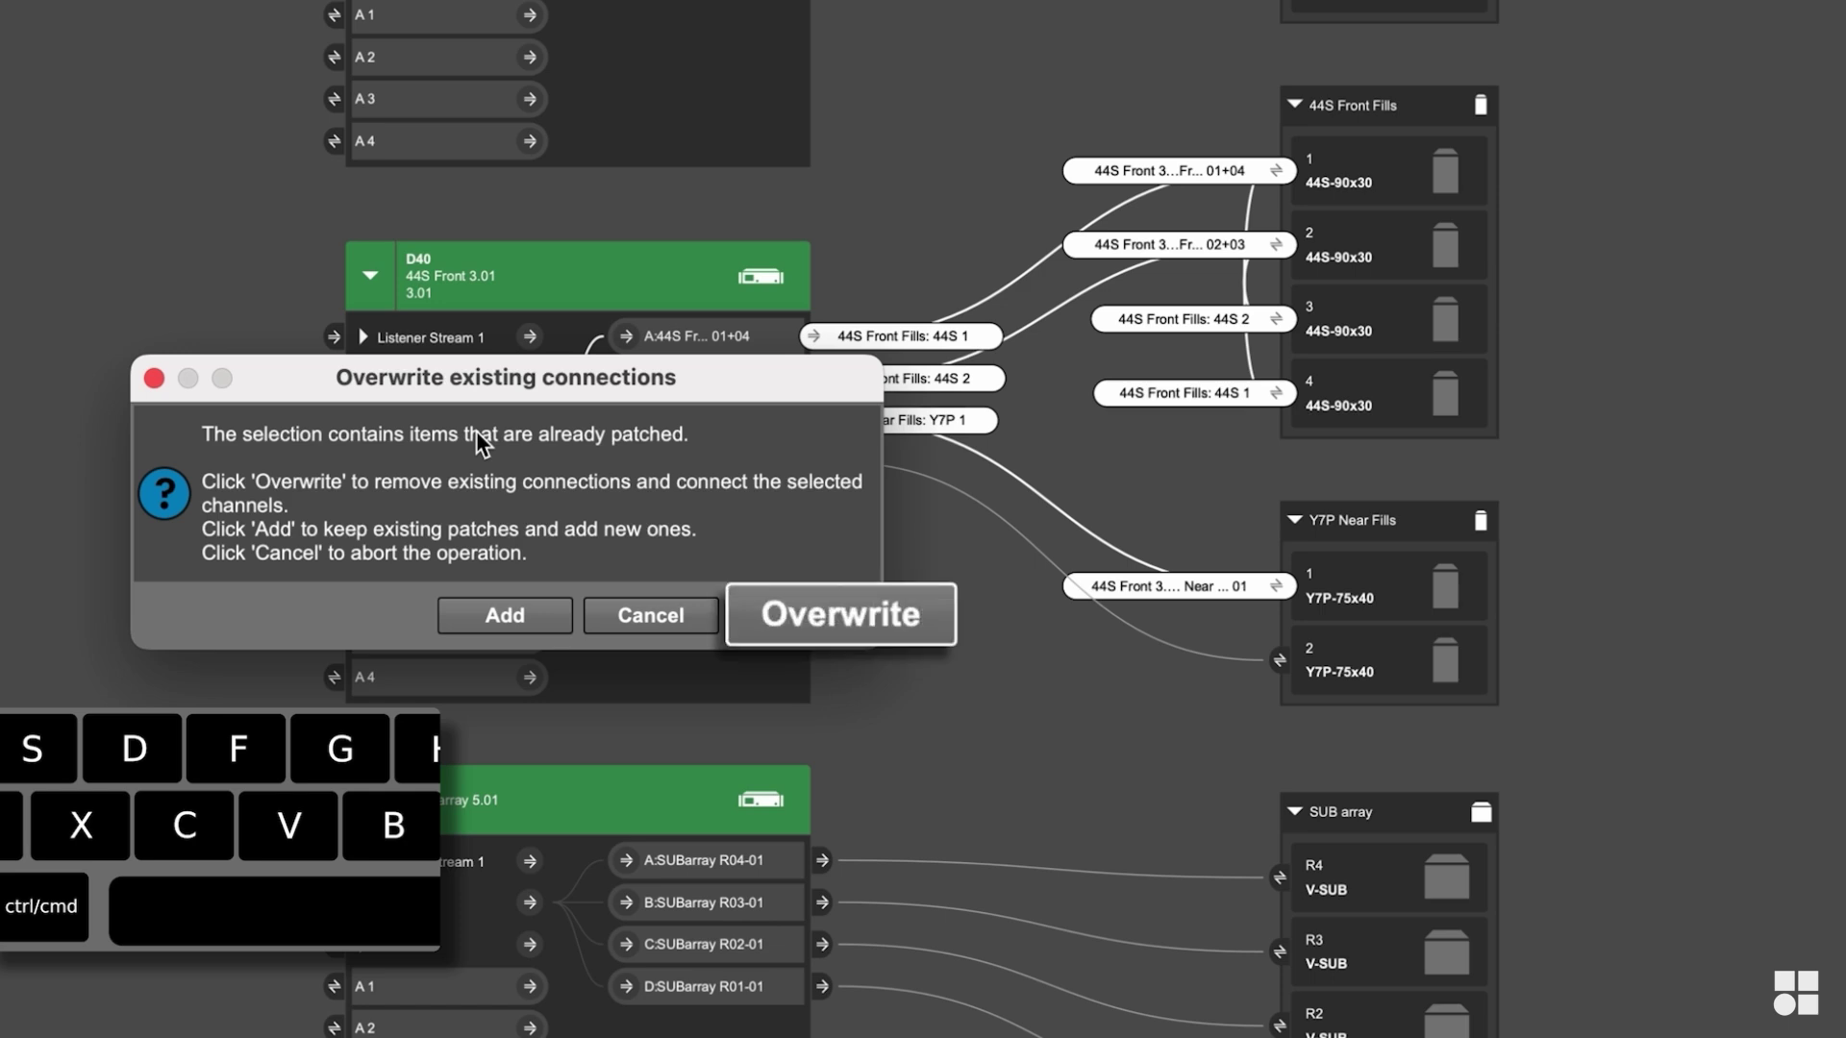
pyautogui.click(489, 623)
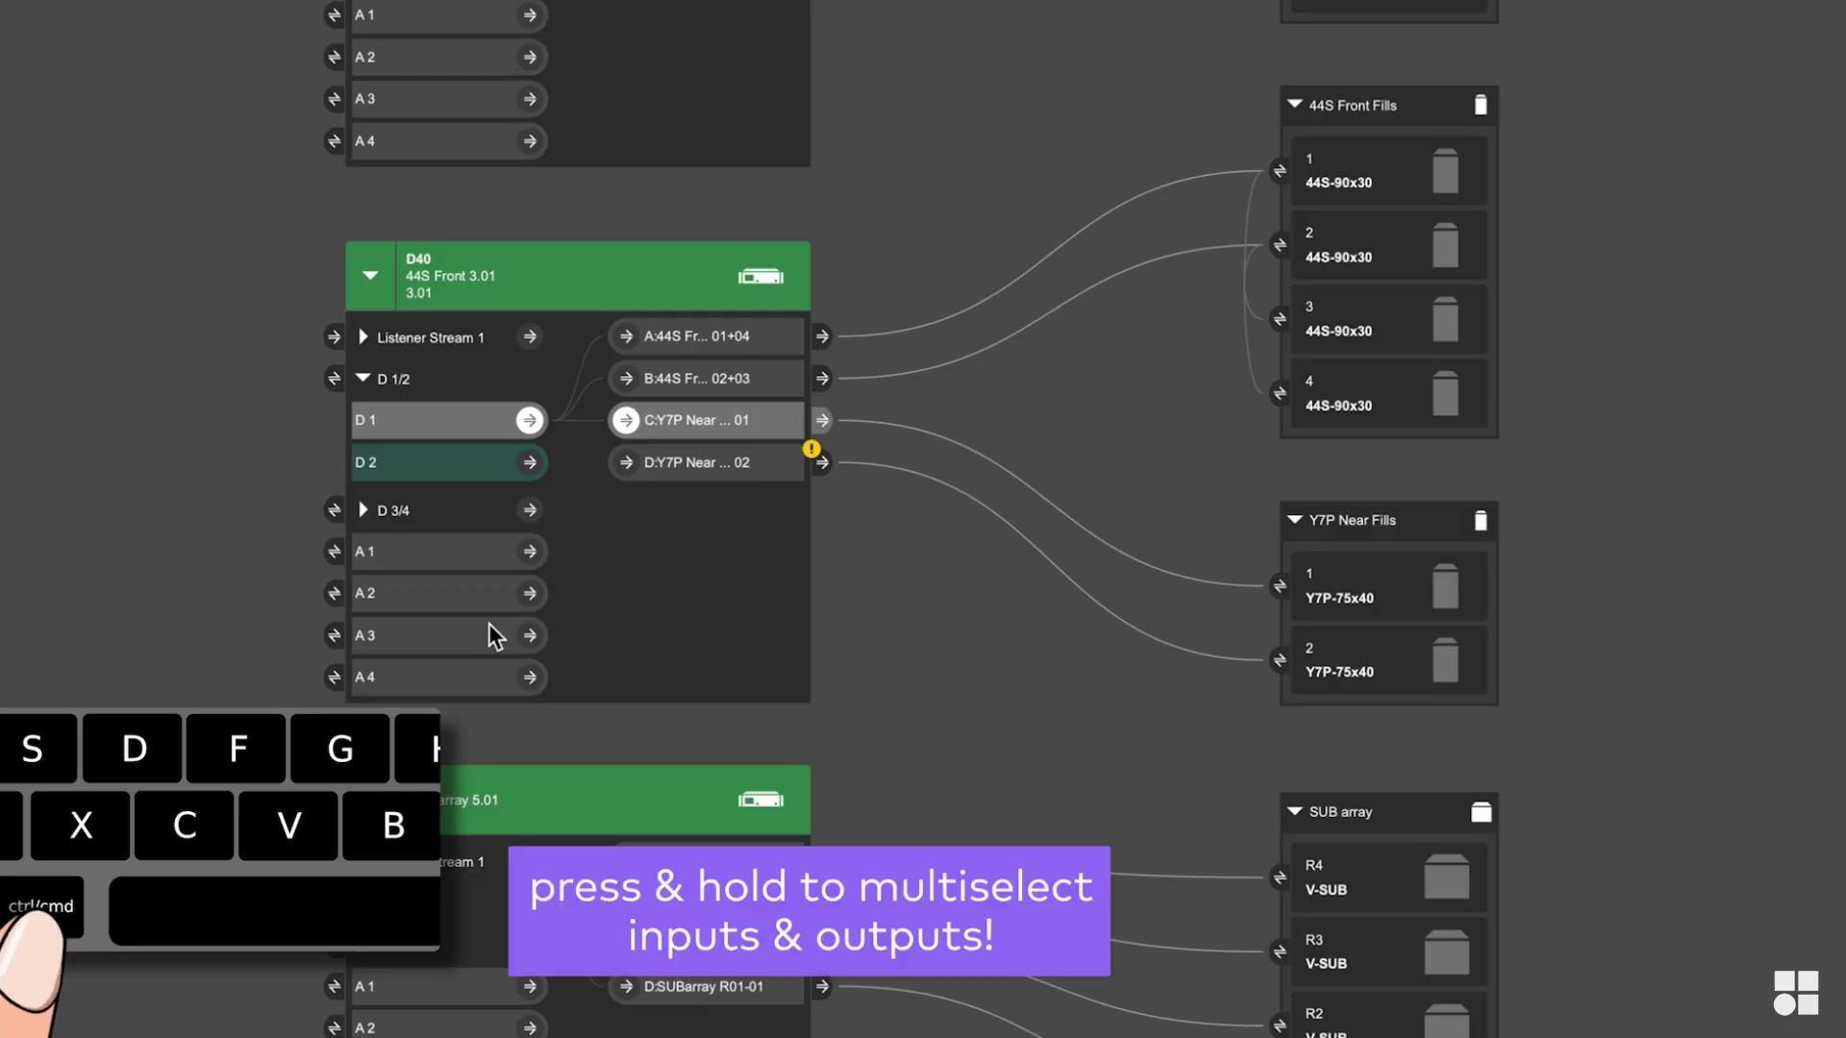
# - Add patches from inputs D 1 and D 2 to the D:Y7P Near 02 output
pyautogui.keyDown('ctrl'); pyautogui.click(510, 471); pyautogui.keyUp('ctrl')
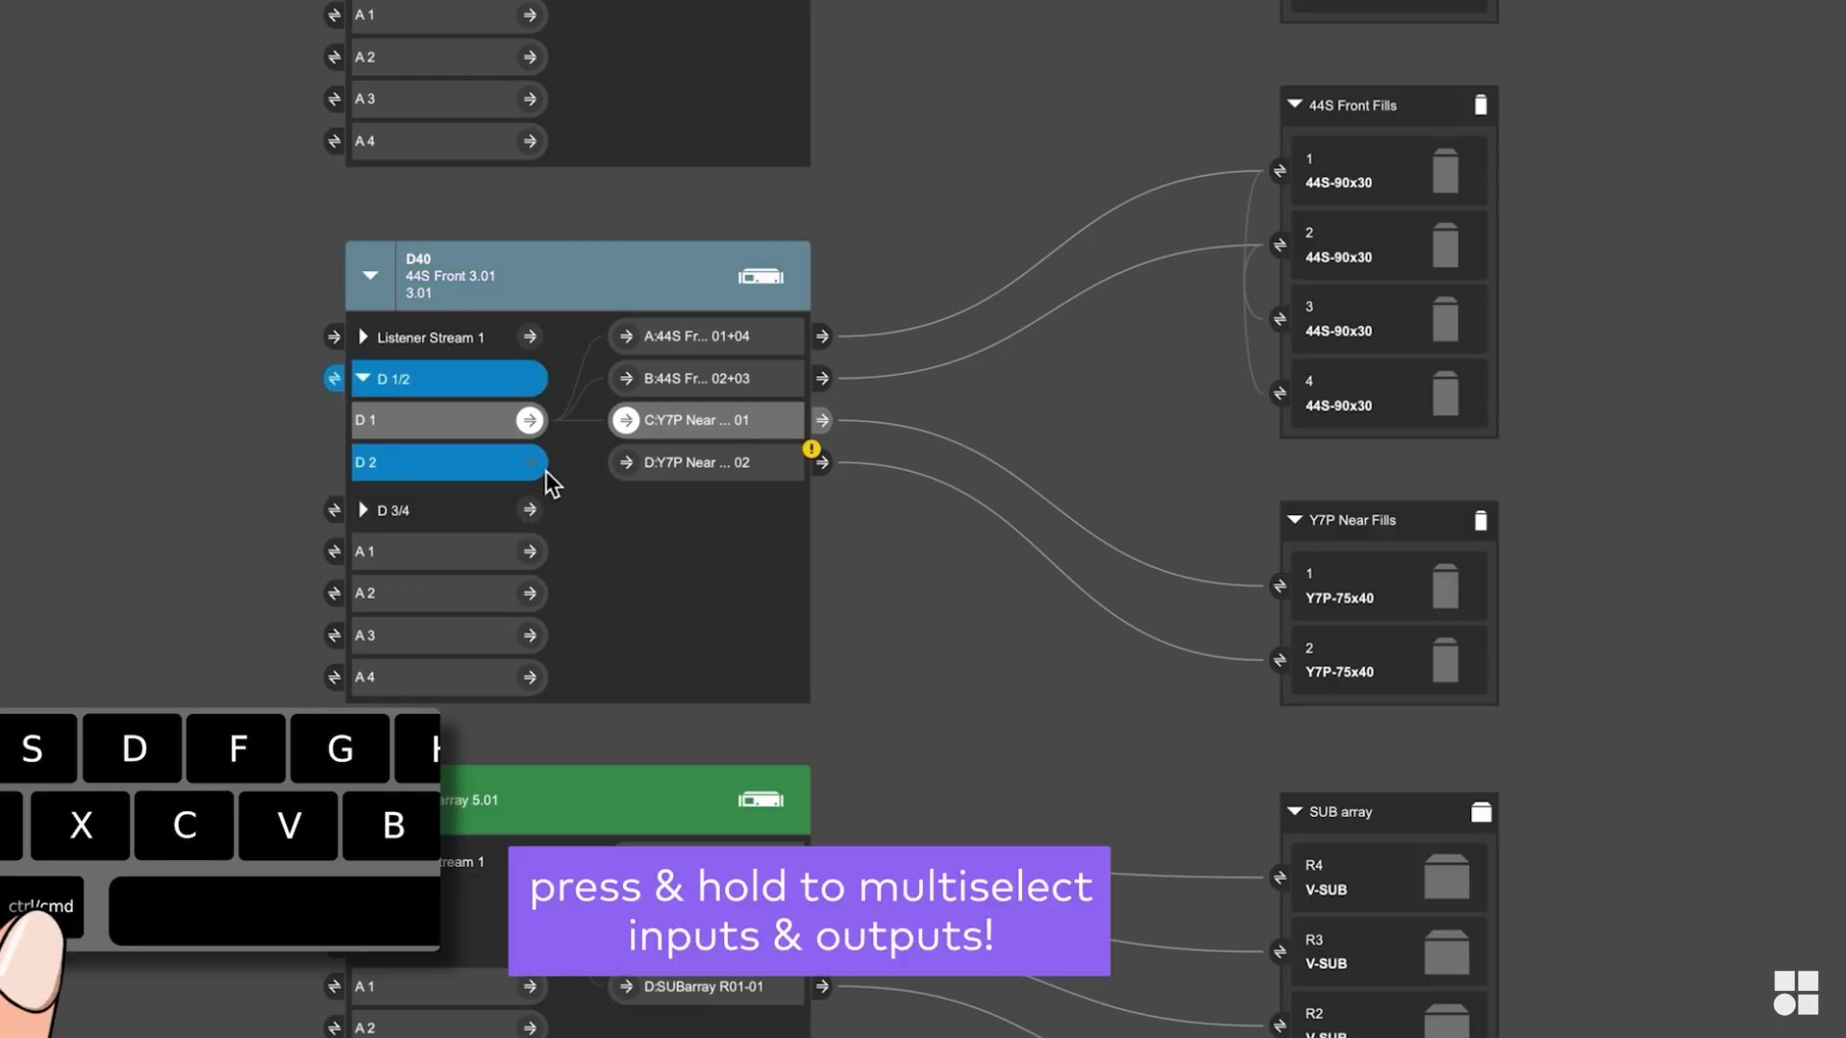
pyautogui.keyDown('ctrl'); pyautogui.click(650, 471); pyautogui.keyUp('ctrl')
pyautogui.press('v')
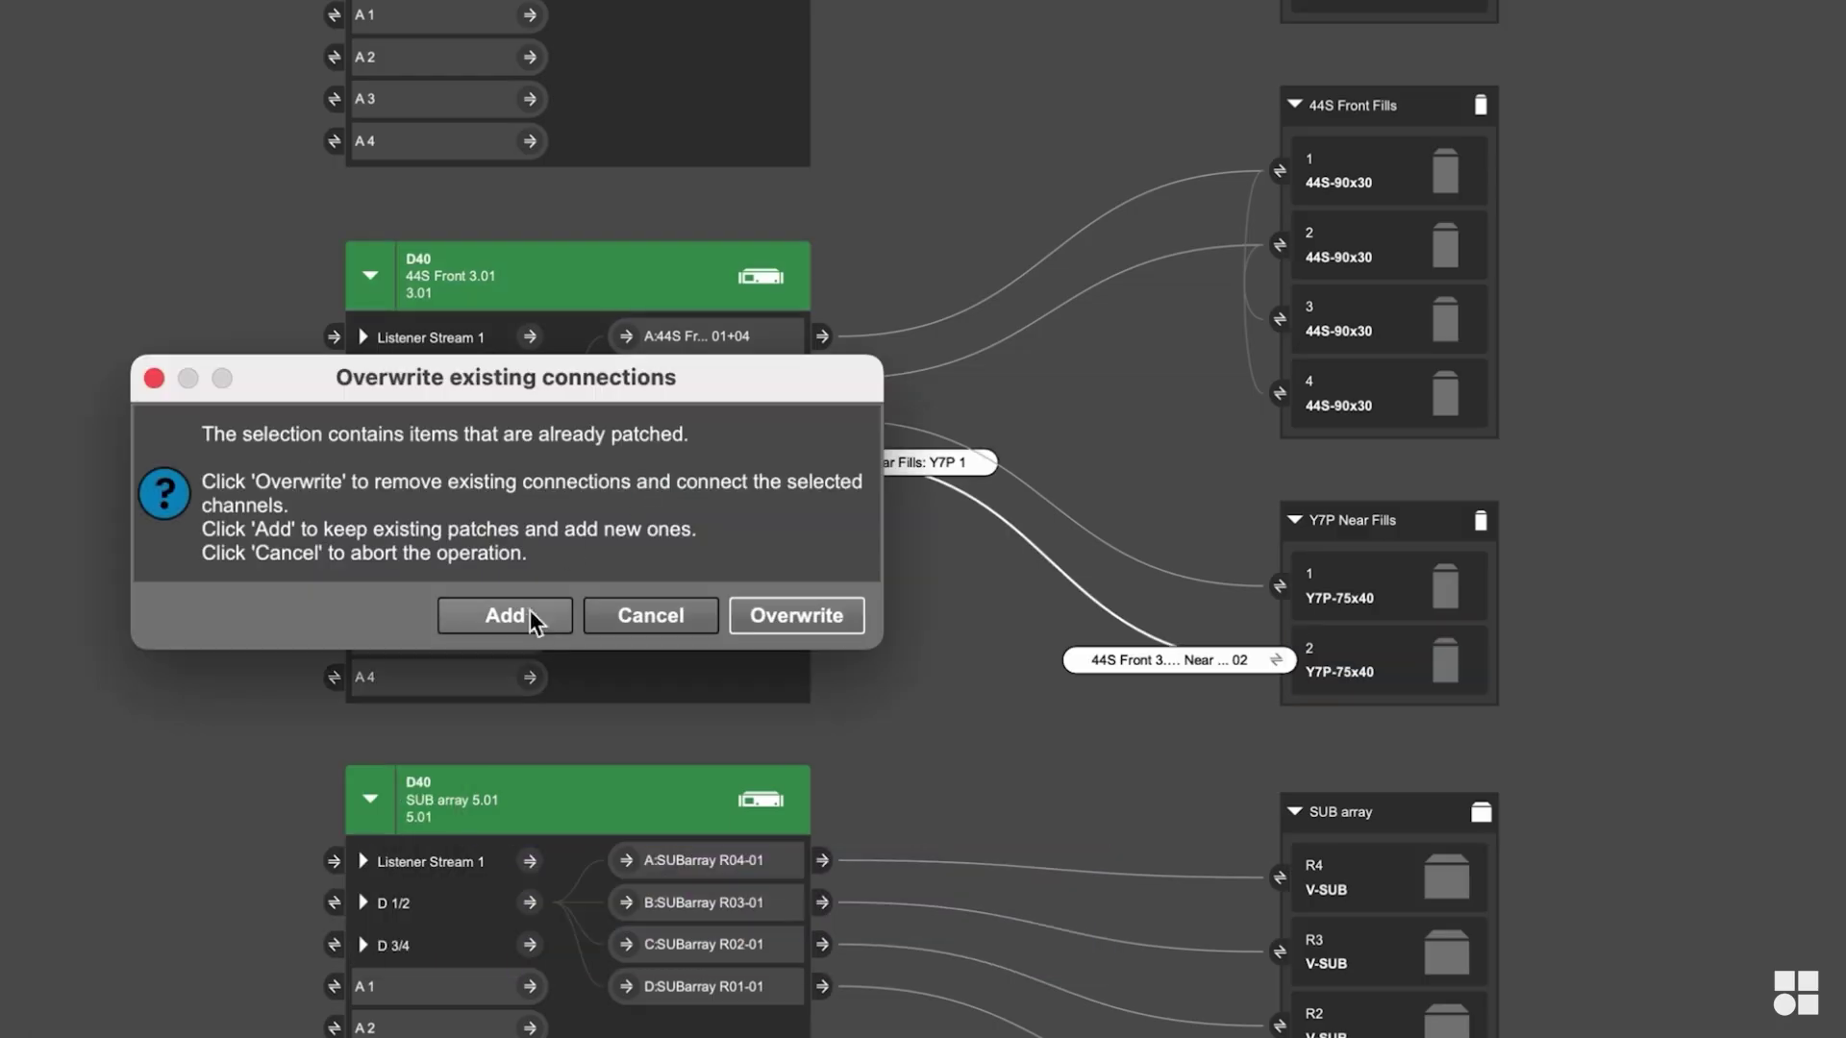
pyautogui.click(527, 616)
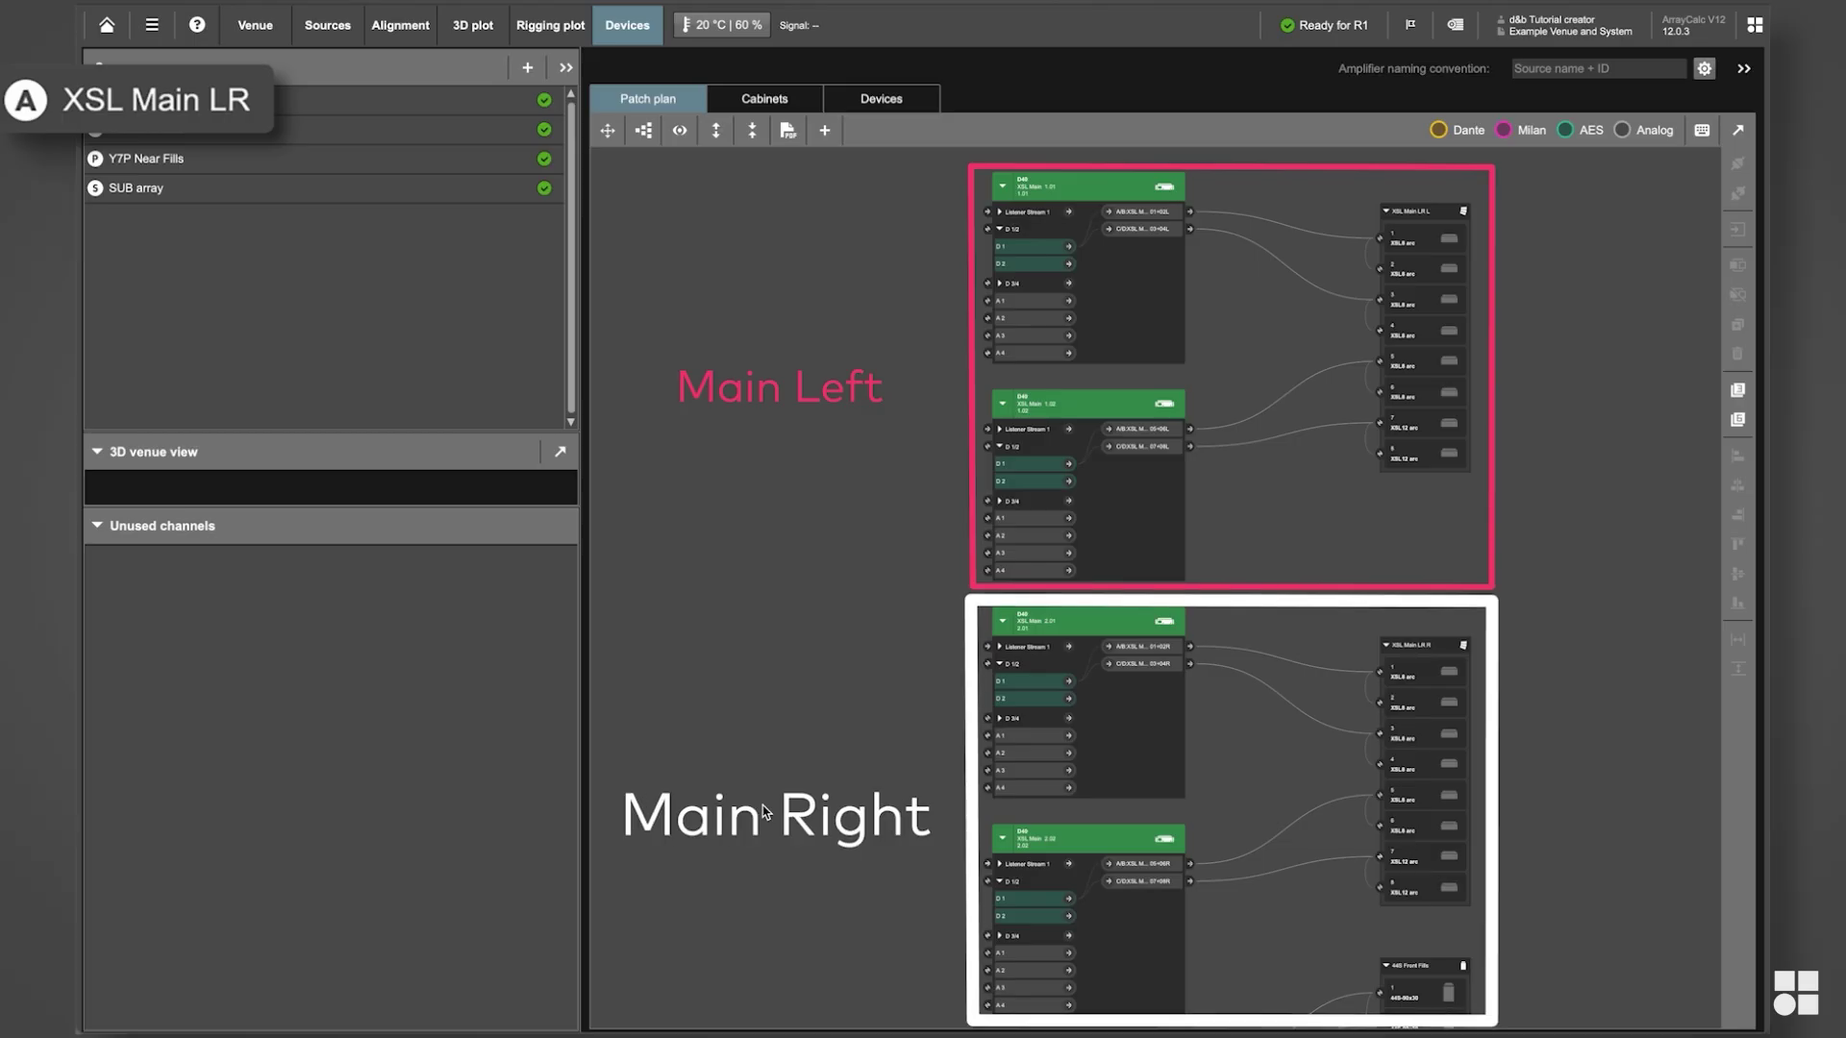
# - Remove the existing input patches from the XSL Main outputs
pyautogui.click(856, 335)
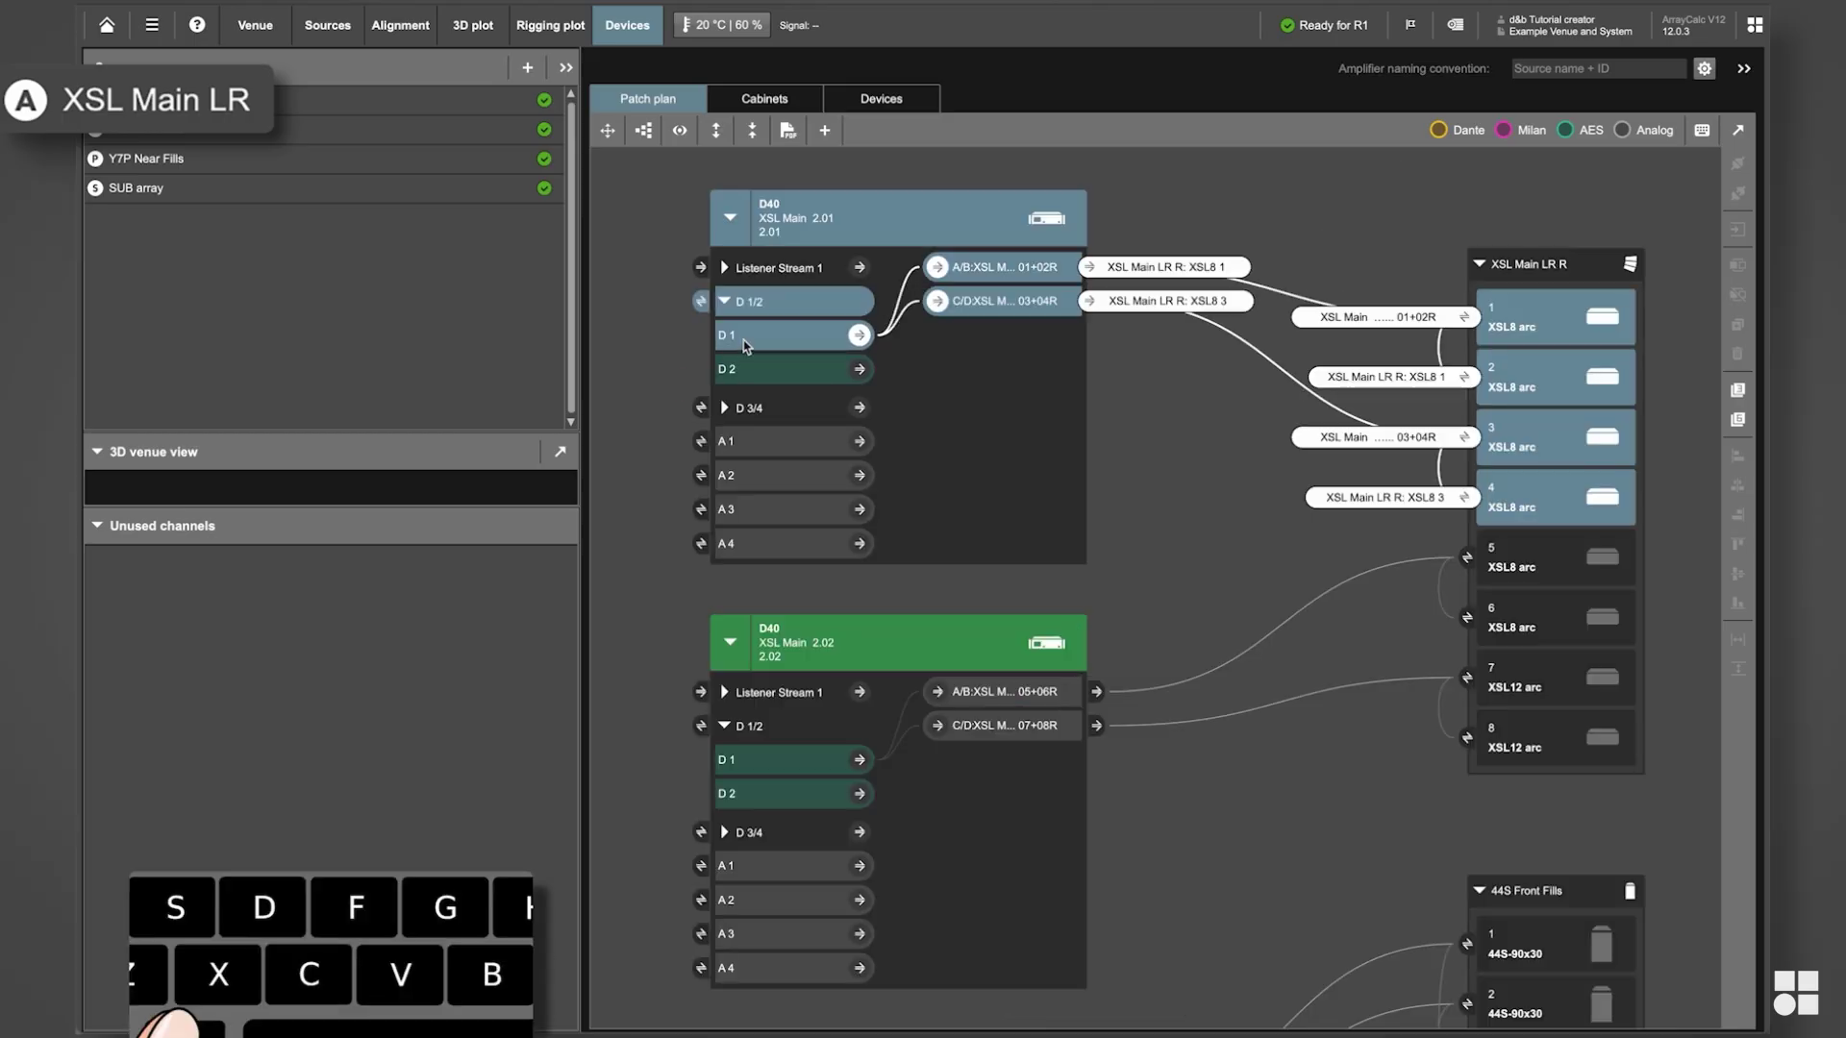
pyautogui.keyDown('ctrl'); pyautogui.click(977, 282); pyautogui.keyUp('ctrl')
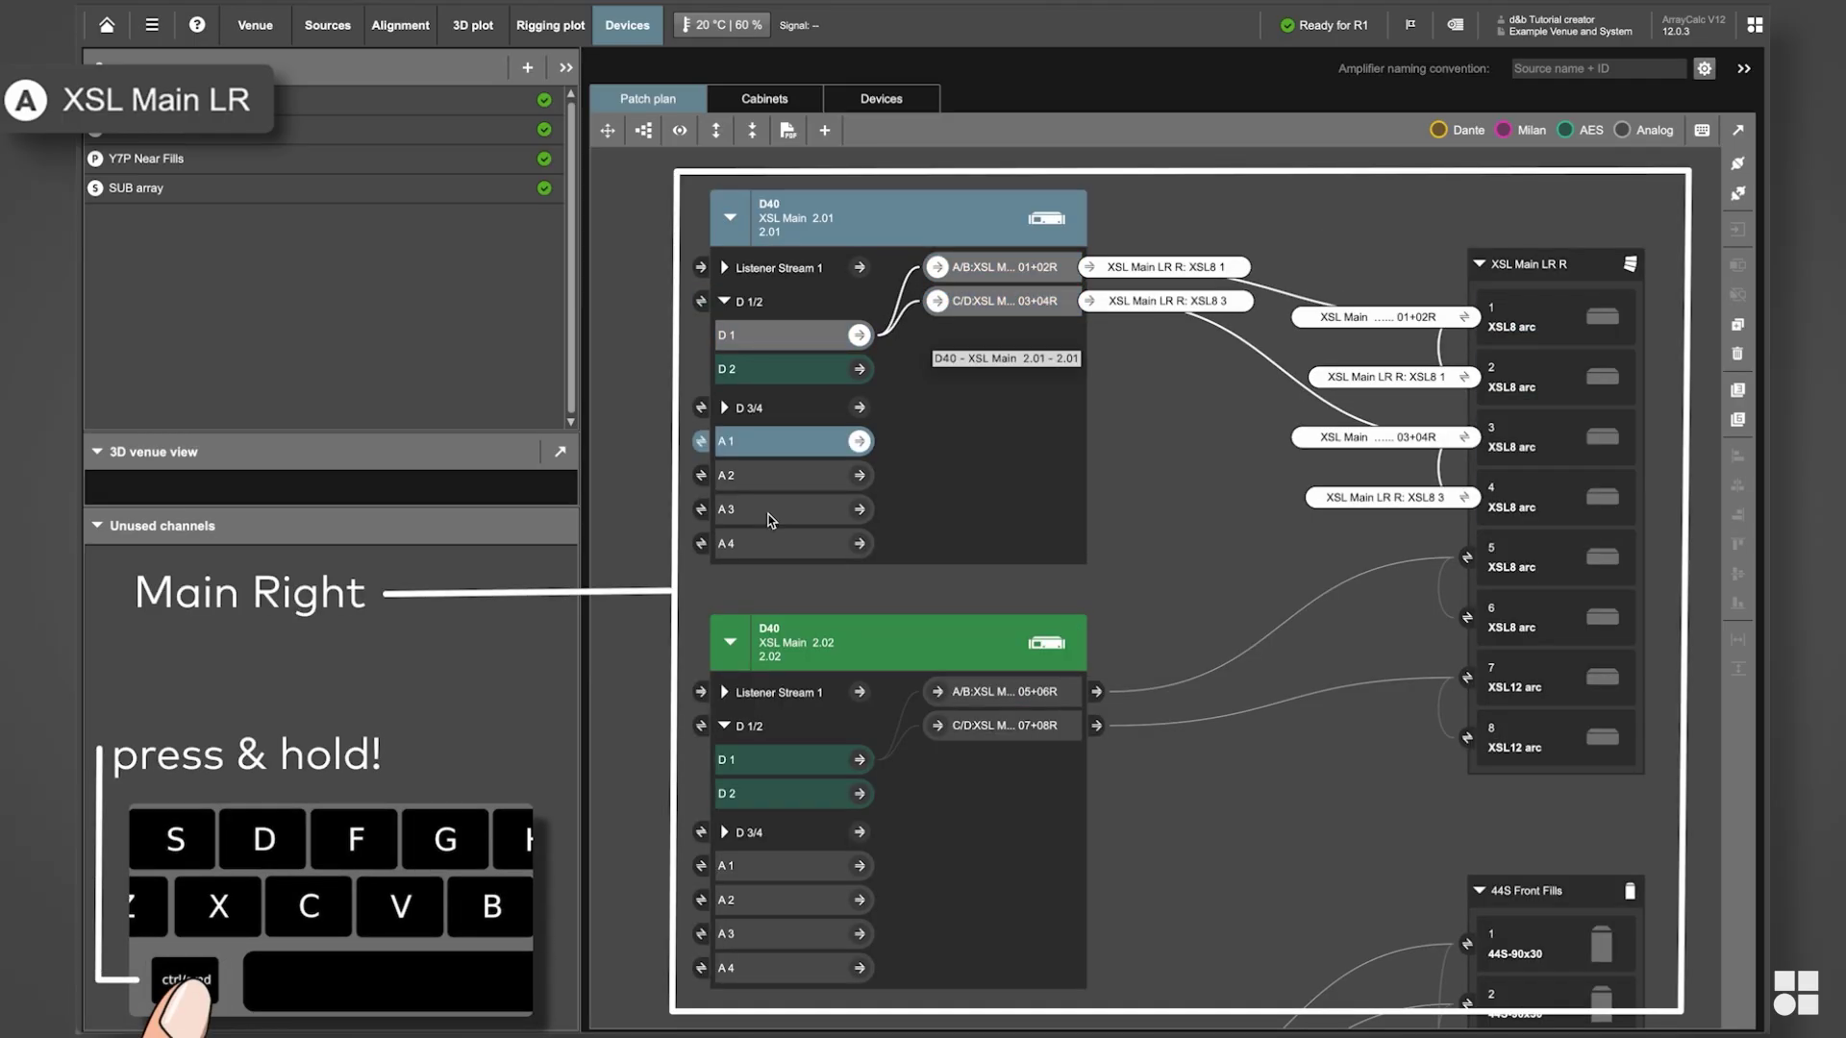
pyautogui.click(733, 760)
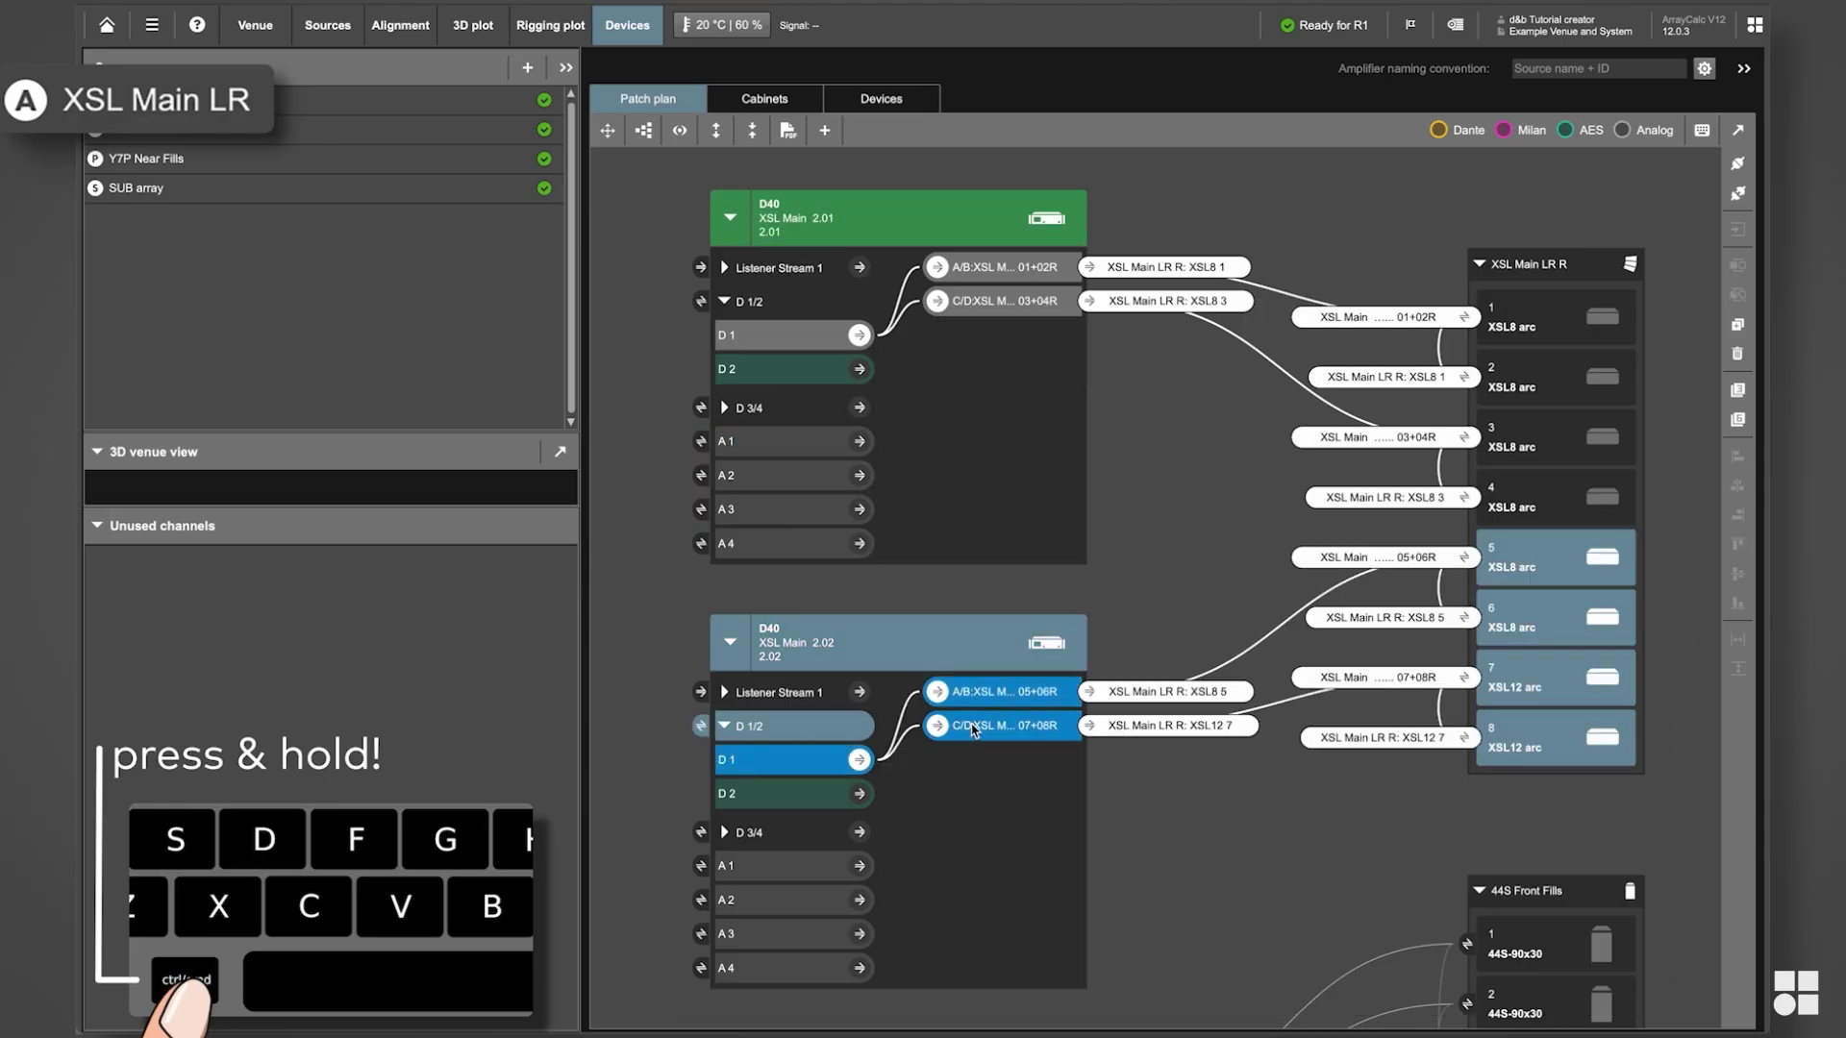
pyautogui.click(1133, 816)
pyautogui.press('d')
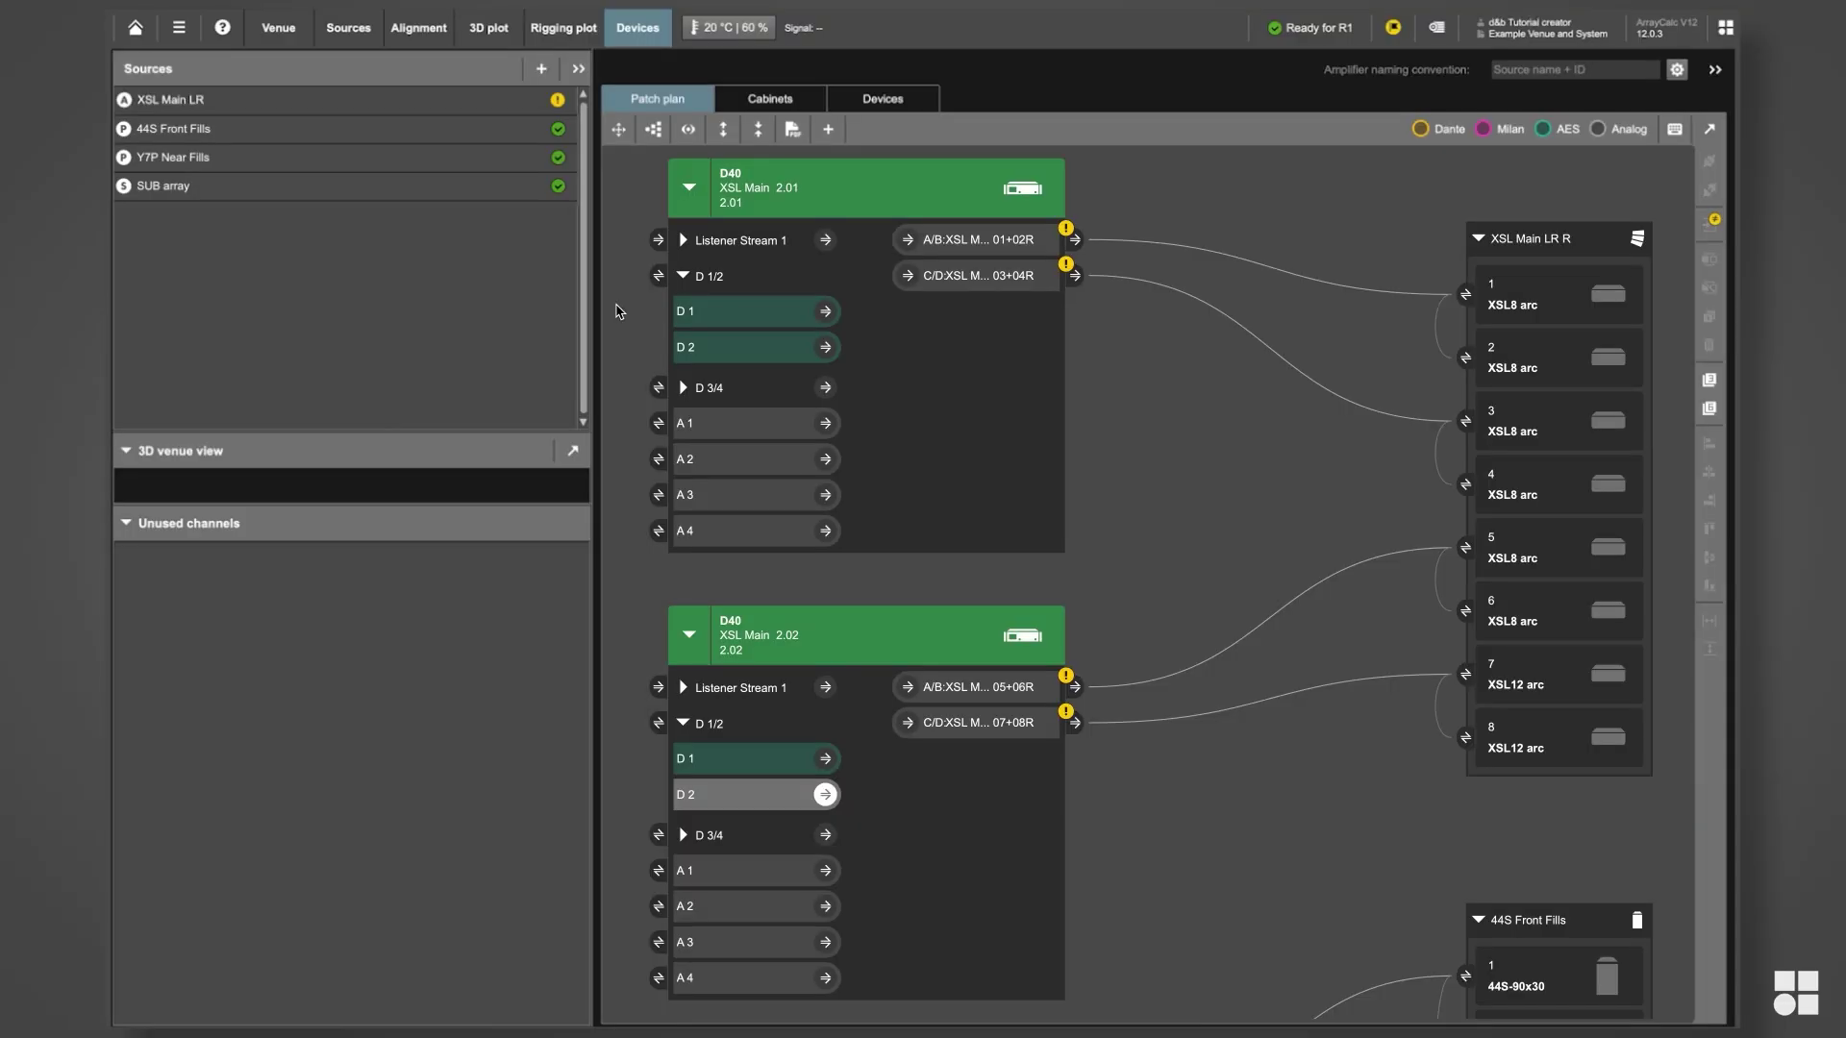
# - Wire D 1 and D 2 to both A/B and C/D outputs of XSL Main 2.01
pyautogui.click(784, 310)
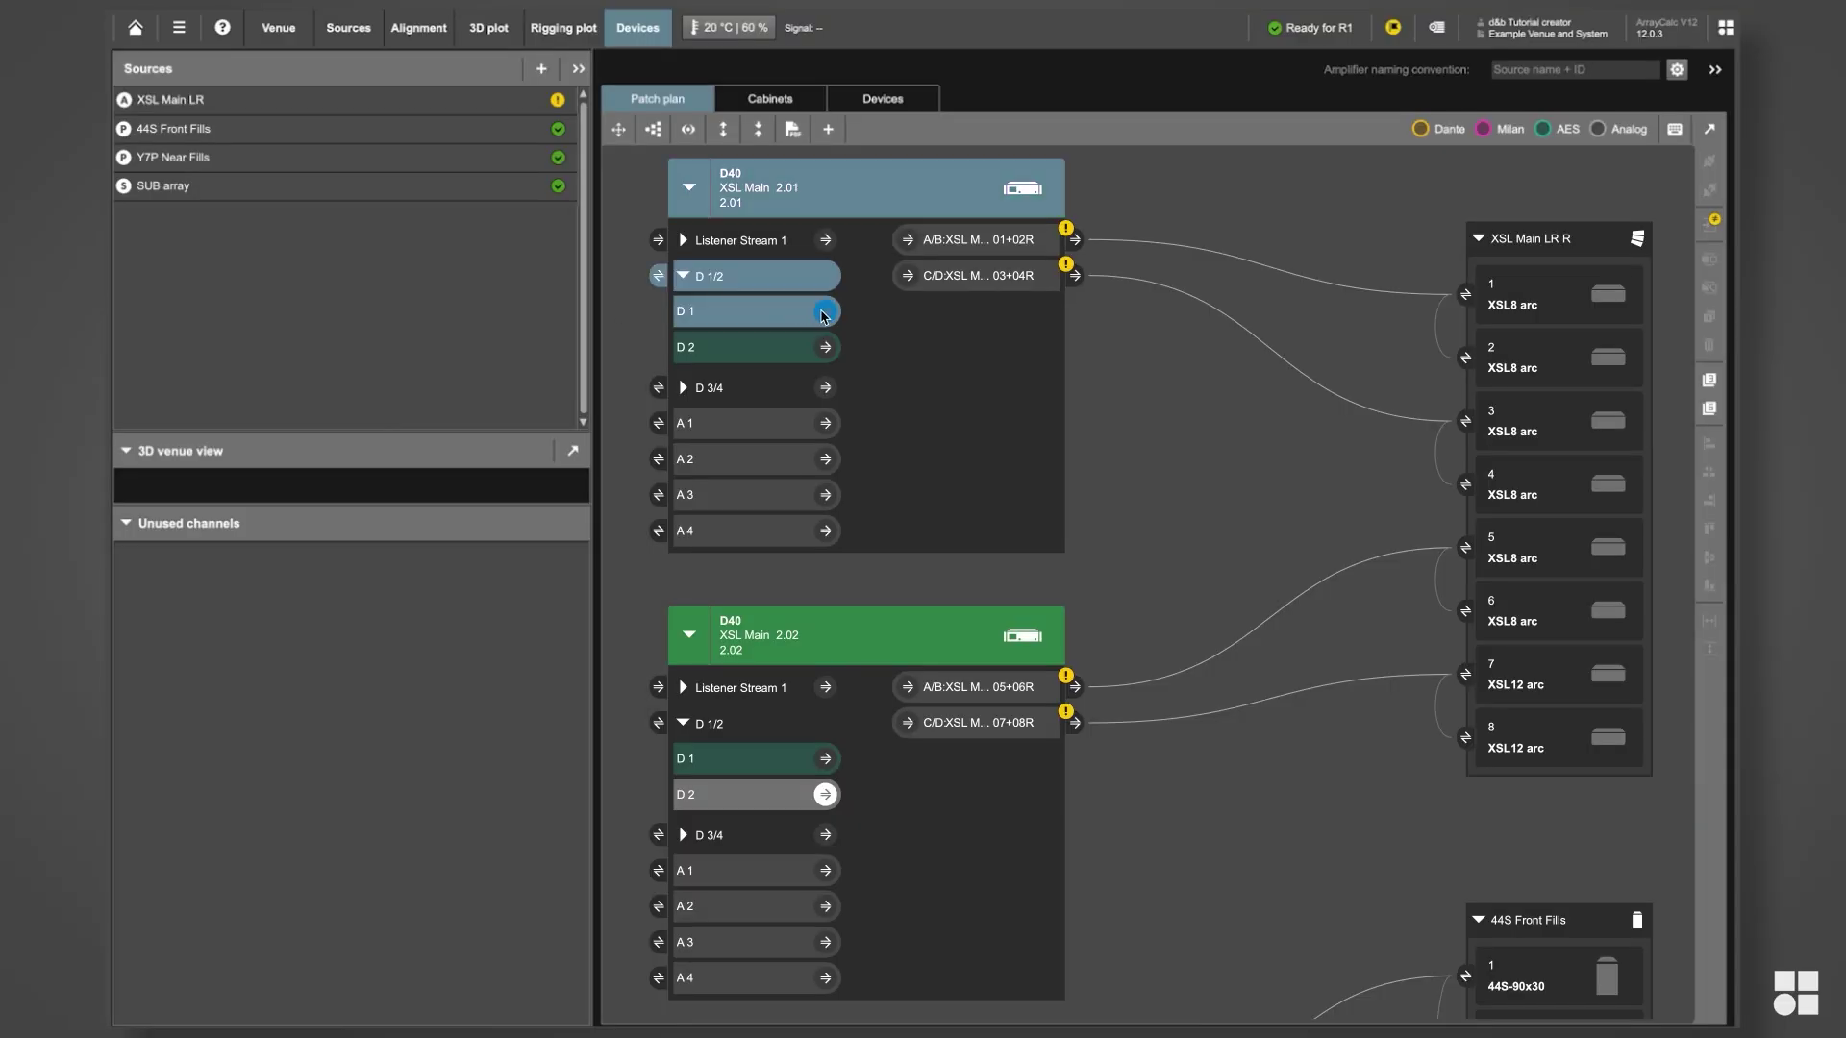
pyautogui.moveTo(826, 313); pyautogui.dragTo(908, 240)
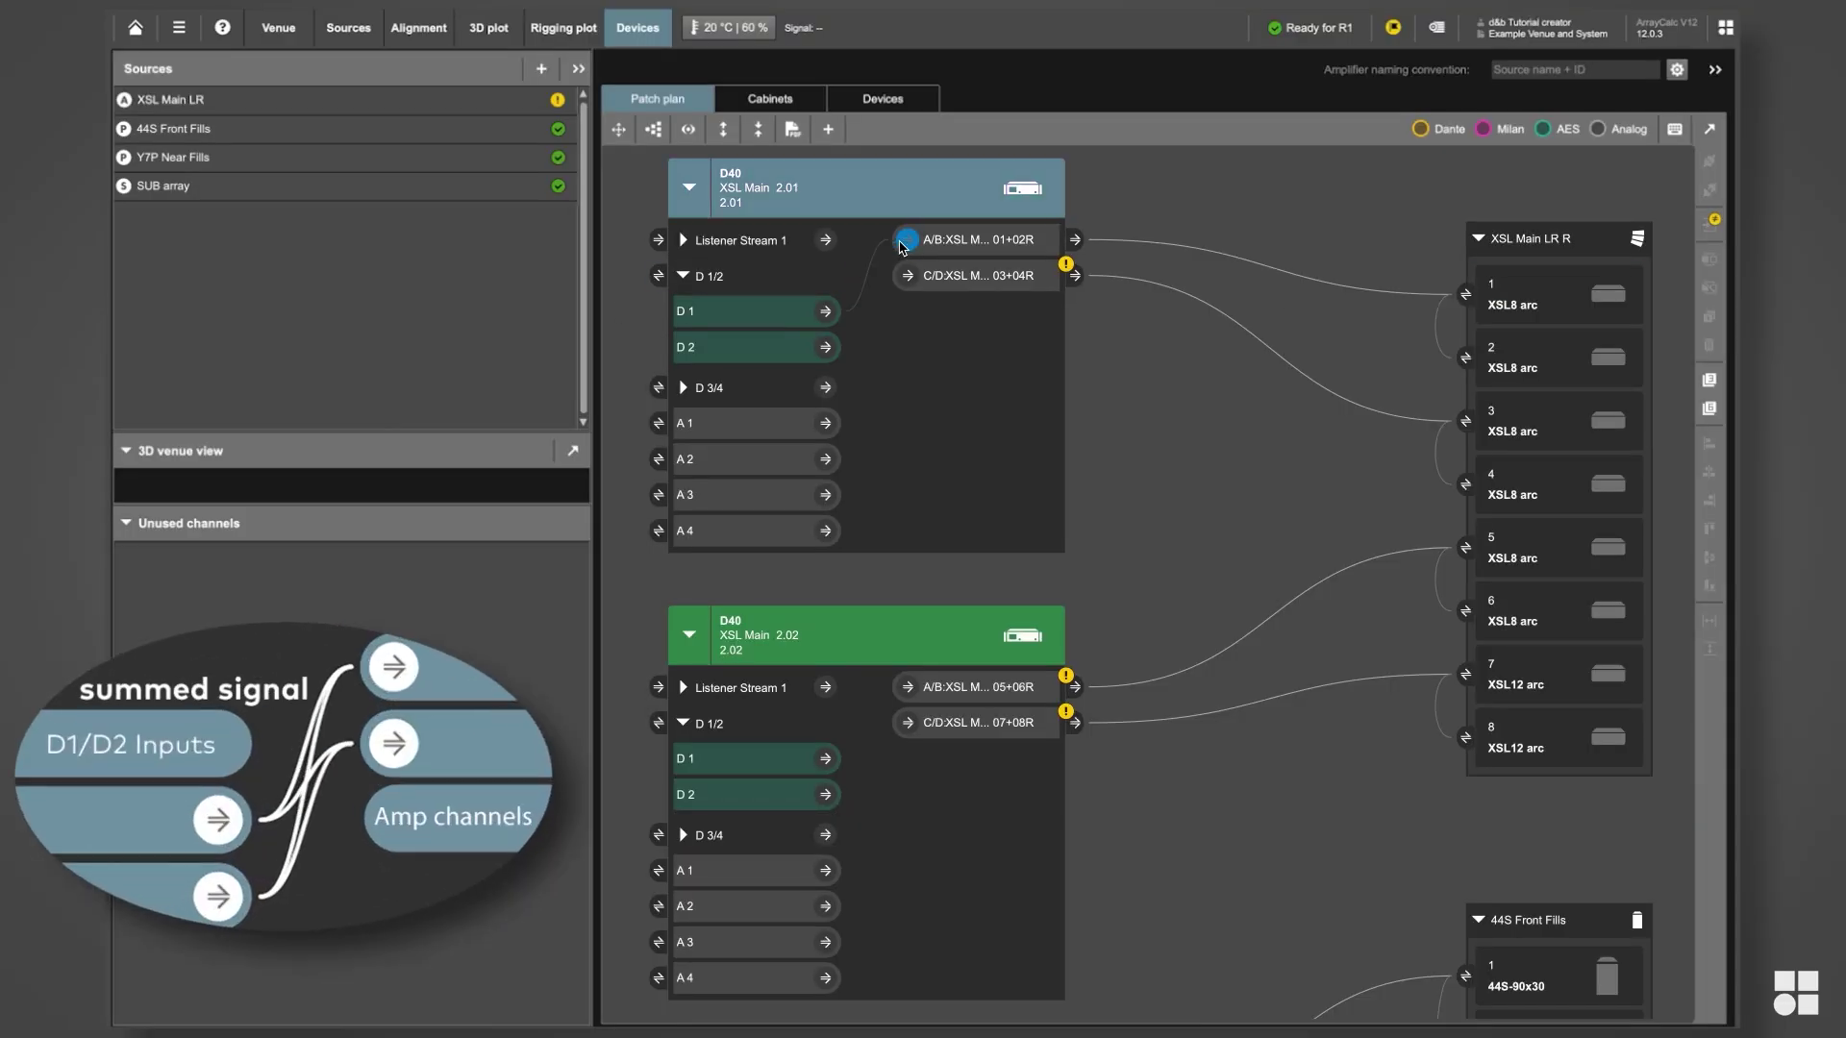
pyautogui.moveTo(827, 347); pyautogui.dragTo(908, 245)
pyautogui.moveTo(825, 311); pyautogui.dragTo(908, 276)
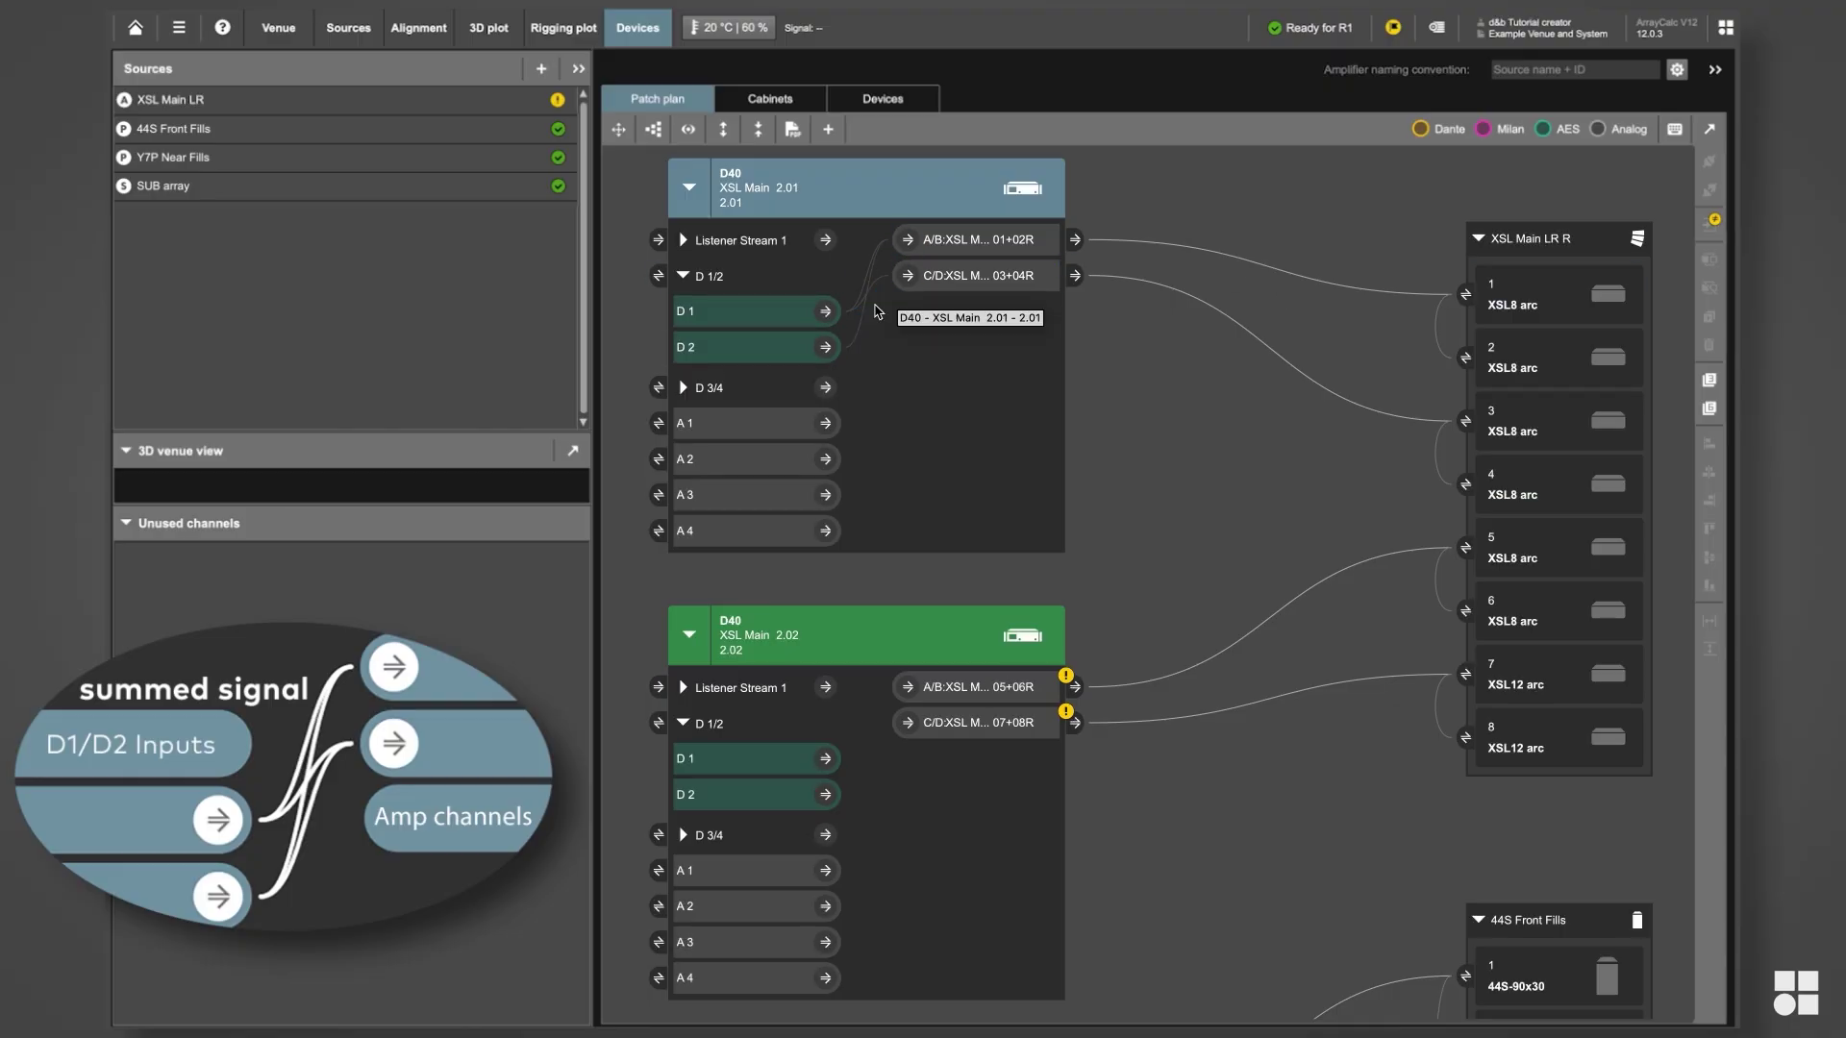
pyautogui.moveTo(825, 347)
pyautogui.mouseDown()
pyautogui.moveTo(883, 320)
pyautogui.moveTo(904, 282)
pyautogui.mouseUp()
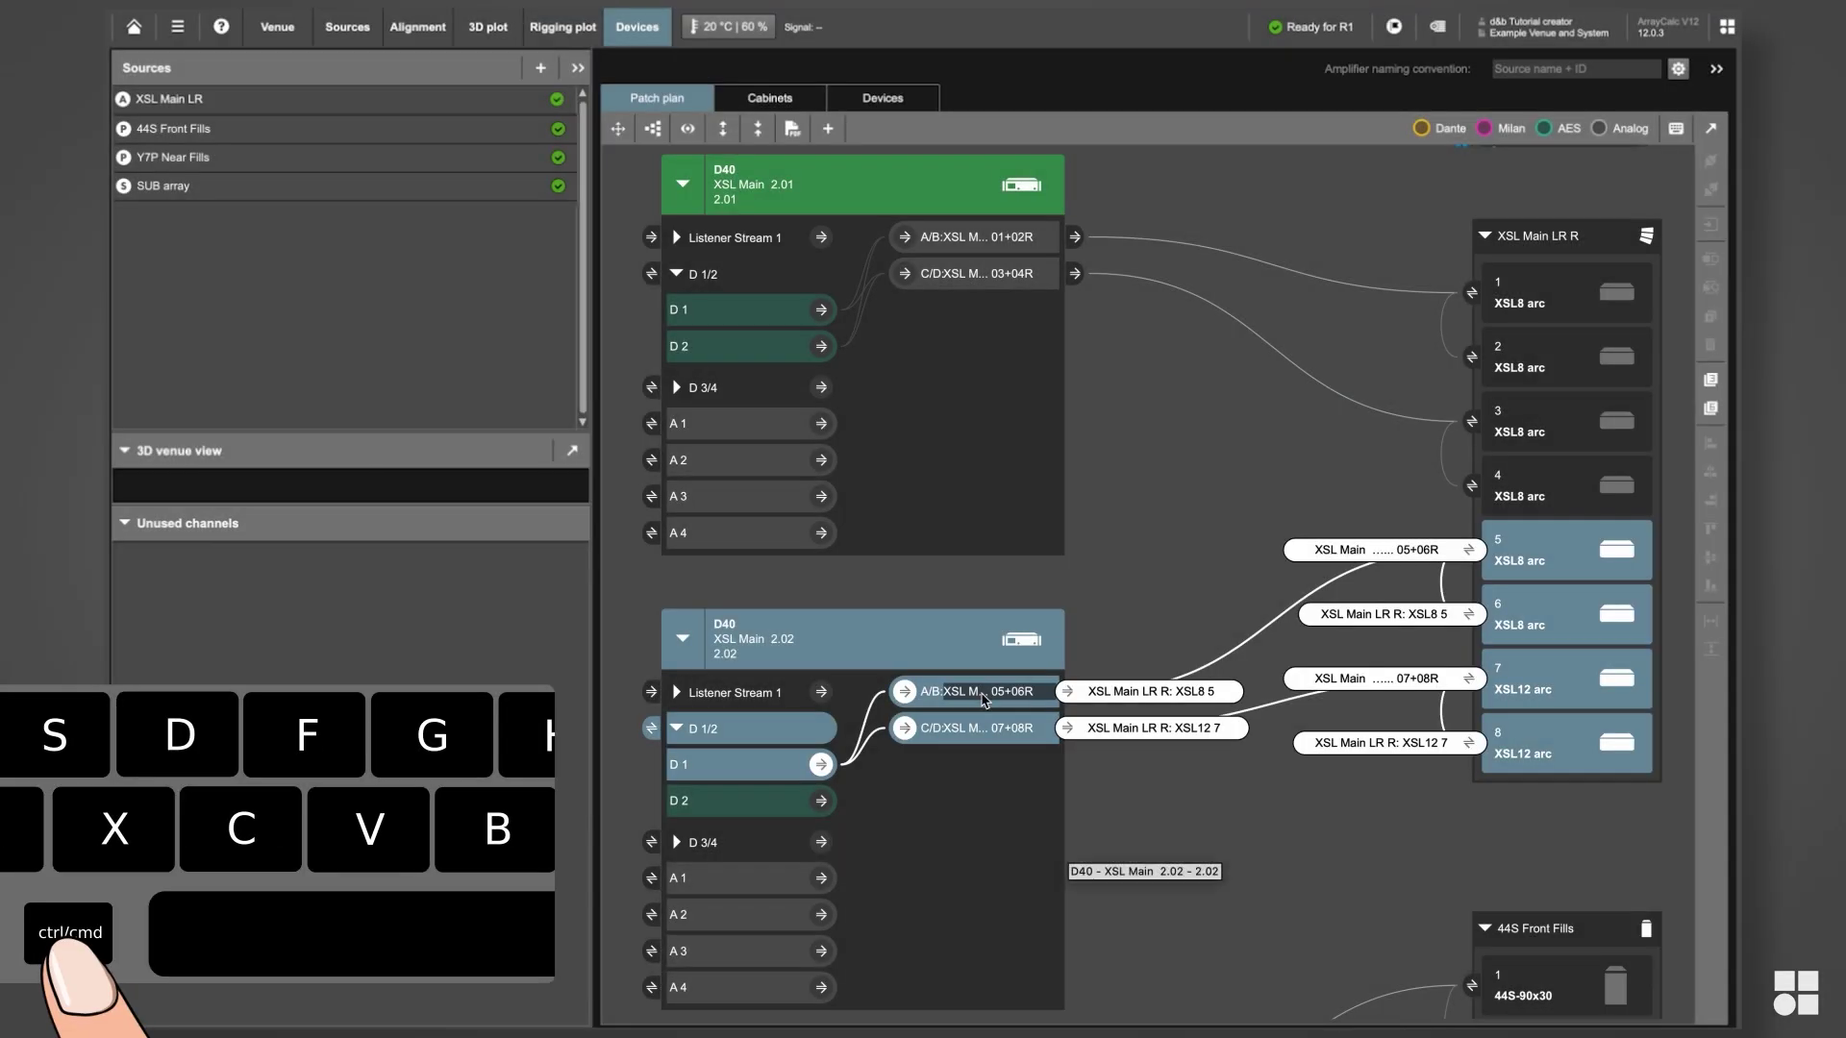
# - Patch D 2 to XSL Main 2.02 outputs A/B 05+06R and C/D 07+08R, keeping existing patches
pyautogui.keyDown('ctrl'); pyautogui.click(982, 692); pyautogui.keyUp('ctrl')
pyautogui.keyDown('ctrl'); pyautogui.click(976, 728); pyautogui.keyUp('ctrl')
pyautogui.keyDown('ctrl'); pyautogui.click(790, 798); pyautogui.keyUp('ctrl')
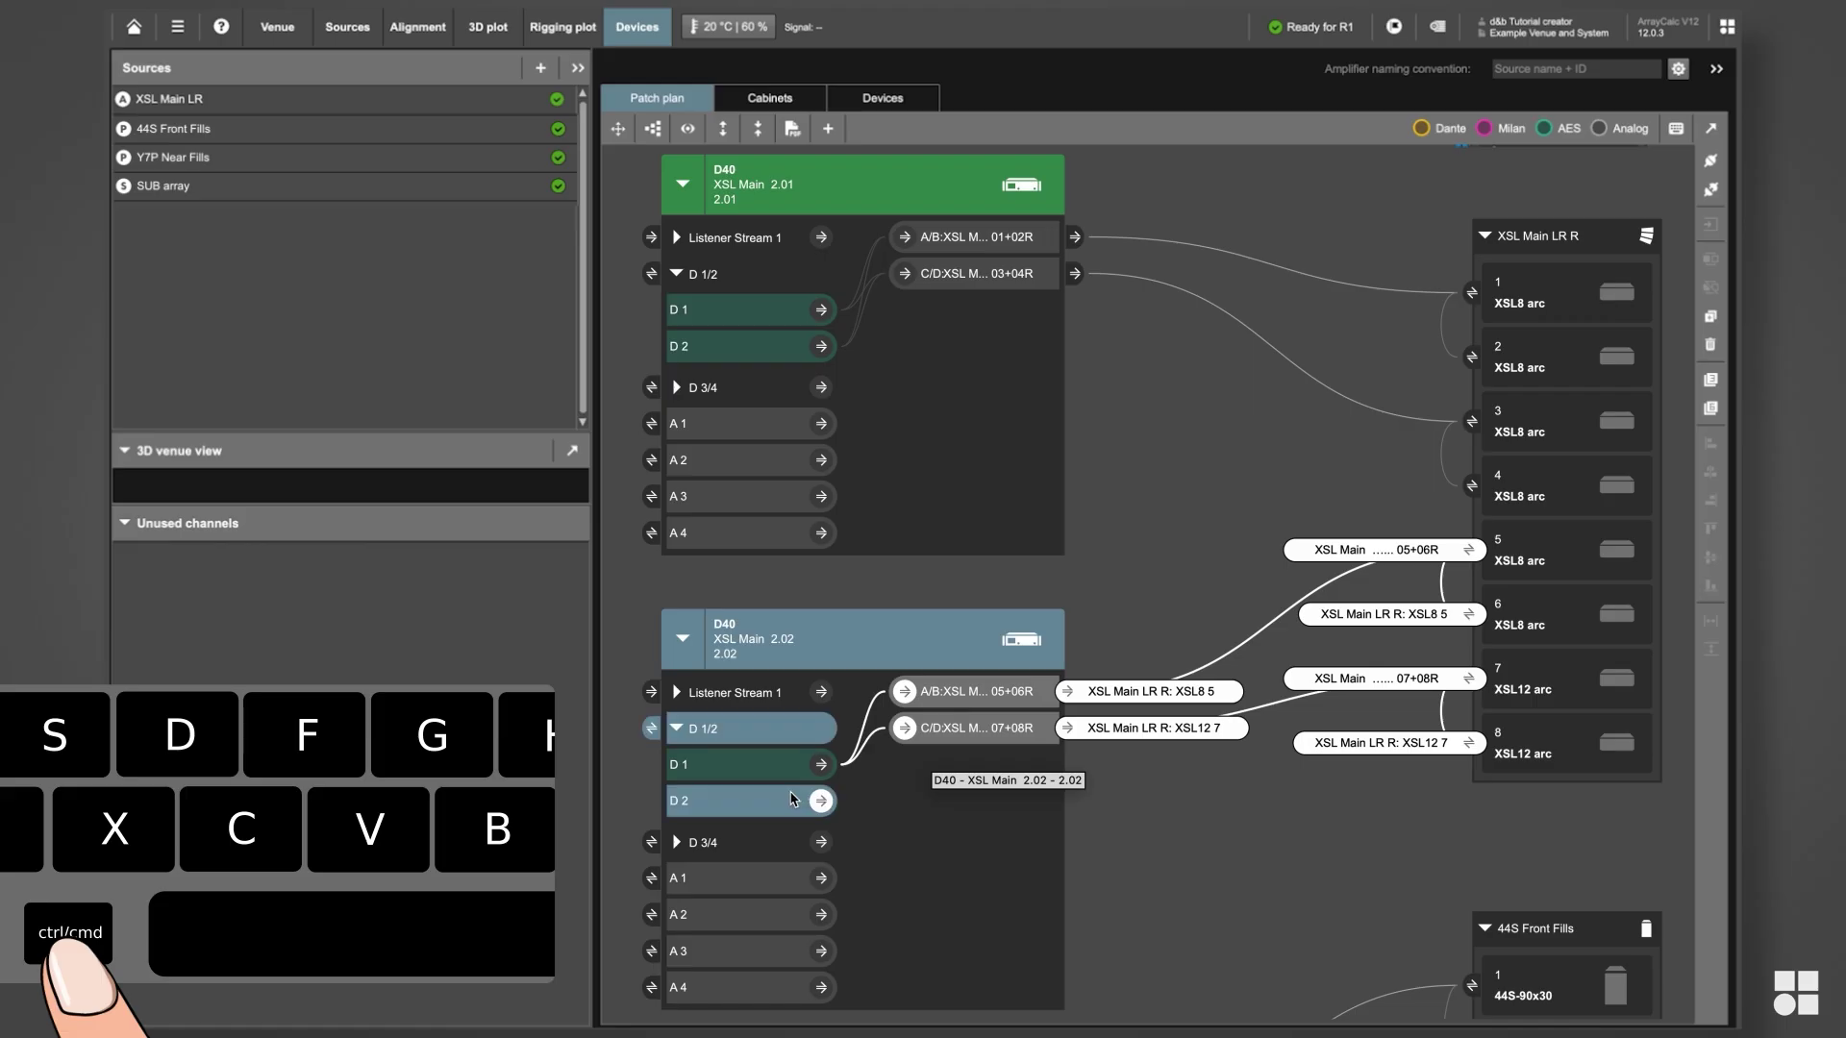
pyautogui.press('c')
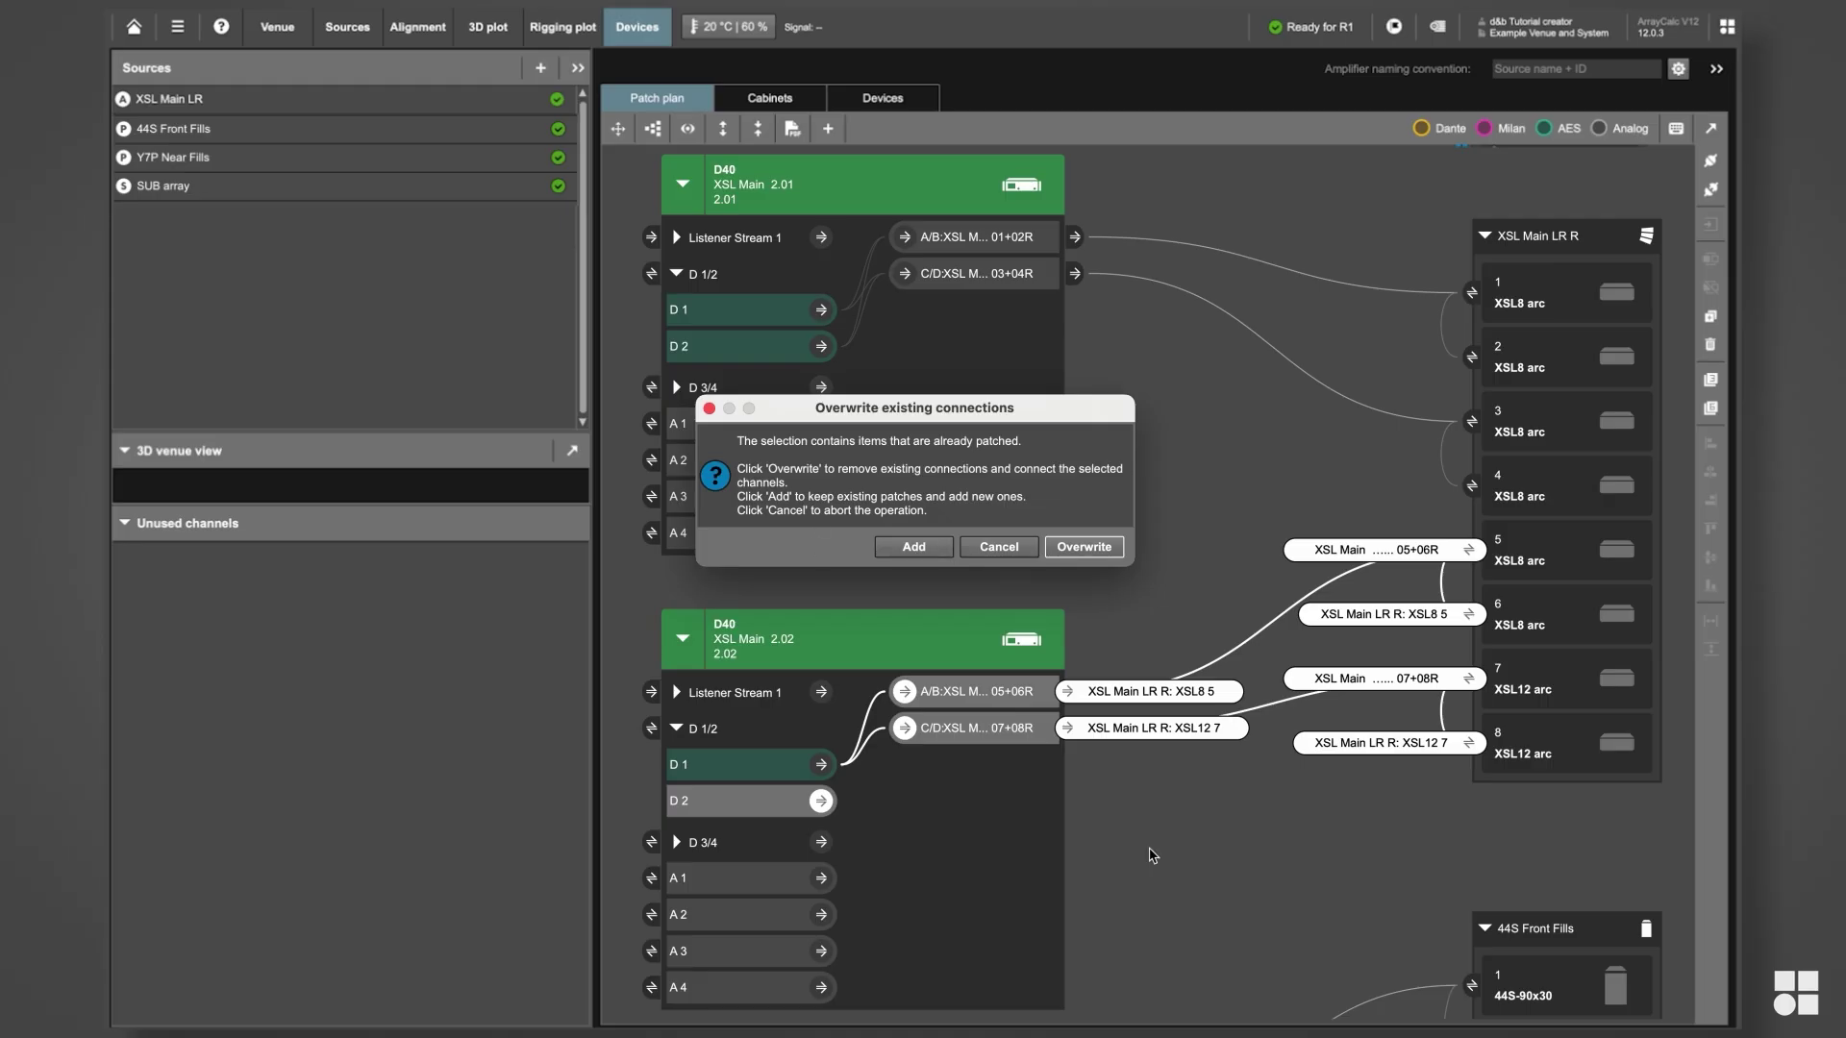
pyautogui.click(915, 547)
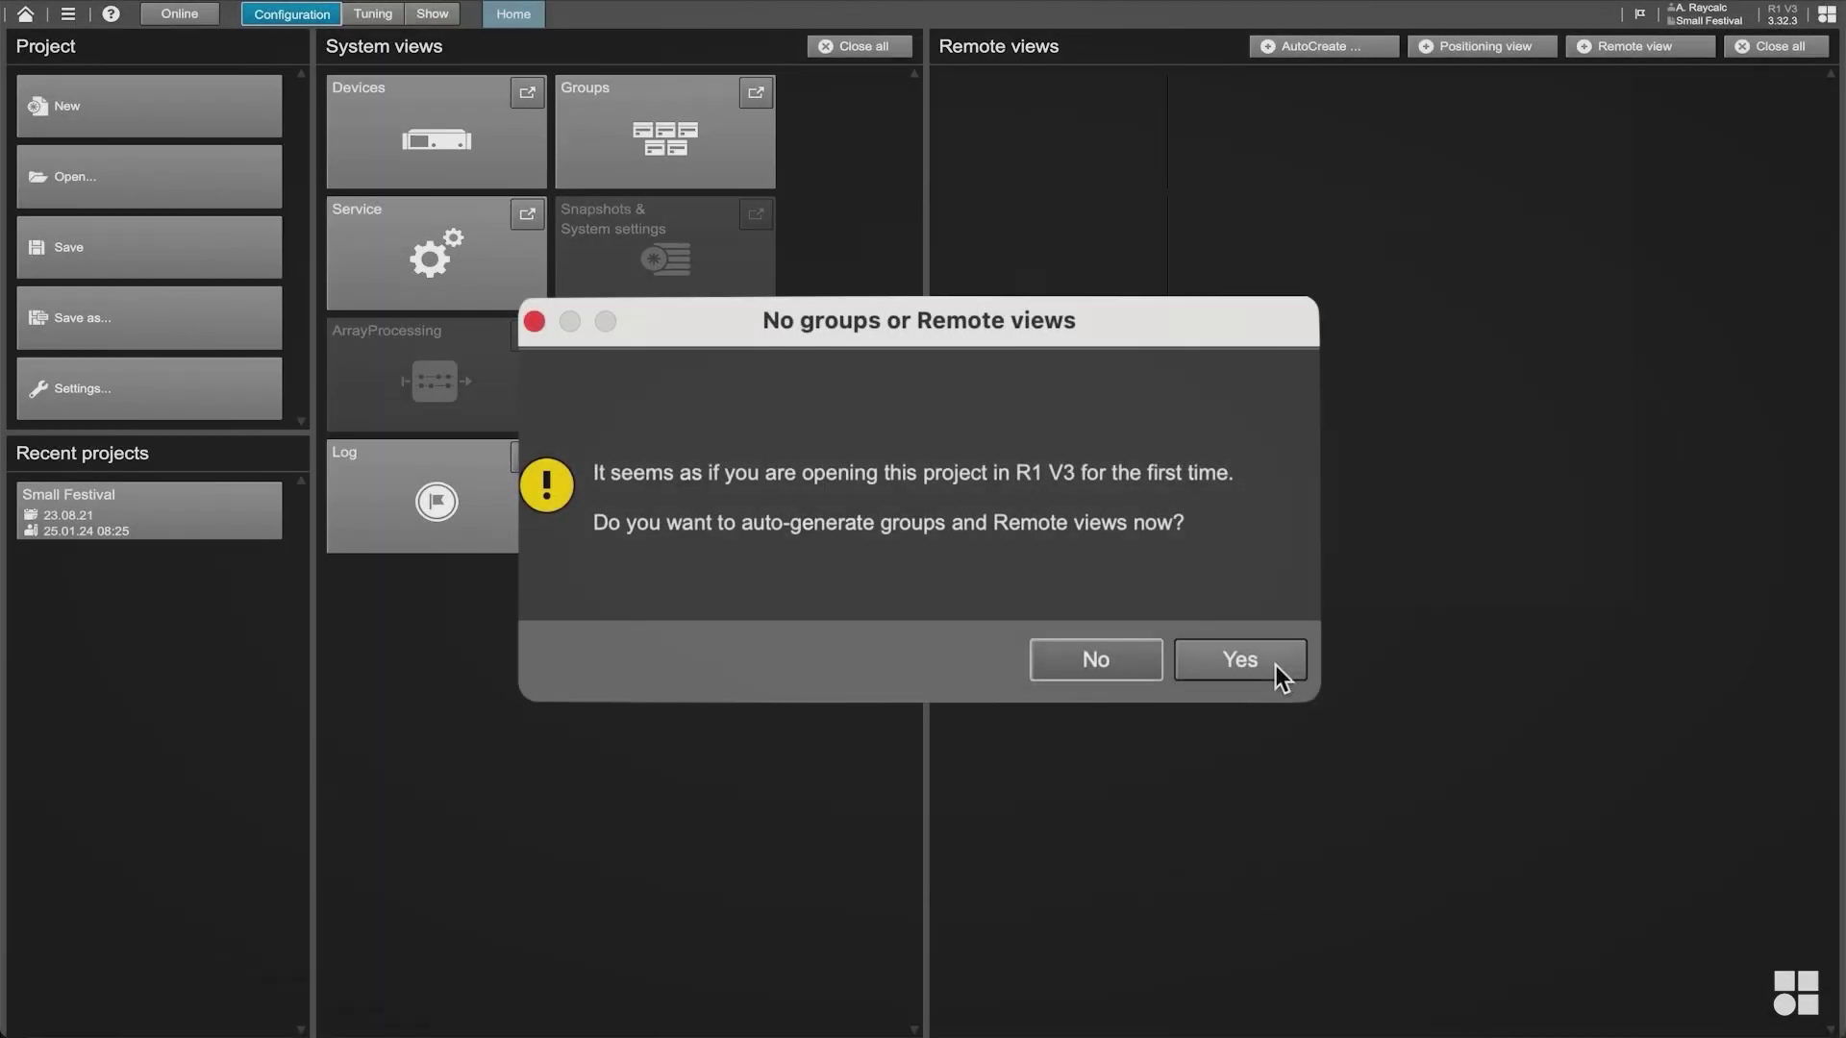
# - Accept auto-creating groups and Remote views for the Small Festival project
pyautogui.click(1276, 670)
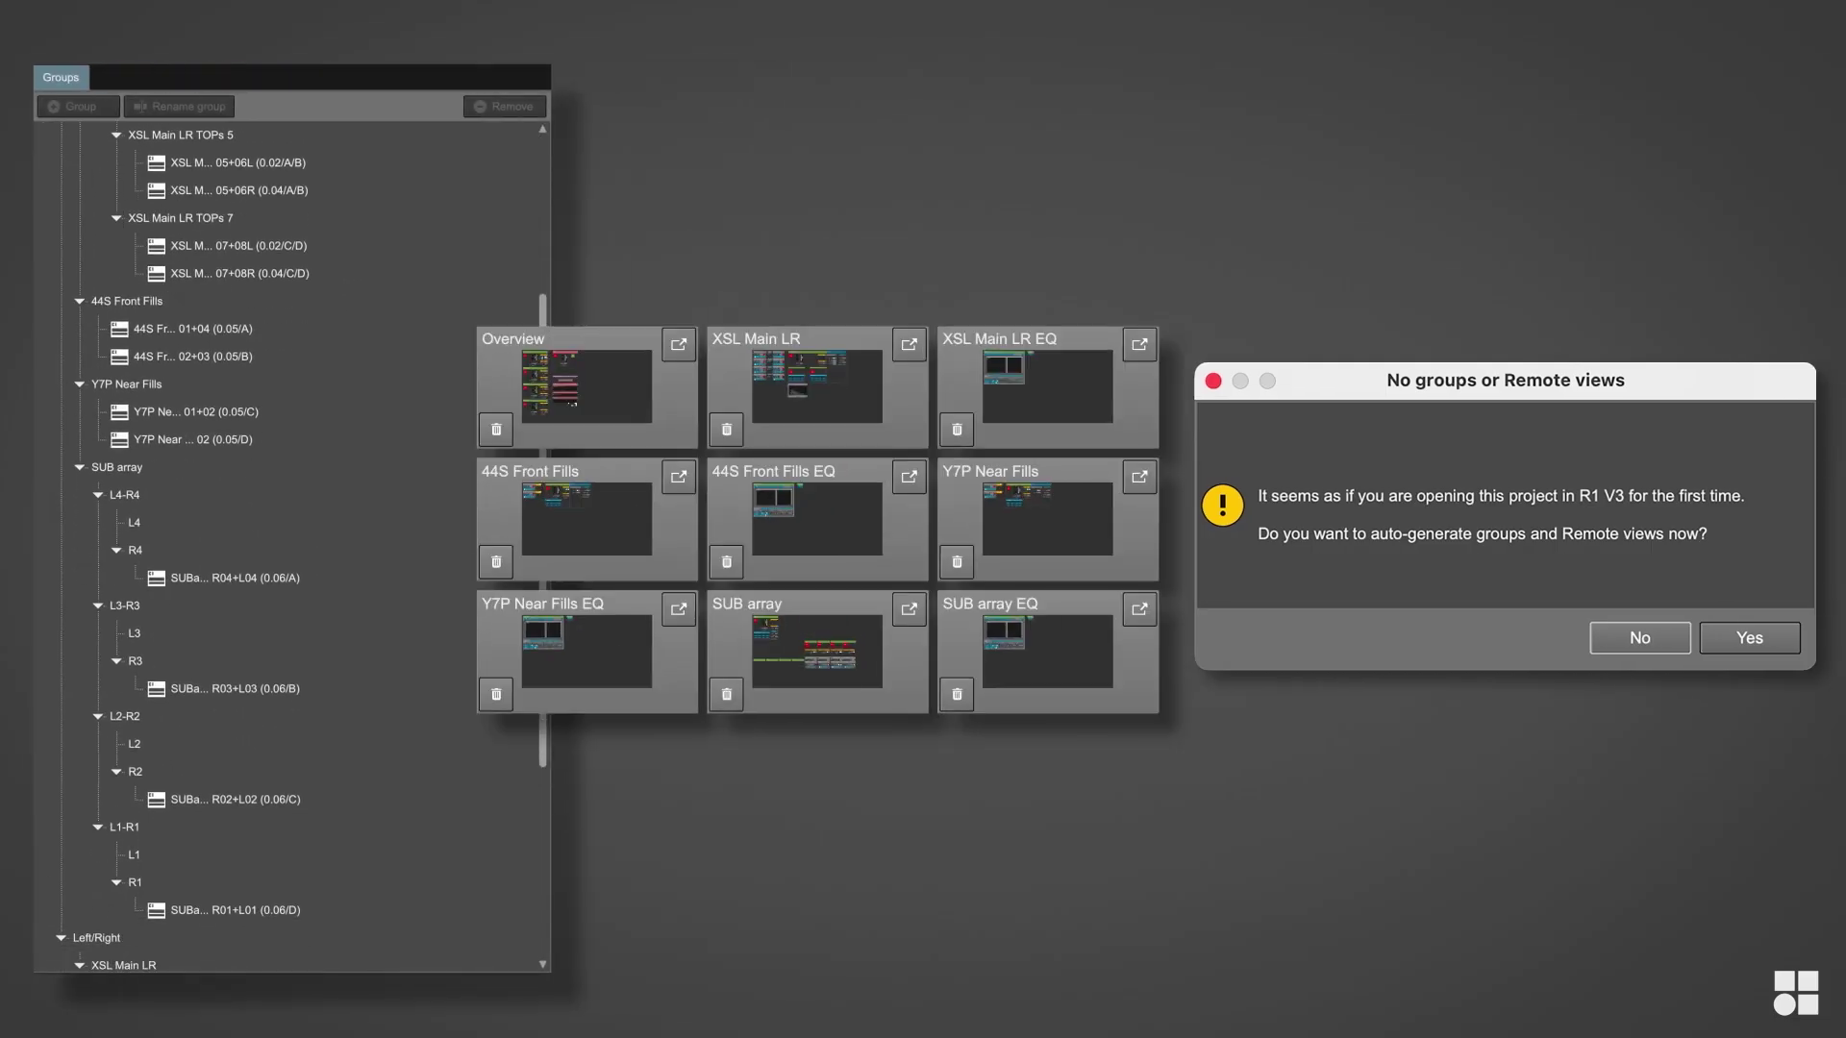
pyautogui.scroll(-10, 288, 539)
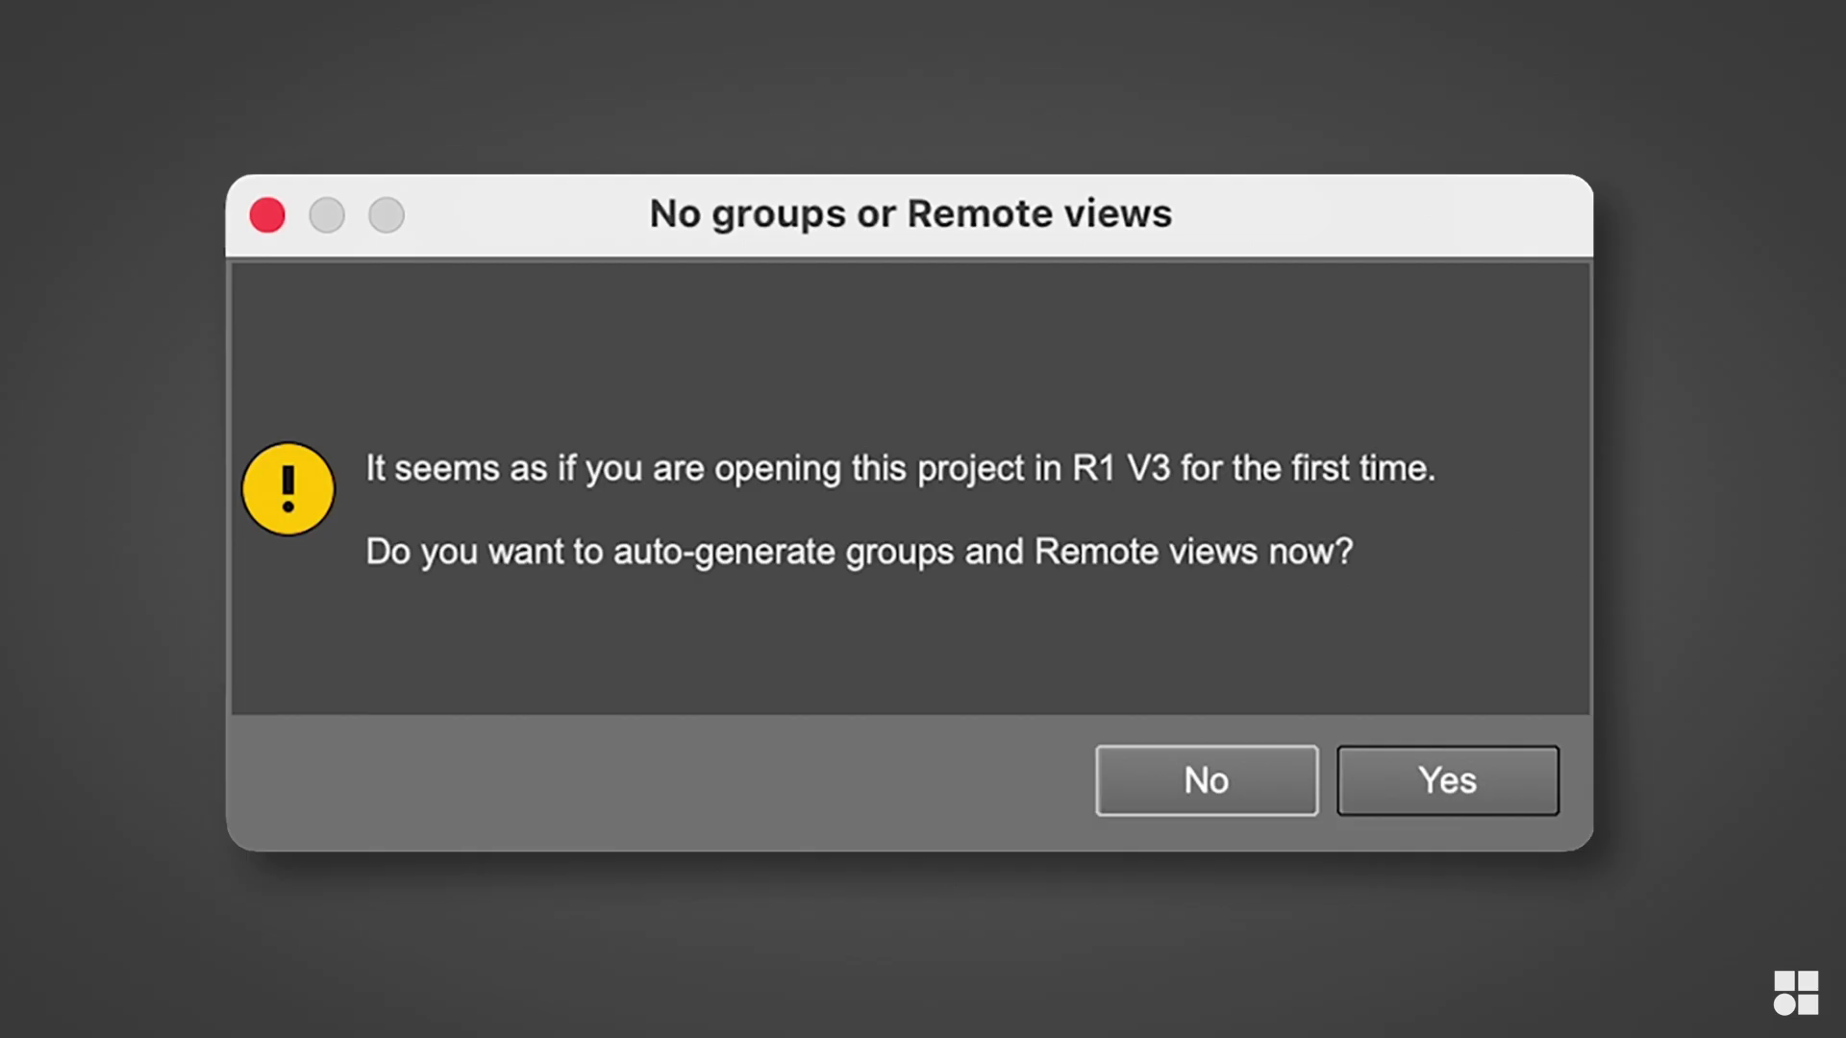
pyautogui.click(1447, 780)
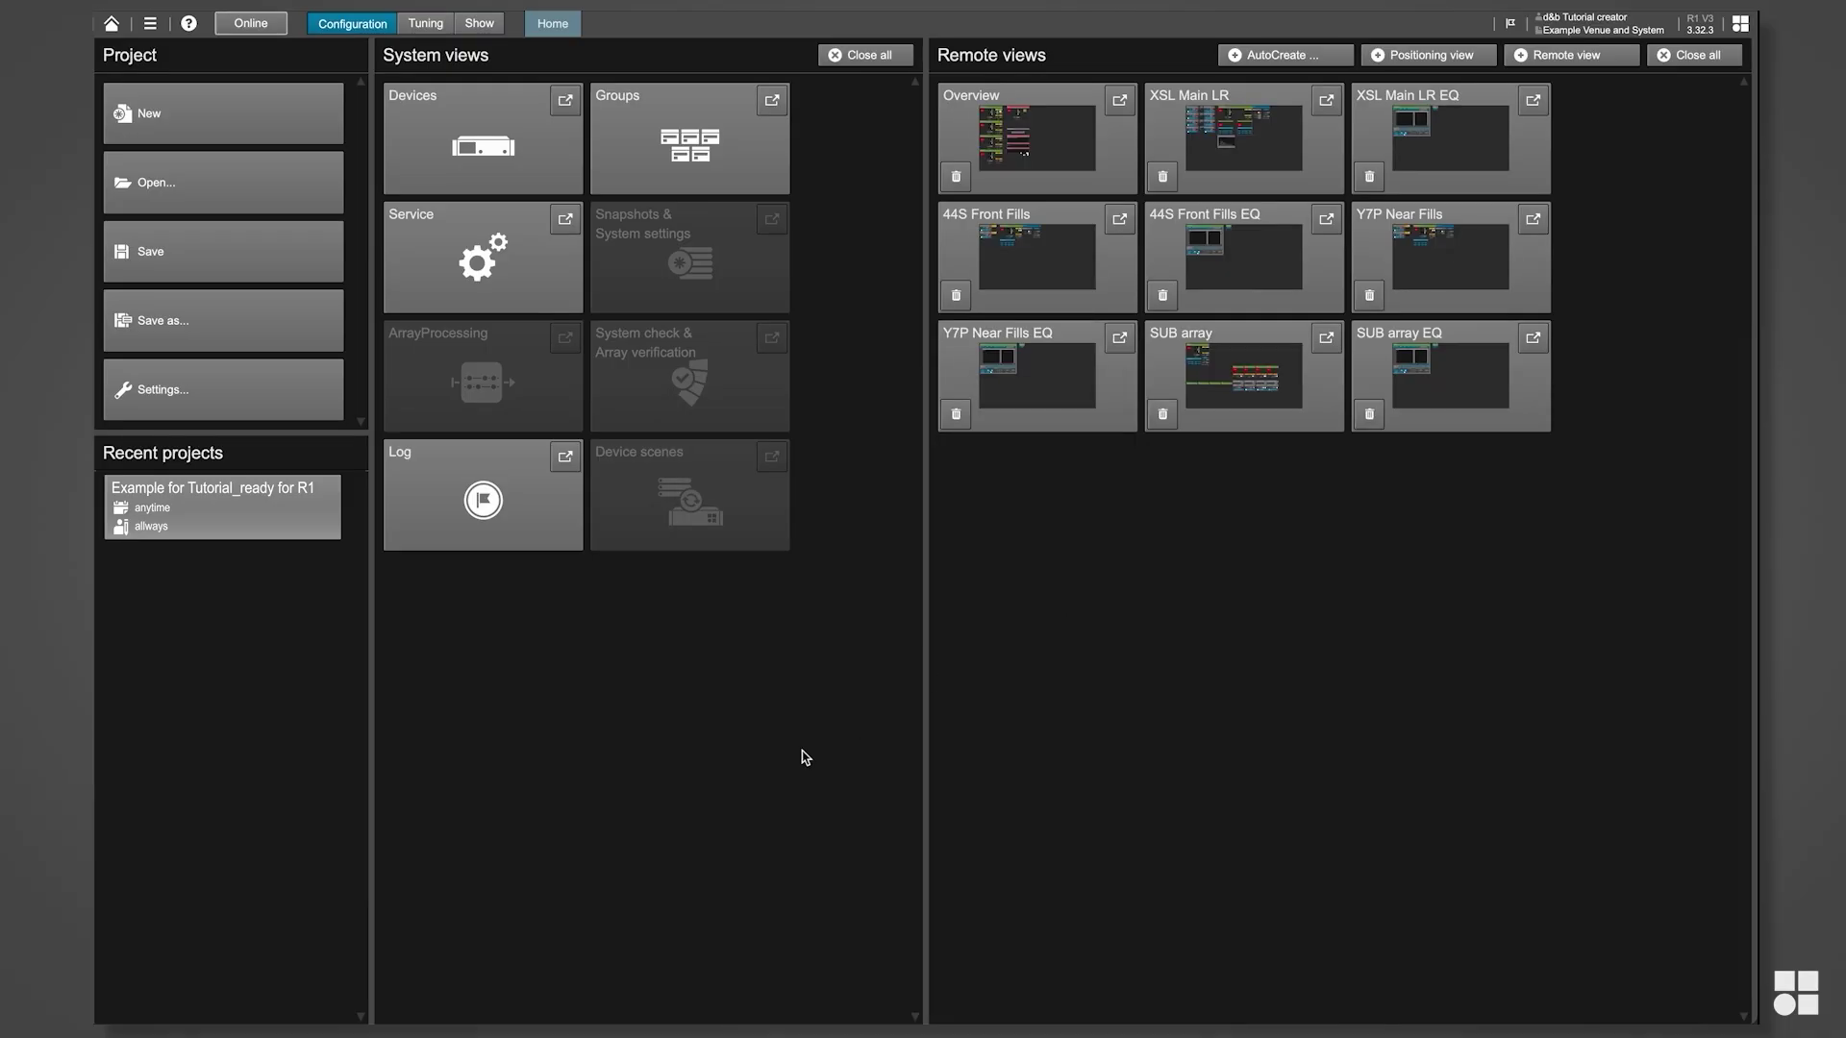
pyautogui.click(706, 151)
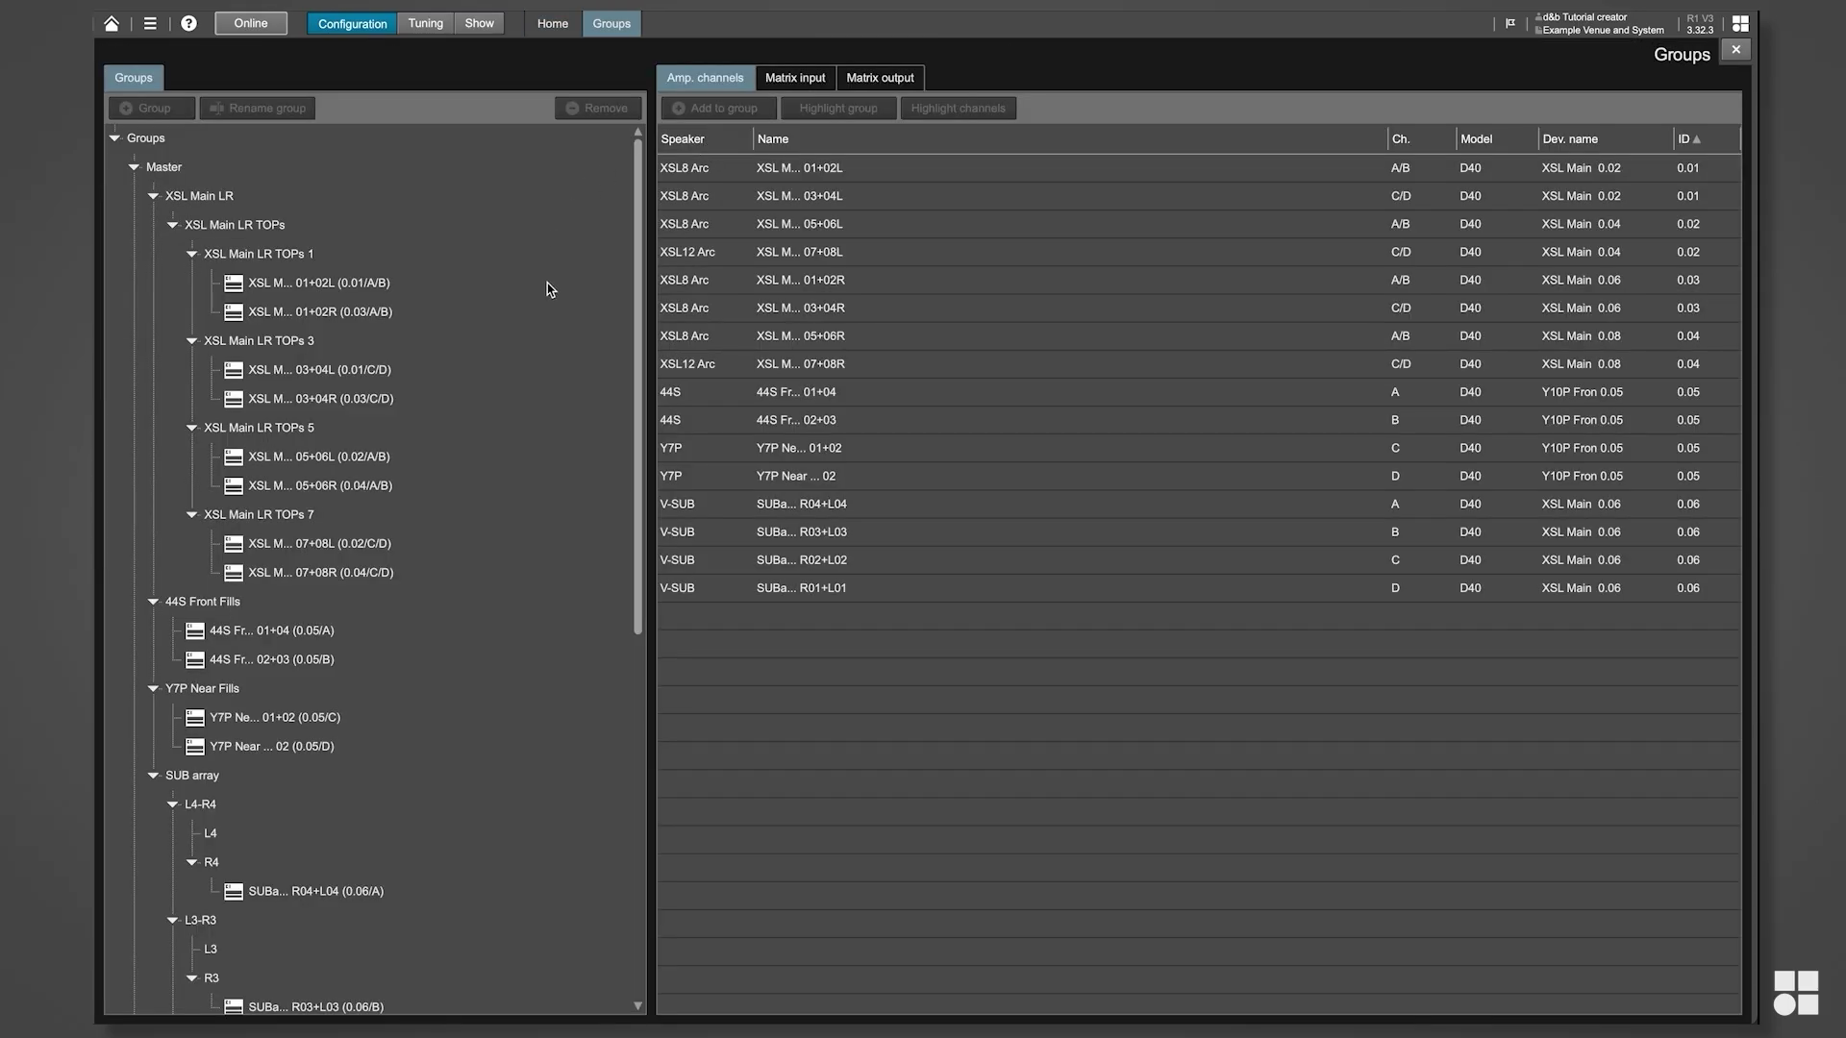
pyautogui.scroll(-7, 548, 286)
pyautogui.scroll(7, 546, 283)
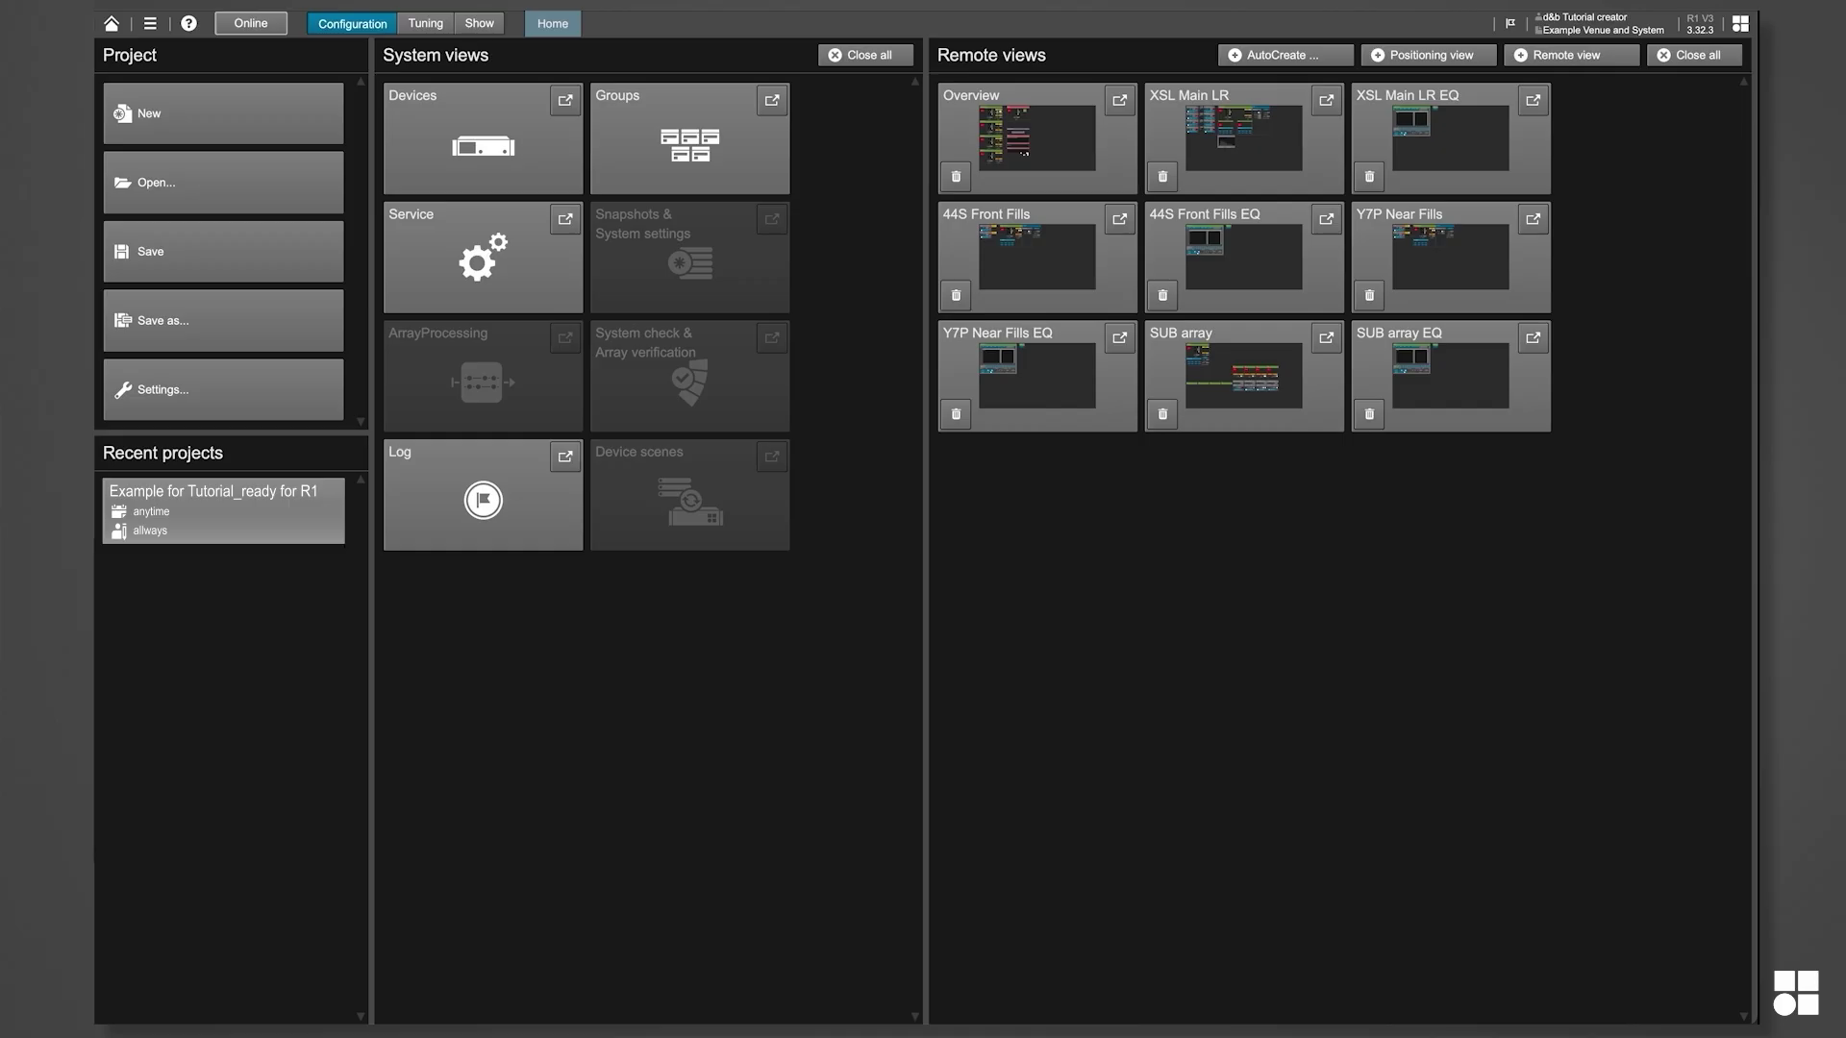
# - Recall the ArrayCalc snapshot from the Overview view, overwriting current settings
pyautogui.click(1072, 185)
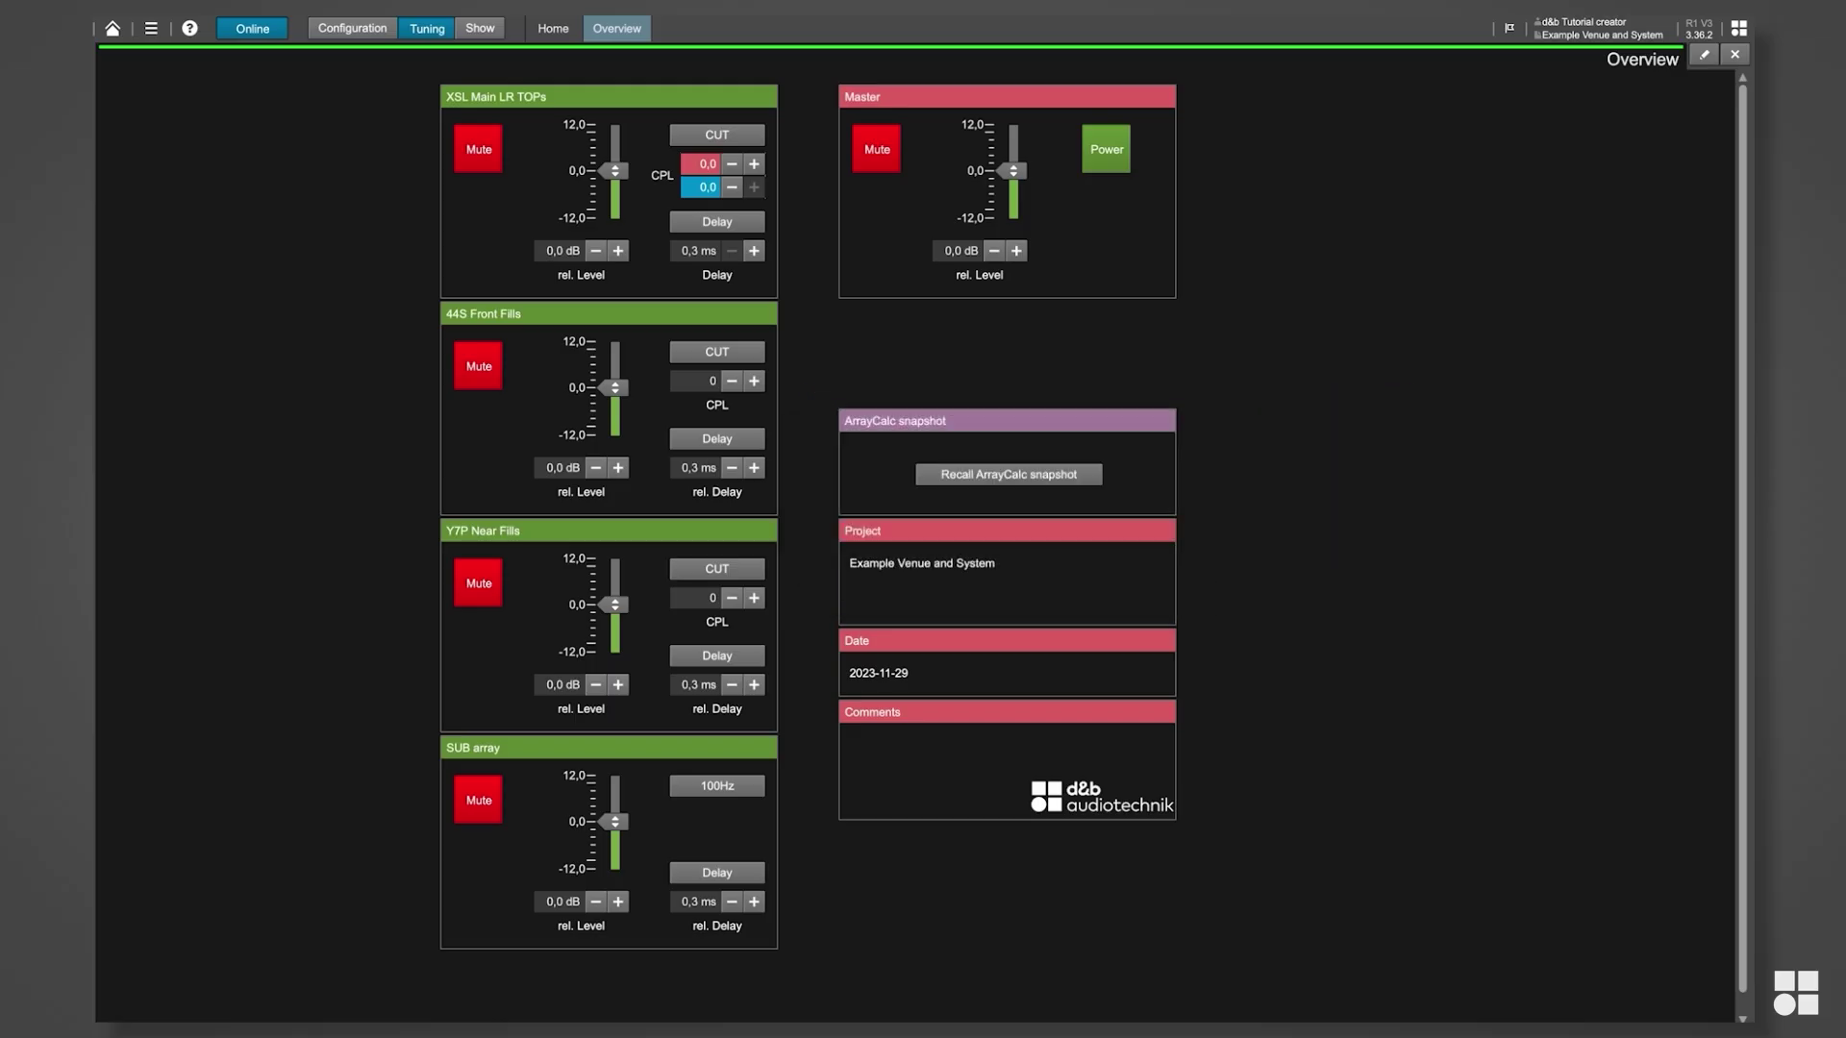
pyautogui.click(1025, 475)
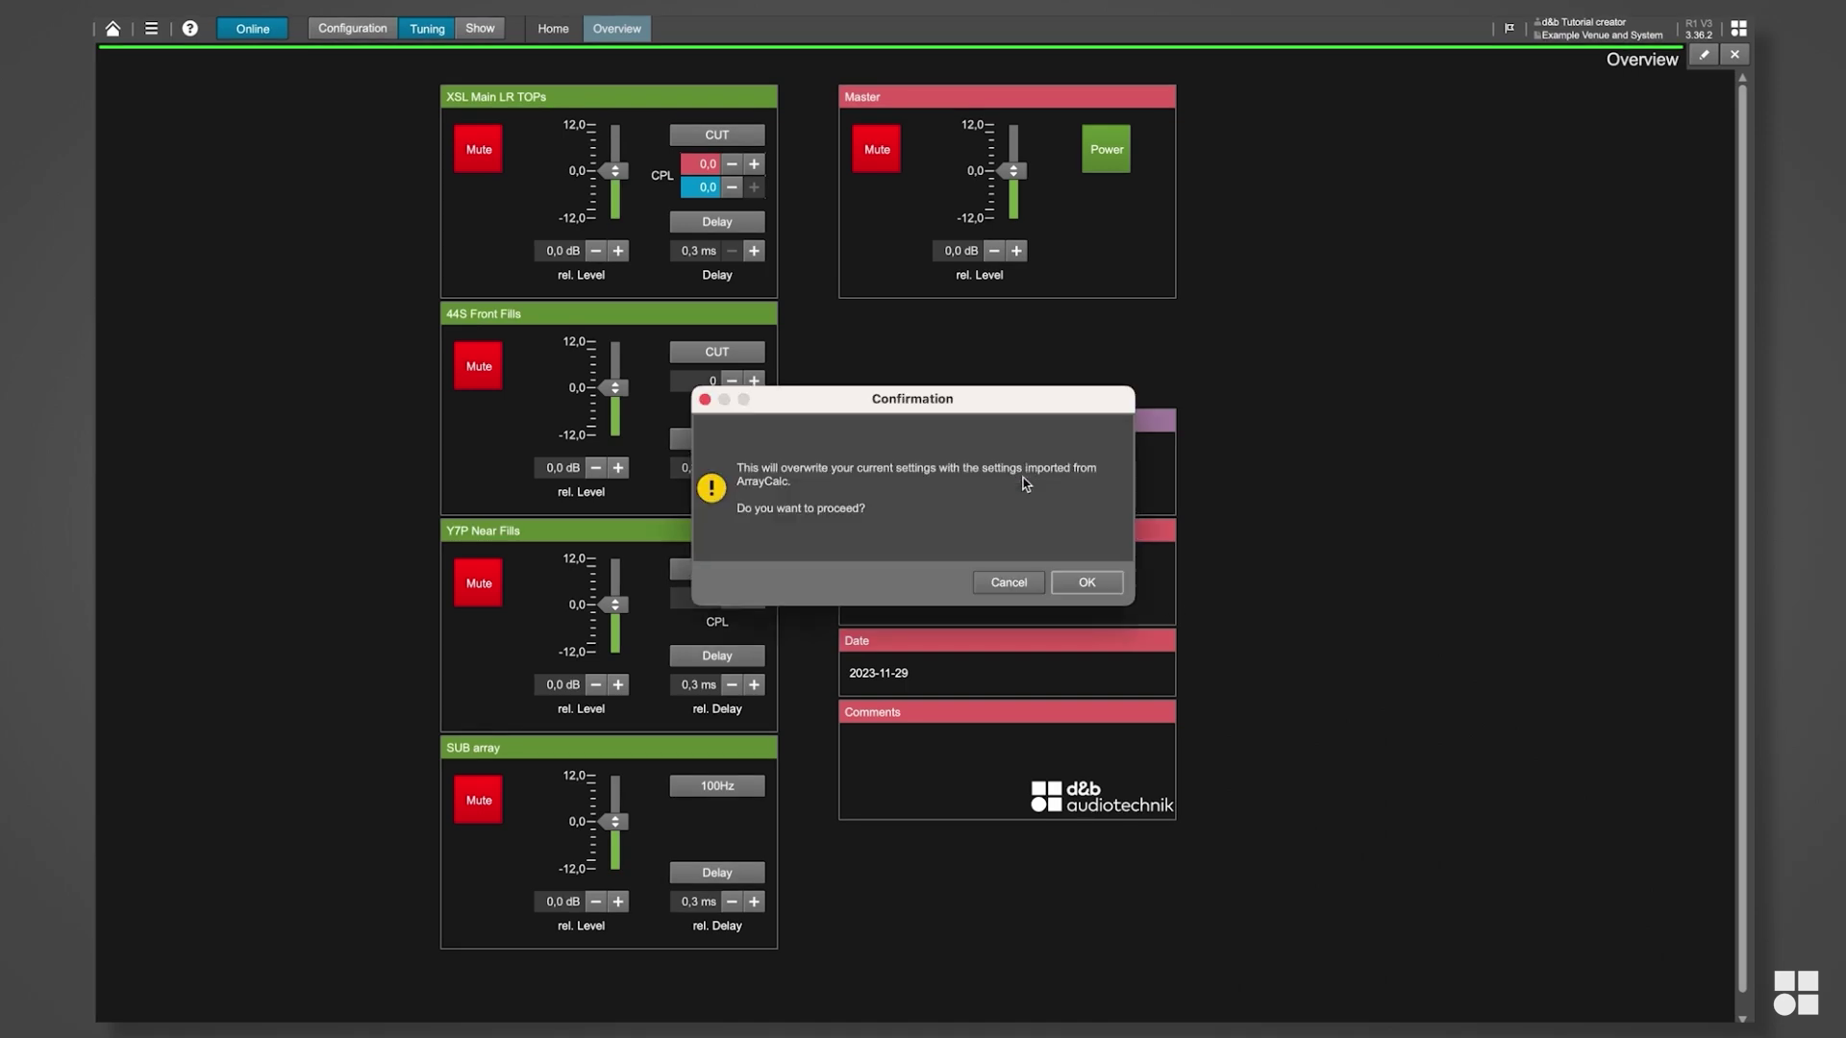
pyautogui.click(1086, 582)
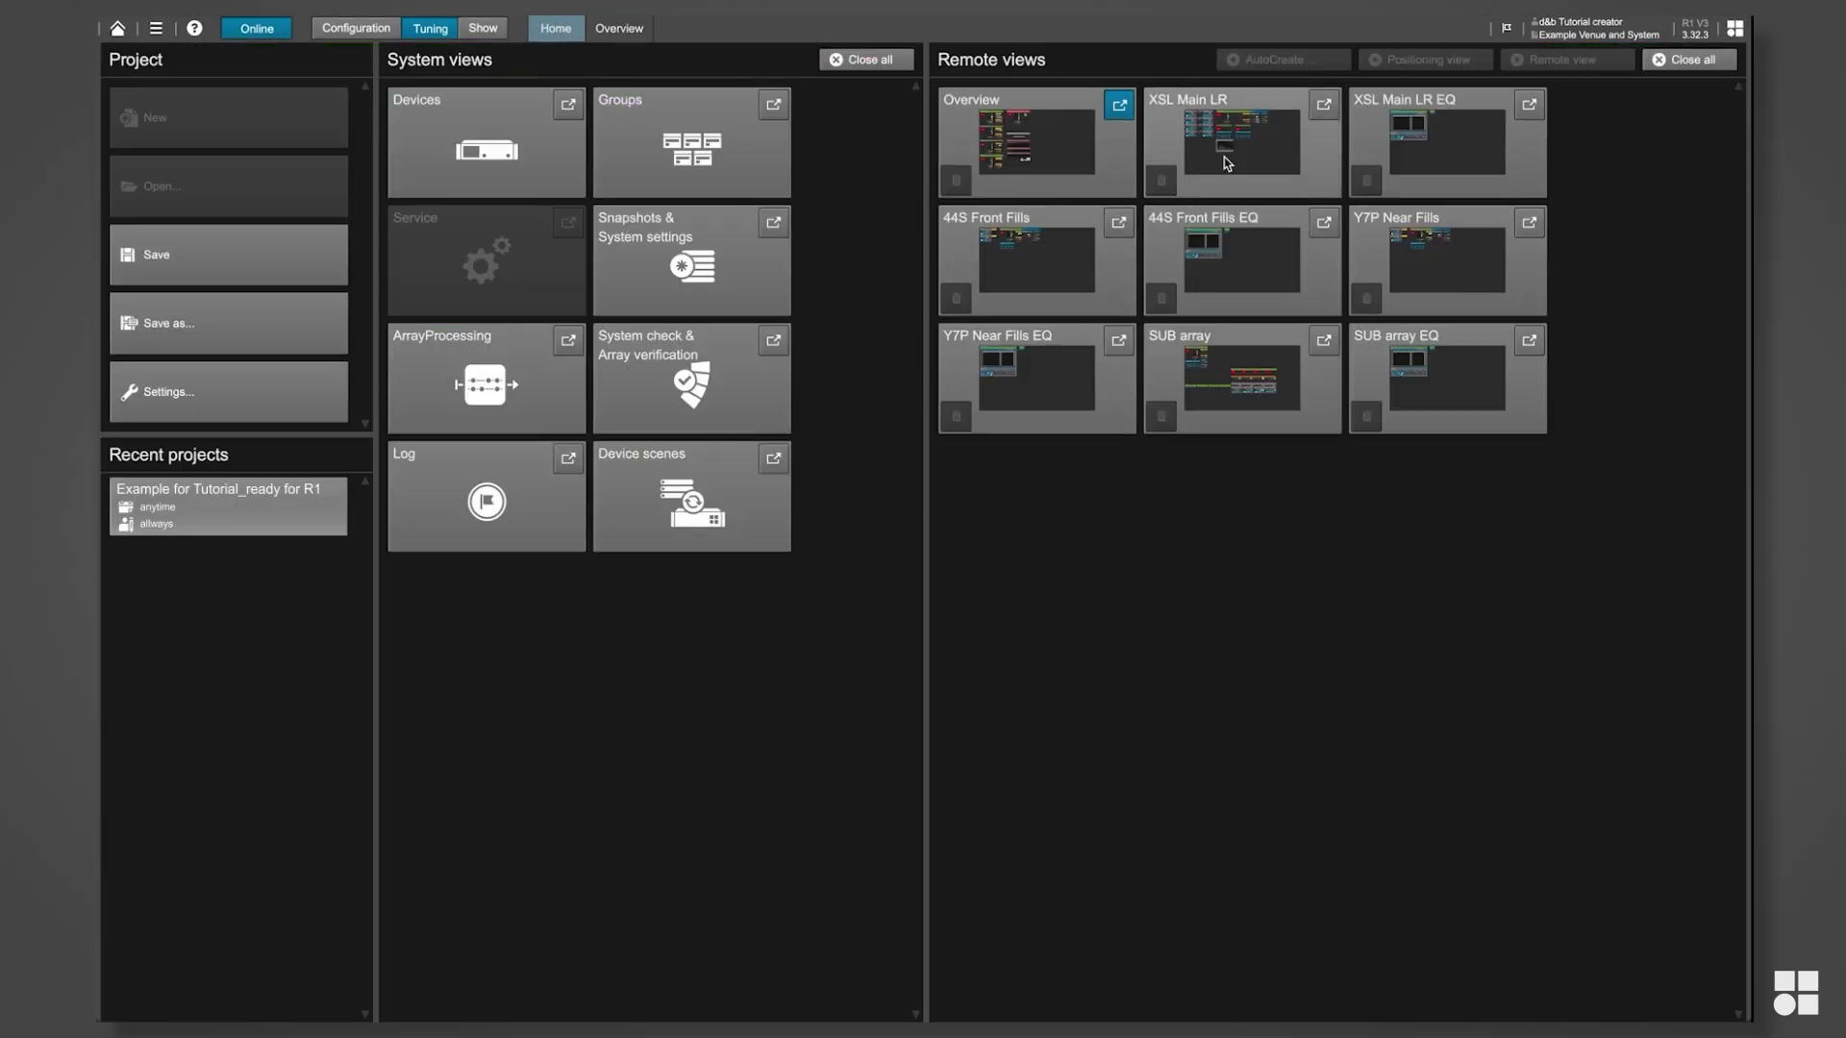
# - View the XSL Main LR remote view and its EQ view, returning Home after each
pyautogui.click(1279, 133)
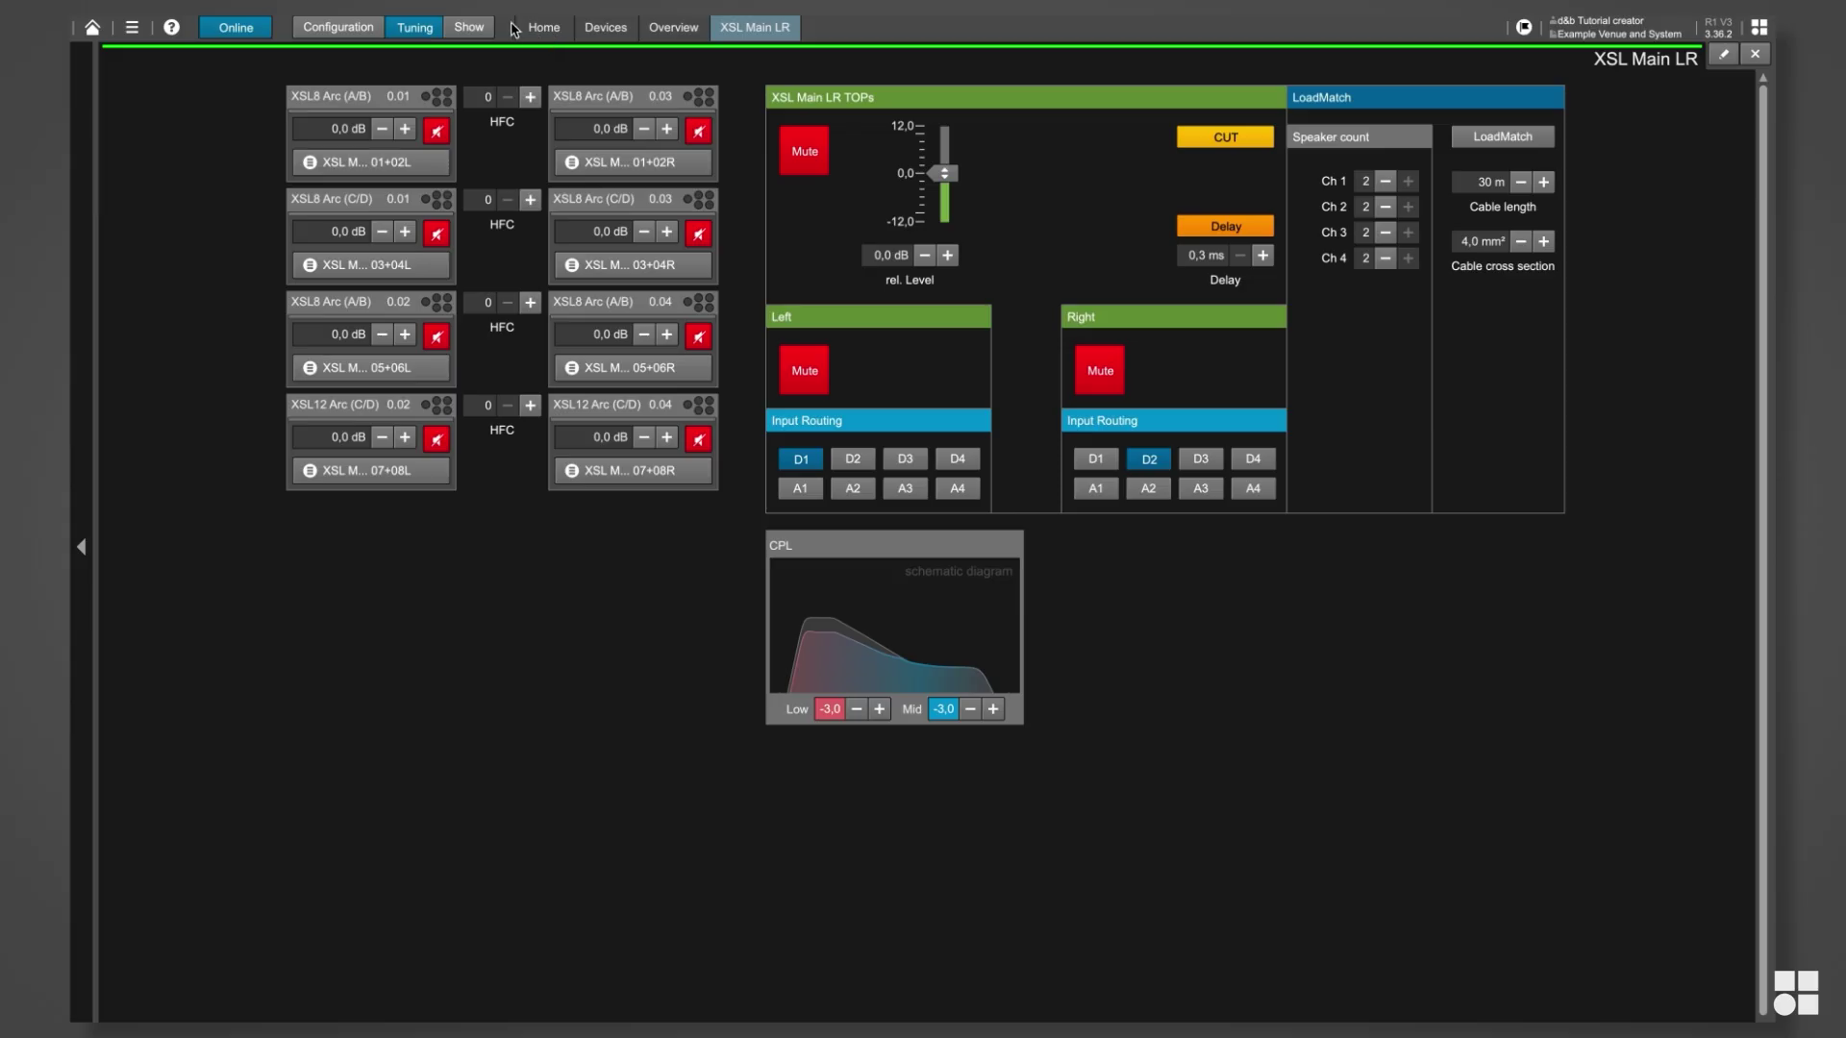
pyautogui.click(544, 29)
pyautogui.click(1445, 156)
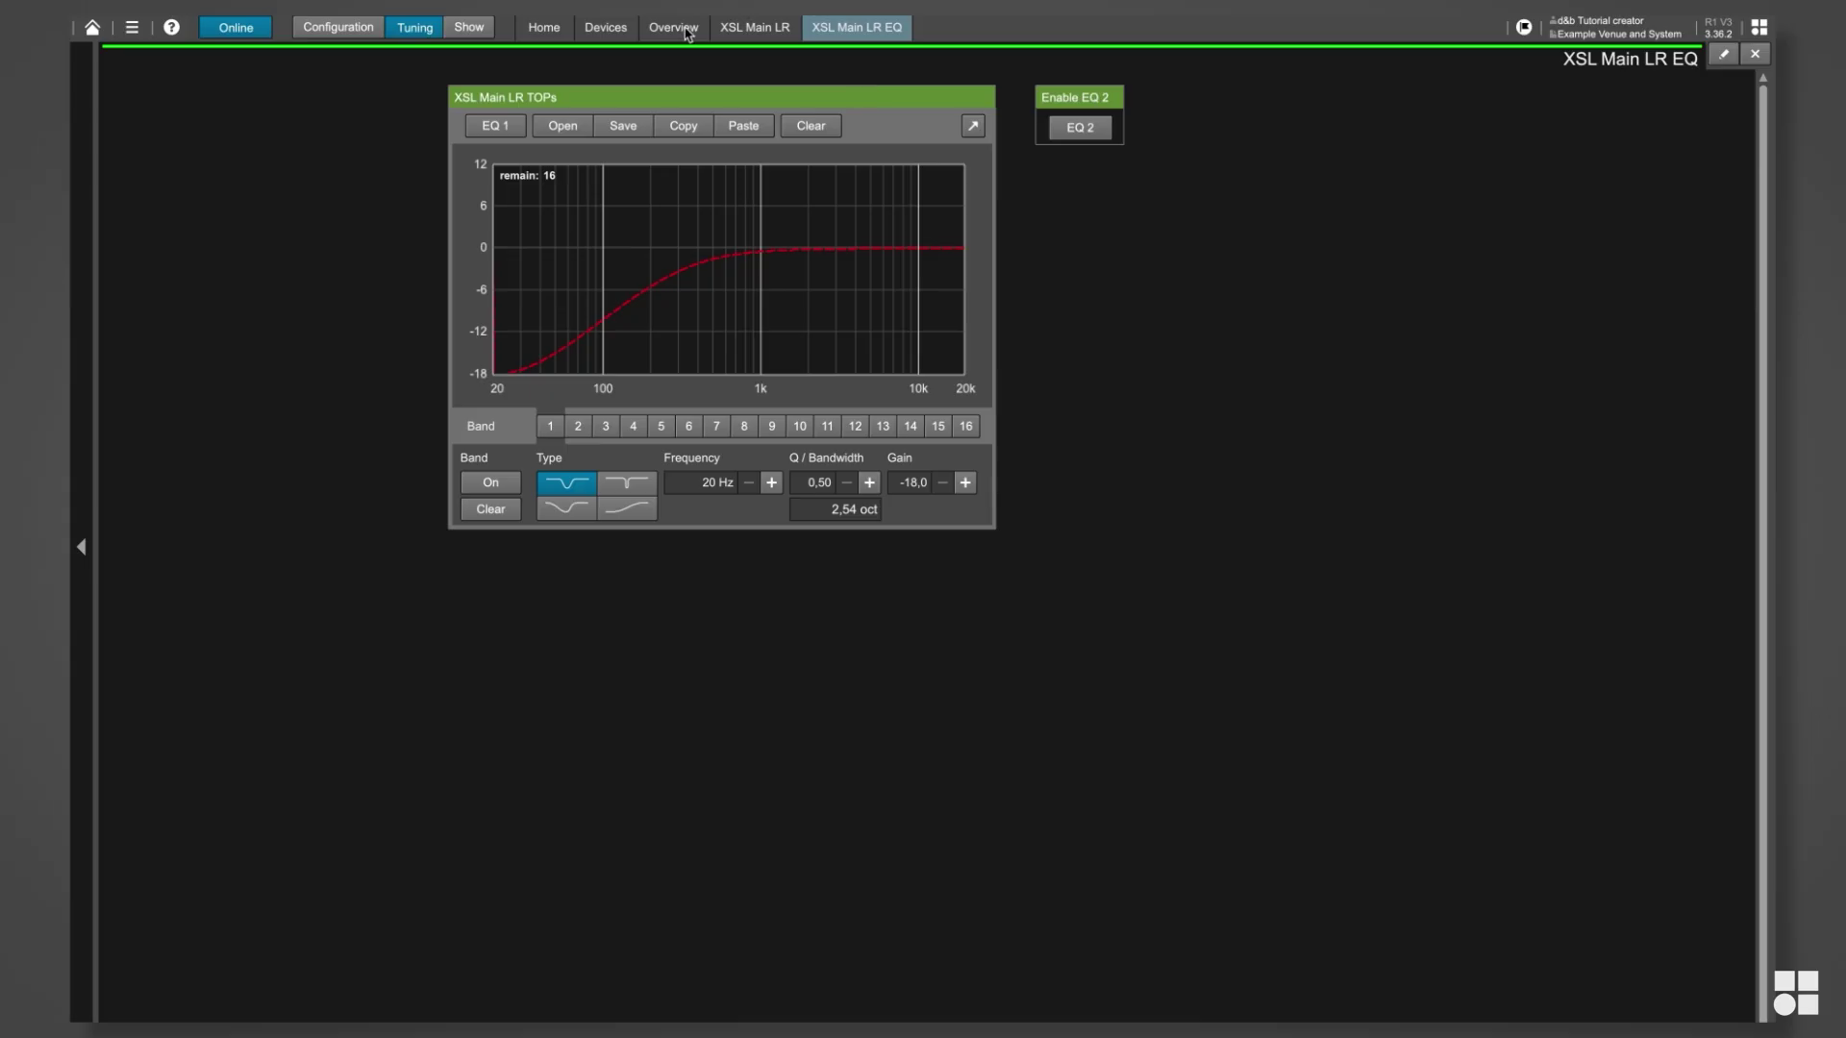
pyautogui.click(570, 36)
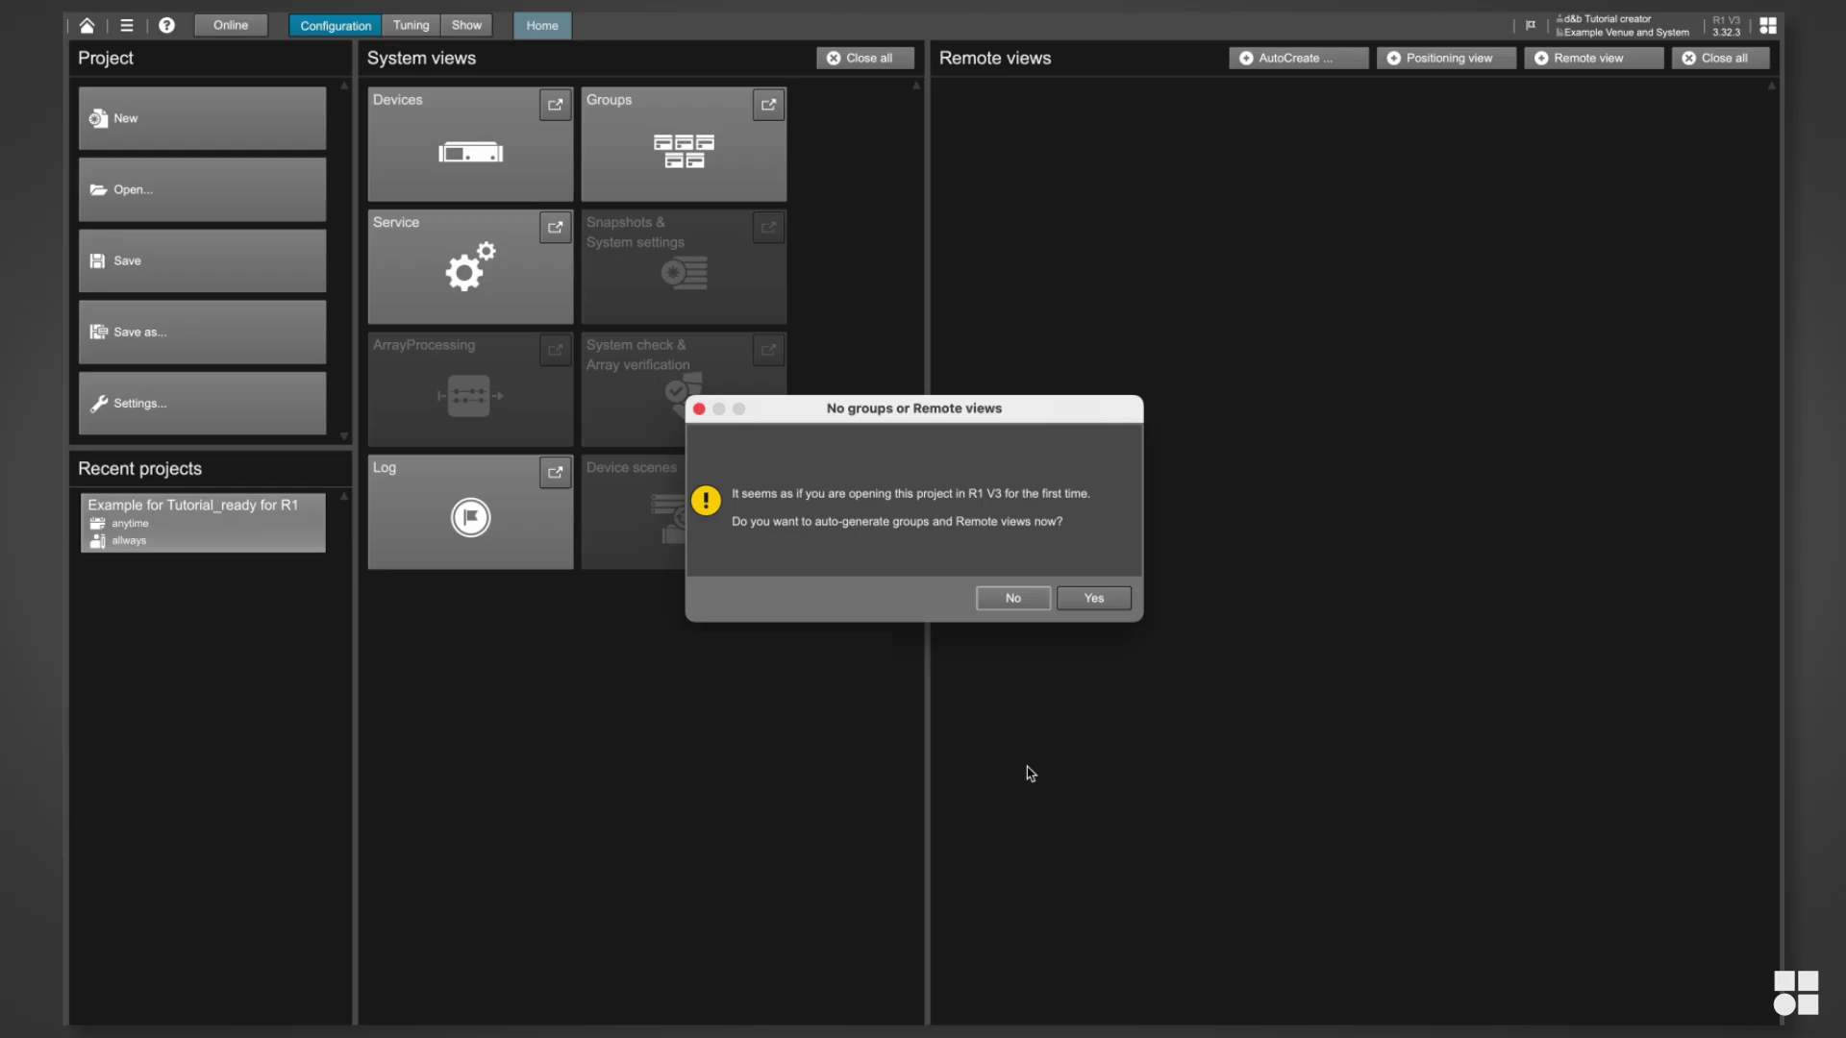
# - Decline the prompt and AutoCreate Overview plus four source views, with no EQ views
pyautogui.click(1007, 611)
pyautogui.click(1280, 64)
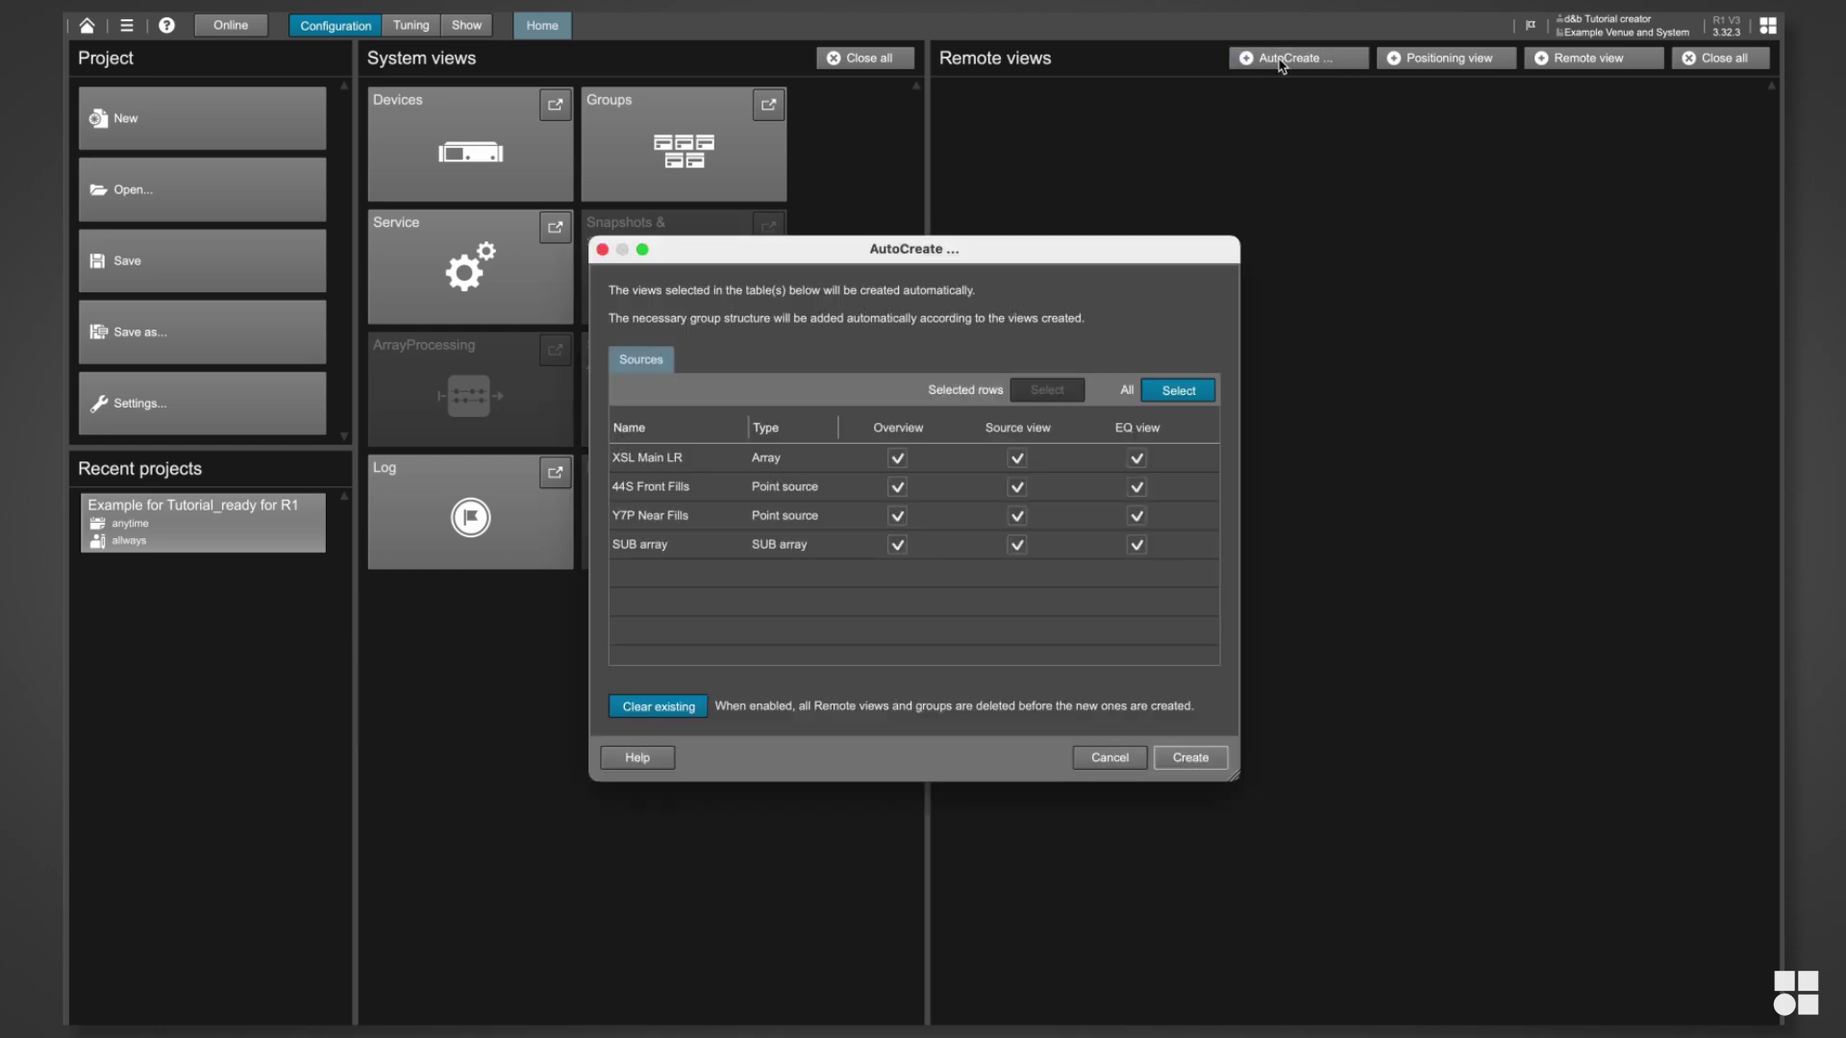
pyautogui.click(1139, 461)
pyautogui.click(1138, 490)
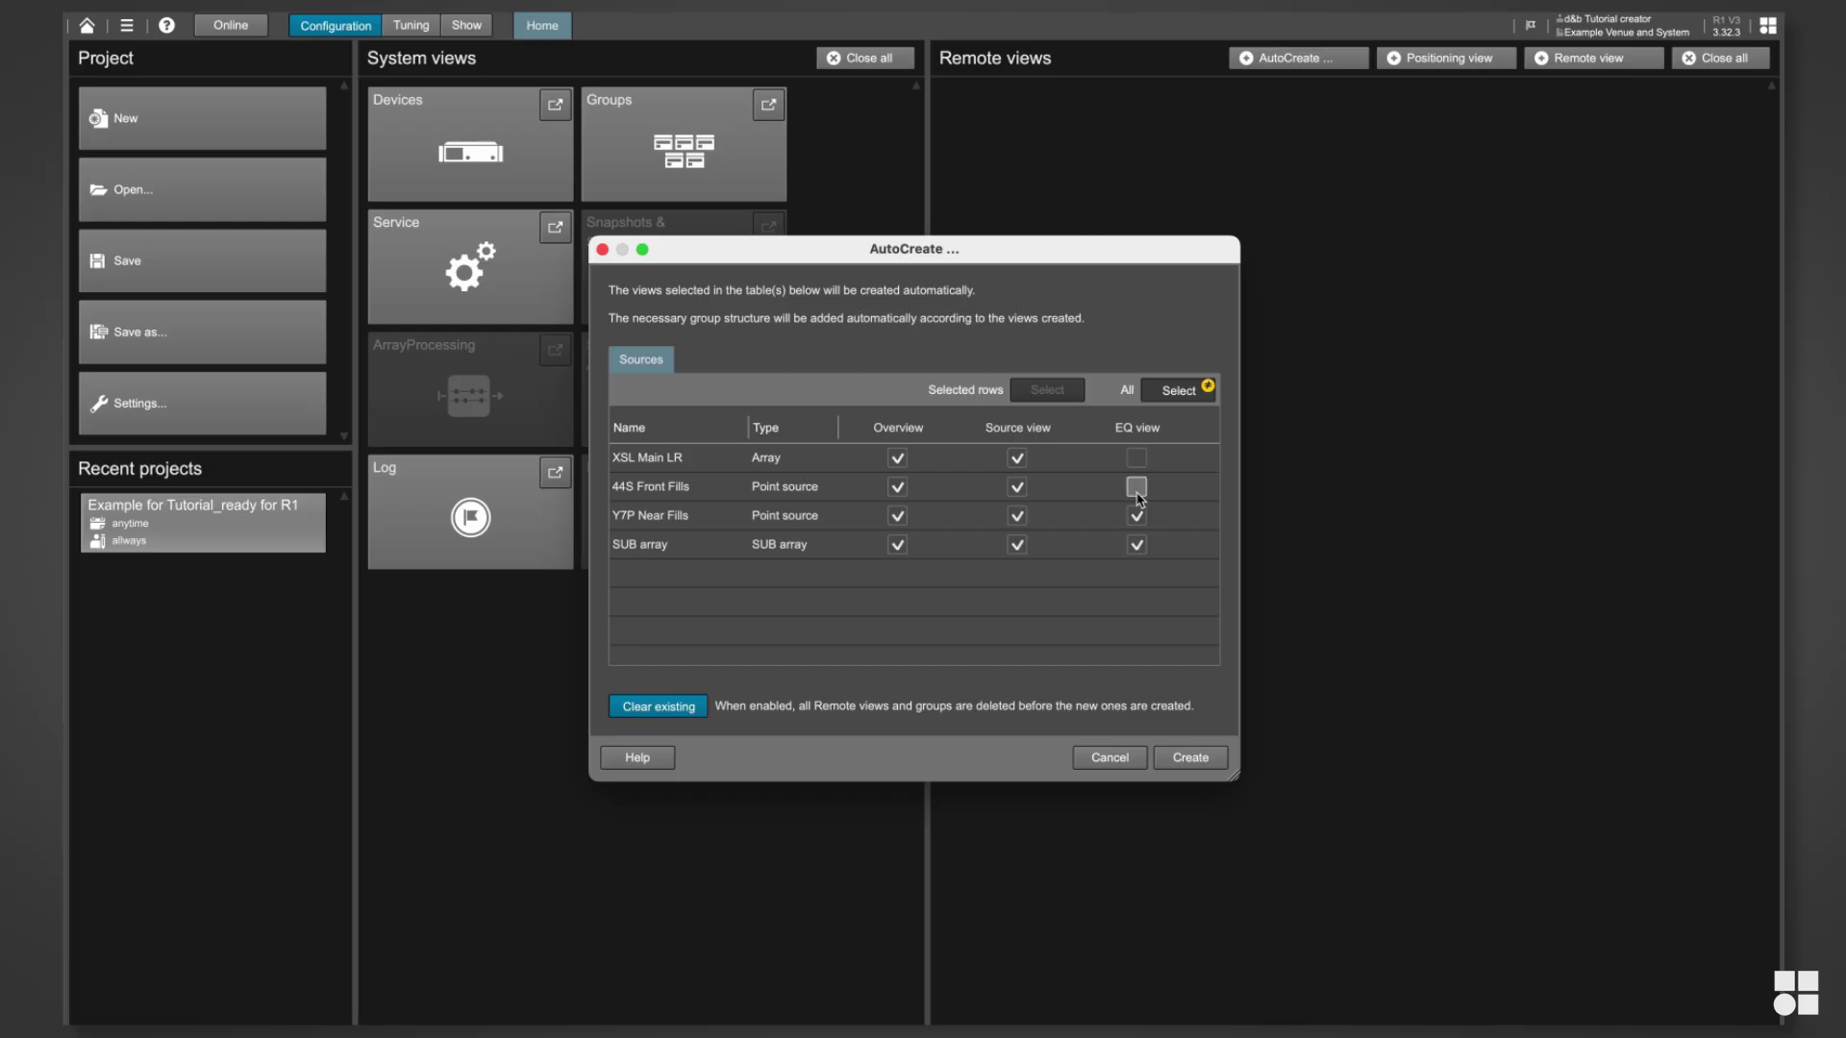
pyautogui.click(1137, 517)
pyautogui.click(1138, 546)
pyautogui.click(1196, 762)
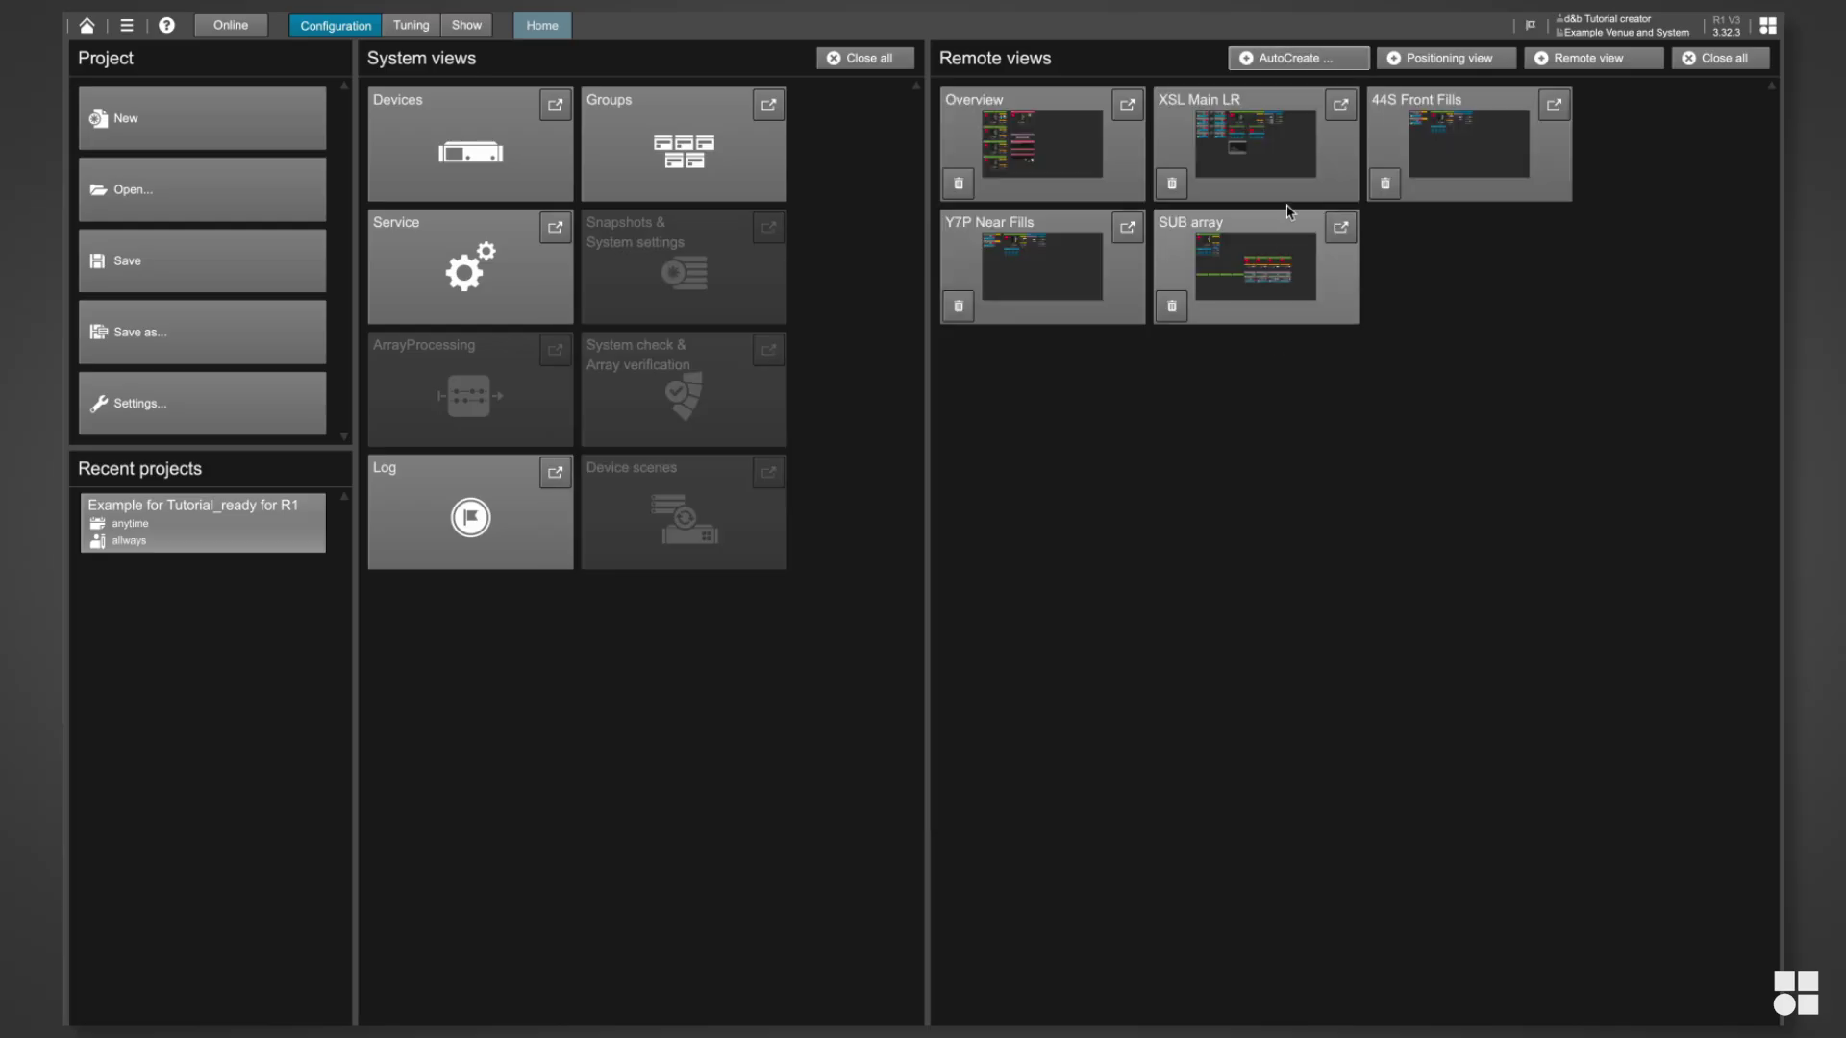
pyautogui.click(1304, 60)
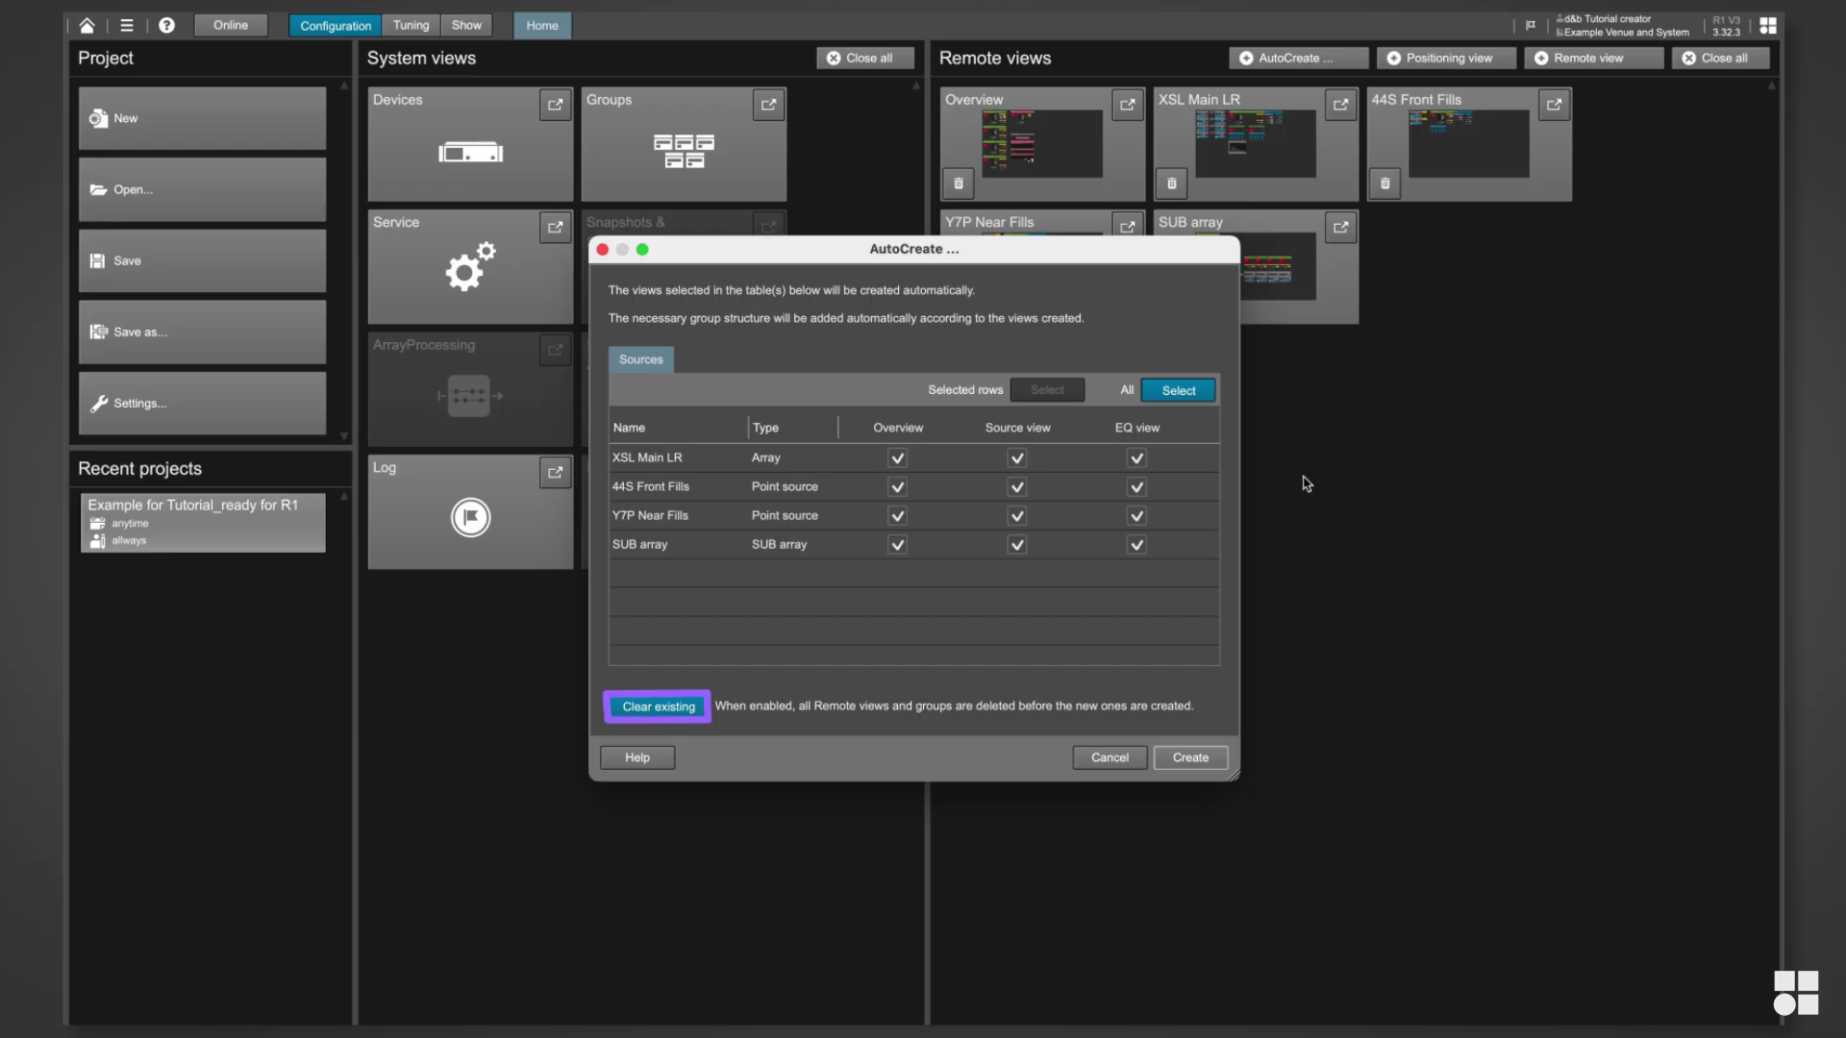
# - AutoCreate only EQ views for the four sources without clearing existing views
pyautogui.click(897, 458)
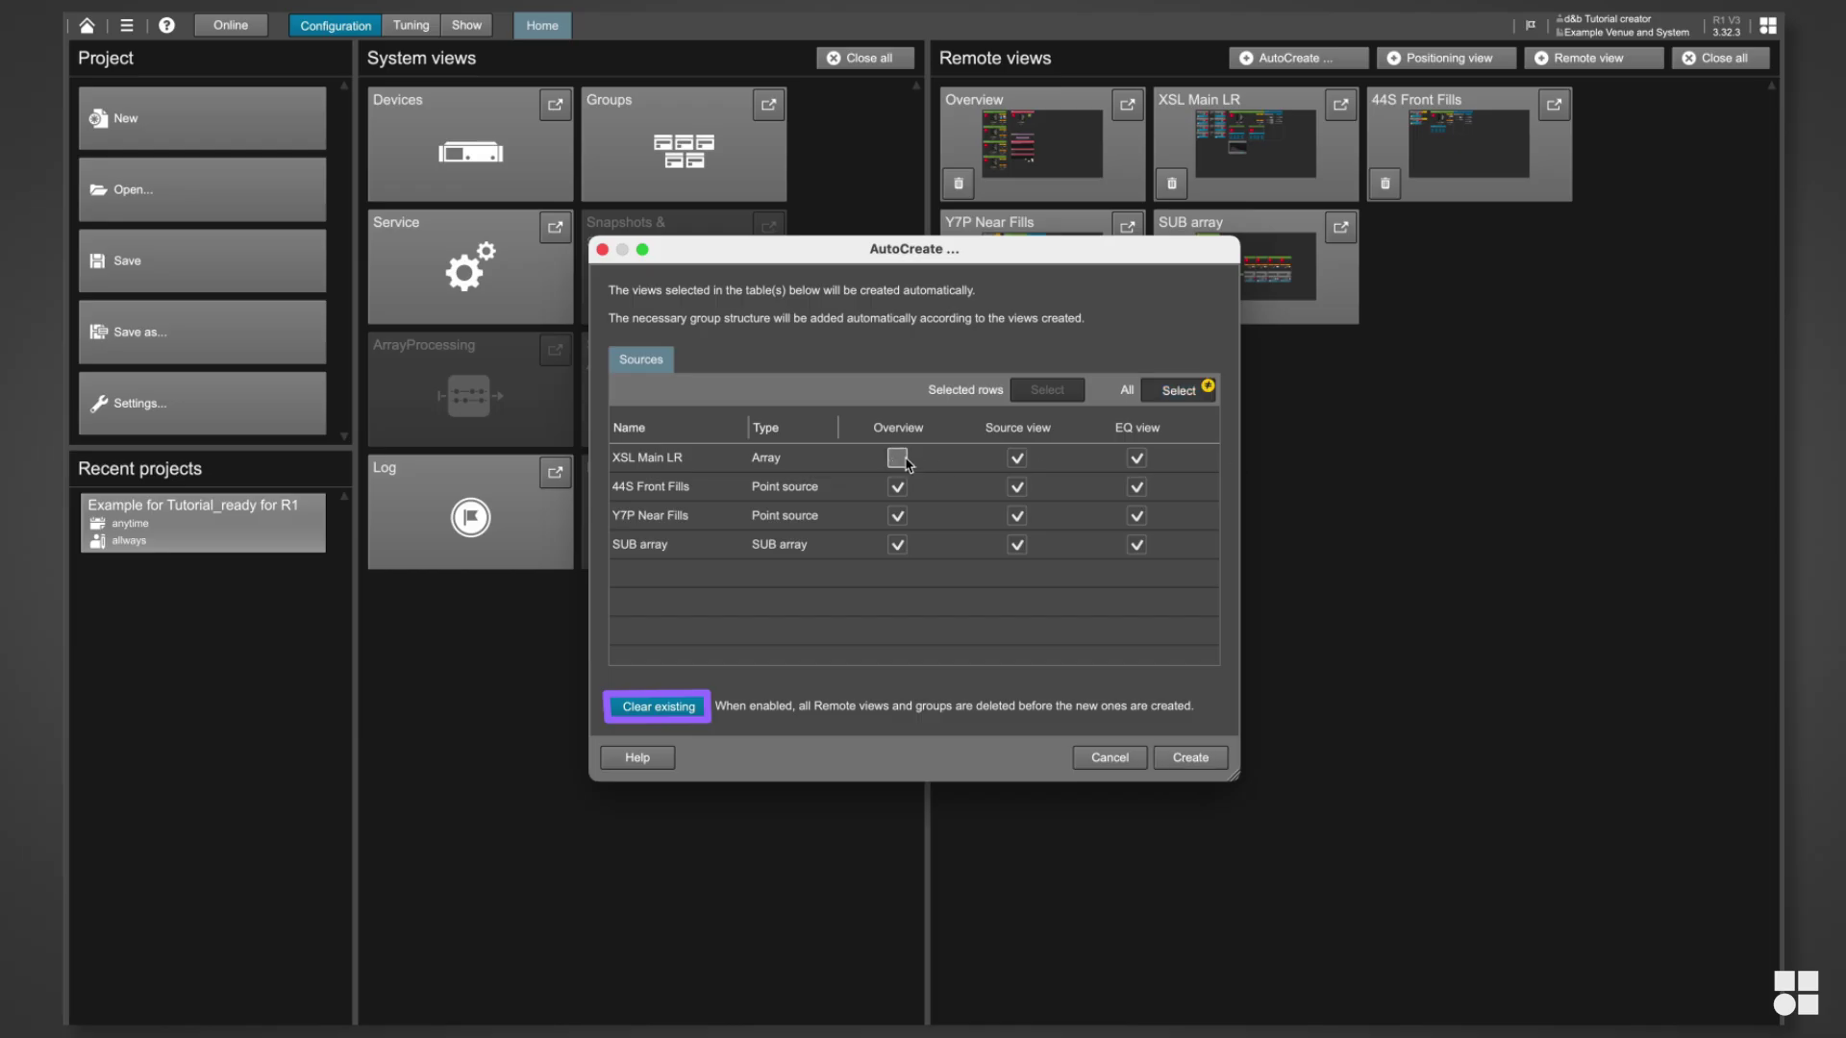
pyautogui.click(1017, 459)
pyautogui.click(897, 488)
pyautogui.click(1017, 488)
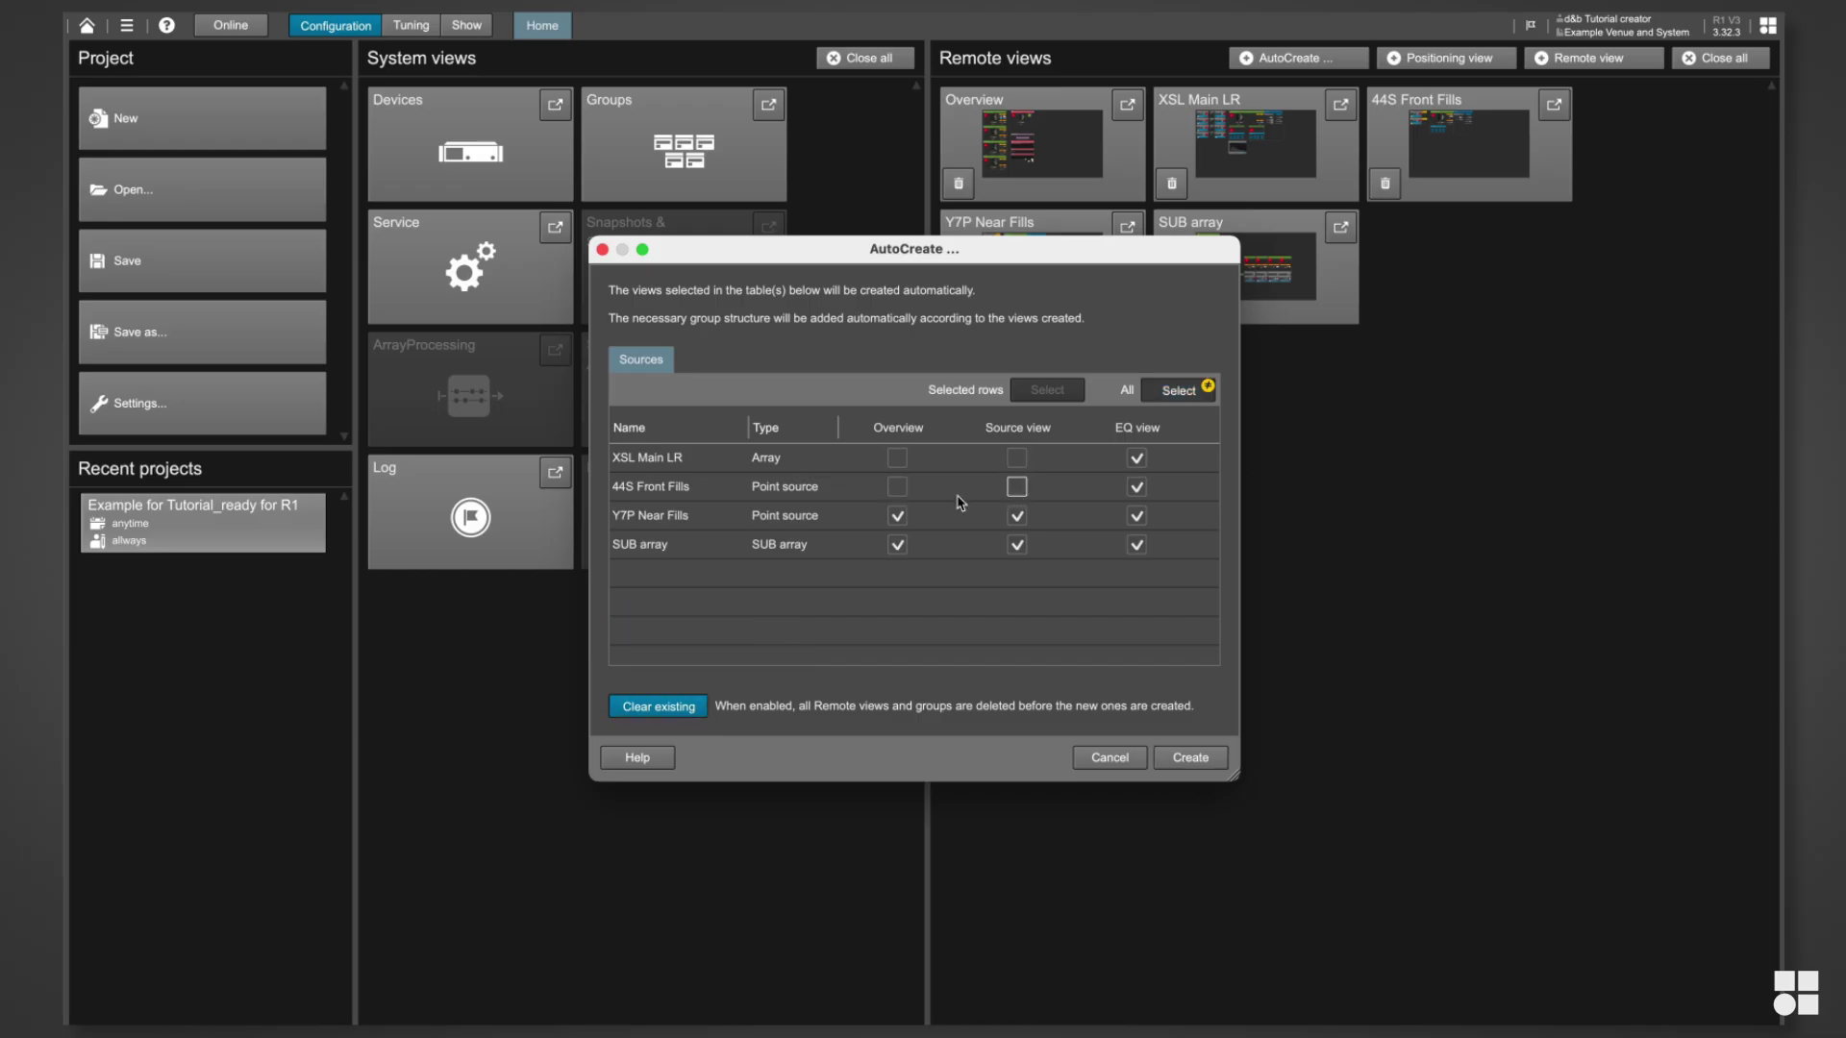
pyautogui.click(897, 516)
pyautogui.click(1017, 516)
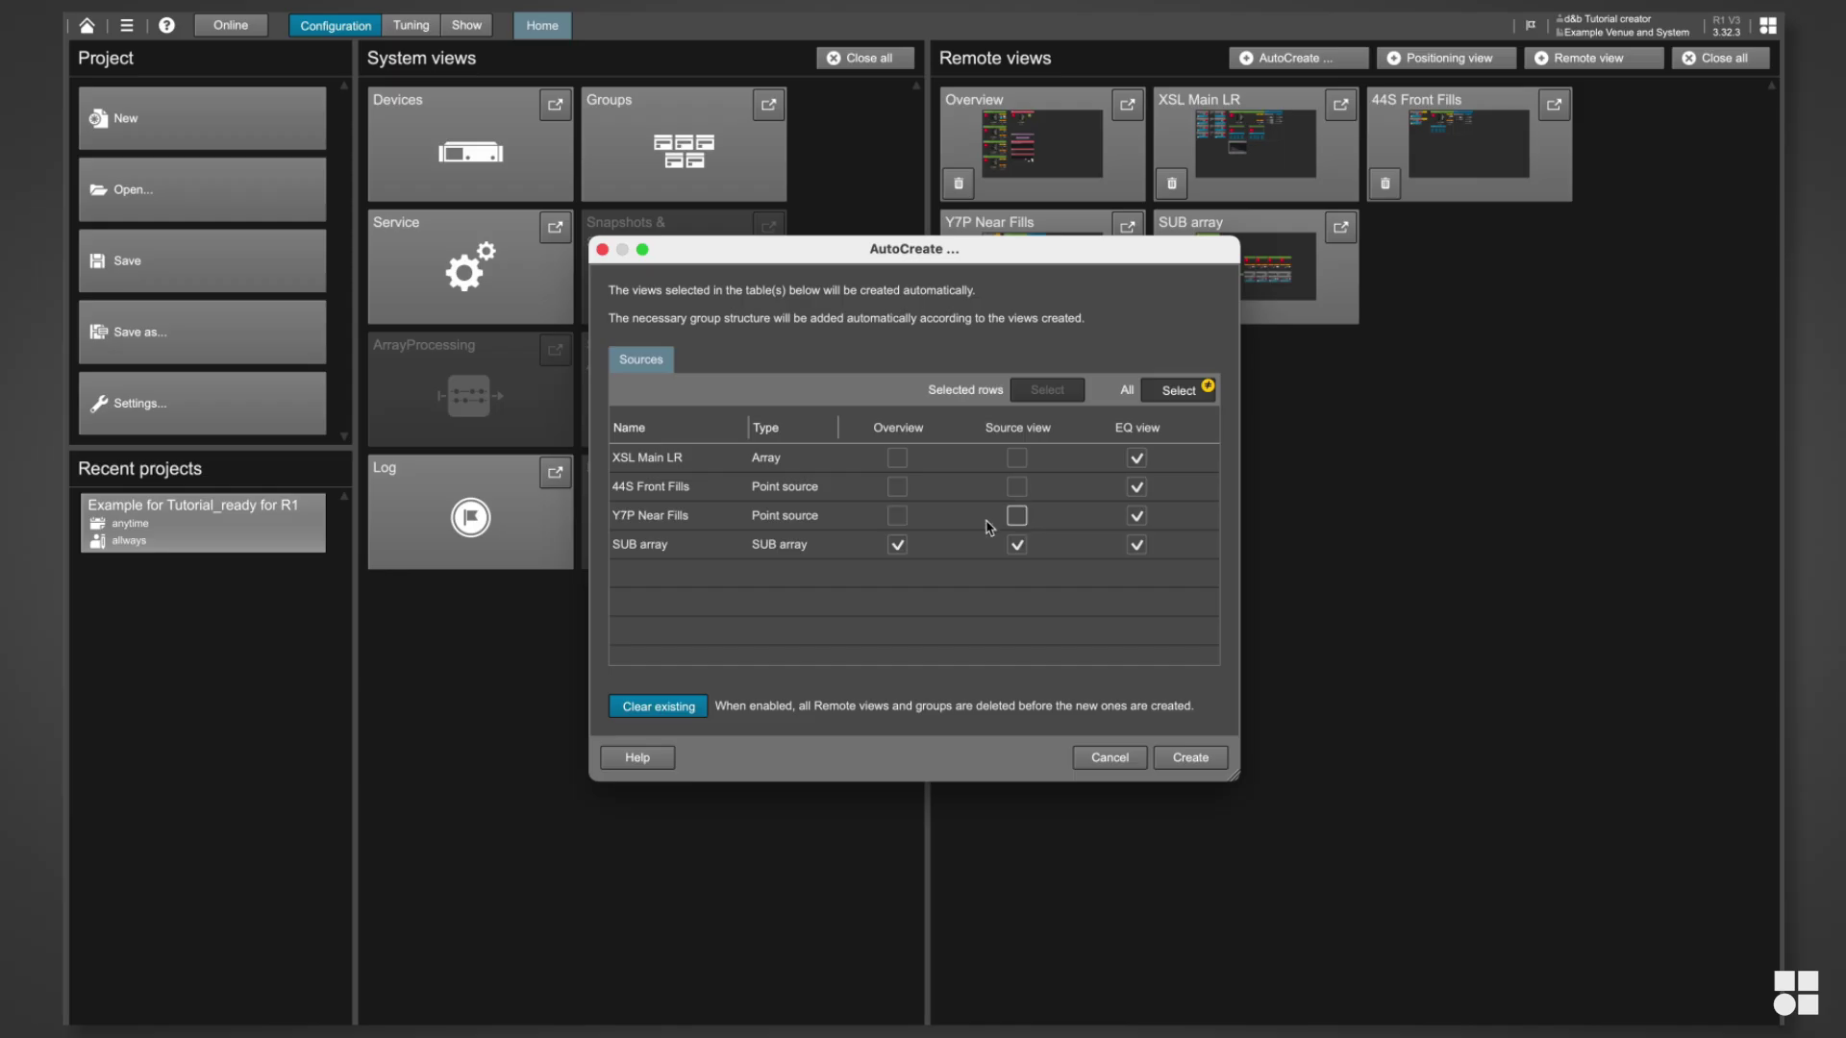
pyautogui.click(897, 545)
pyautogui.click(1017, 546)
pyautogui.click(663, 711)
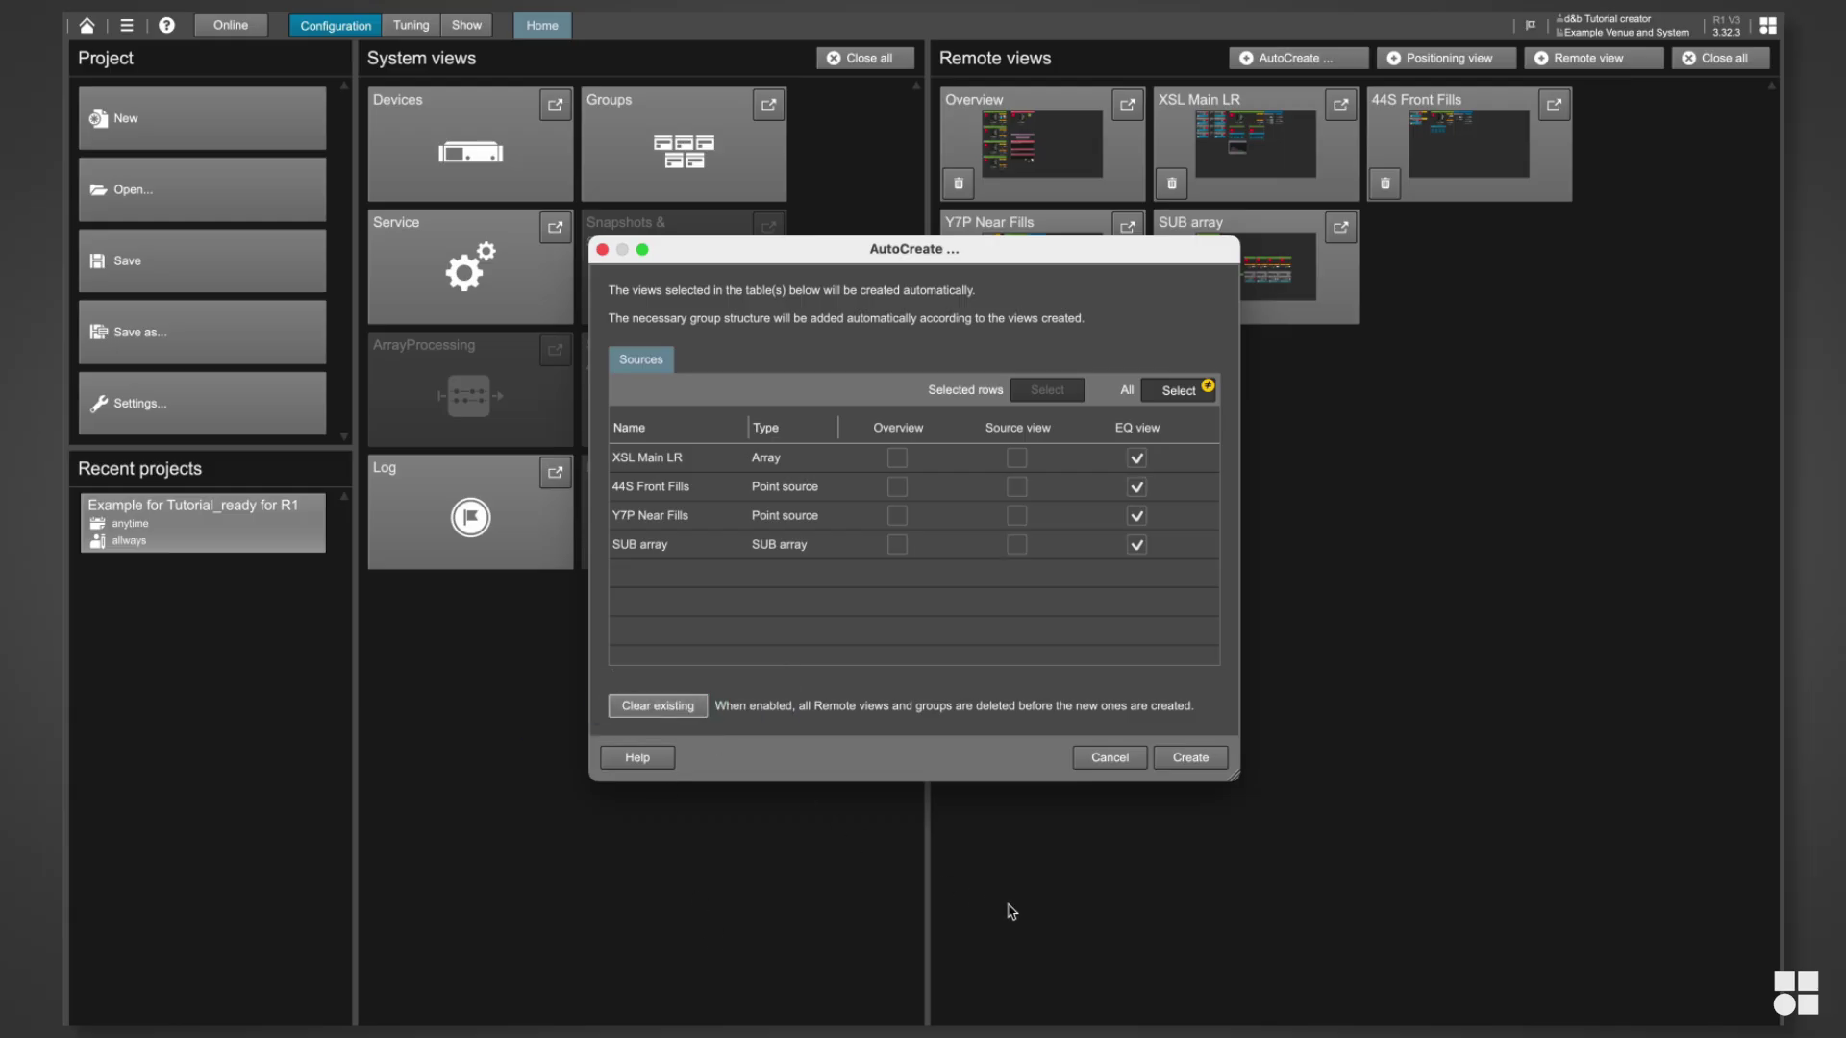
pyautogui.click(1194, 762)
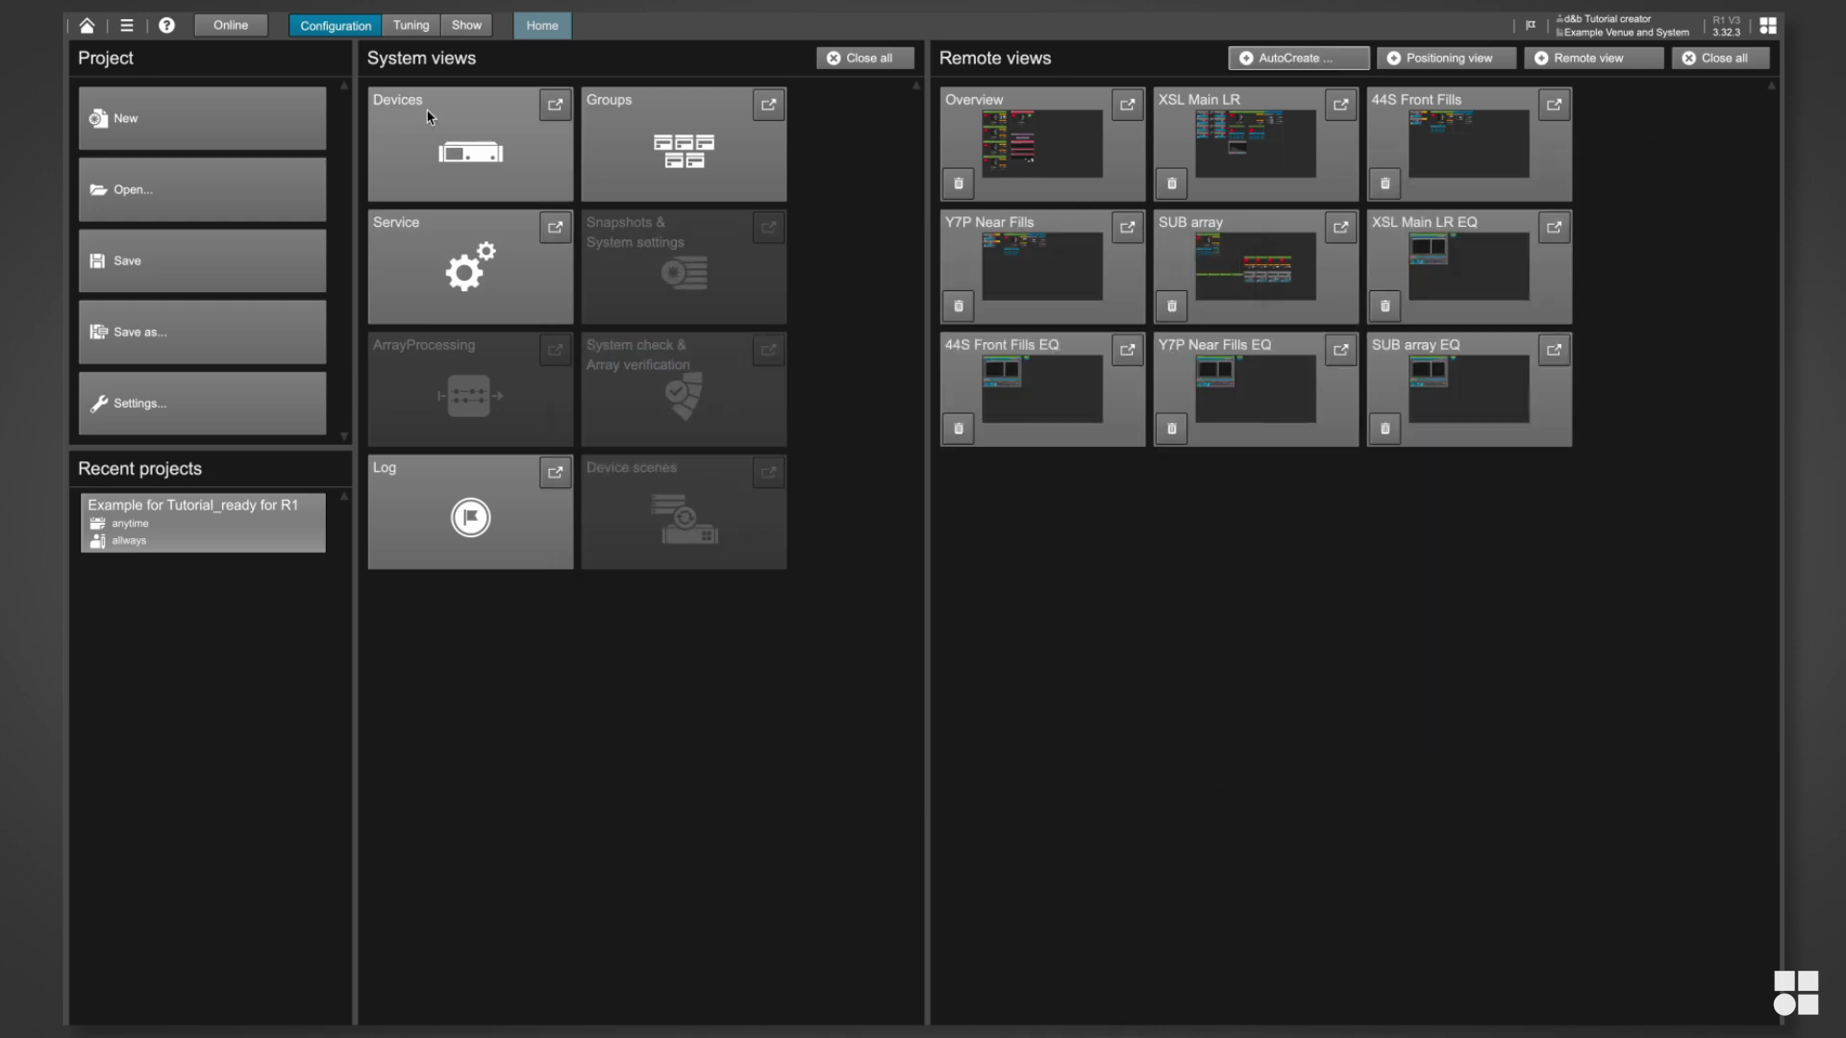
# - Switch R1 to Tuning mode and save the project
pyautogui.click(413, 26)
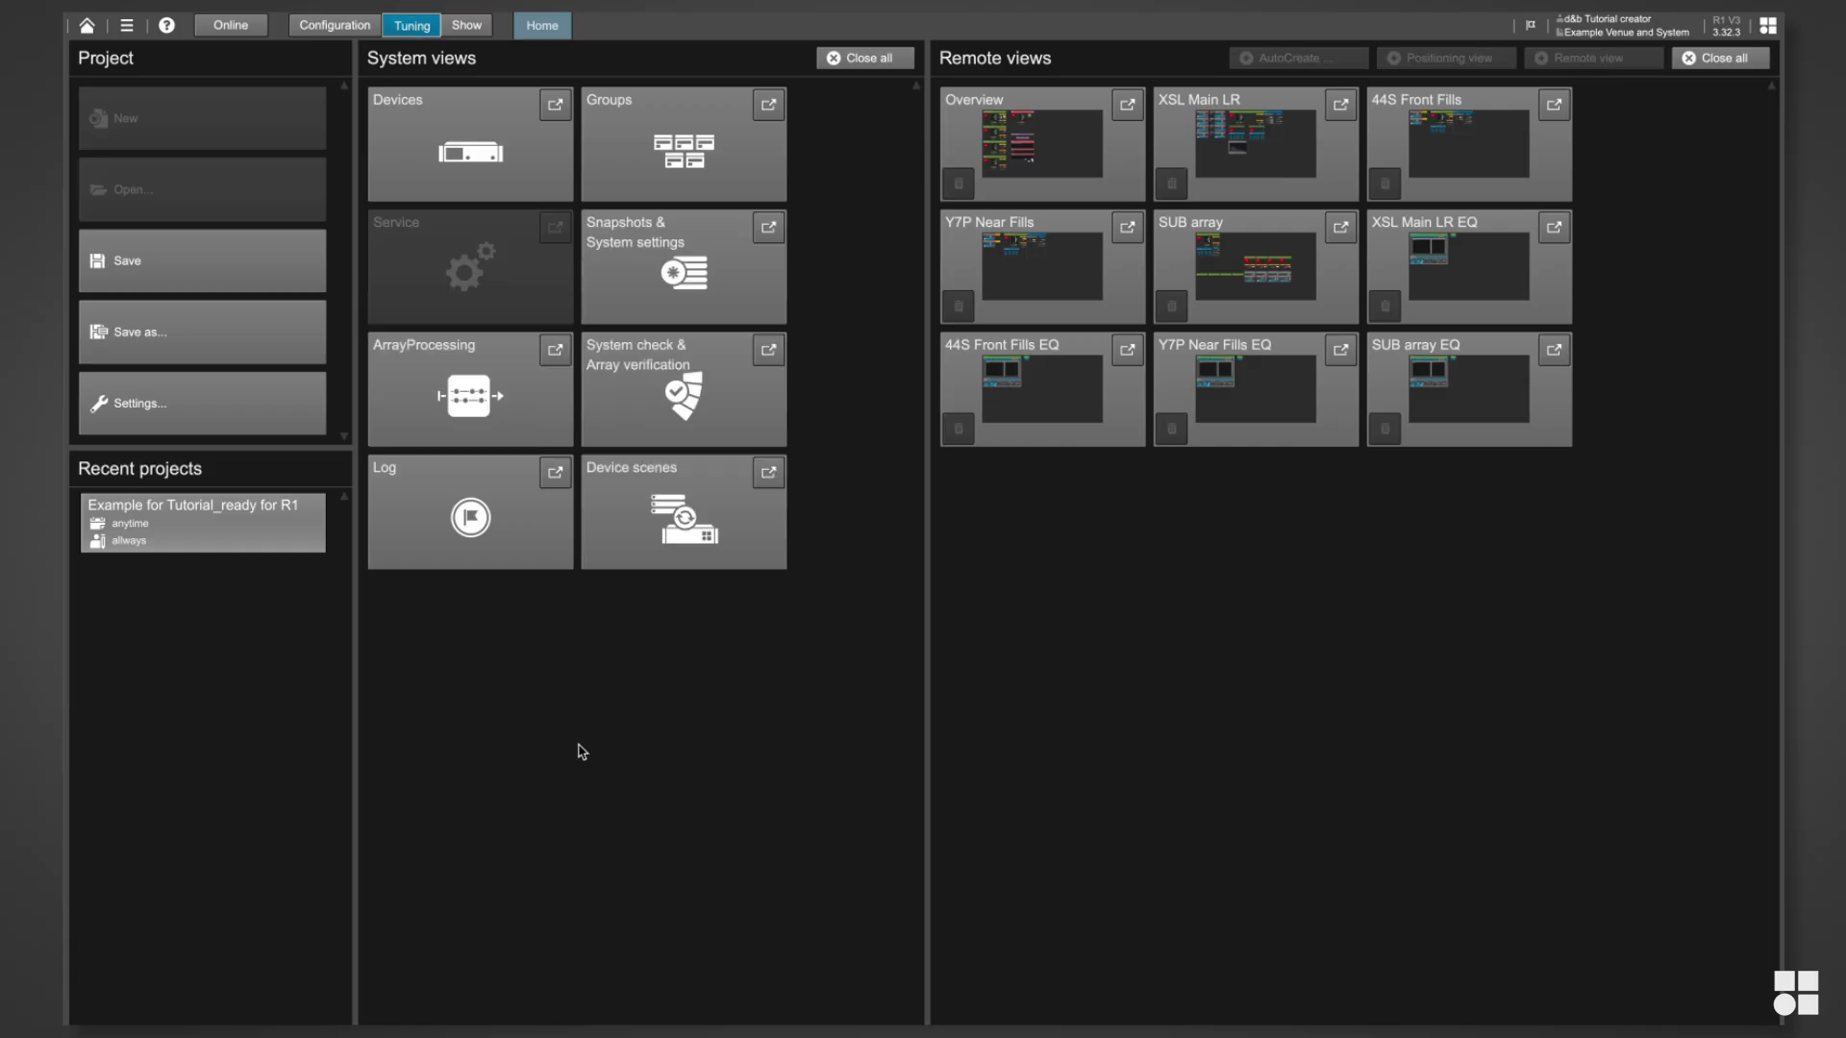
pyautogui.click(183, 4)
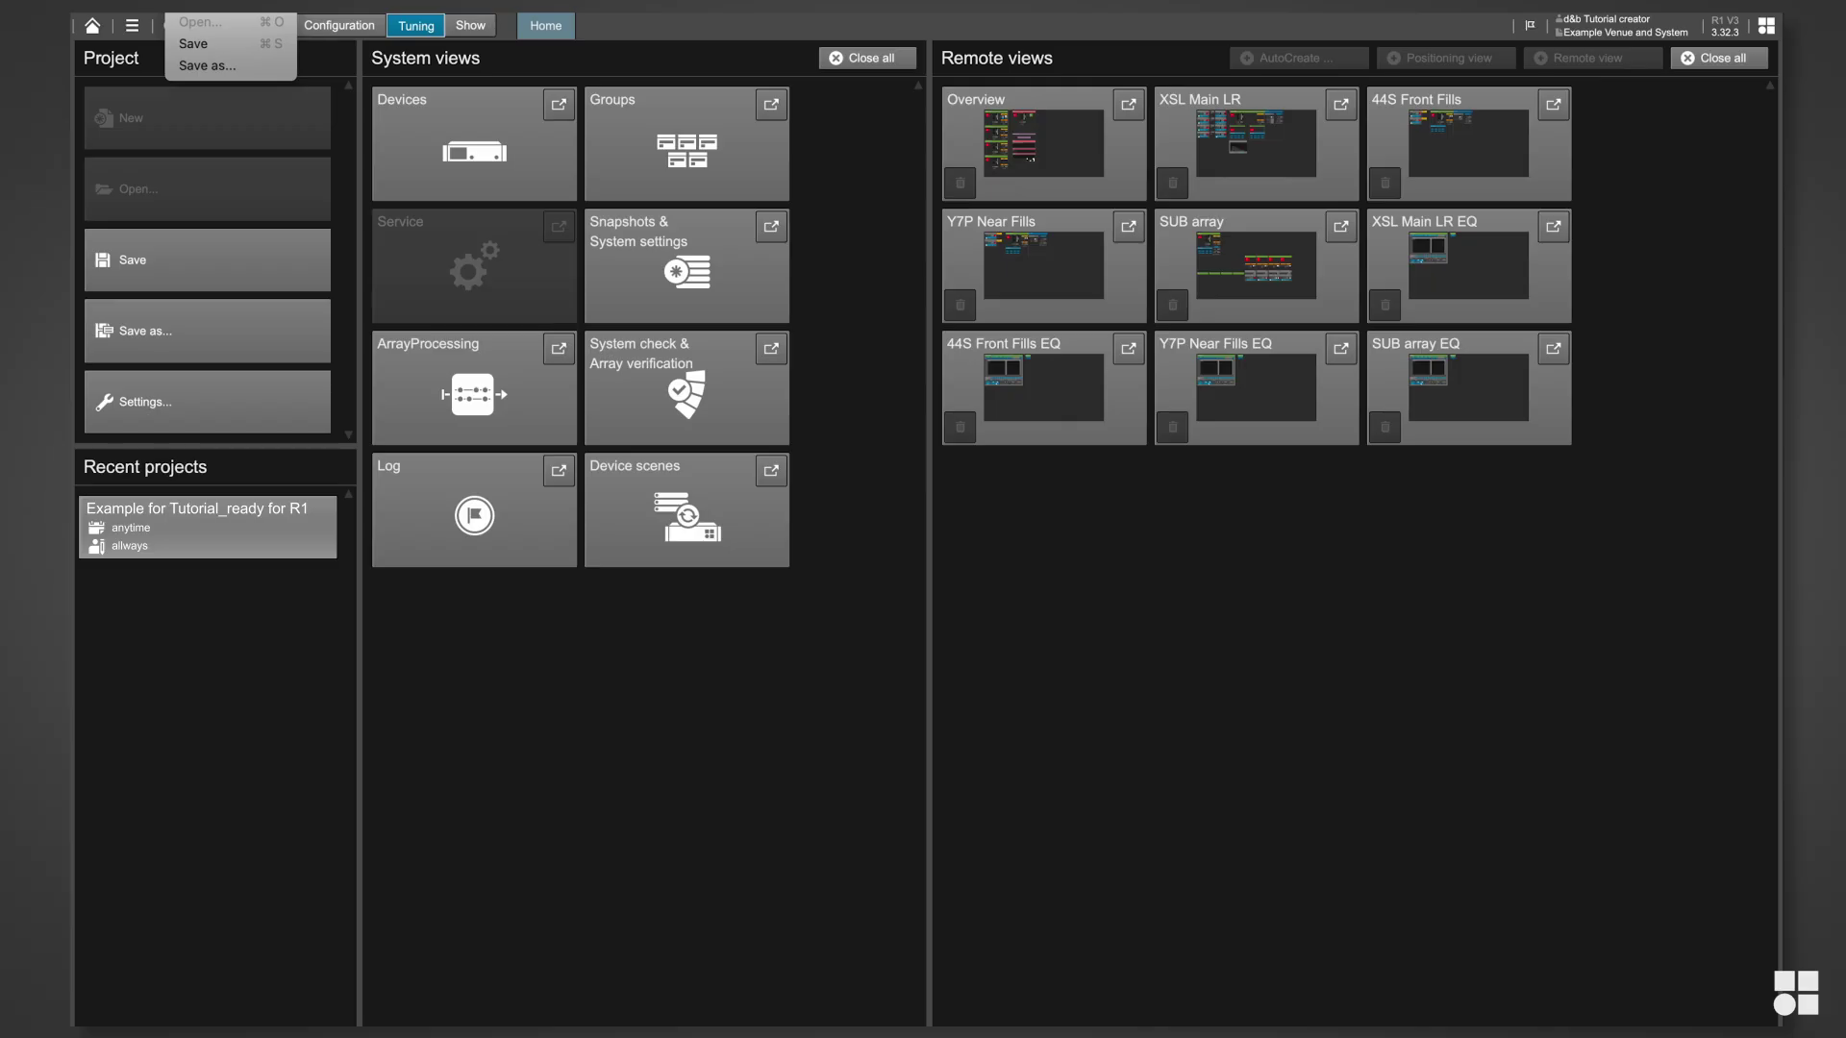
pyautogui.click(206, 53)
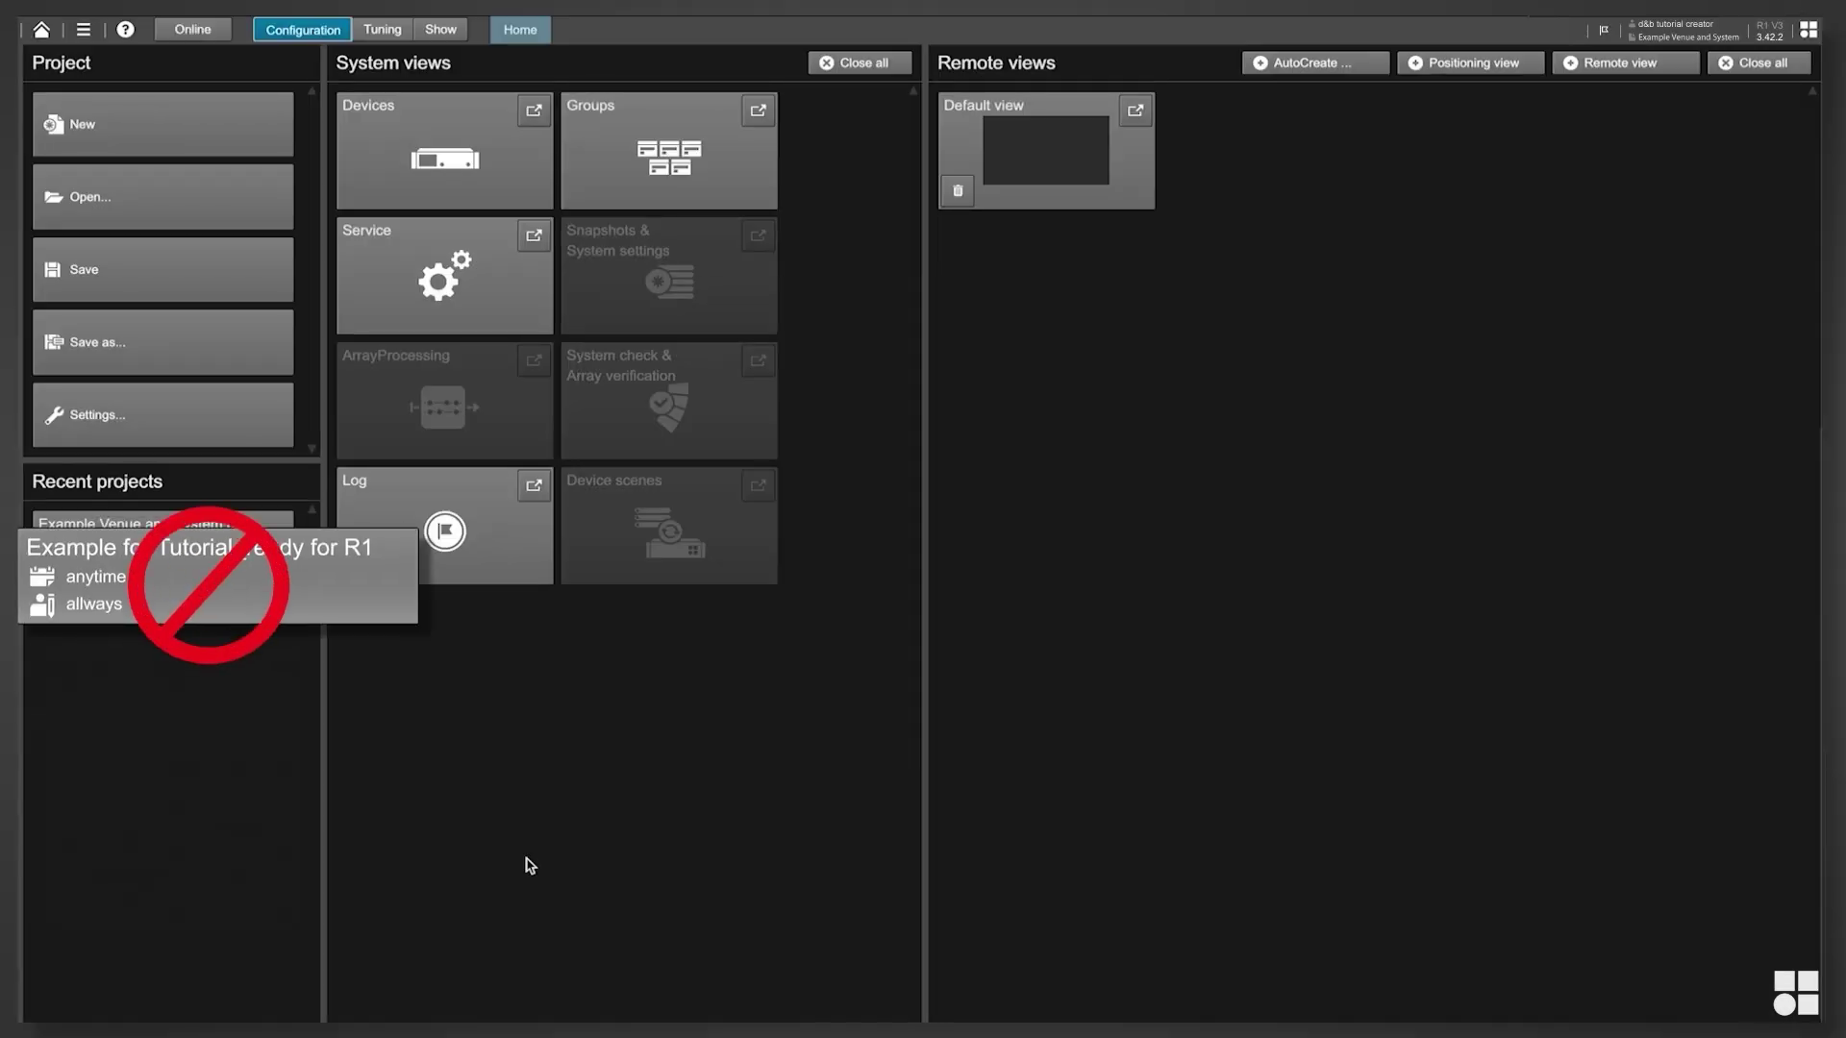
# - While online, reset all six detected D40 amplifiers to factory defaults, then go back offline
pyautogui.click(195, 30)
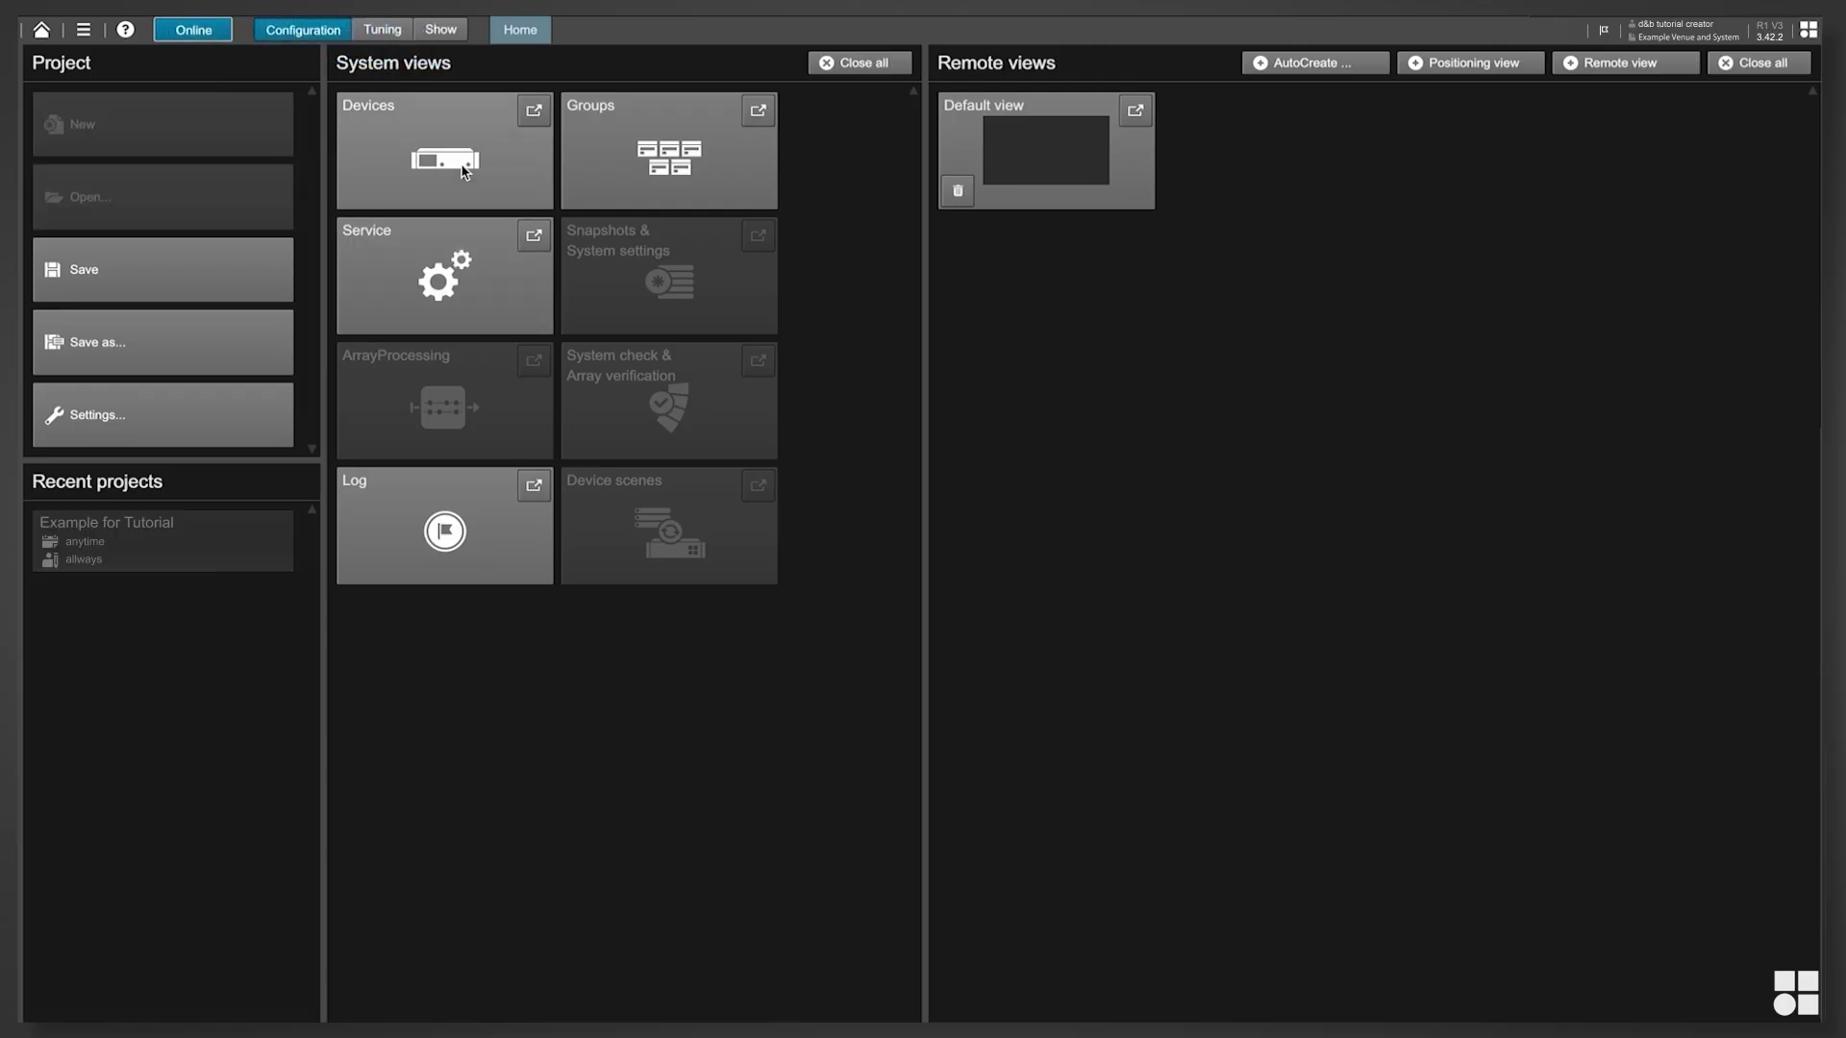
pyautogui.click(460, 170)
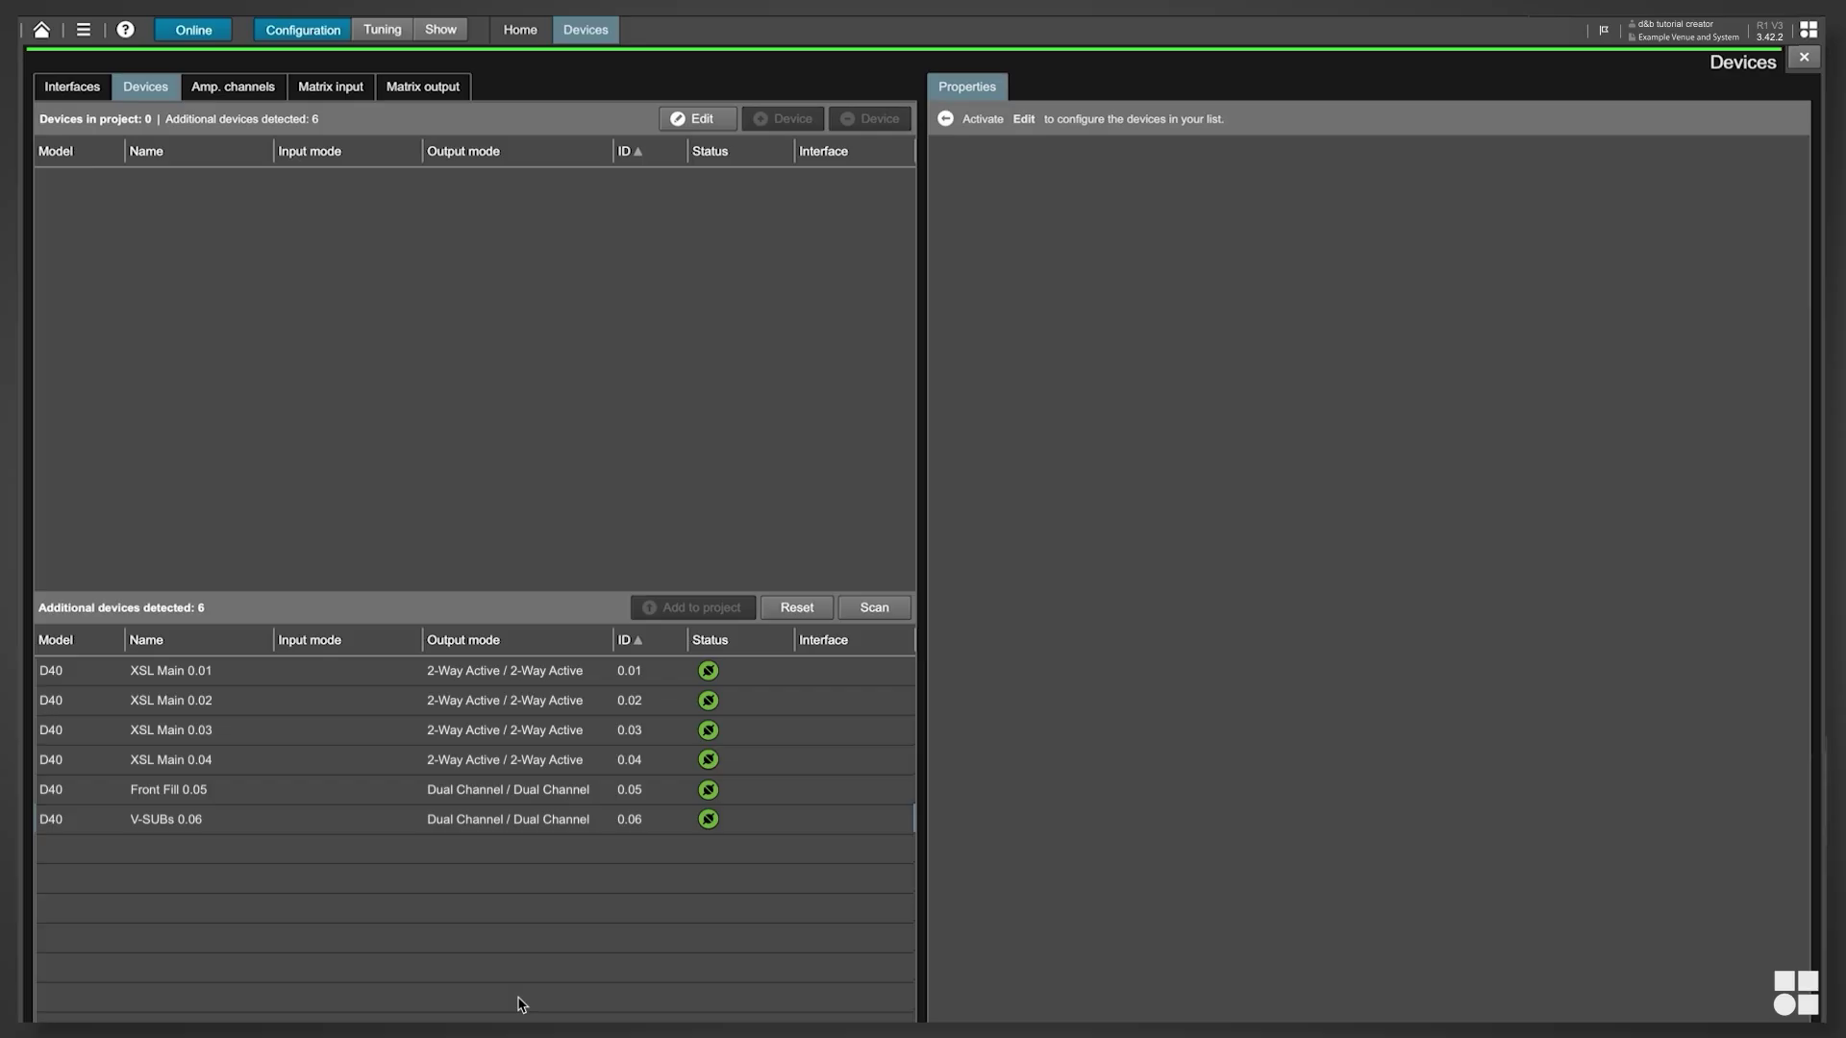
pyautogui.click(504, 676)
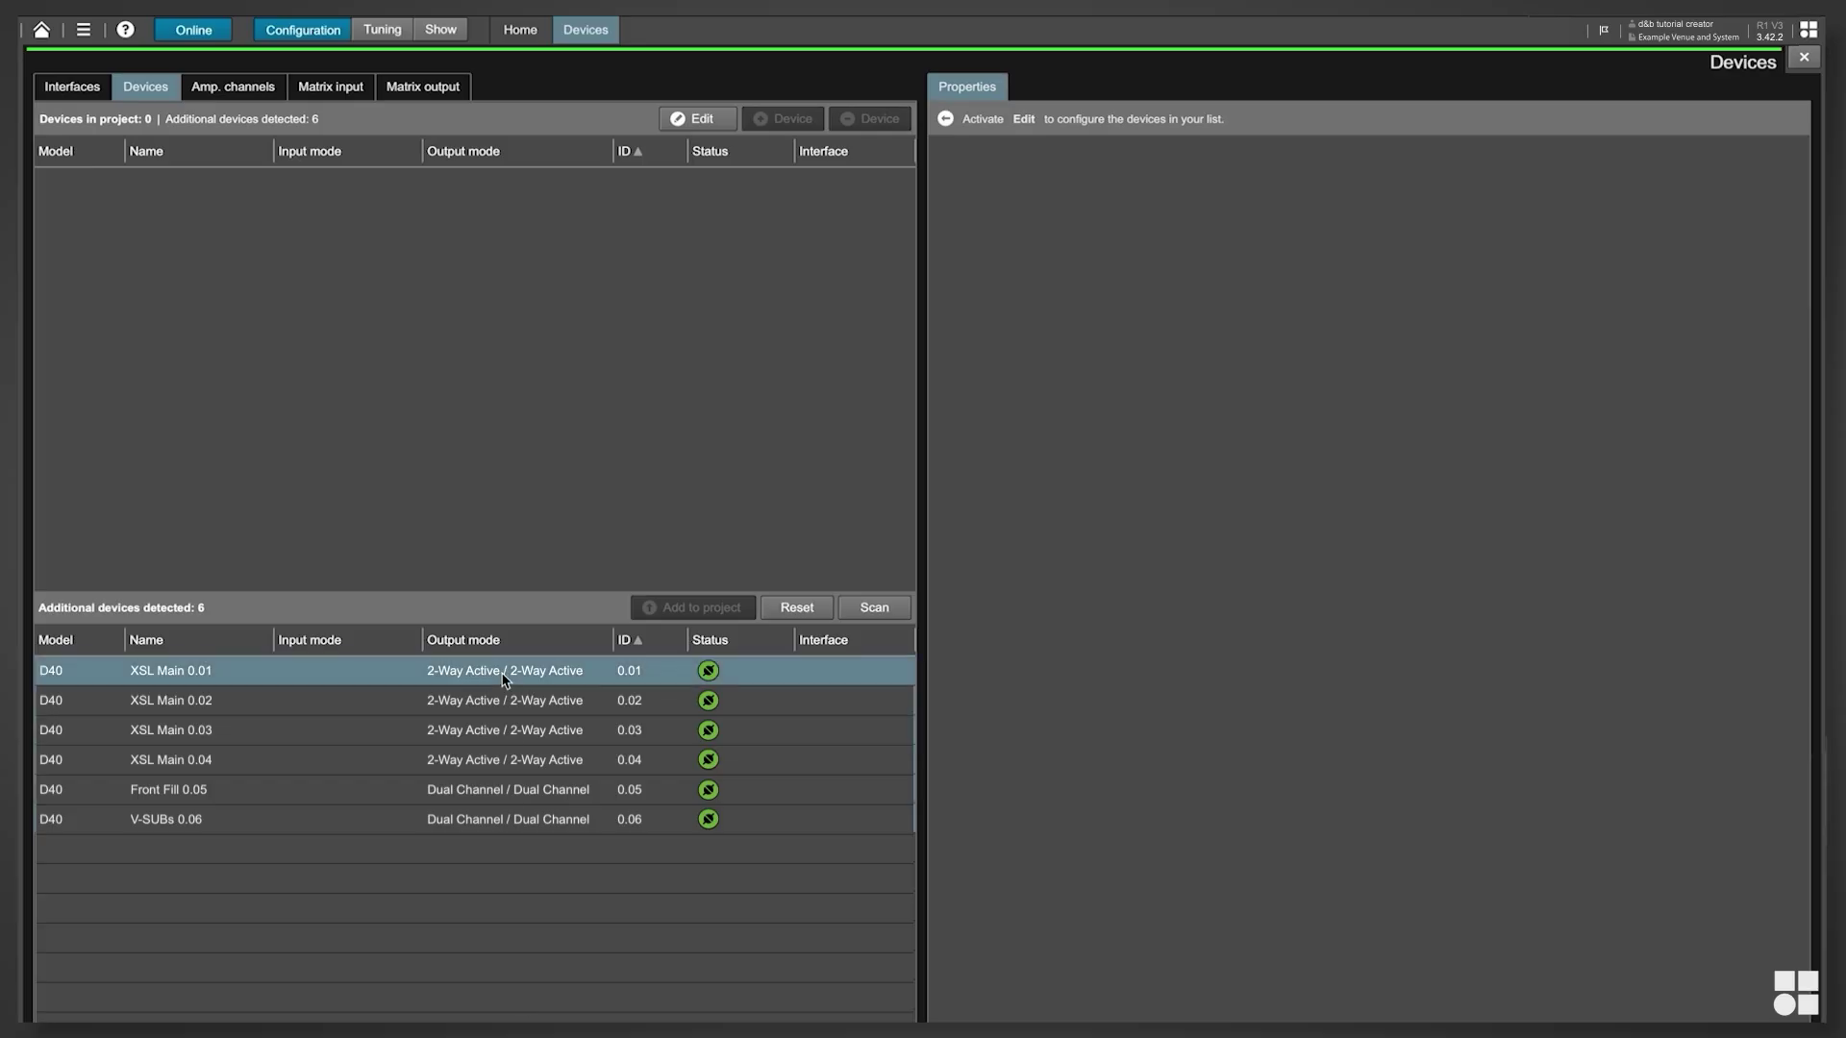
pyautogui.keyDown('shift'); pyautogui.click(503, 813); pyautogui.keyUp('shift')
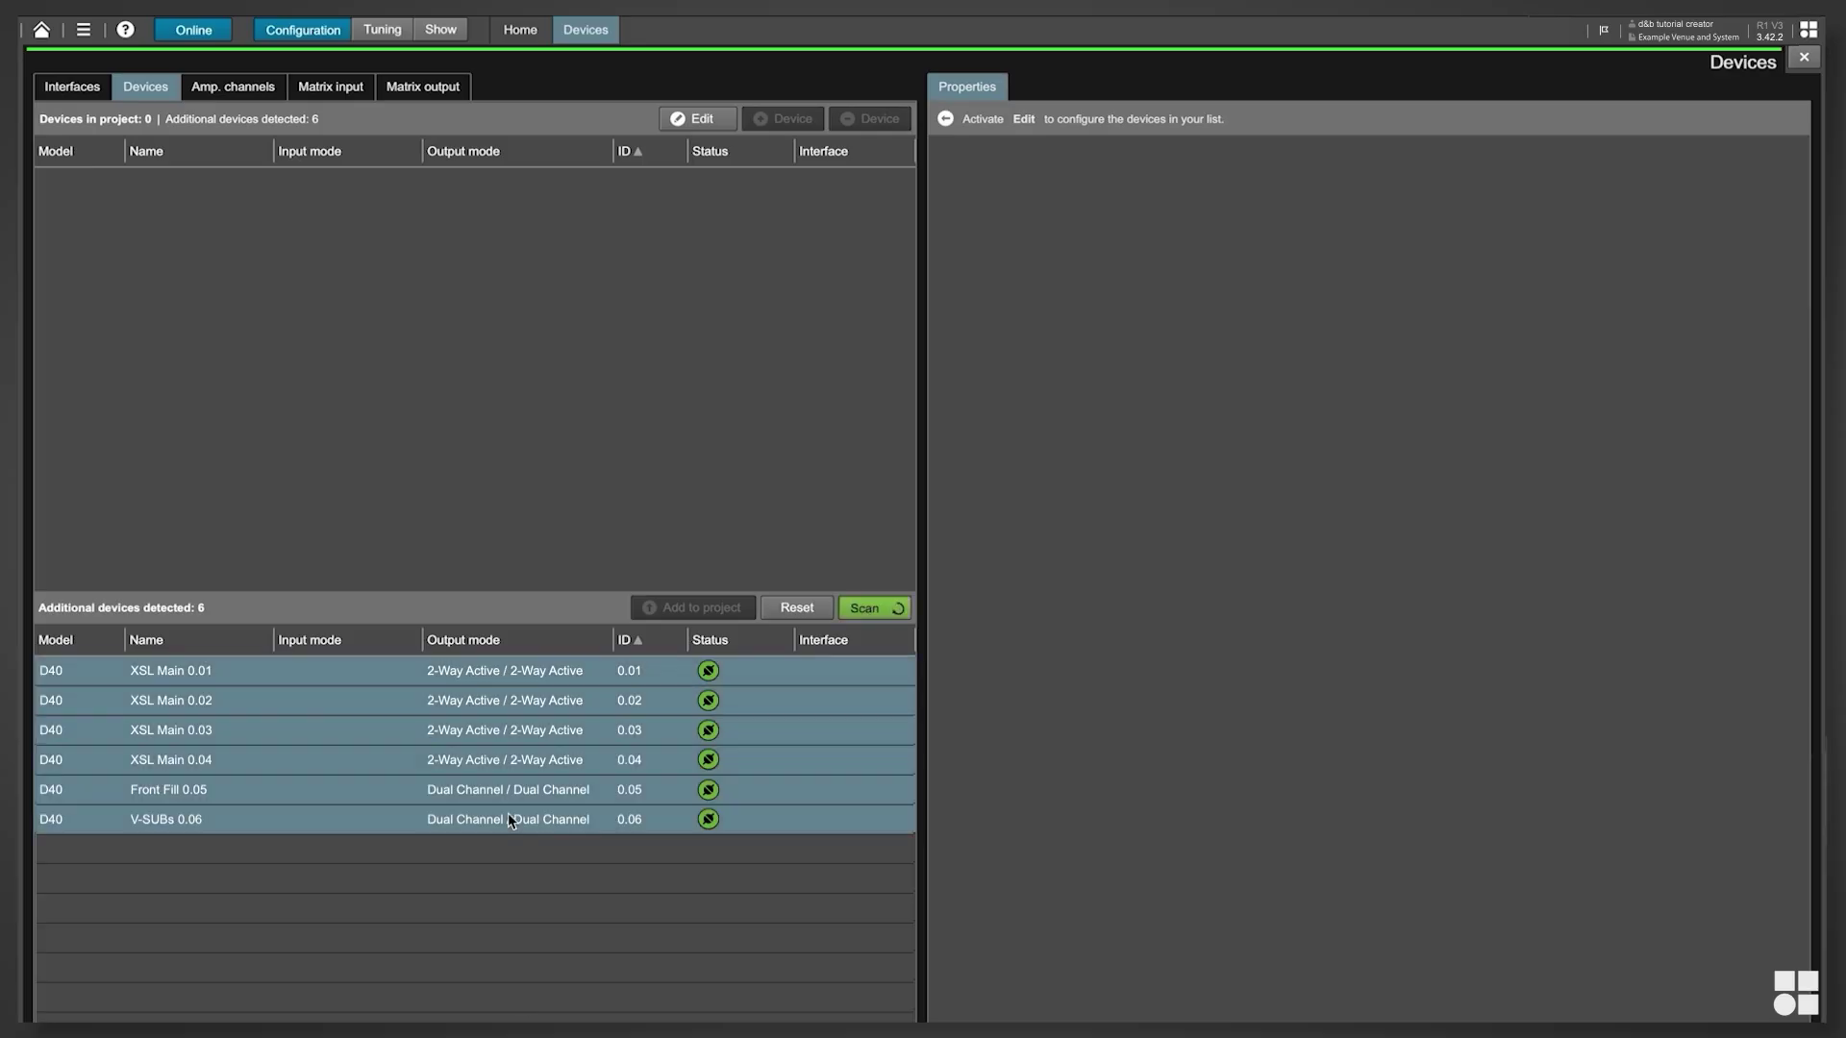
pyautogui.click(784, 607)
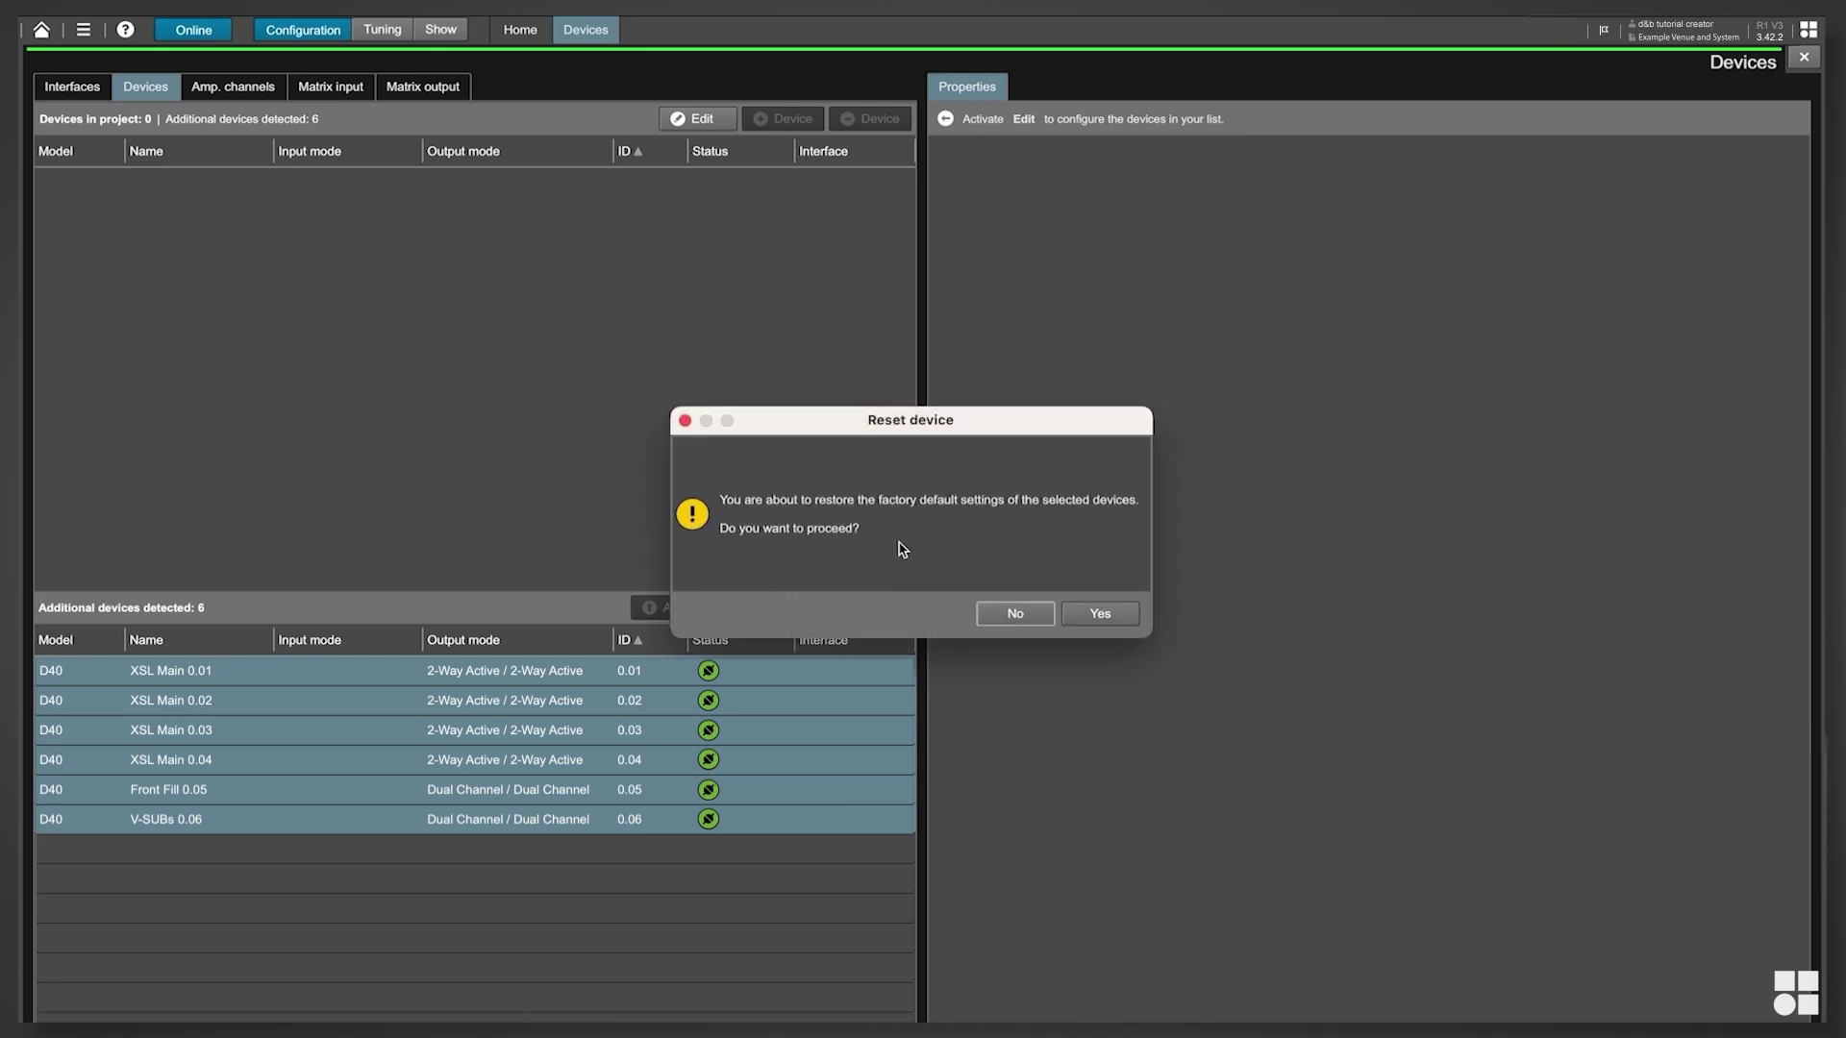
pyautogui.click(1100, 613)
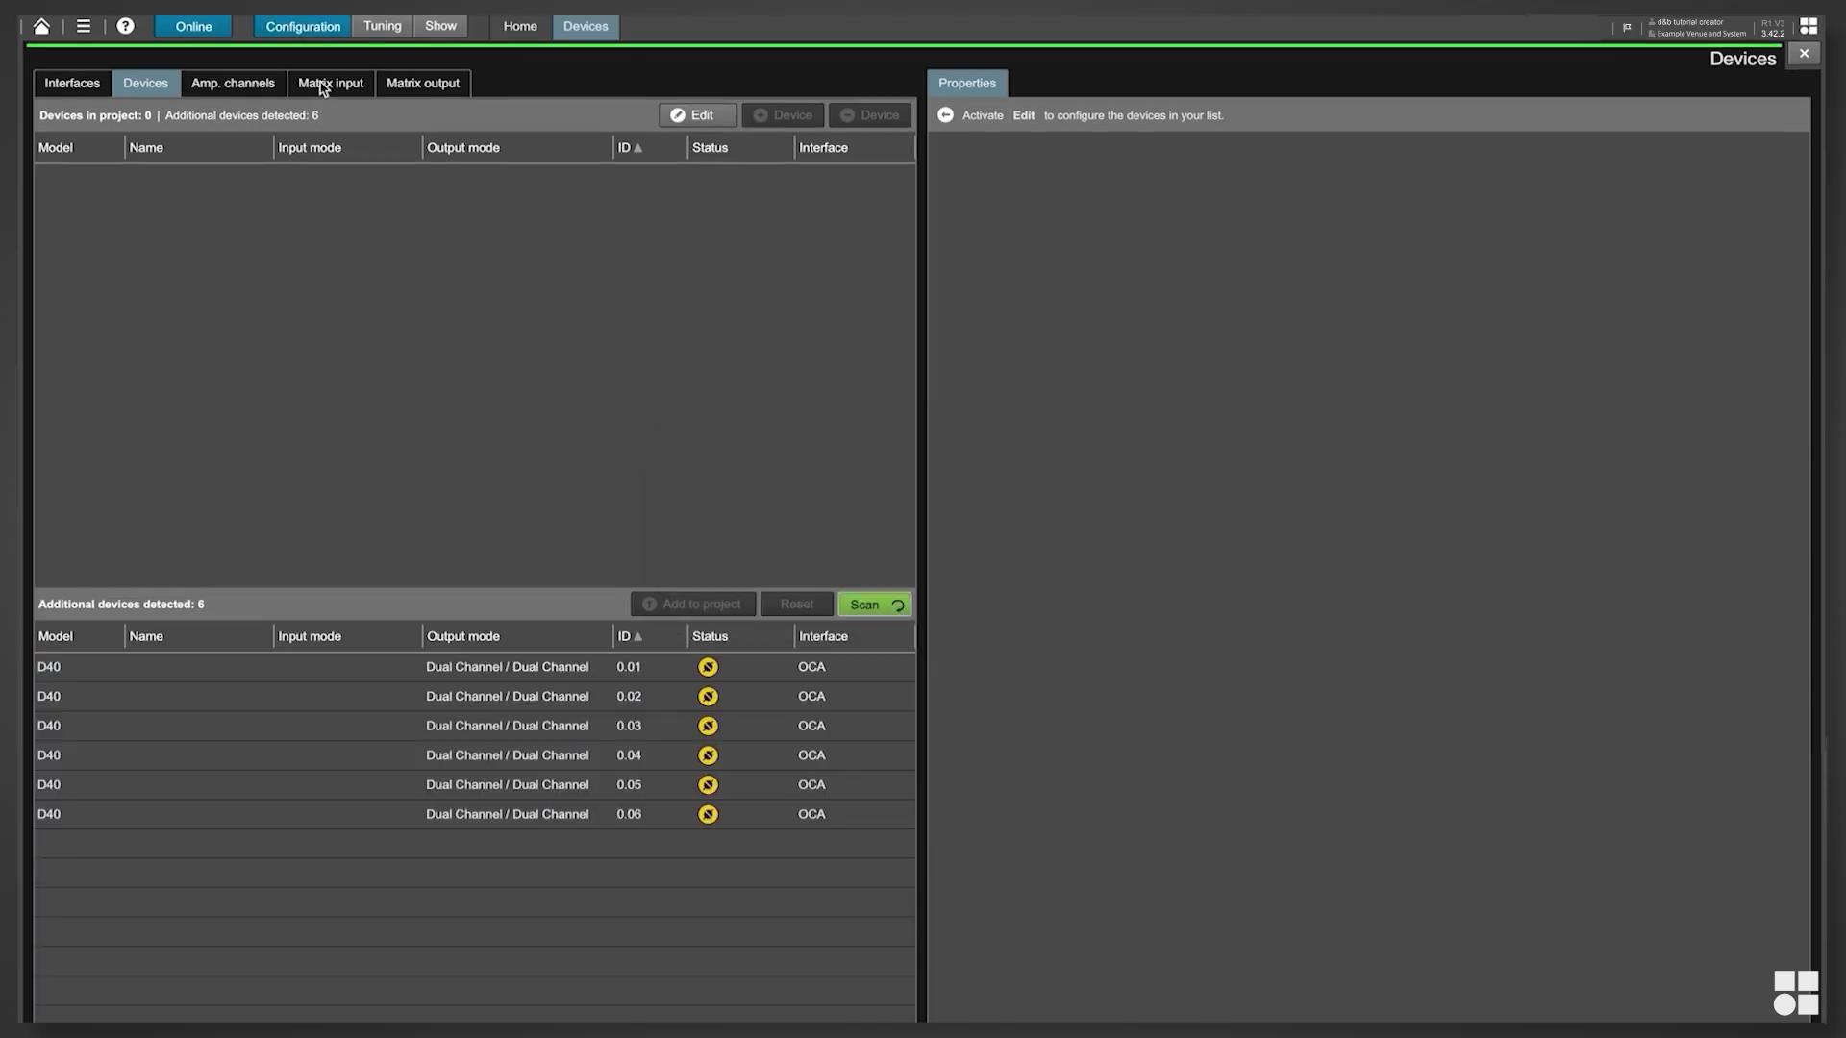
pyautogui.click(211, 33)
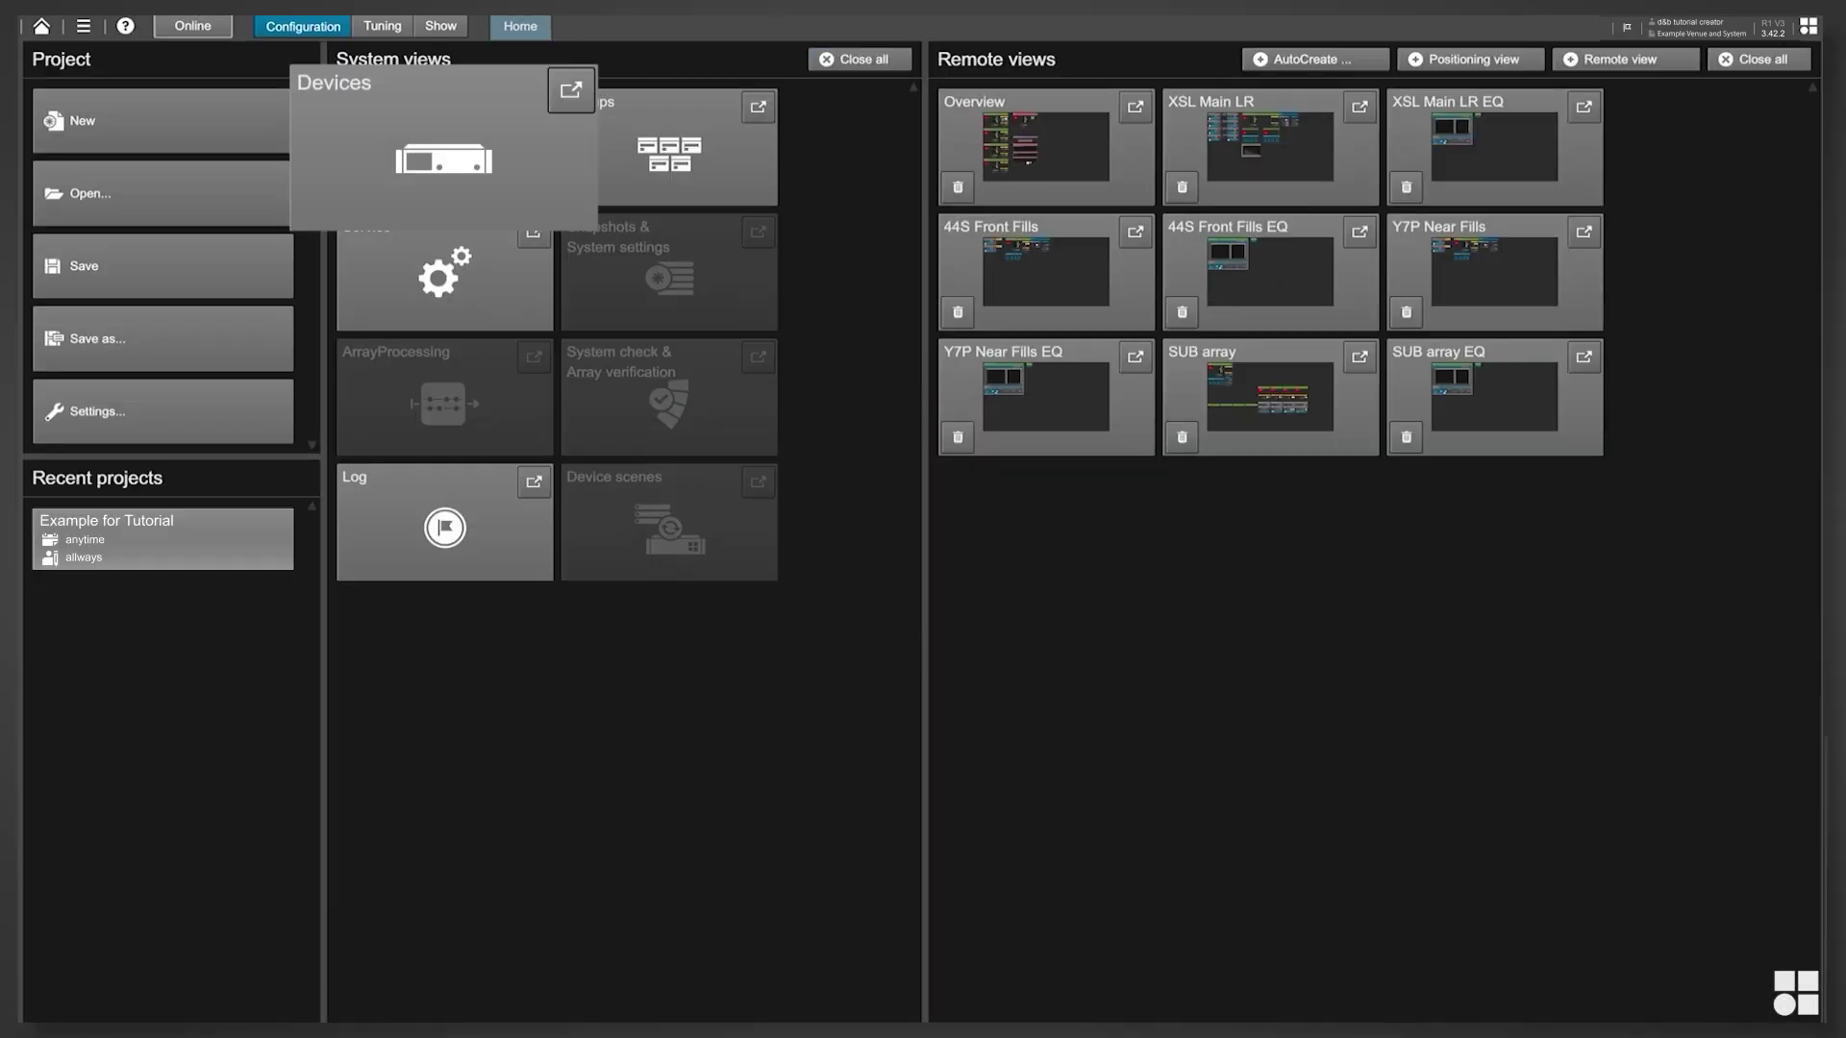
# - Take the project online and check that all six D40s show as connected via OCA
pyautogui.click(444, 154)
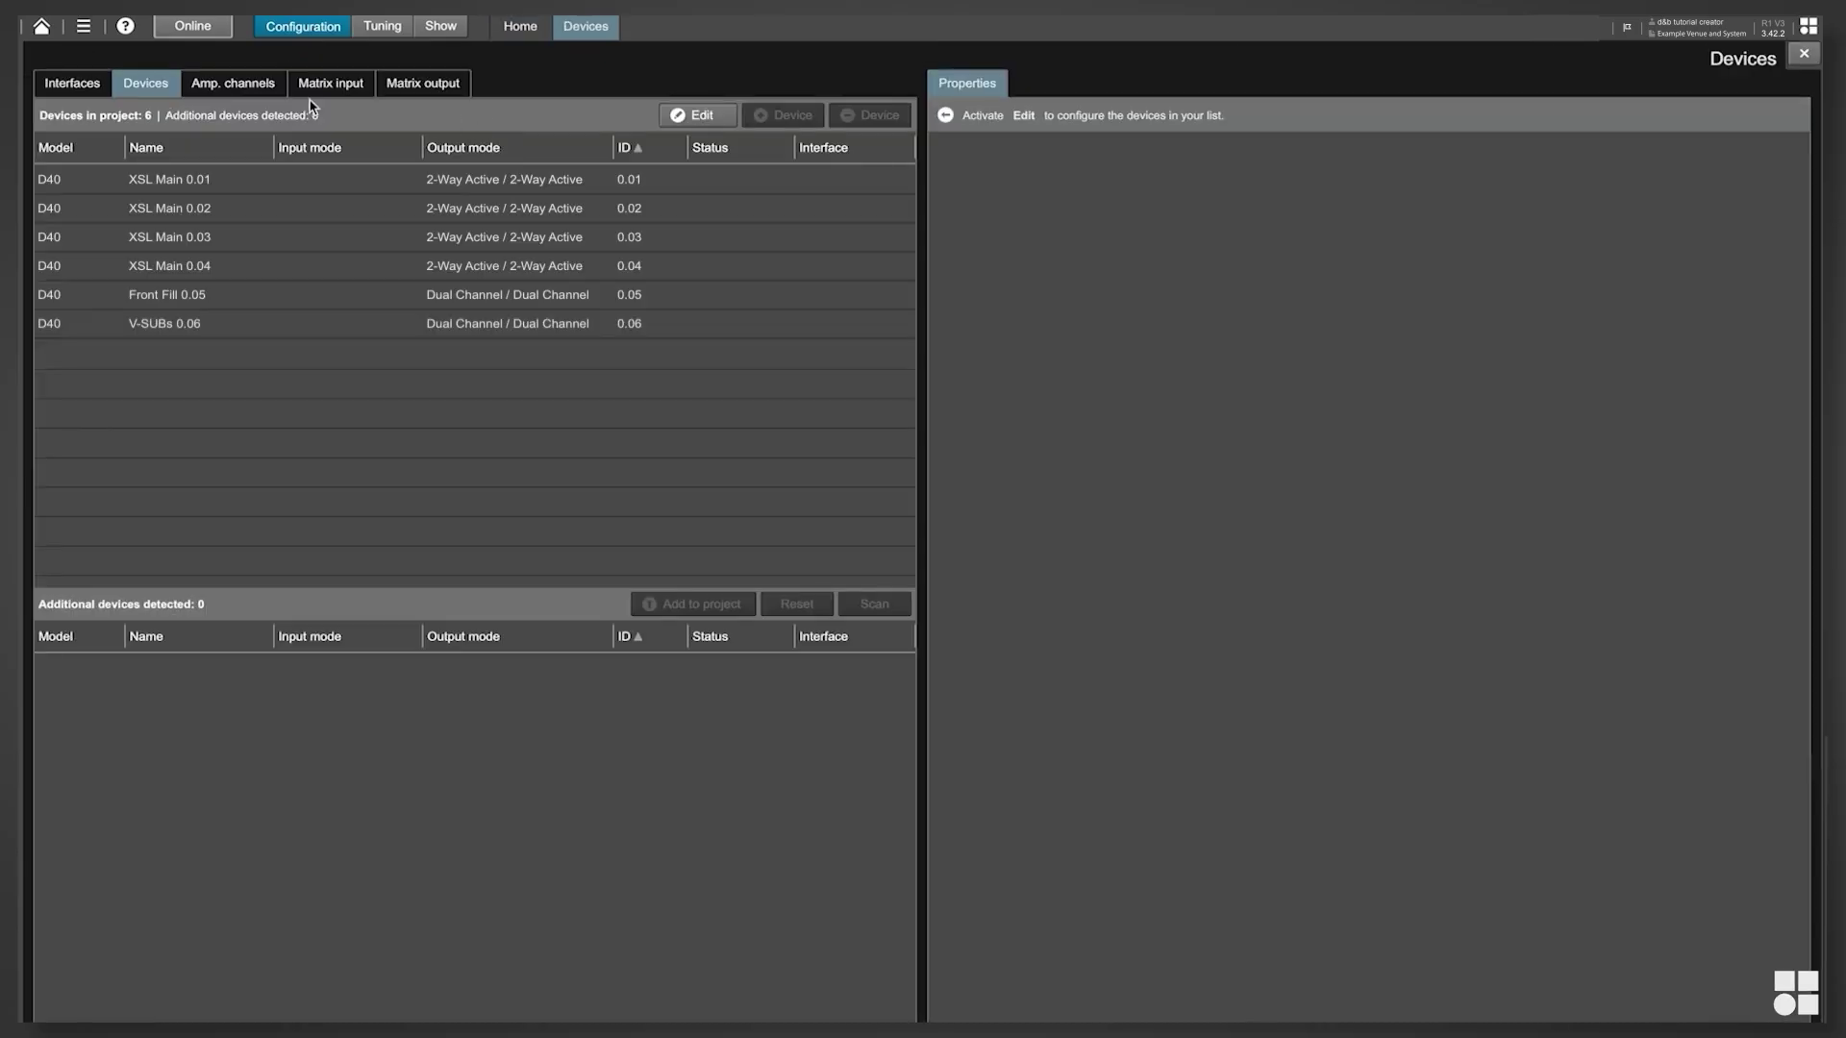
pyautogui.click(193, 29)
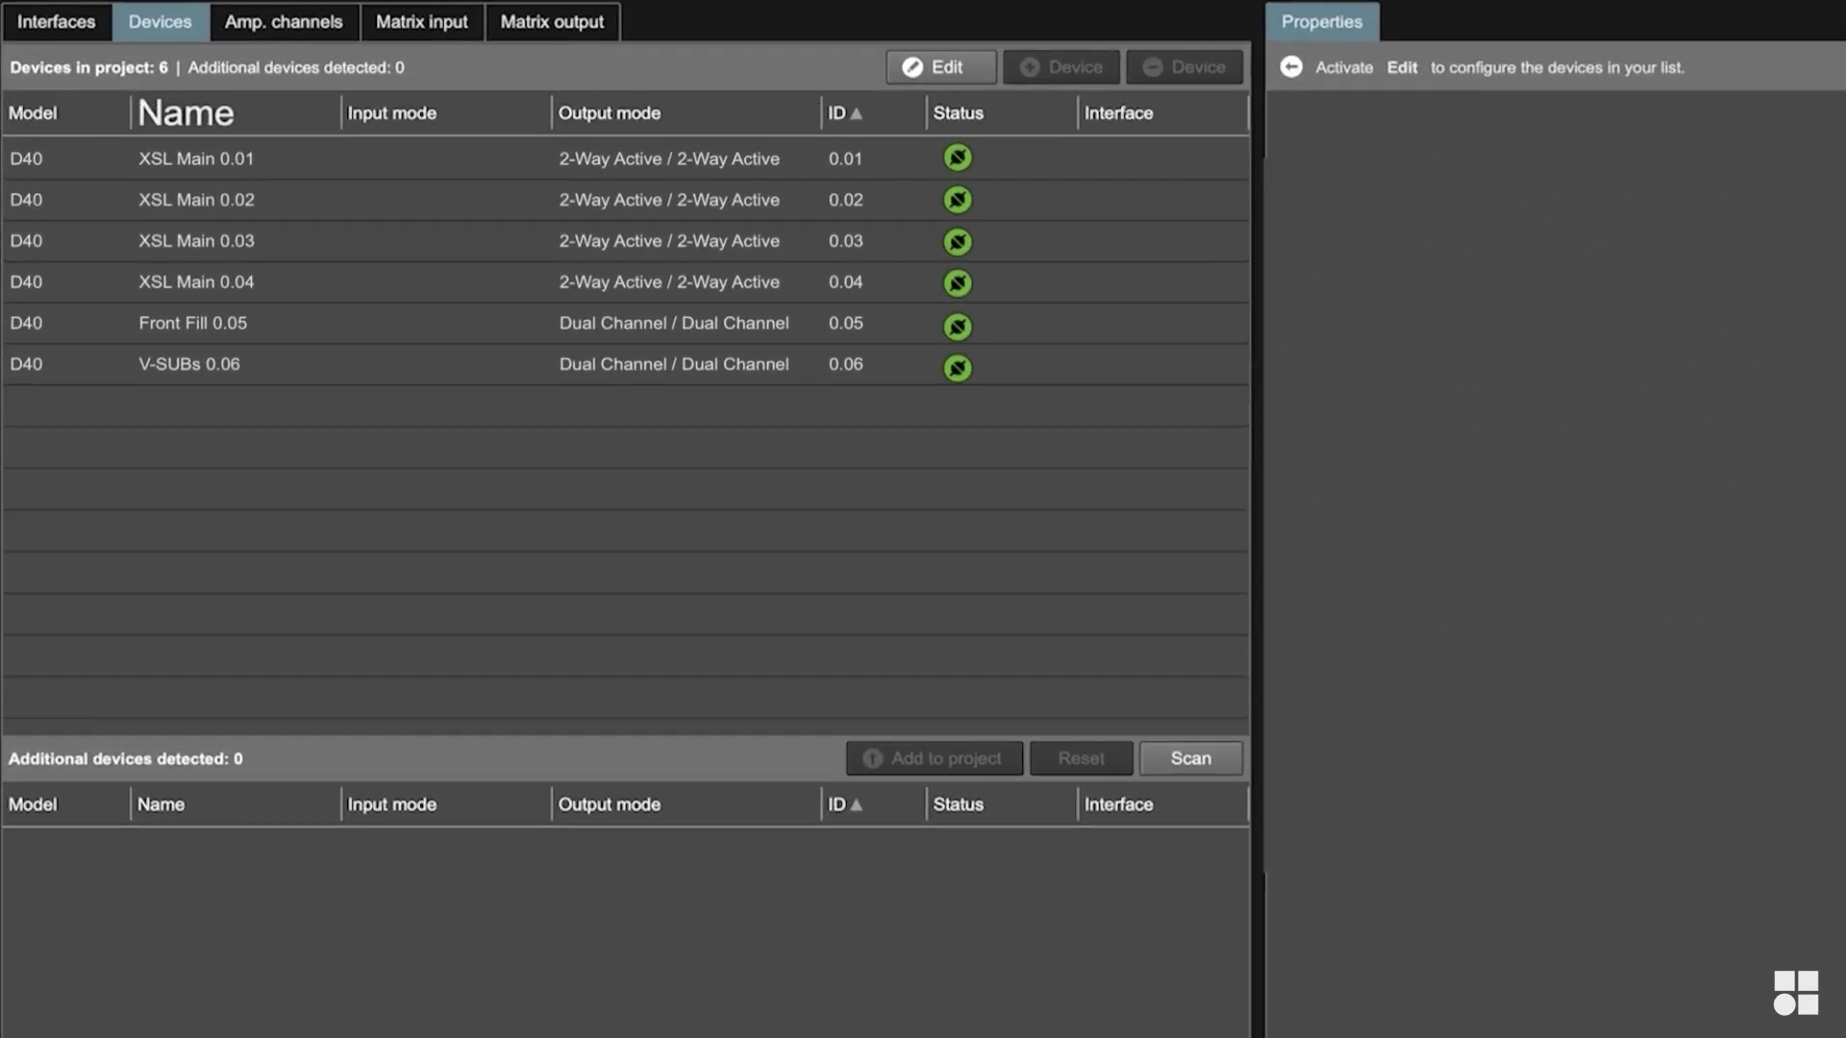
pyautogui.click(257, 37)
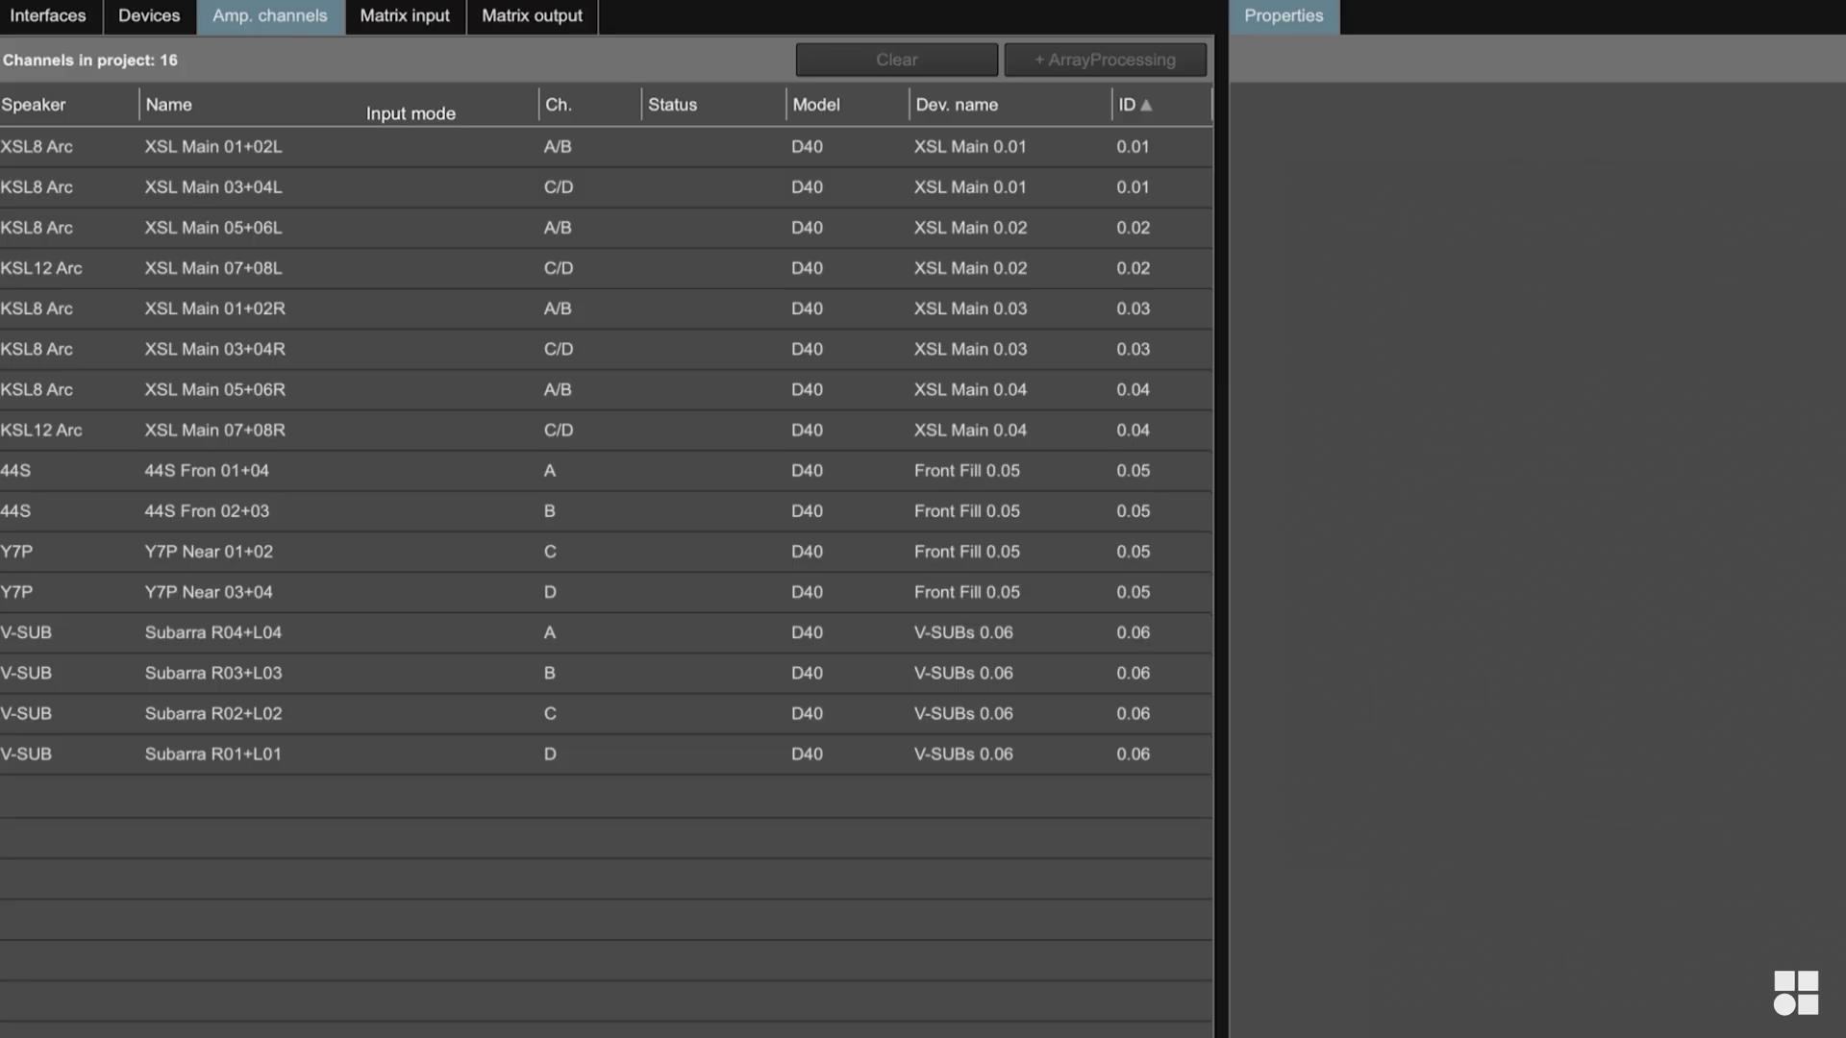
pyautogui.click(152, 23)
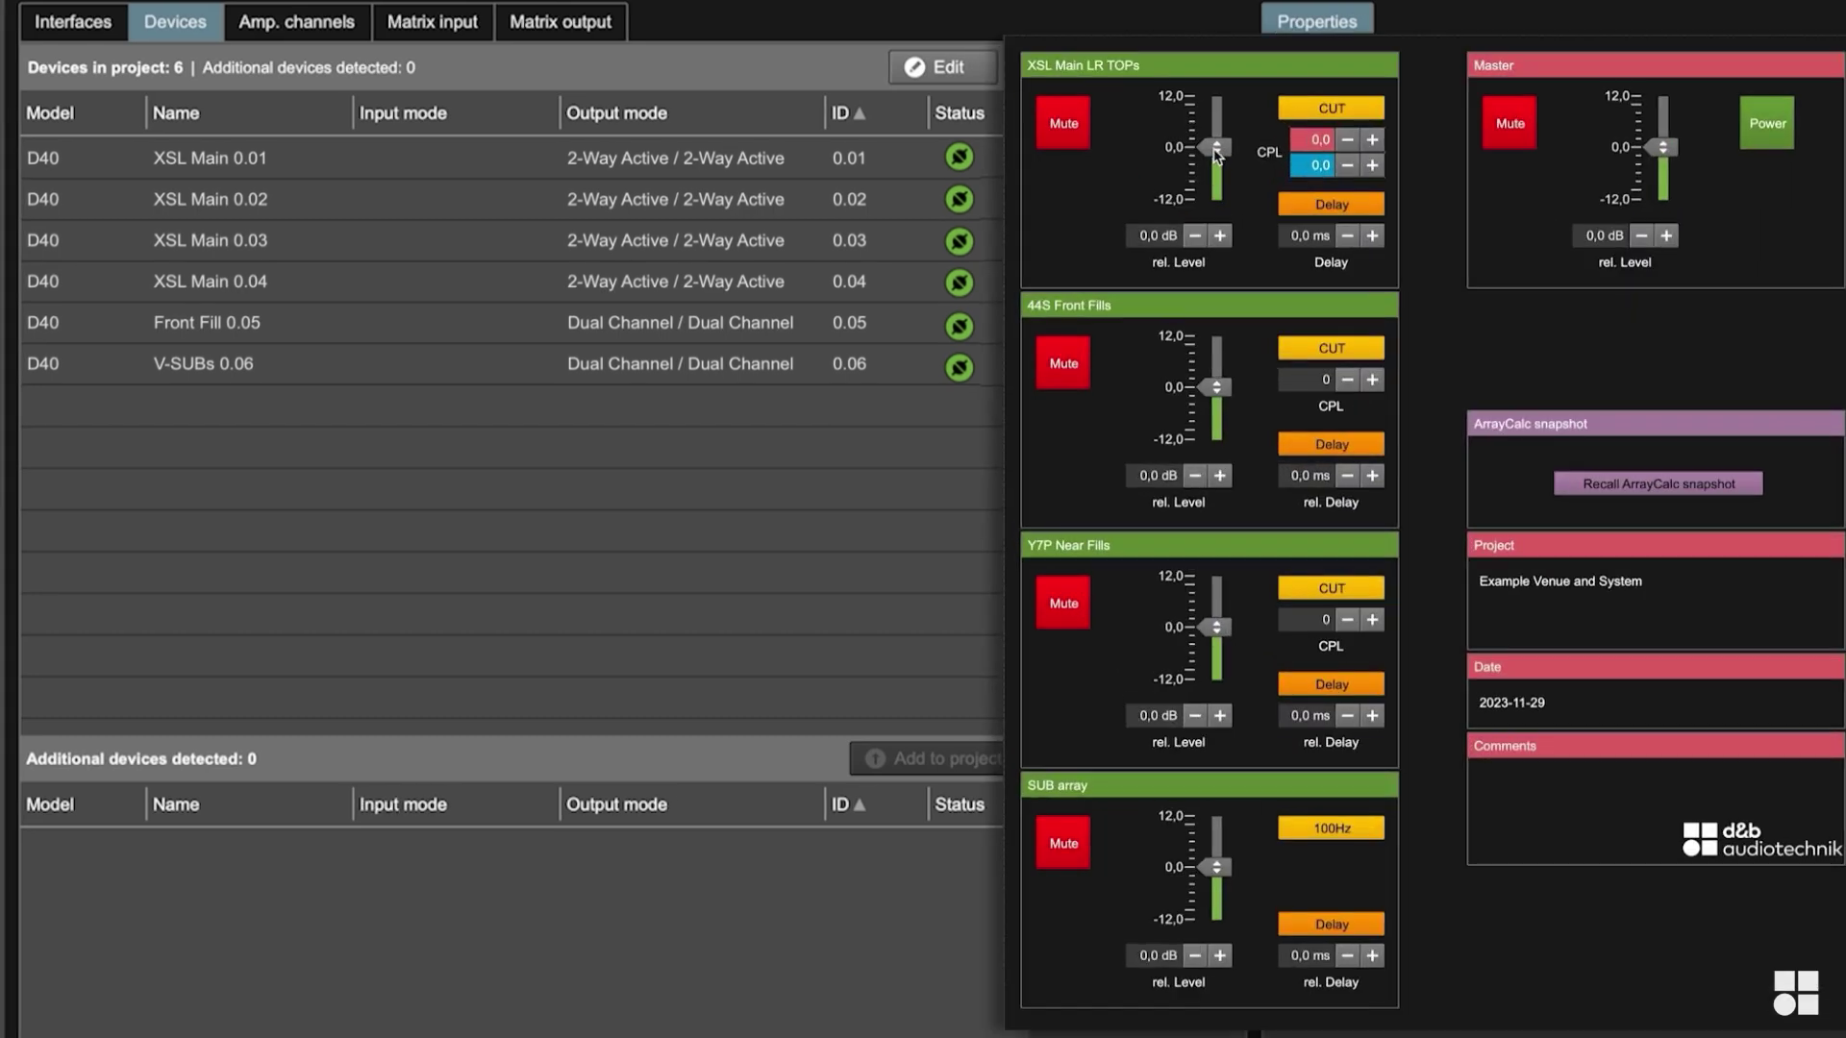
pyautogui.click(1260, 72)
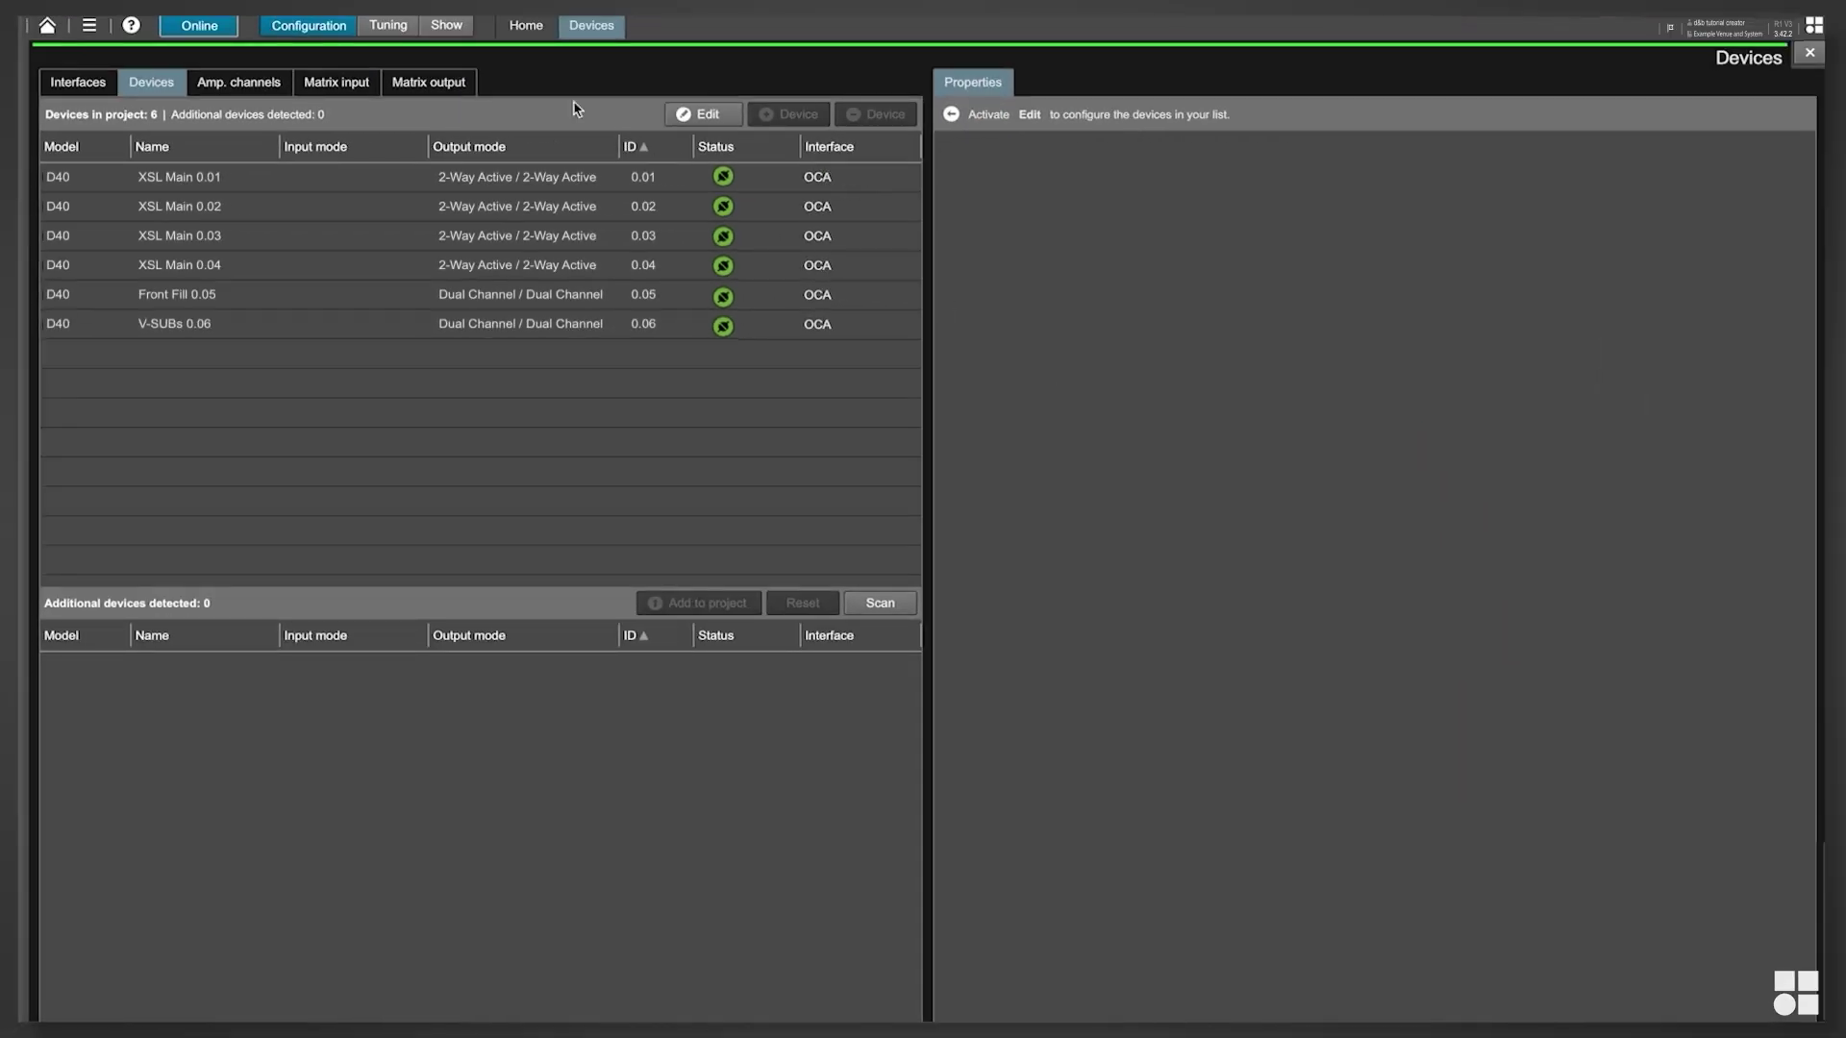
# - Enter Tuning mode and open the Overview remote view with source groups at 0.0 dB and 0.3 ms
pyautogui.click(389, 25)
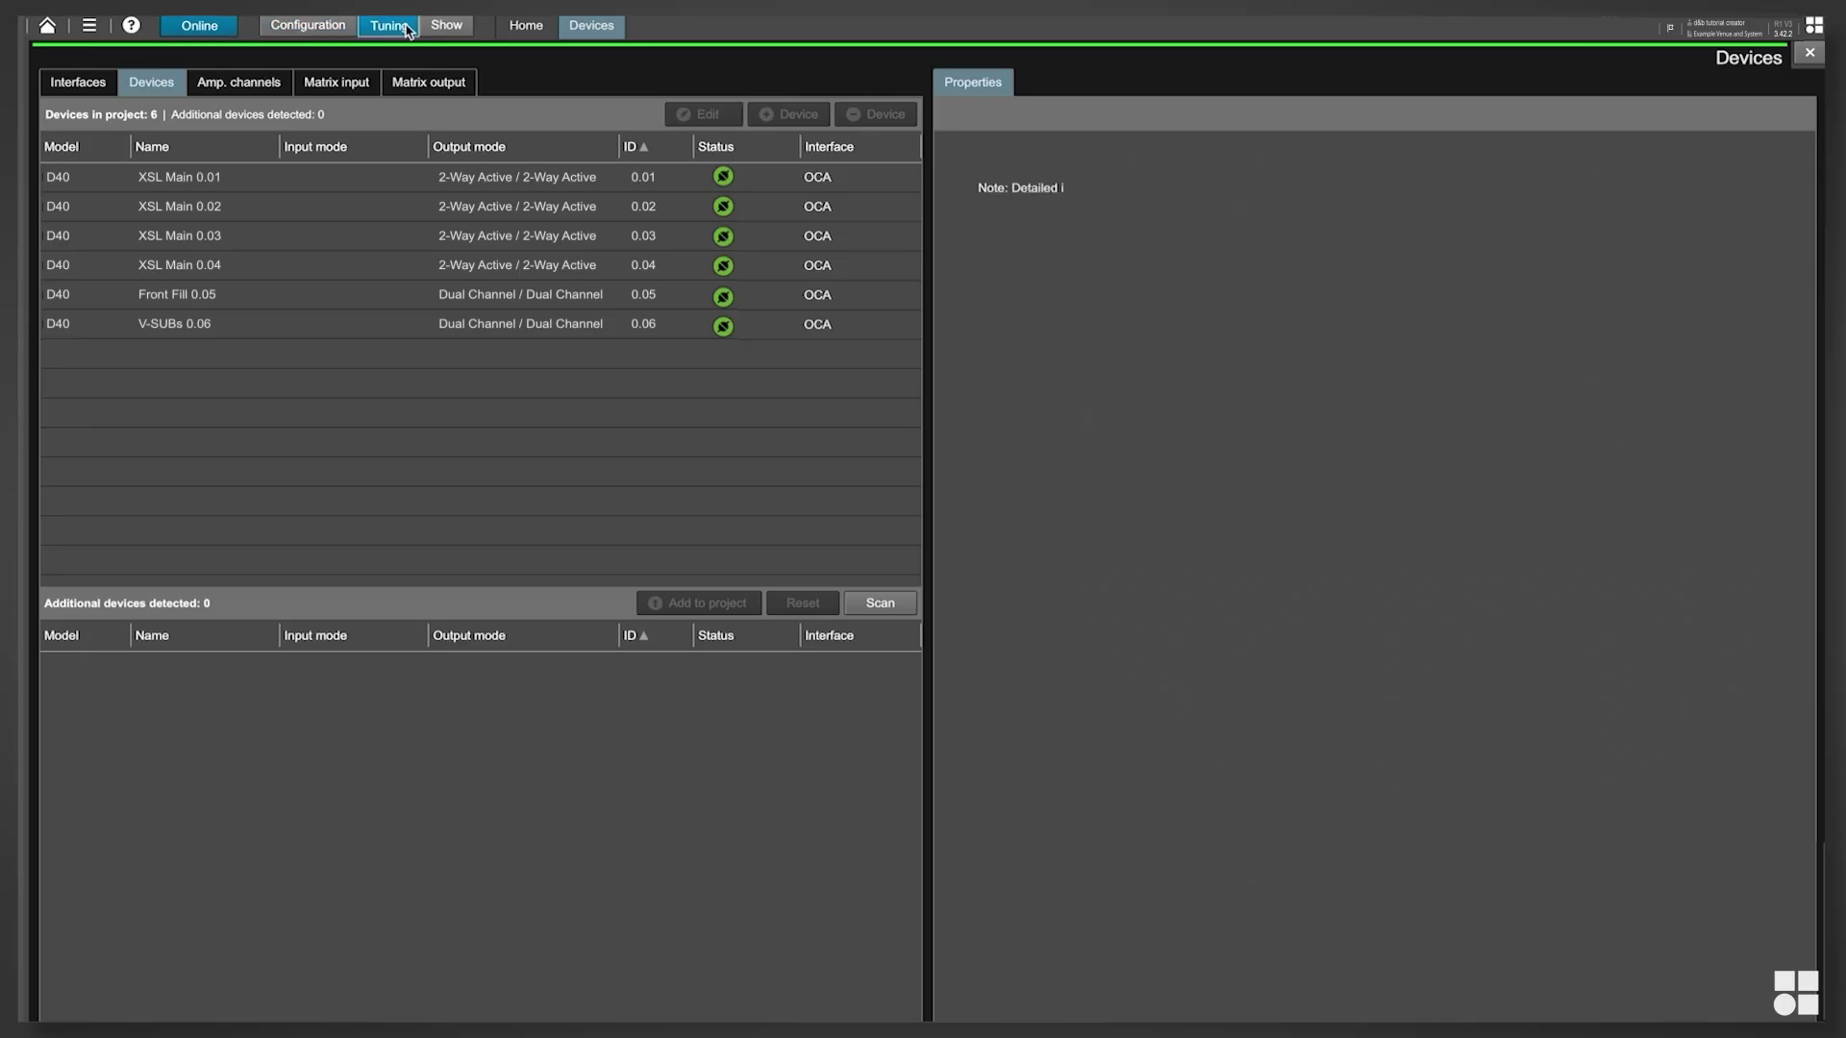
pyautogui.click(522, 26)
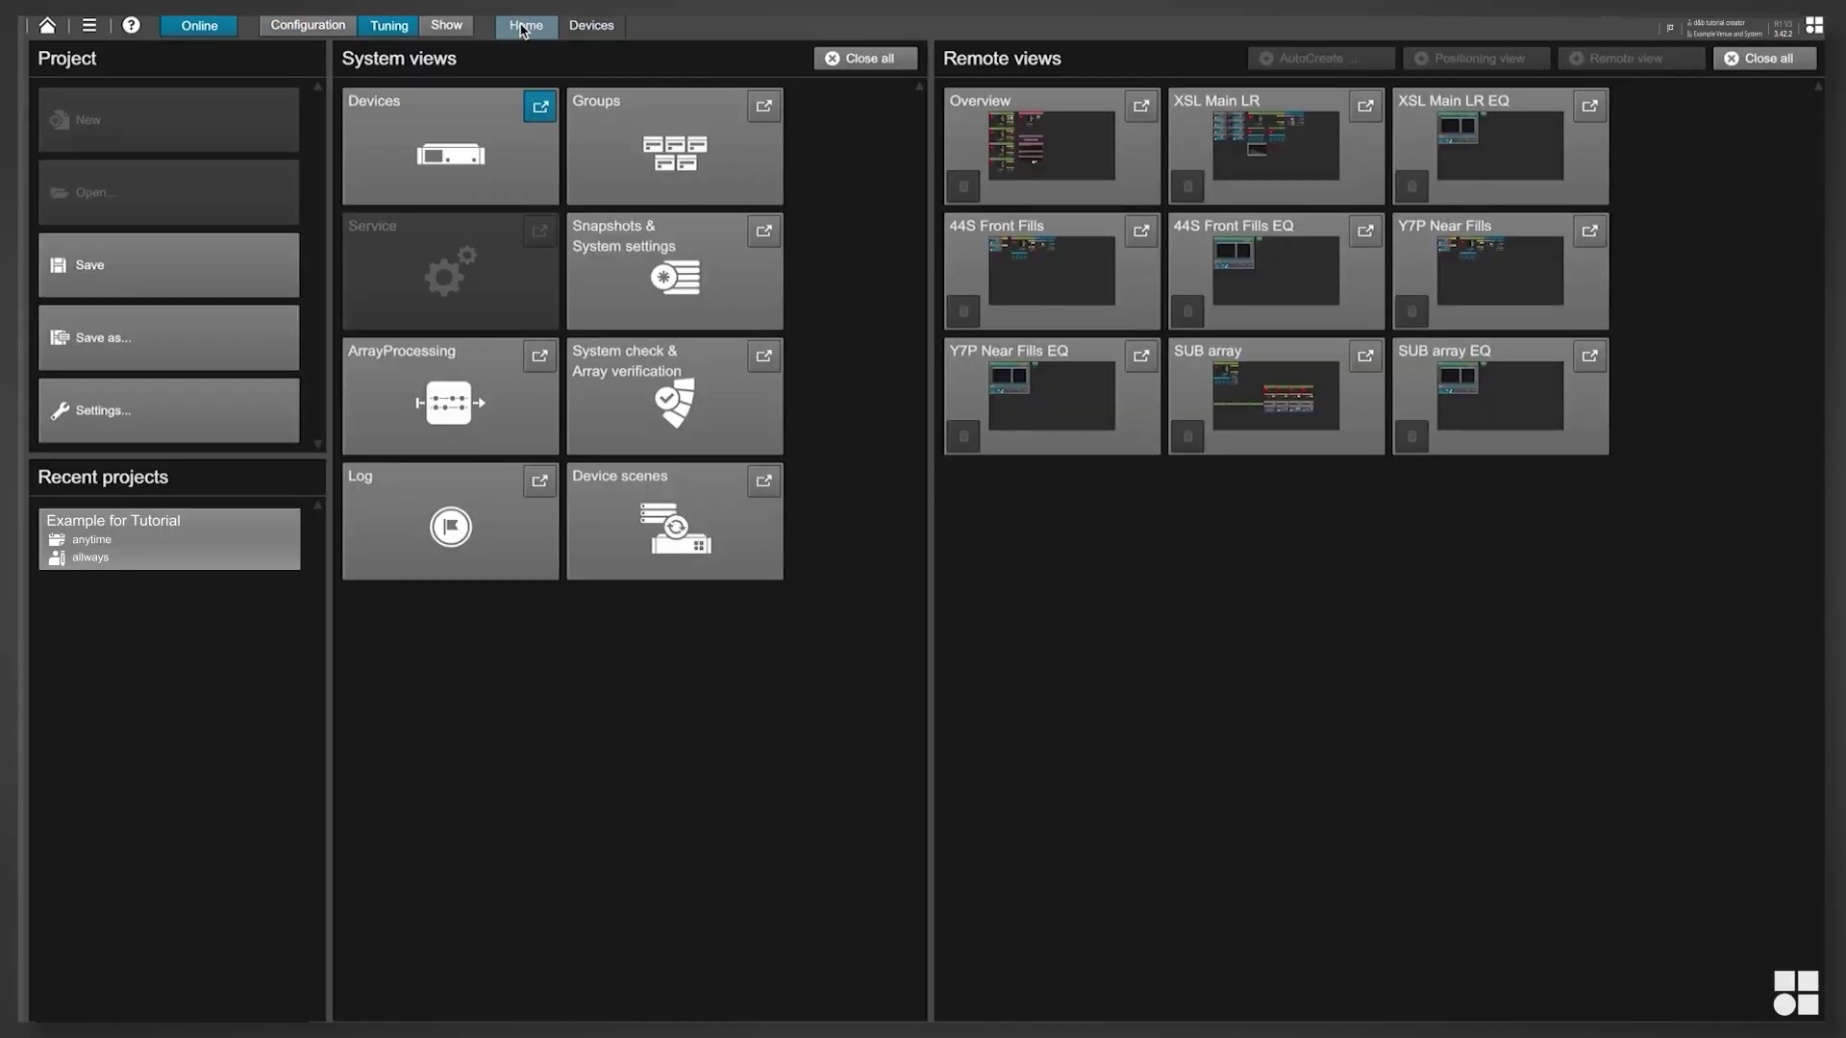
pyautogui.click(1052, 146)
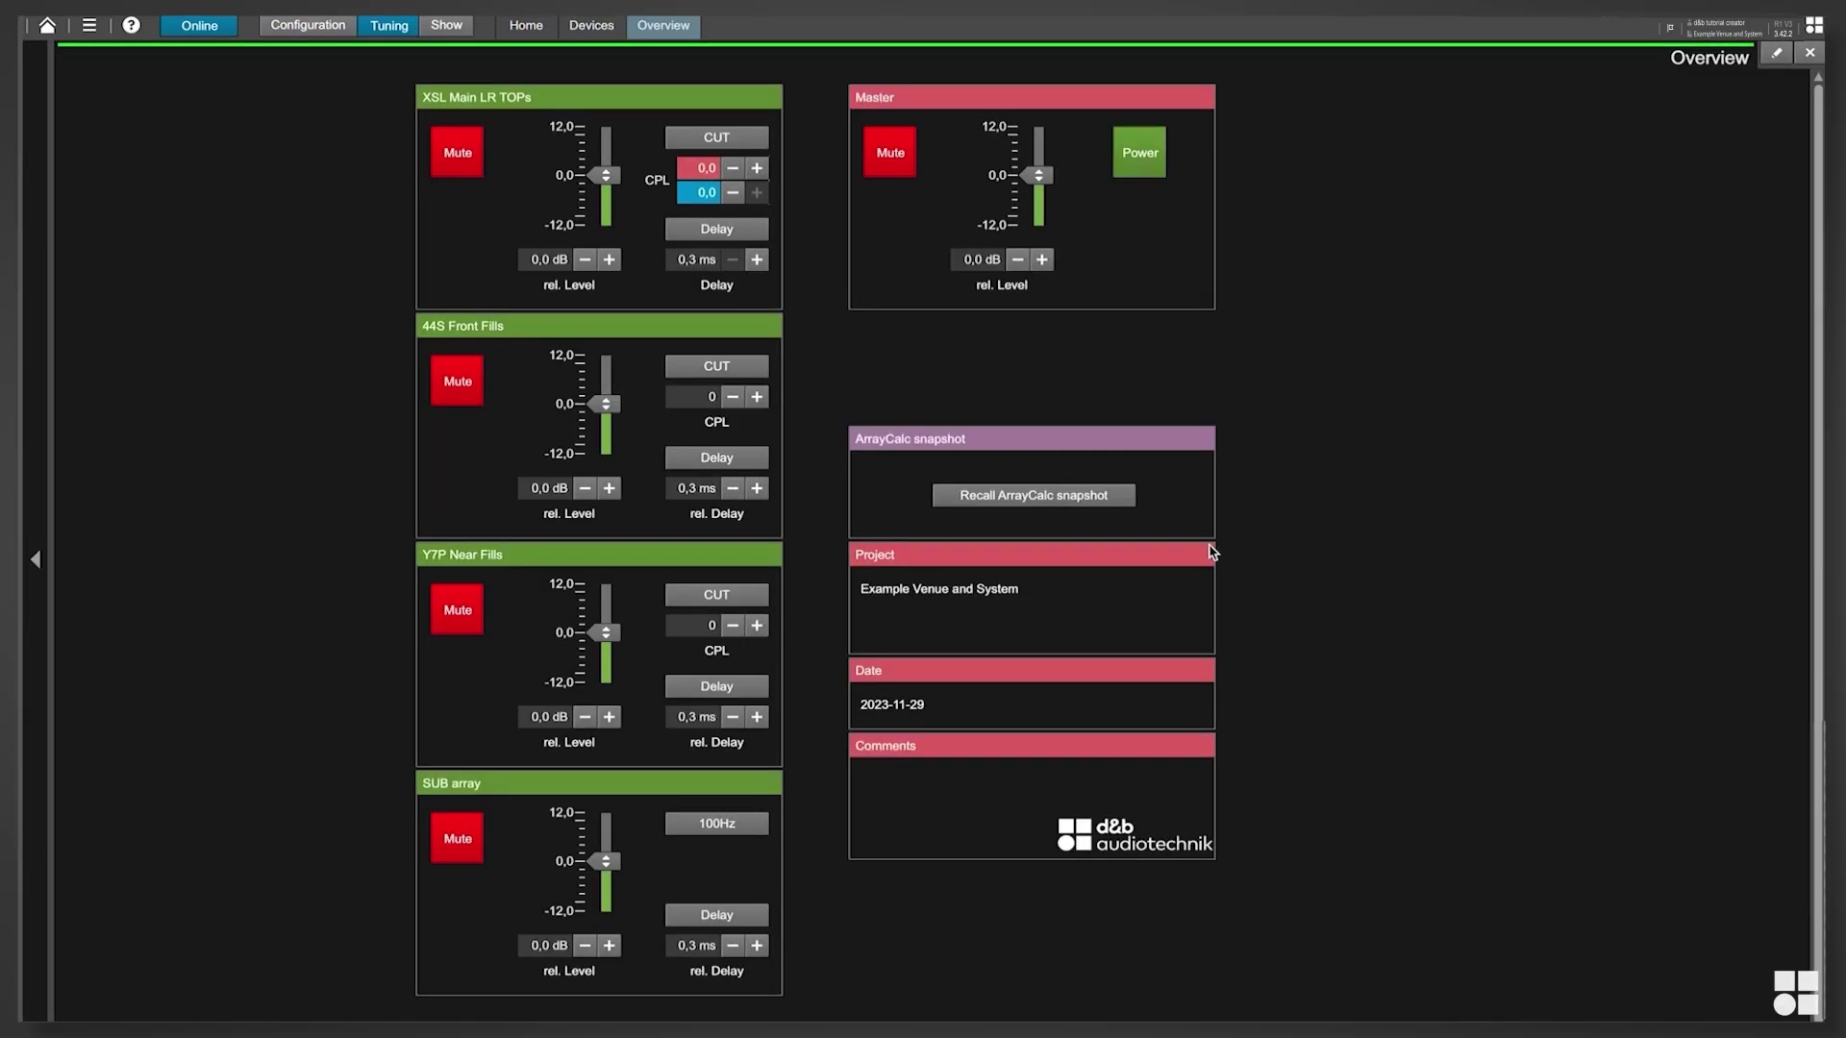